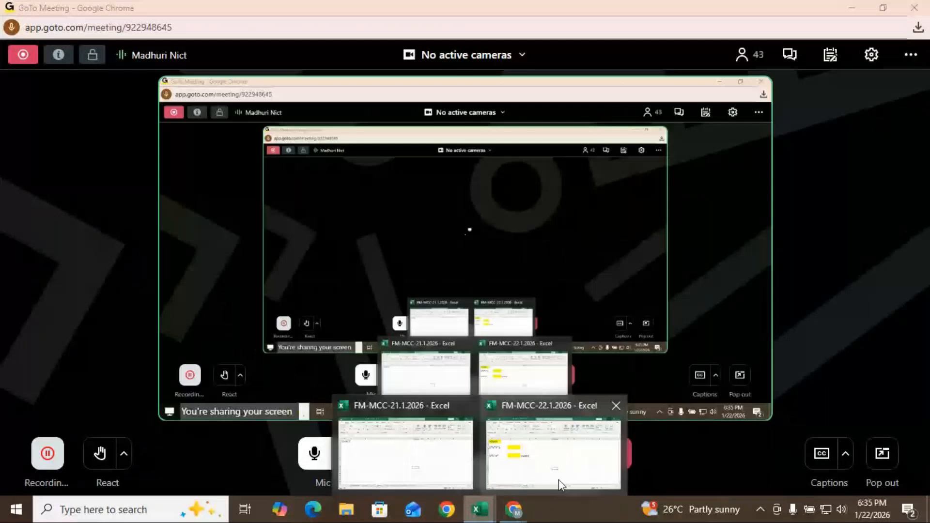
Switch to the FM-MCC-21.1.2026 Excel workbook, move the screen-sharing bar off the sheet tabs and open the MAX-MIN sheet.
{"action": "left_click", "coordinate": [559, 480]}
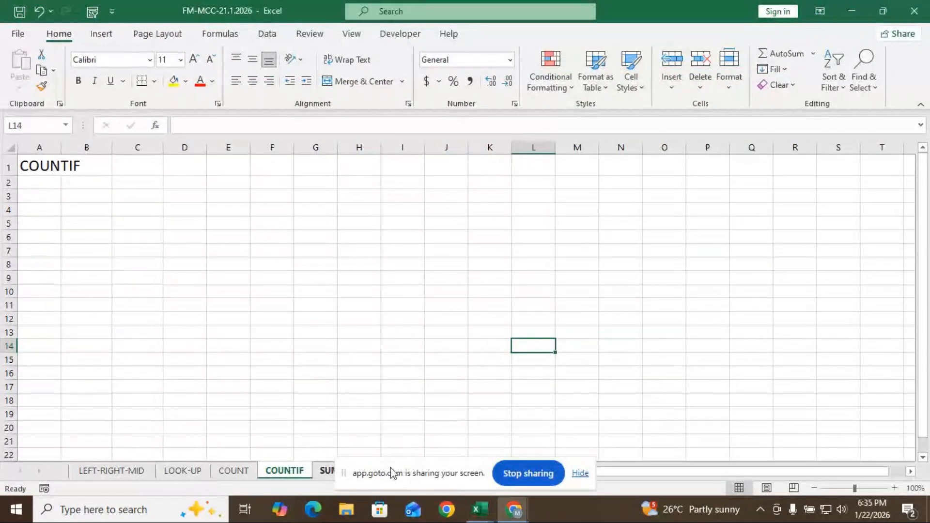
{"action": "left_click_drag", "start_coordinate": [394, 472], "coordinate": [890, 11]}
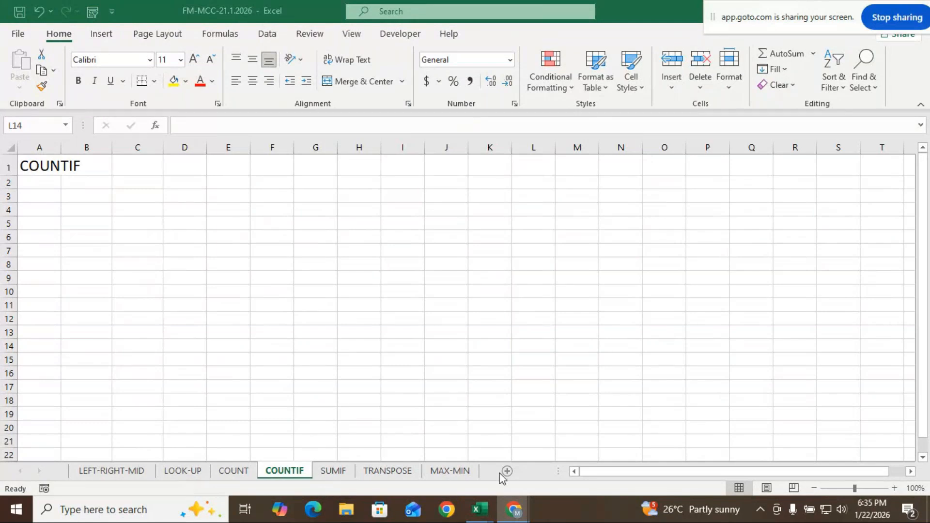
{"action": "left_click", "coordinate": [468, 470]}
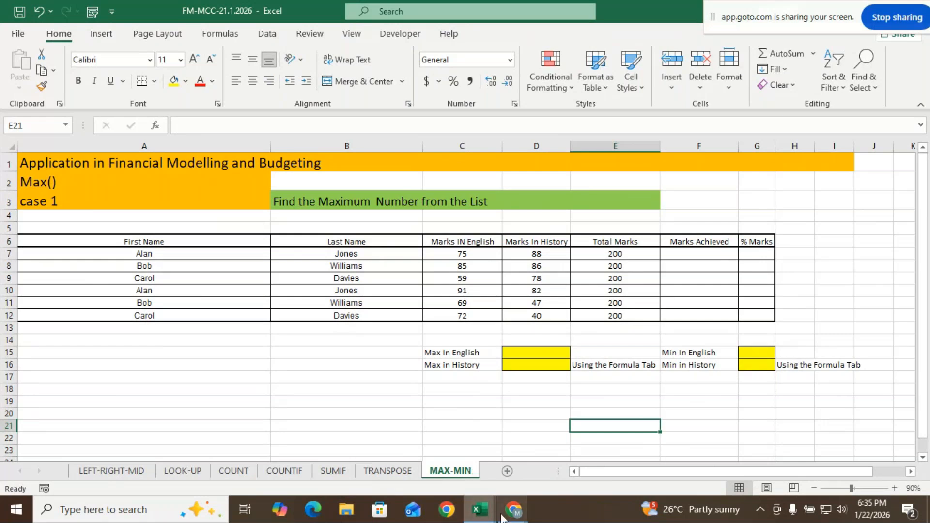
Check the GoTo Meeting window in Chrome and return to the FM-MCC-21.1.2026 workbook.
{"action": "mouse_move", "coordinate": [512, 510]}
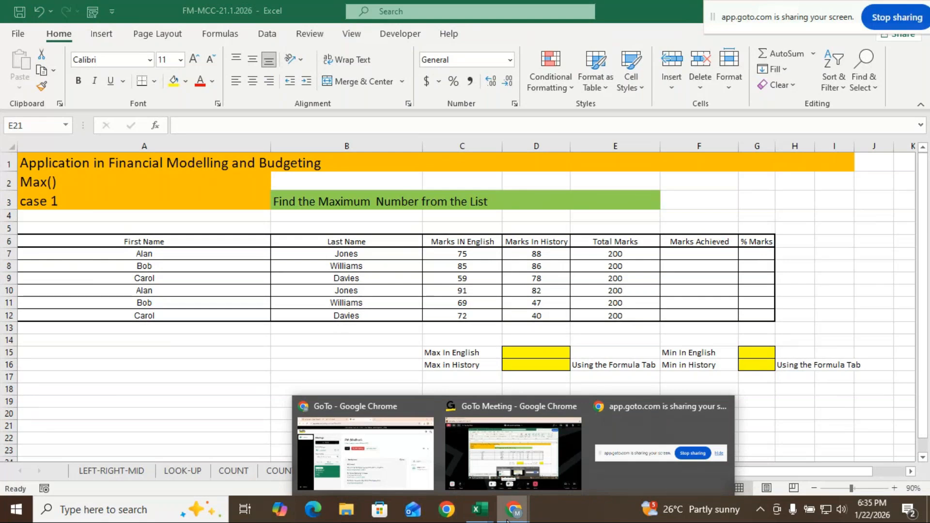
{"action": "left_click", "coordinate": [494, 473]}
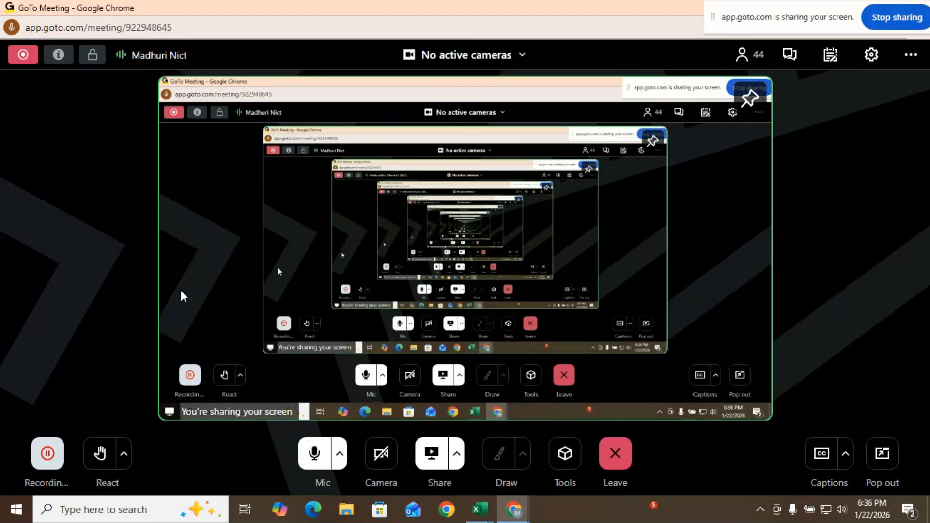
{"action": "mouse_move", "coordinate": [479, 514]}
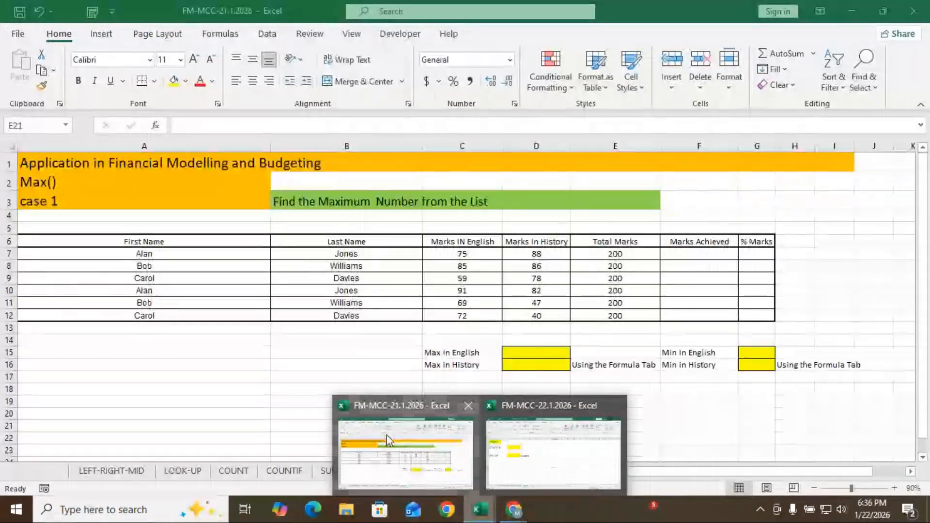
{"action": "left_click", "coordinate": [378, 436]}
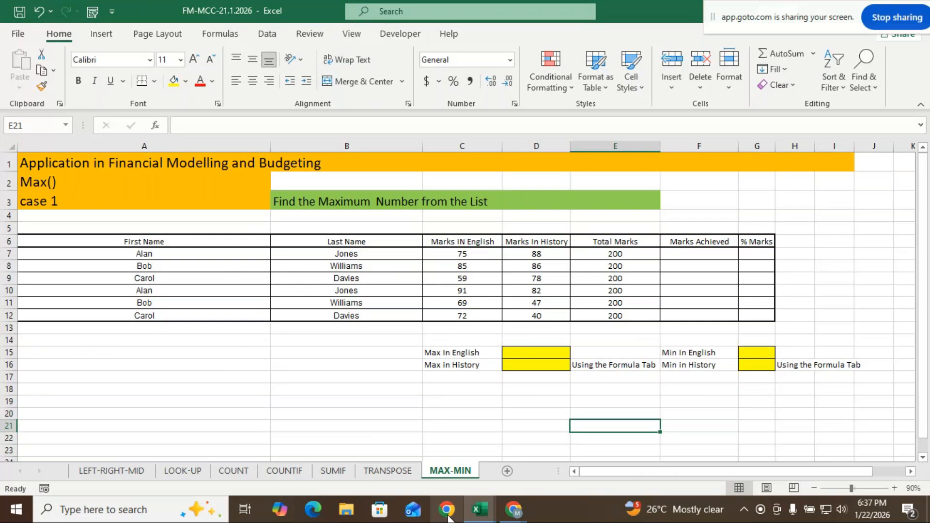
Delete the Last Name column cells B6:B12 from the marks table, shifting the remaining cells left.
{"action": "left_click", "coordinate": [893, 488]}
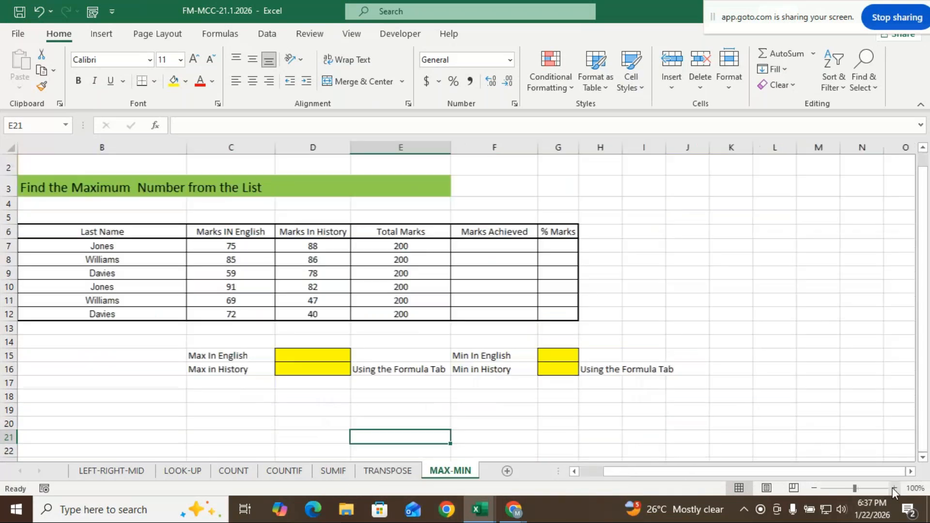
{"action": "left_click", "coordinate": [892, 488]}
{"action": "left_click", "coordinate": [892, 487]}
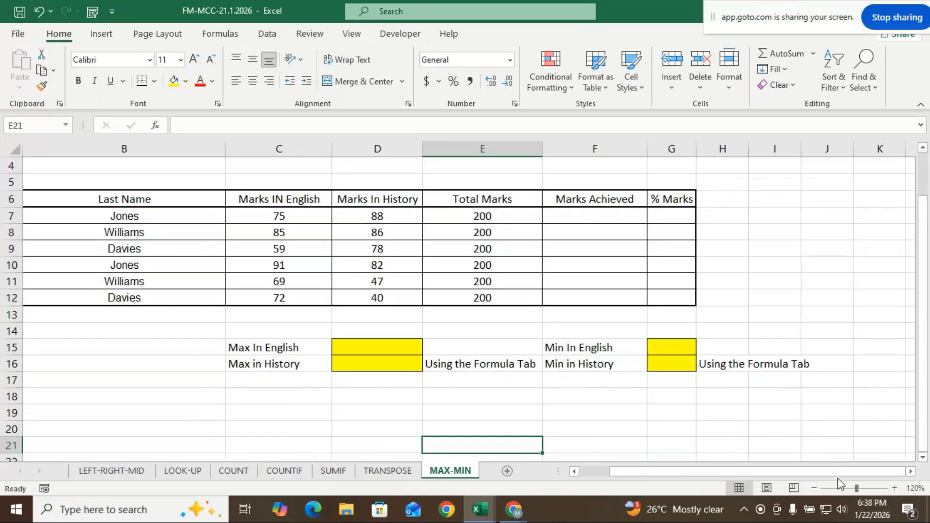
{"action": "left_click_drag", "start_coordinate": [824, 471], "coordinate": [677, 466]}
{"action": "scroll", "coordinate": [434, 340], "scroll_direction": "up", "scroll_amount": 1}
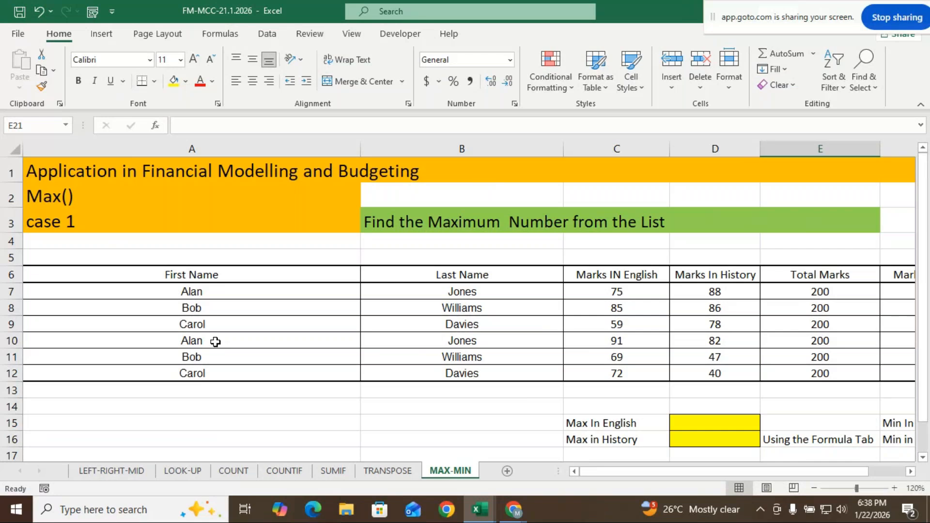
{"action": "left_click_drag", "start_coordinate": [215, 342], "coordinate": [248, 375]}
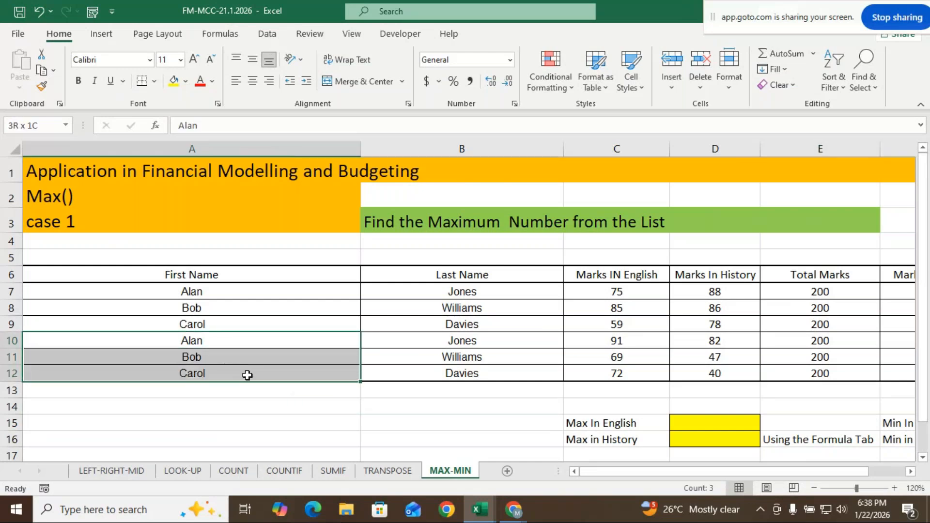
{"action": "left_click_drag", "start_coordinate": [460, 273], "coordinate": [462, 369]}
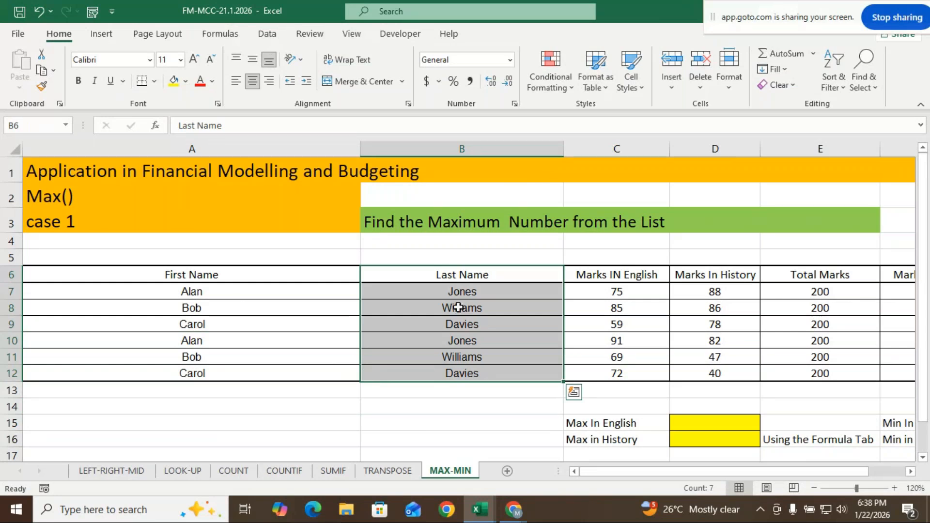
{"action": "left_click_drag", "start_coordinate": [448, 272], "coordinate": [454, 371]}
{"action": "right_click", "coordinate": [412, 347]}
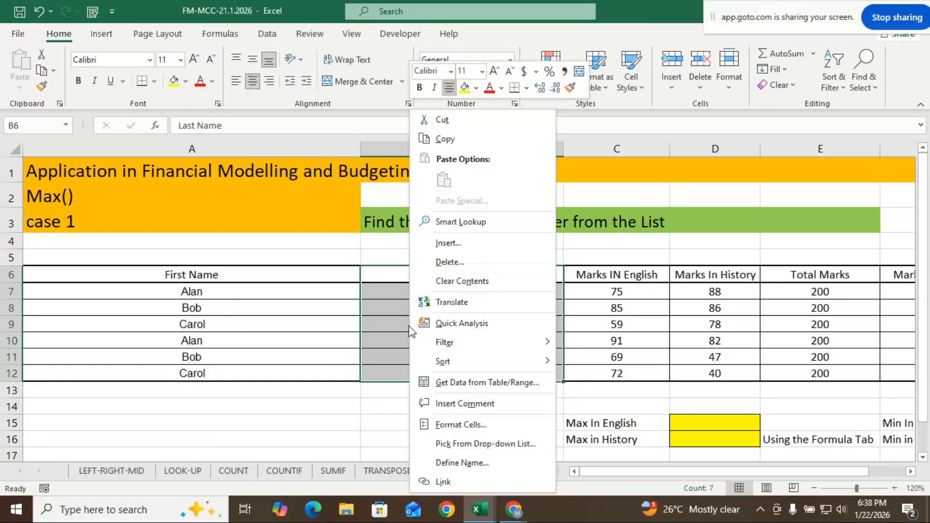
{"action": "left_click", "coordinate": [454, 267]}
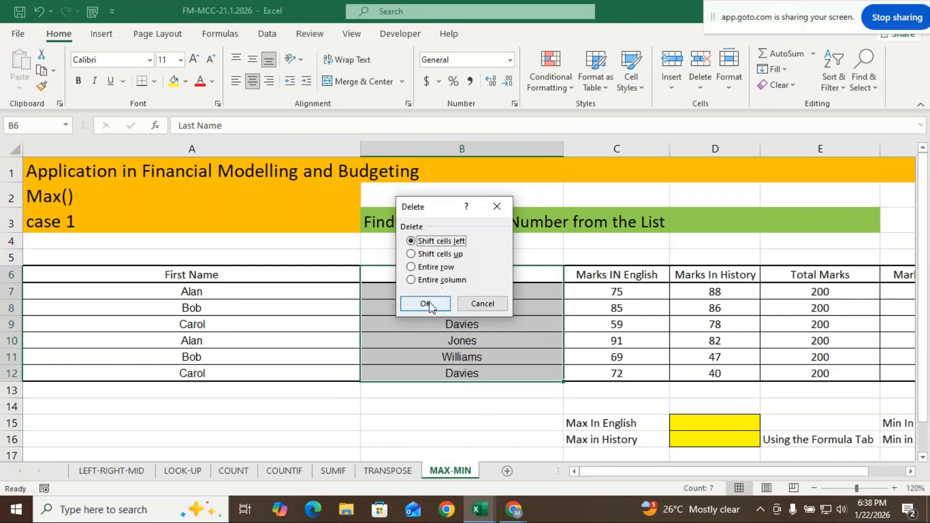
{"action": "left_click", "coordinate": [429, 306]}
{"action": "left_click", "coordinate": [368, 420]}
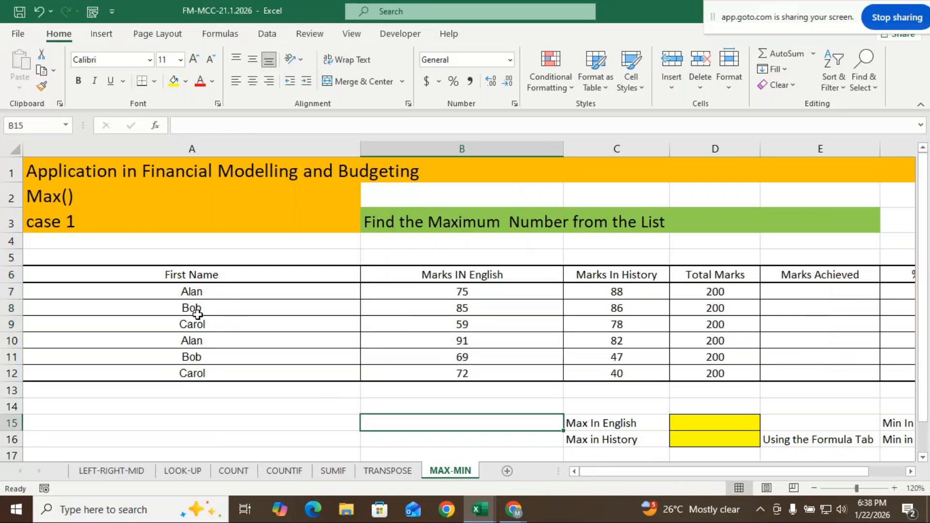
Shorten the First Name header in cell A6 to "Name".
{"action": "left_click", "coordinate": [219, 279]}
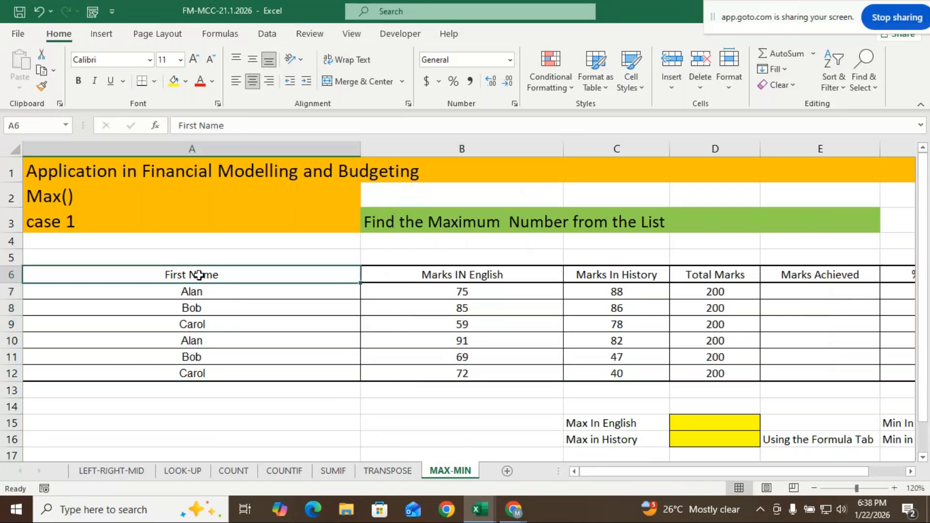
{"action": "double_click", "coordinate": [199, 275]}
{"action": "key", "text": "BackSpace"}
{"action": "key", "text": "BackSpace"}
{"action": "key", "text": "BackSpace"}
{"action": "key", "text": "BackSpace"}
{"action": "key", "text": "BackSpace"}
{"action": "key", "text": "BackSpace"}
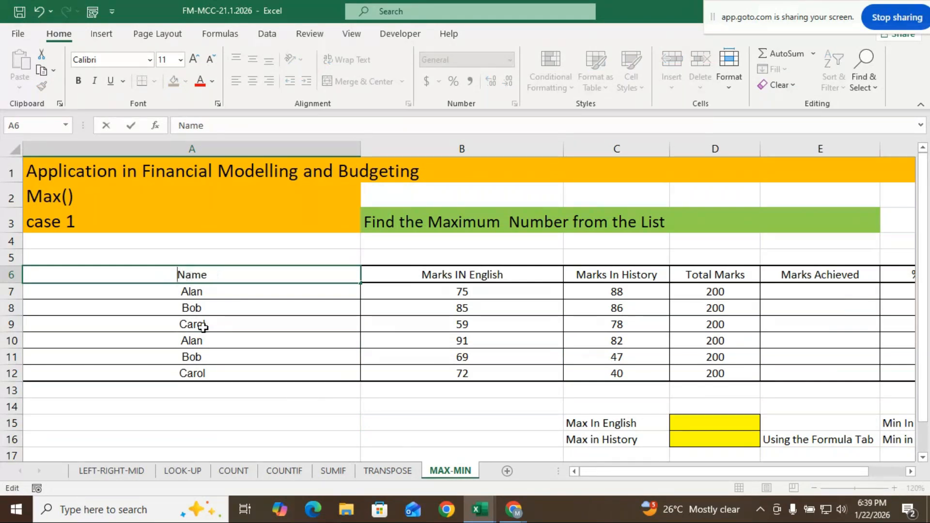
Replace the repeated student name in cell A10 with a different first name.
{"action": "left_click", "coordinate": [202, 342]}
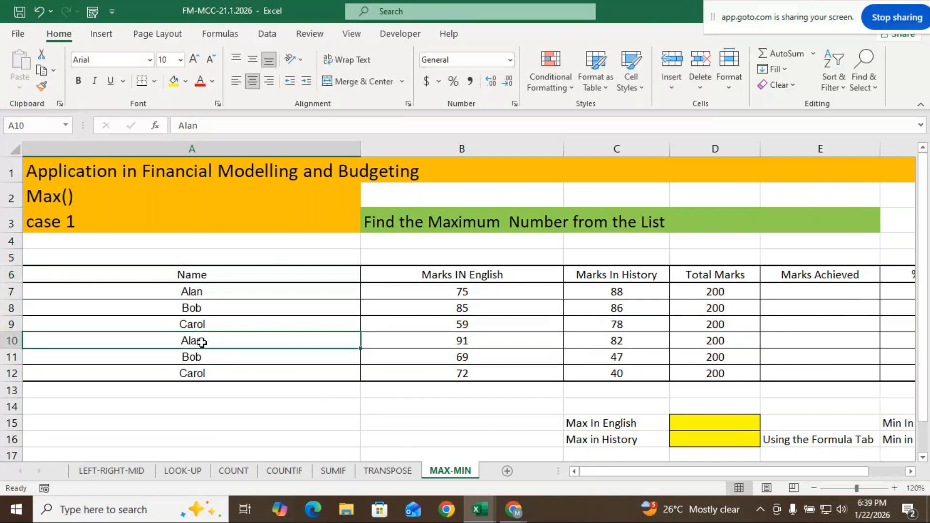
{"action": "type", "text": "A"}
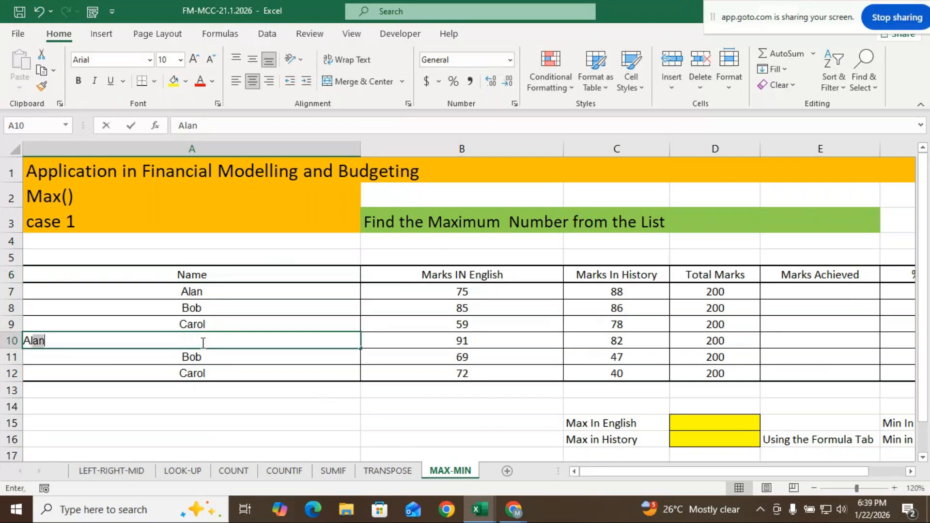
{"action": "type", "text": "L"}
{"action": "key", "text": "BackSpace"}
{"action": "key", "text": "BackSpace"}
{"action": "type", "text": "E"}
{"action": "key", "text": "BackSpace"}
{"action": "type", "text": "L"}
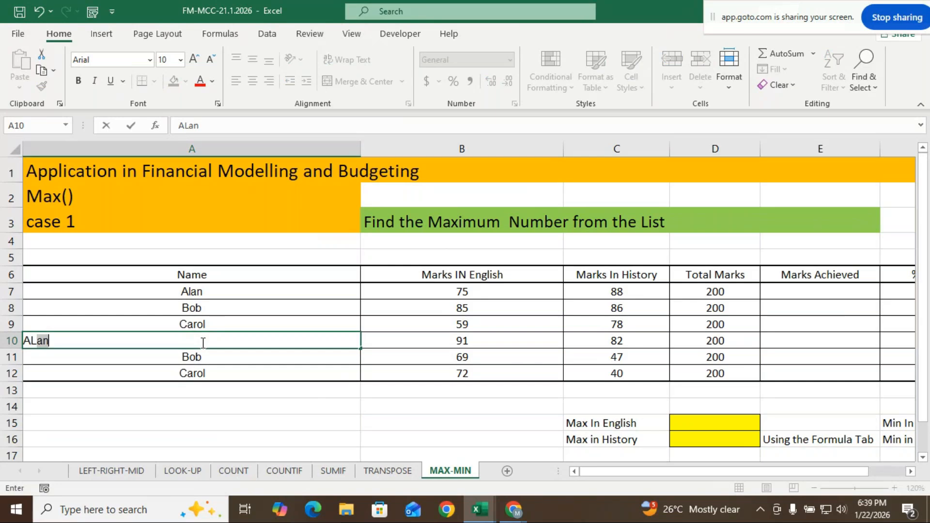
{"action": "type", "text": "E"}
{"action": "key", "text": "BackSpace"}
{"action": "key", "text": "BackSpace"}
{"action": "type", "text": "lex"}
{"action": "left_click_drag", "start_coordinate": [254, 368], "coordinate": [251, 362]}
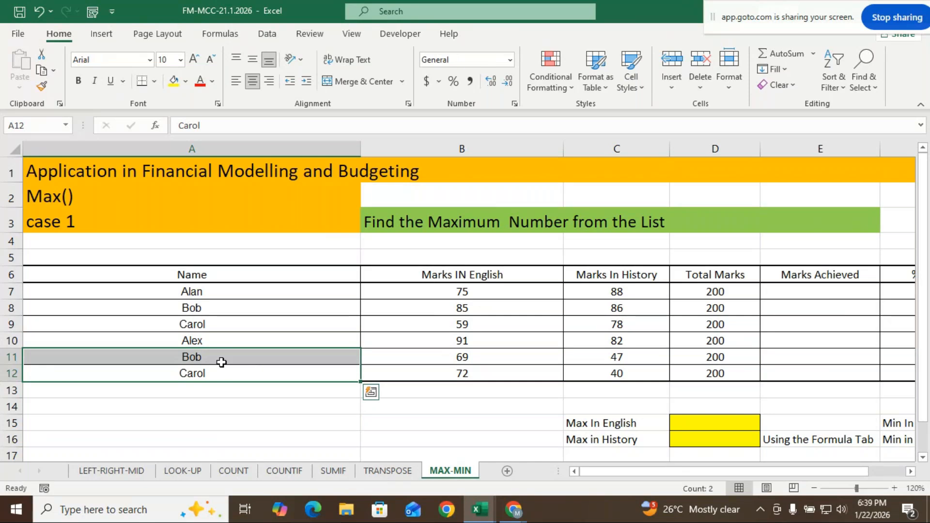
{"action": "type", "text": "sha"}
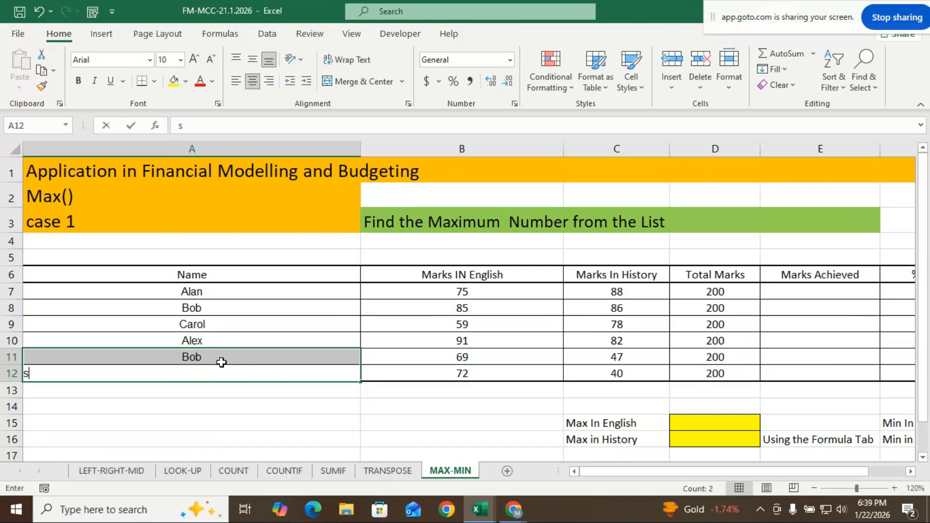
{"action": "key", "text": "BackSpace"}
{"action": "key", "text": "BackSpace"}
{"action": "key", "text": "BackSpace"}
{"action": "key", "text": "Return"}
Enter new student first names in cells A11 and A12 so that no name in the table repeats.
{"action": "left_click_drag", "start_coordinate": [217, 361], "coordinate": [214, 357]}
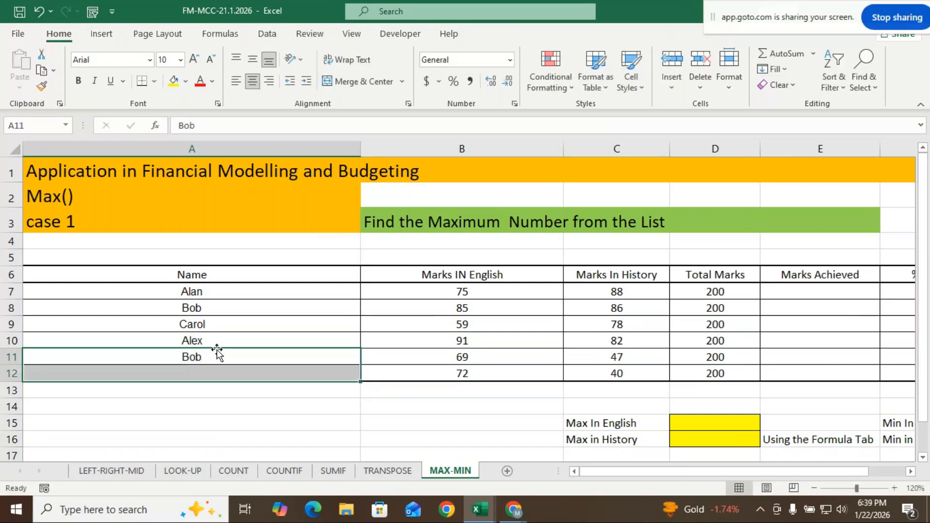
{"action": "type", "text": "s"}
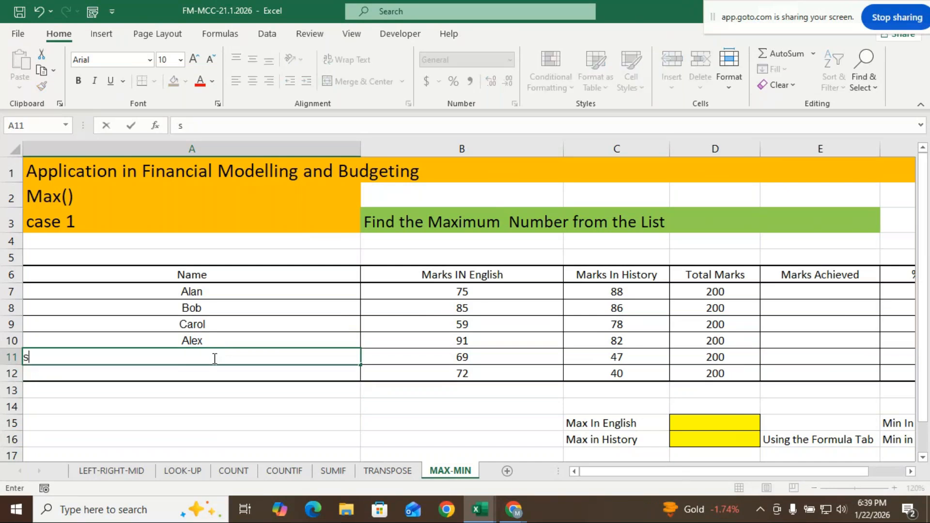
{"action": "type", "text": "haron"}
{"action": "key", "text": "Return"}
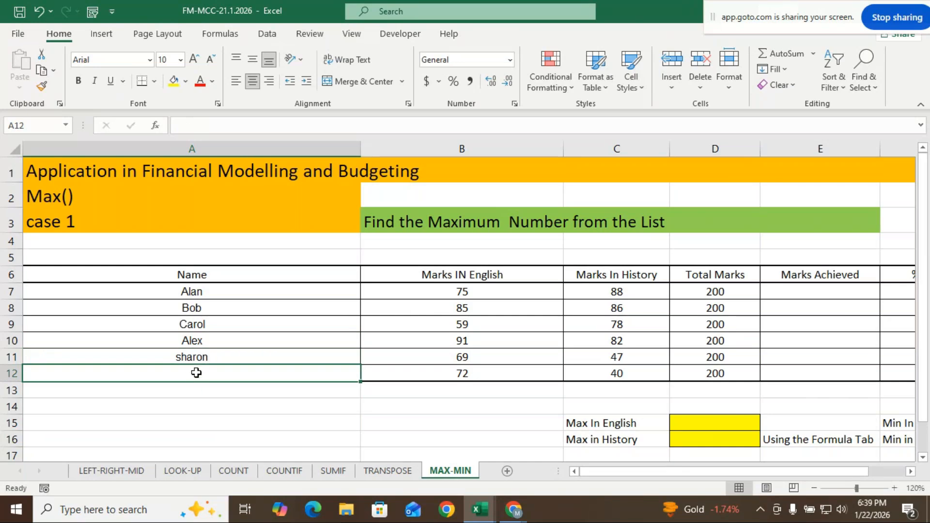
{"action": "type", "text": "cha"}
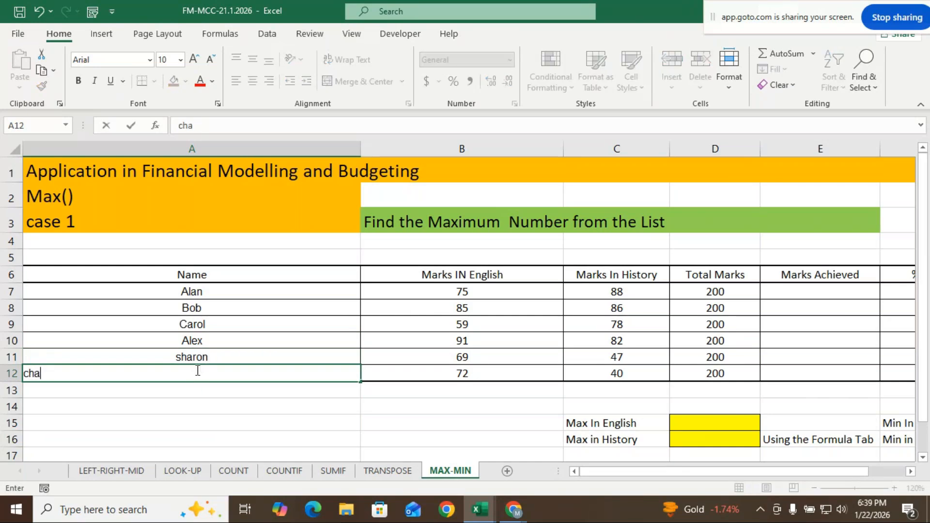
{"action": "type", "text": "rles"}
{"action": "key", "text": "ctrl+Return"}
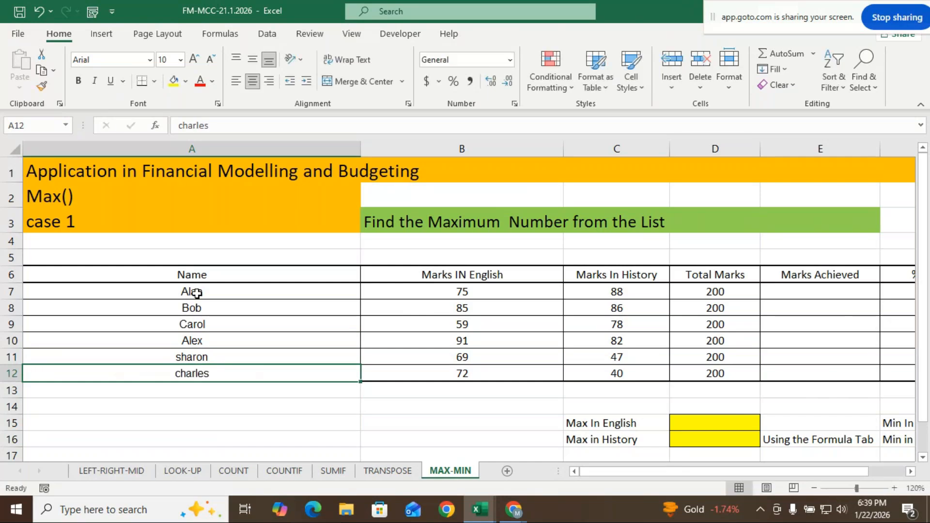
Make the student names in A7:A12 bold.
{"action": "left_click_drag", "start_coordinate": [196, 293], "coordinate": [191, 372]}
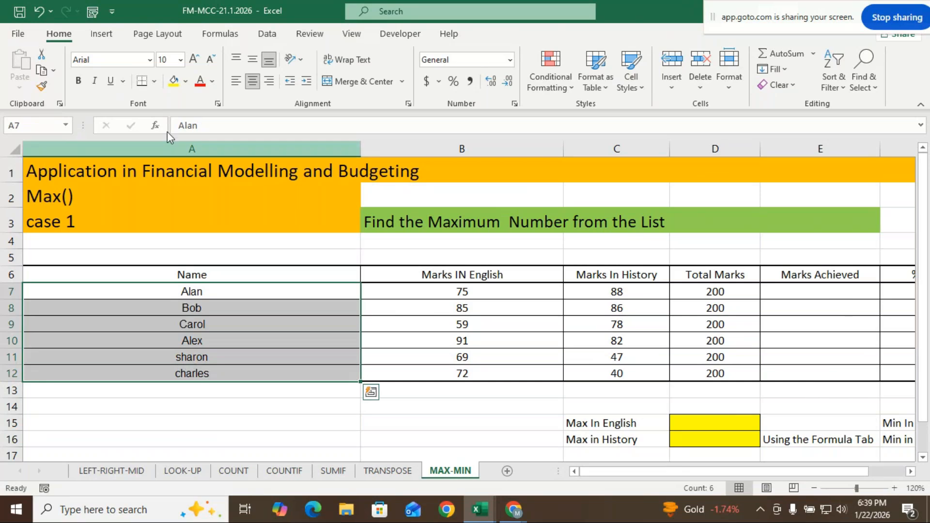
{"action": "left_click", "coordinate": [78, 80]}
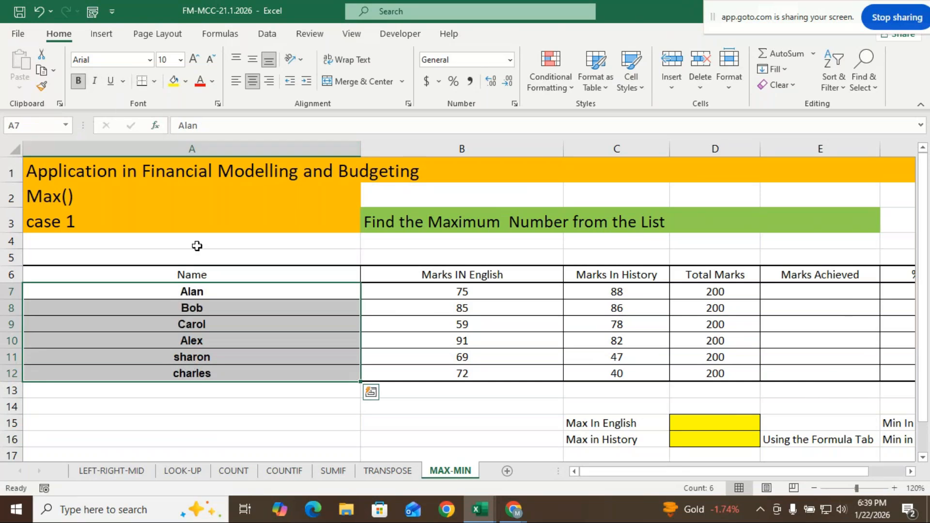
{"action": "left_click", "coordinate": [245, 359]}
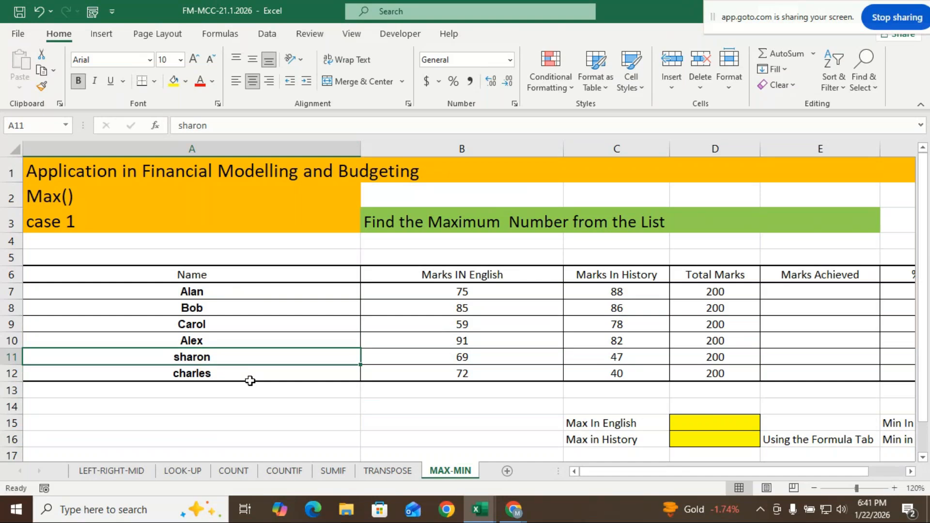
Calculate the first student's marks achieved in E7 by adding the English and History marks with =SUM(B7:C7).
{"action": "left_click", "coordinate": [911, 471]}
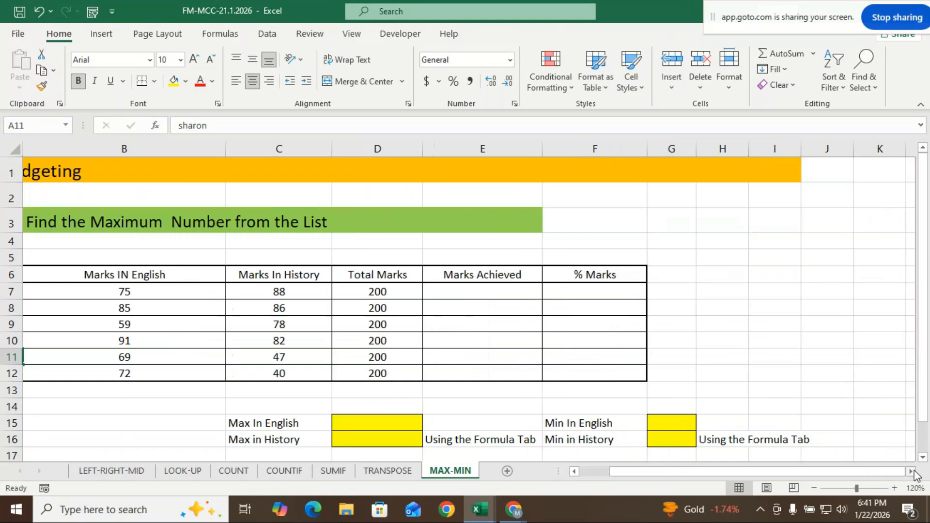
{"action": "left_click", "coordinate": [500, 289]}
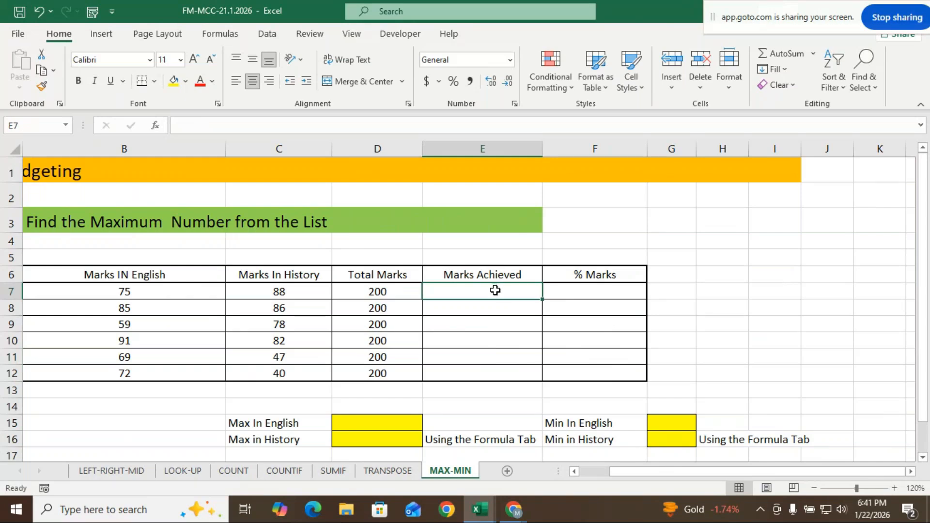
{"action": "type", "text": "=s"}
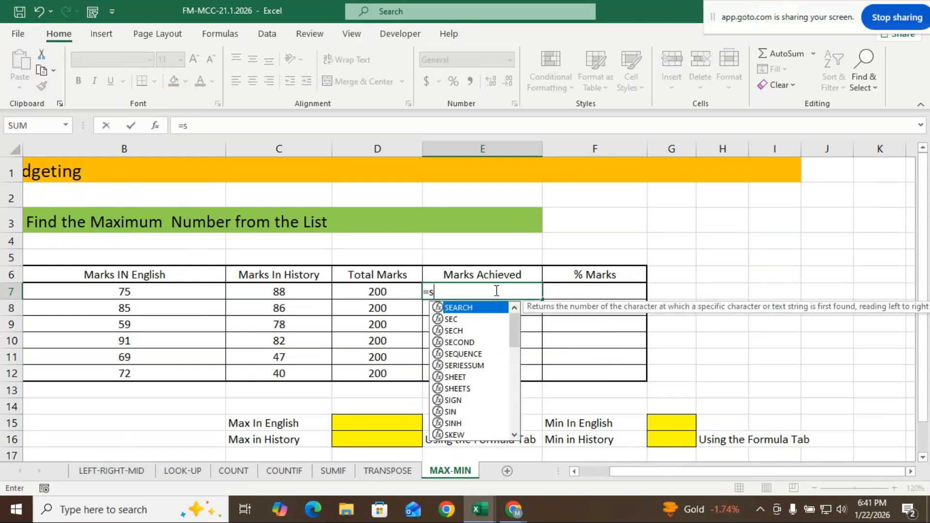
{"action": "type", "text": "um"}
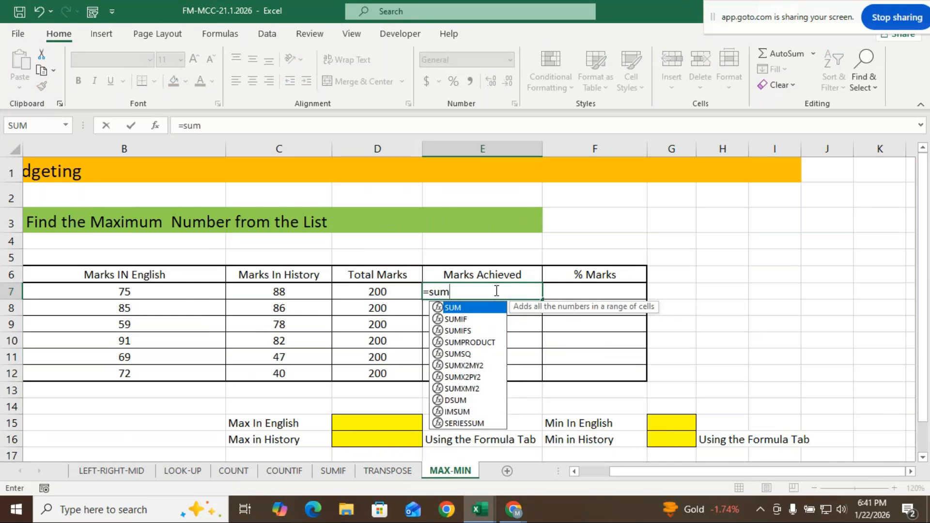
{"action": "key", "text": "Tab"}
{"action": "left_click_drag", "start_coordinate": [177, 297], "coordinate": [239, 289]}
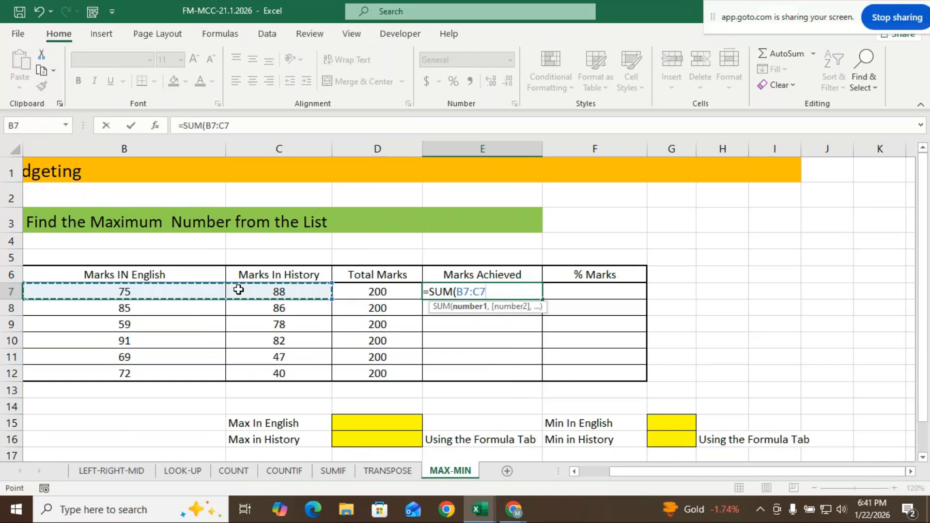
{"action": "type", "text": ")"}
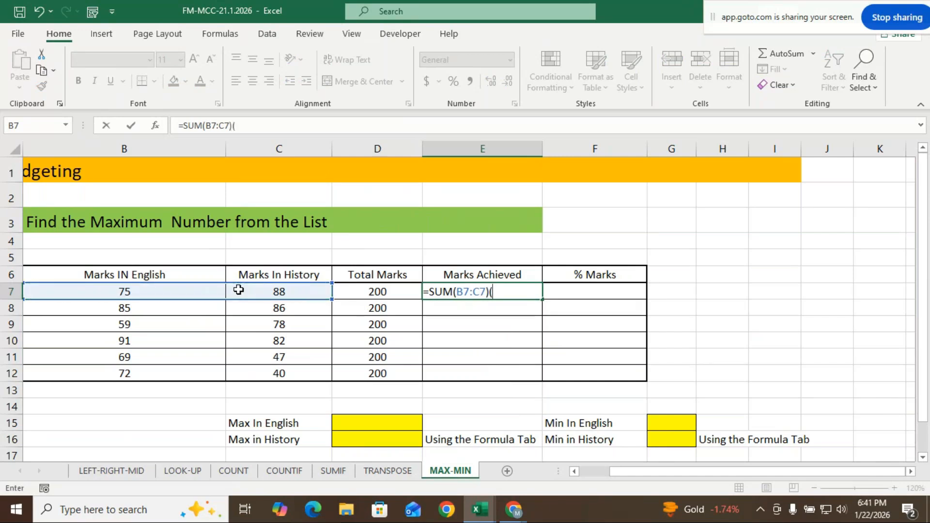
{"action": "key", "text": "Return"}
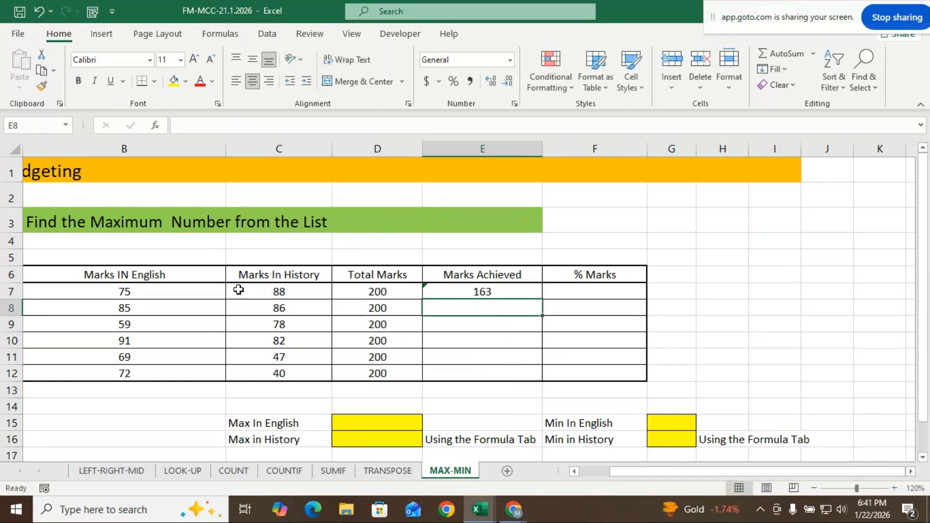
Fill the marks achieved formula from E7 down to E12 for the remaining students.
{"action": "left_click", "coordinate": [444, 291]}
{"action": "left_click_drag", "start_coordinate": [541, 299], "coordinate": [512, 382]}
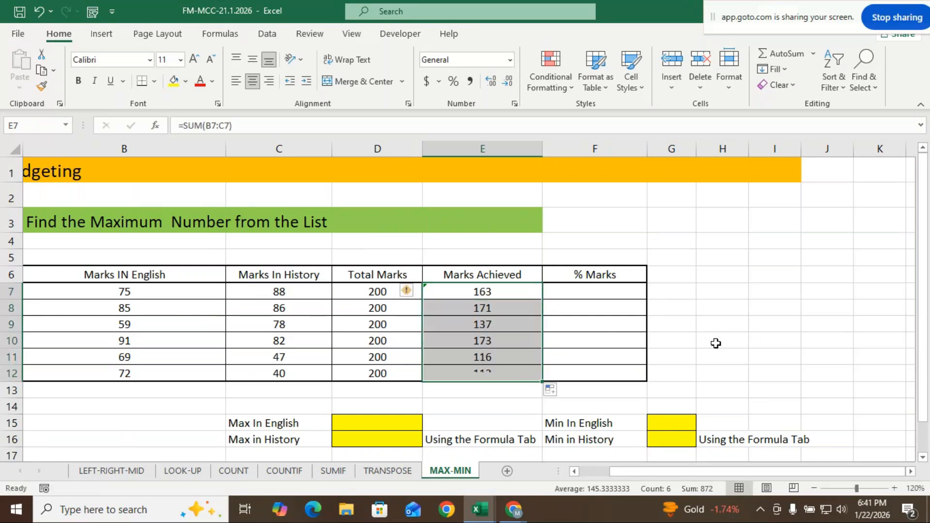
{"action": "left_click", "coordinate": [763, 336]}
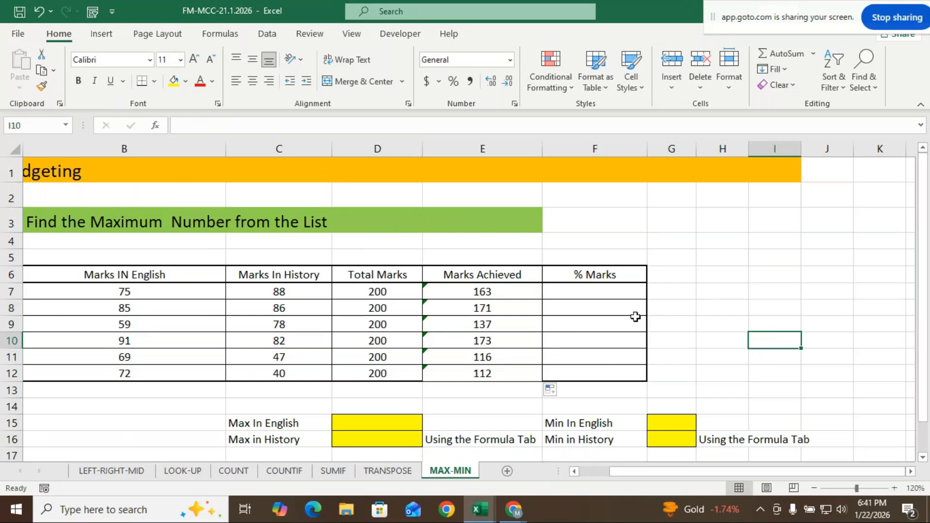
Calculate the first student's % Marks in F7 by dividing marks achieved by total marks with =E7/D7.
{"action": "left_click", "coordinate": [581, 297]}
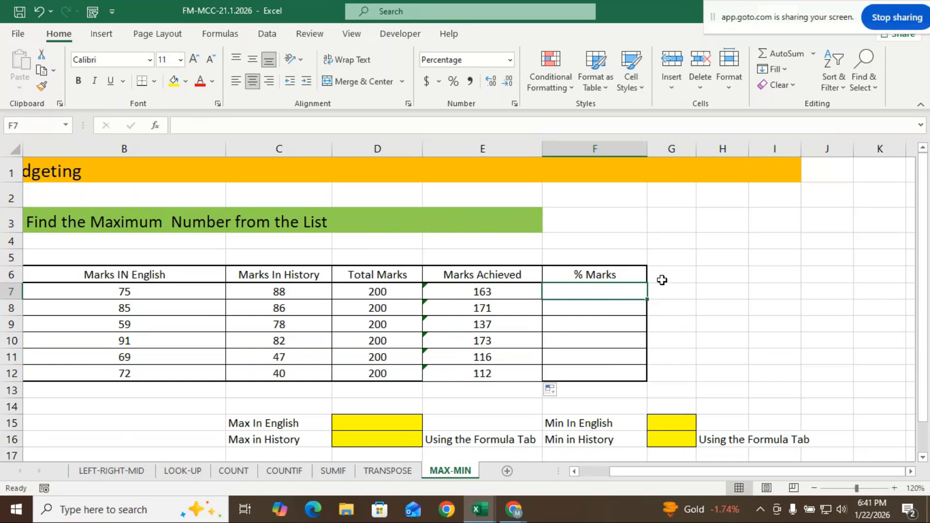
{"action": "type", "text": "="}
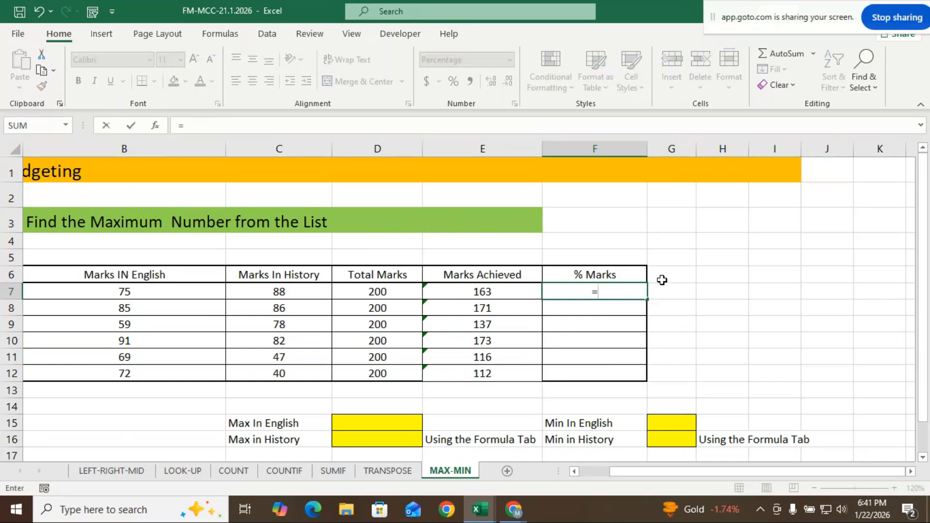
{"action": "left_click", "coordinate": [525, 291]}
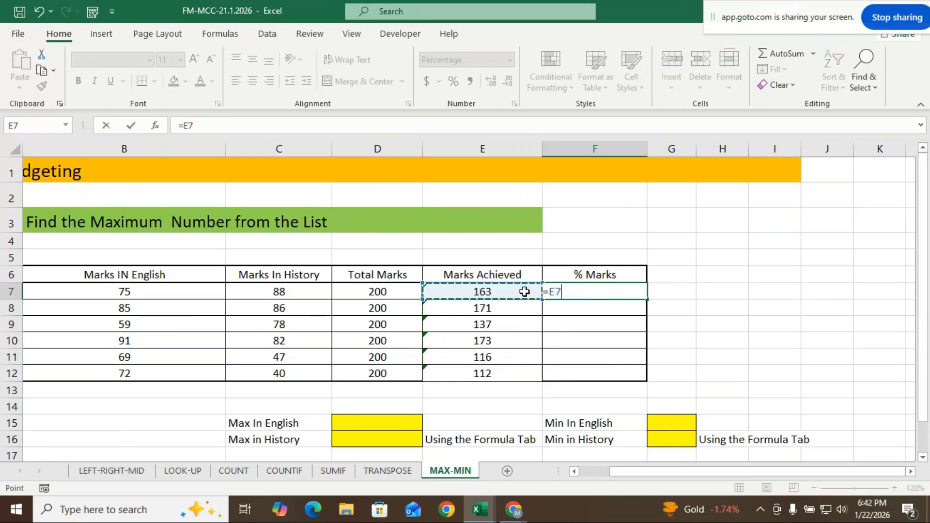
{"action": "type", "text": "/"}
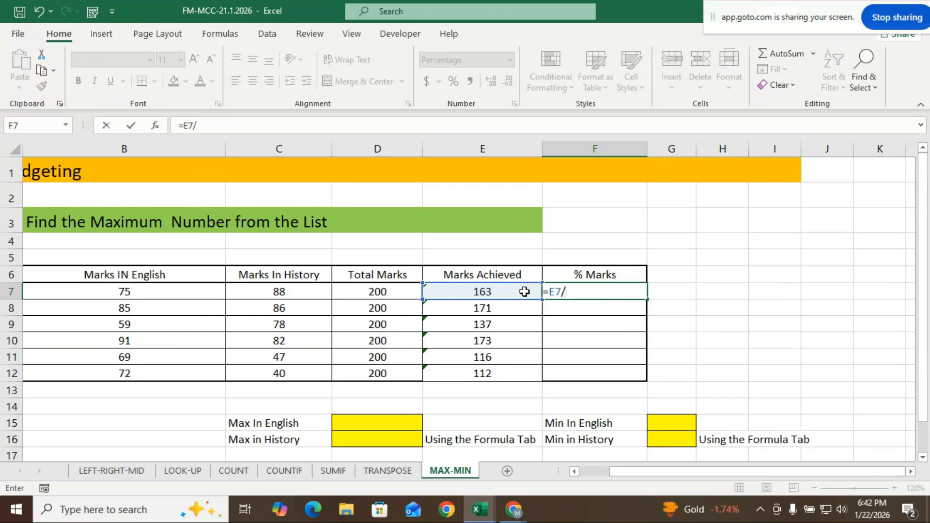
{"action": "left_click", "coordinate": [391, 291]}
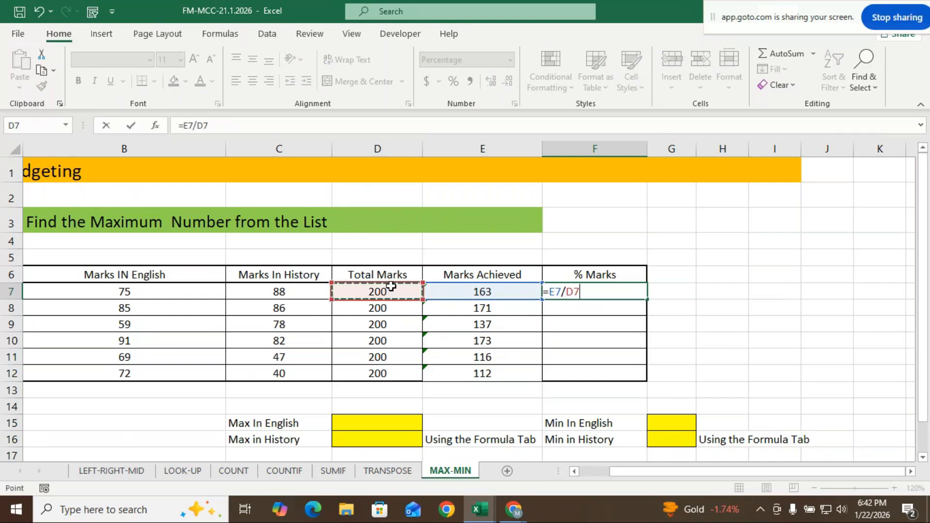
{"action": "key", "text": "Return"}
Copy the % Marks formula from F7 down through F12.
{"action": "left_click", "coordinate": [621, 290]}
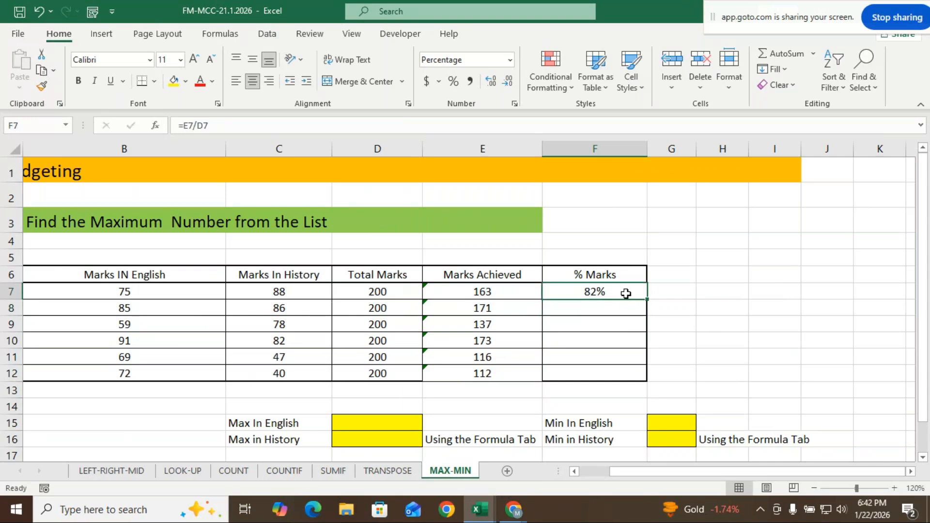
{"action": "left_click_drag", "start_coordinate": [645, 300], "coordinate": [650, 375]}
{"action": "left_click", "coordinate": [724, 337]}
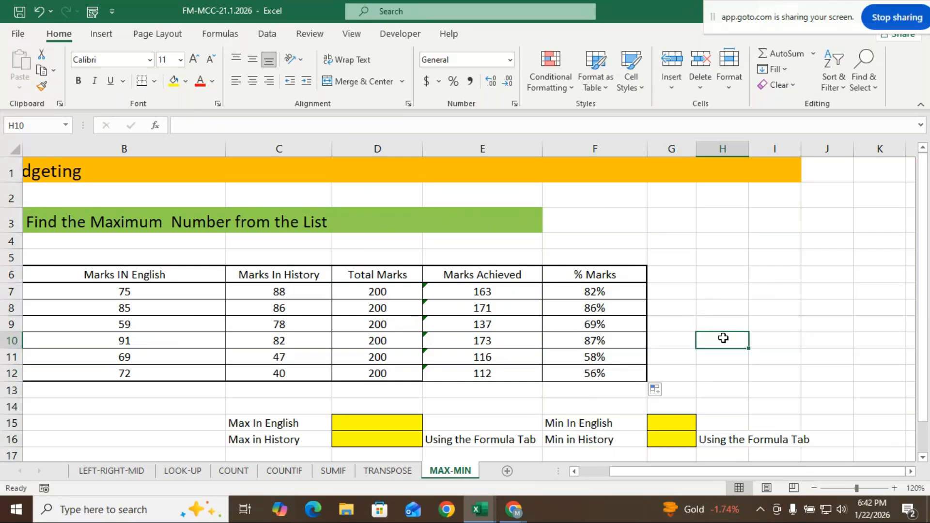
Clear the contents of the % Marks cells F7:F12.
{"action": "scroll", "coordinate": [722, 339], "scroll_direction": "down", "scroll_amount": 1}
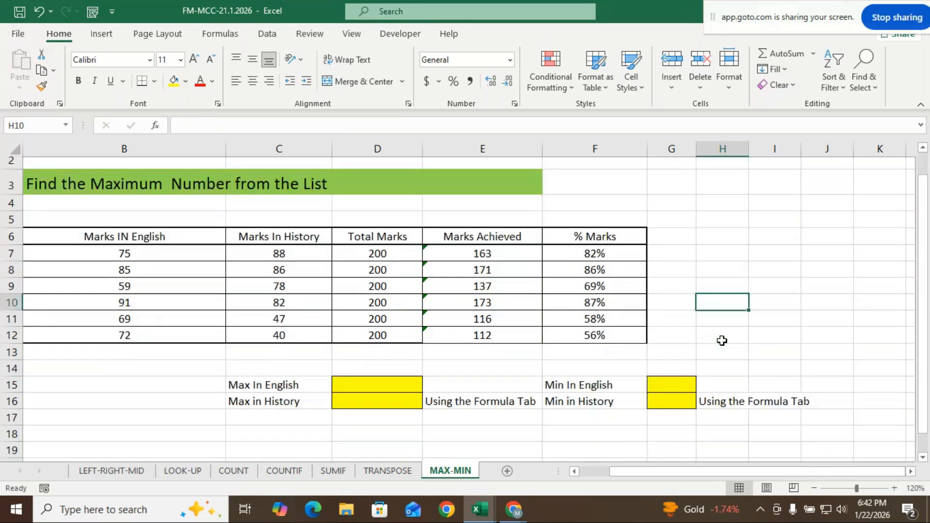
{"action": "scroll", "coordinate": [722, 341], "scroll_direction": "down", "scroll_amount": 1}
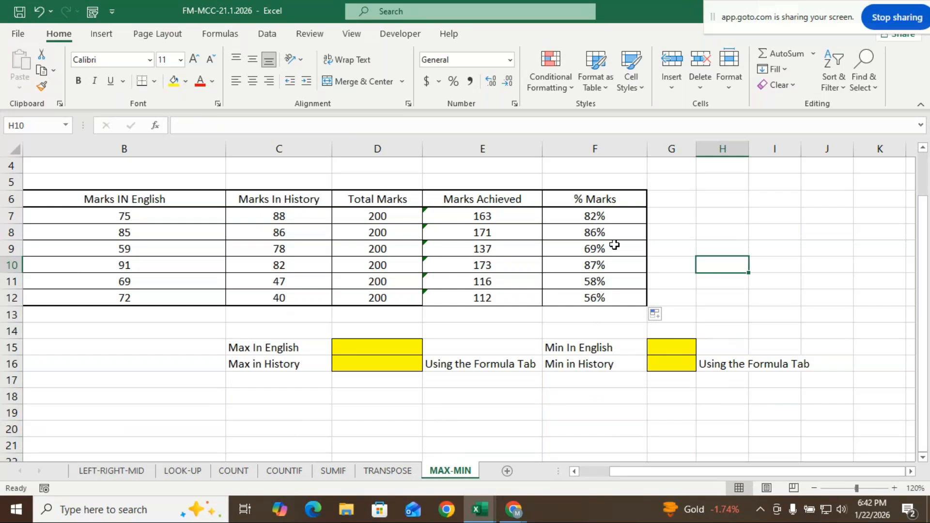
{"action": "left_click", "coordinate": [615, 214]}
{"action": "left_click_drag", "start_coordinate": [615, 214], "coordinate": [617, 298]}
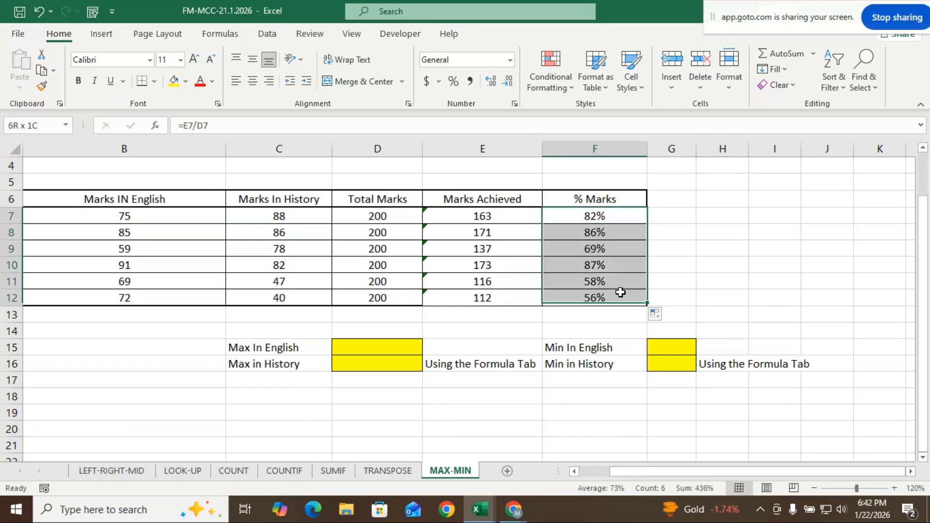
{"action": "right_click", "coordinate": [605, 265]}
{"action": "left_click", "coordinate": [666, 300]}
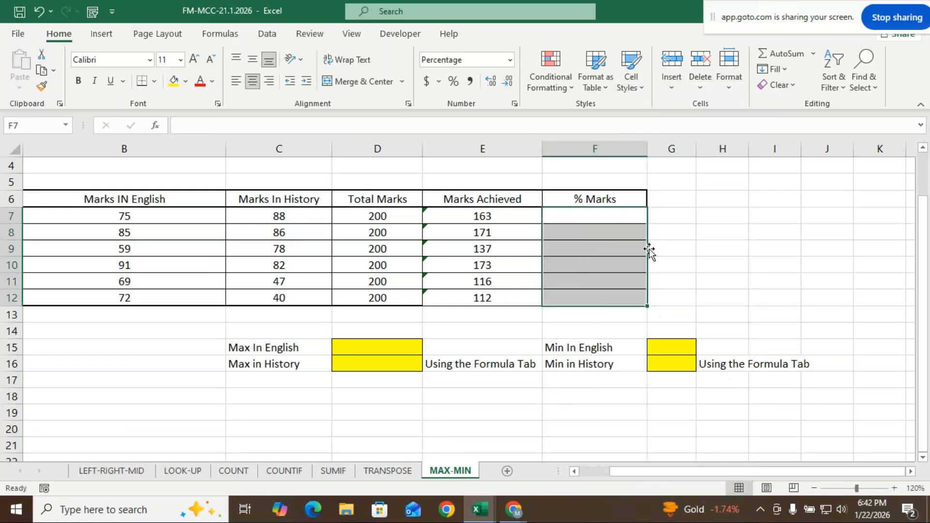
Enter =E7/D7 in the empty cell F7 to work out the first student's percentage marks.
{"action": "type", "text": "="}
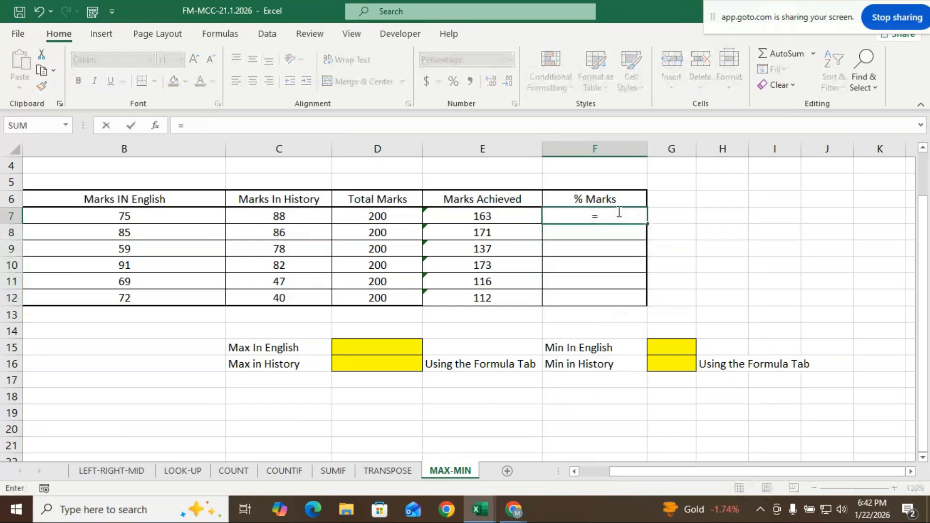
{"action": "left_click", "coordinate": [499, 218]}
{"action": "type", "text": "/"}
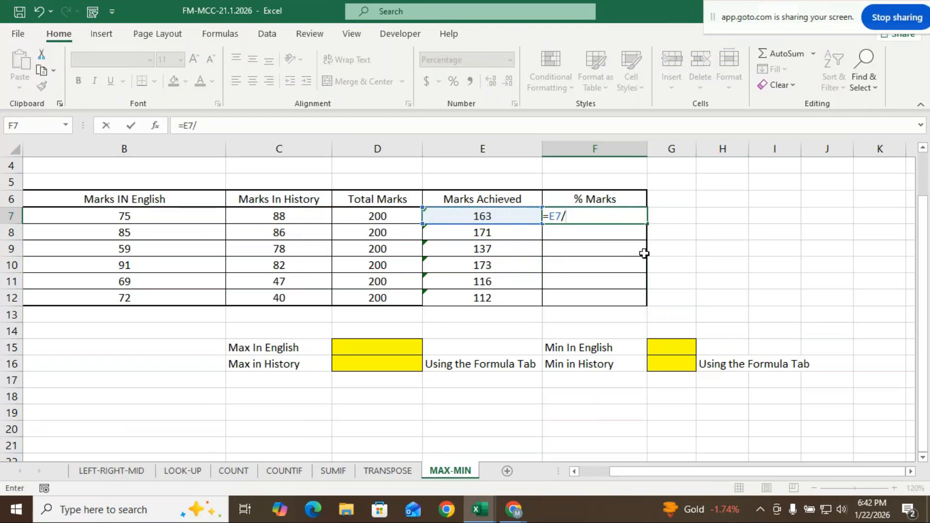
{"action": "left_click", "coordinate": [405, 216]}
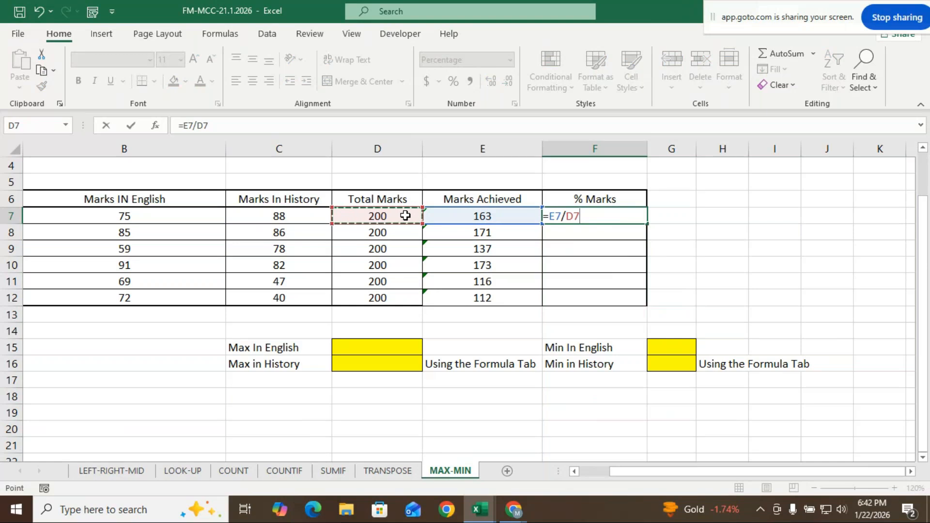
{"action": "key", "text": "Return"}
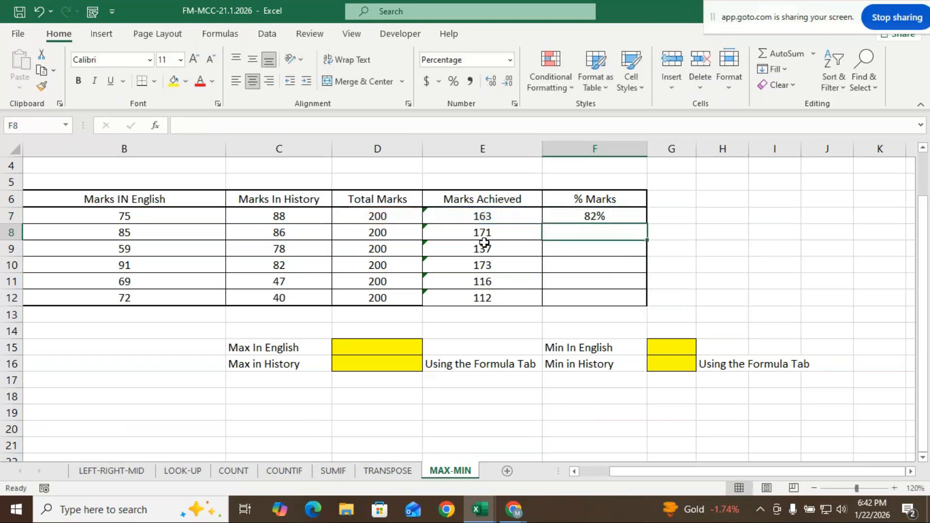
Fill the percentage formula from F7 down to F12 for the remaining students.
{"action": "left_click", "coordinate": [555, 216]}
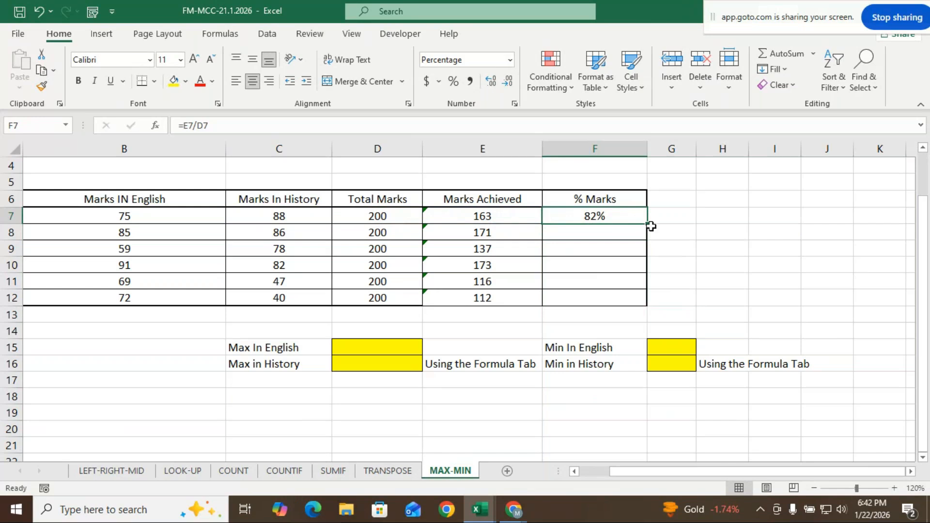
{"action": "left_click_drag", "start_coordinate": [646, 225], "coordinate": [670, 297]}
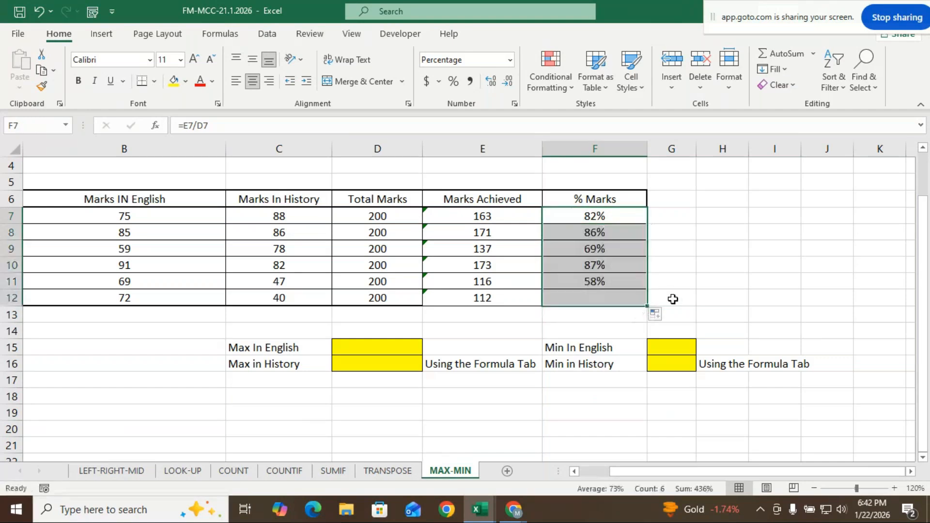
{"action": "left_click", "coordinate": [759, 248]}
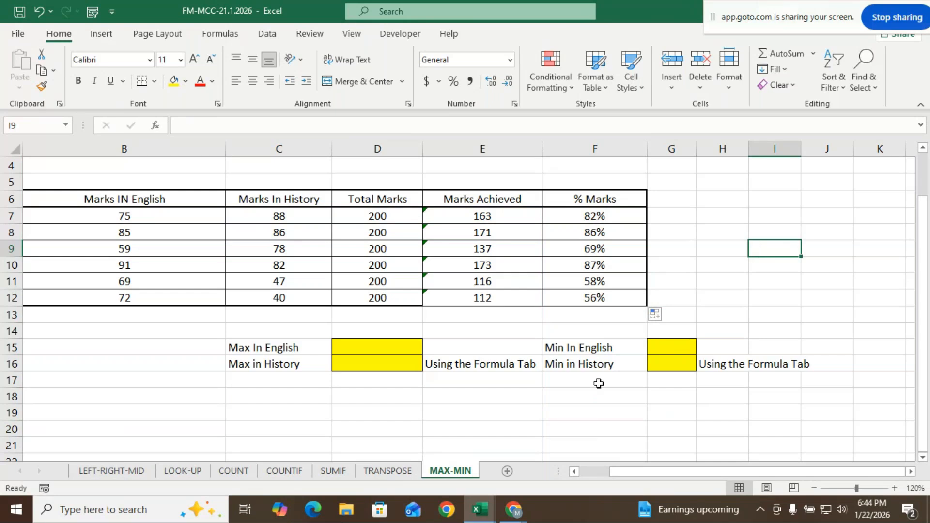
Find the highest English mark in D15 with =MAX(B7:B12) and check it against the English marks column.
{"action": "left_click", "coordinate": [383, 349]}
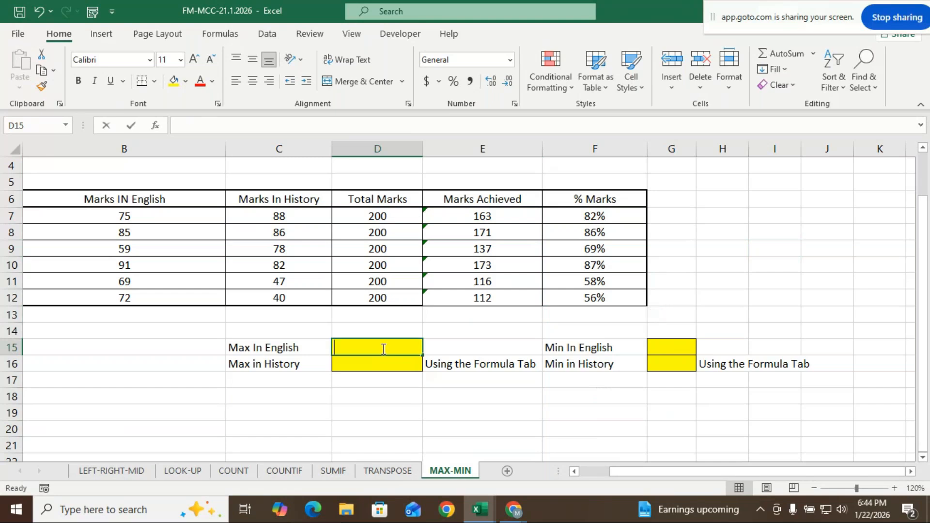
{"action": "type", "text": "="}
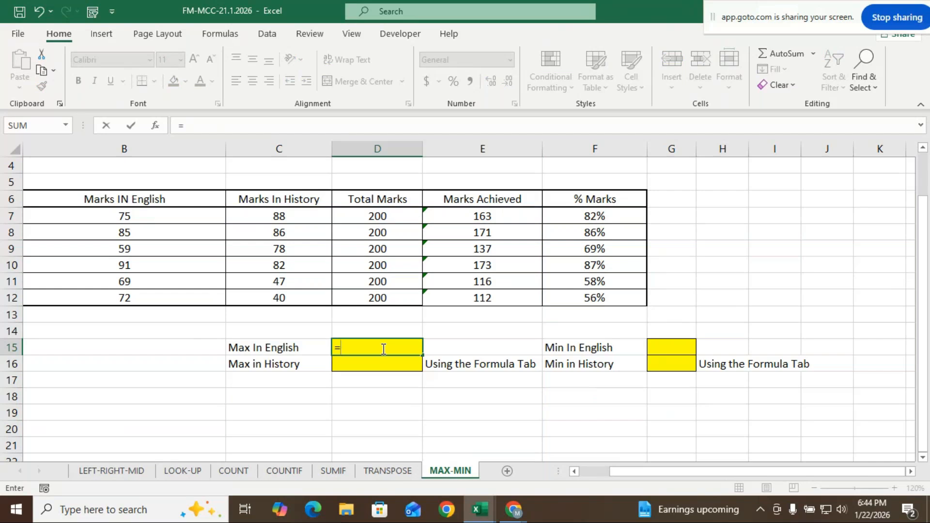
{"action": "type", "text": "max"}
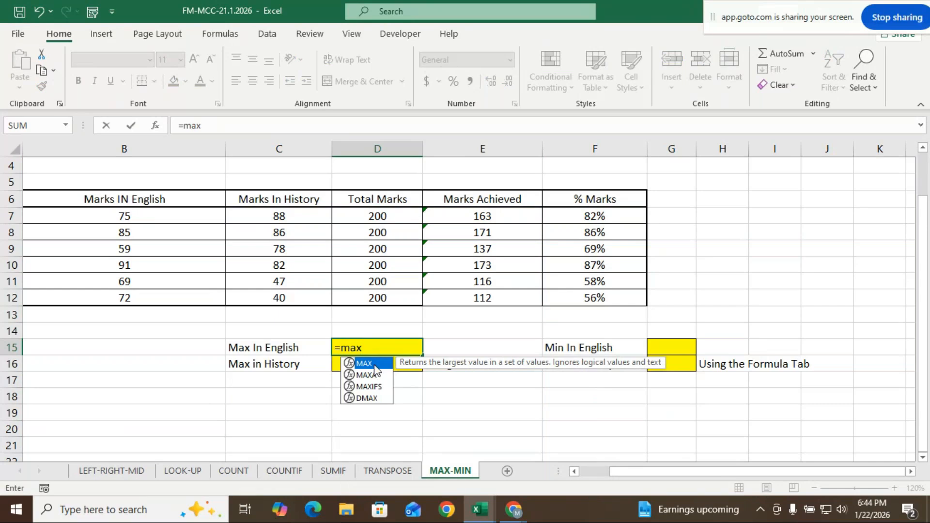
{"action": "double_click", "coordinate": [377, 365]}
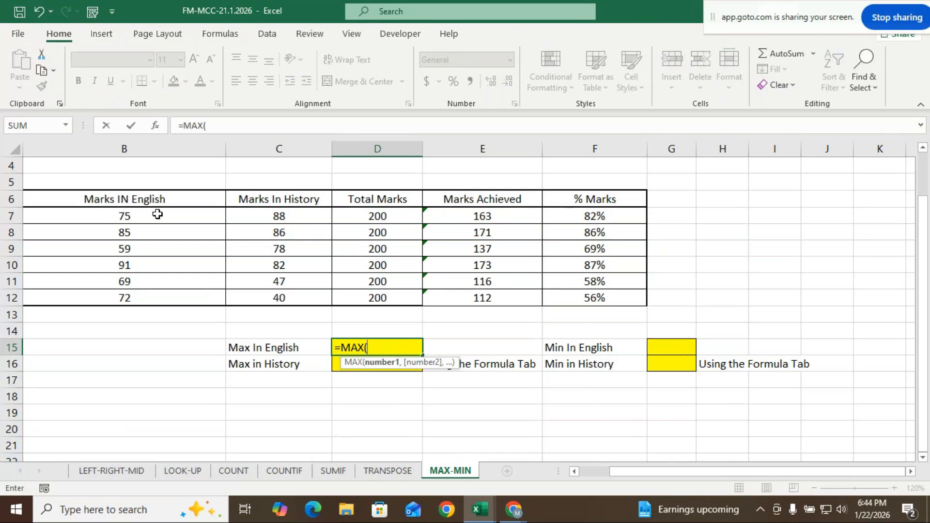
{"action": "left_click_drag", "start_coordinate": [157, 214], "coordinate": [151, 291]}
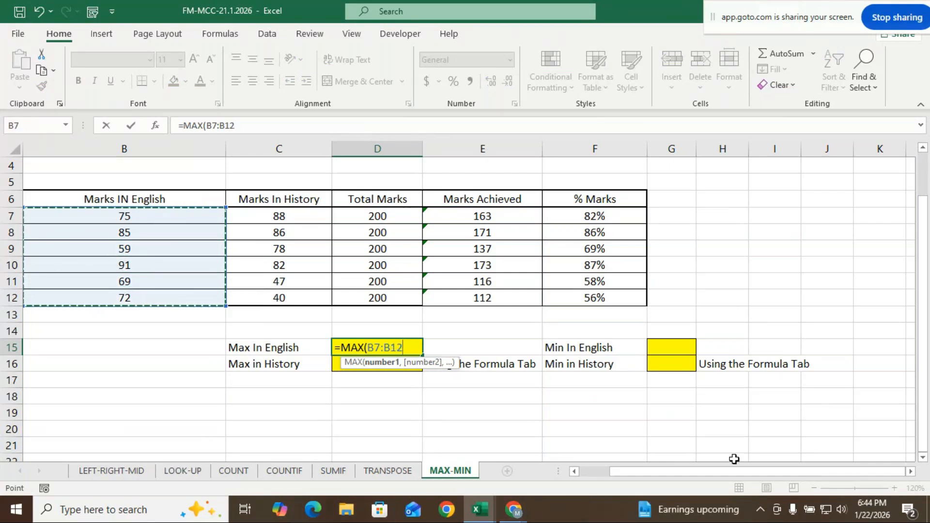
{"action": "type", "text": ")"}
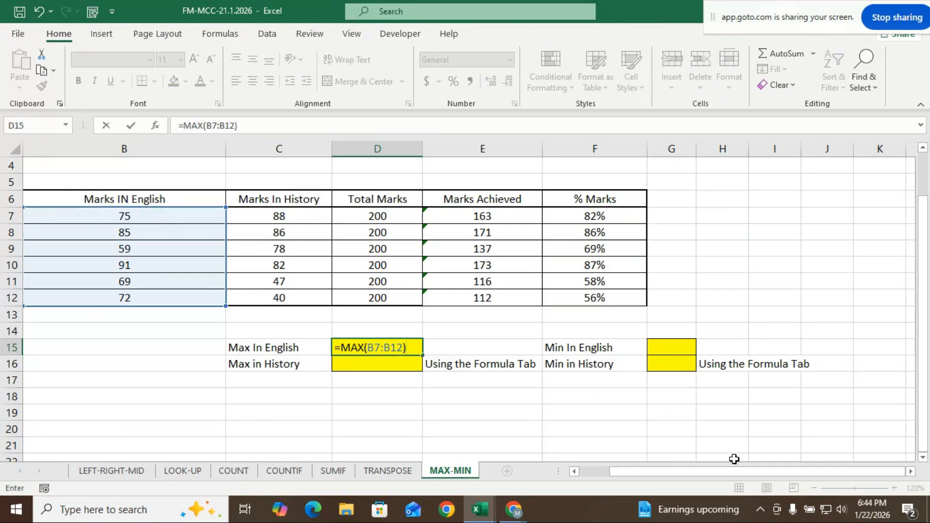
{"action": "key", "text": "Return"}
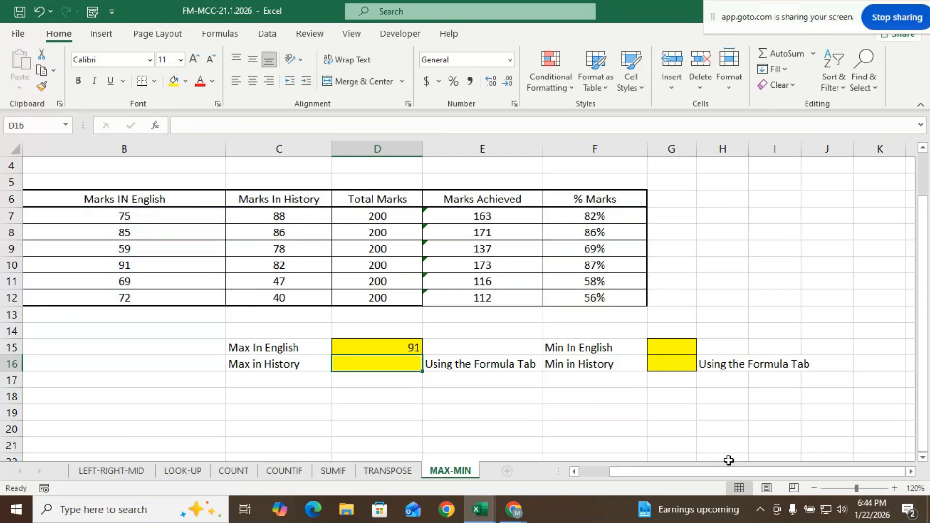
{"action": "left_click", "coordinate": [114, 263]}
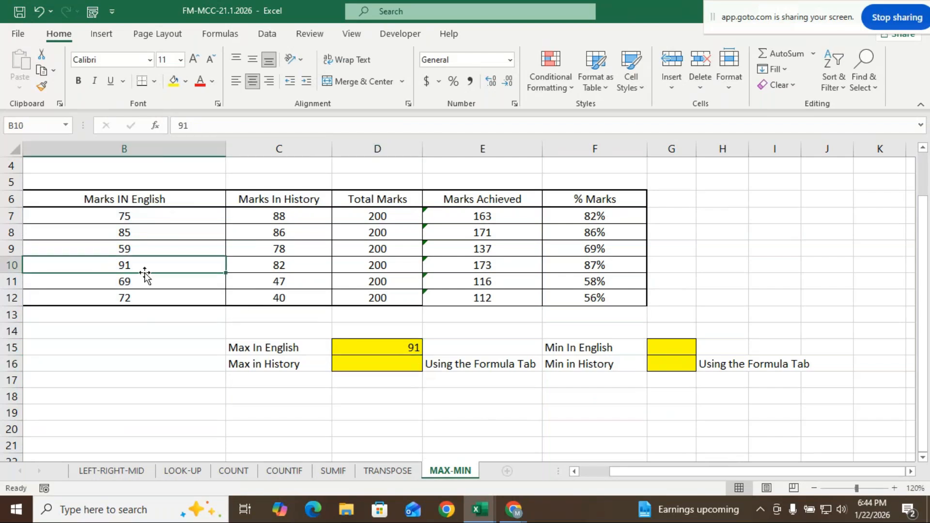
Fill the English maximum formula from D15 down into the Max in History cell D16.
{"action": "left_click", "coordinate": [368, 364]}
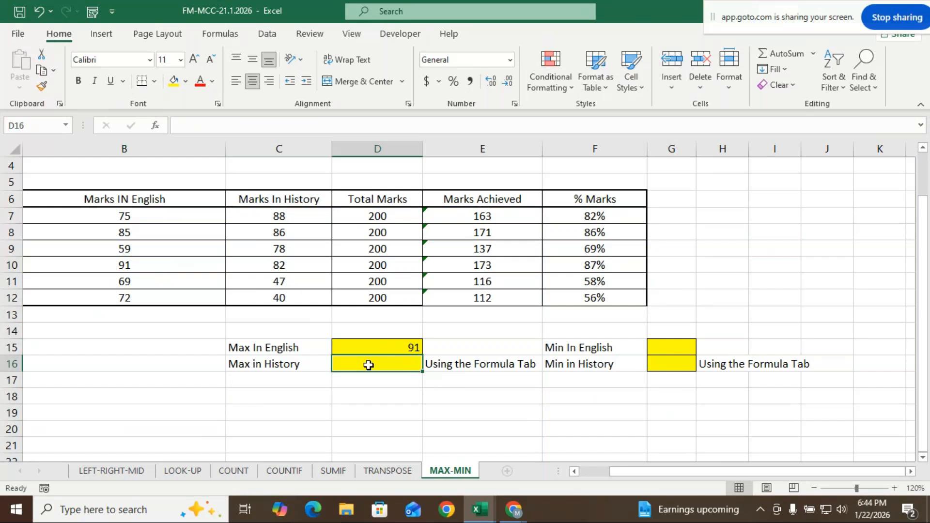
{"action": "left_click", "coordinate": [380, 342]}
{"action": "left_click_drag", "start_coordinate": [422, 355], "coordinate": [419, 368]}
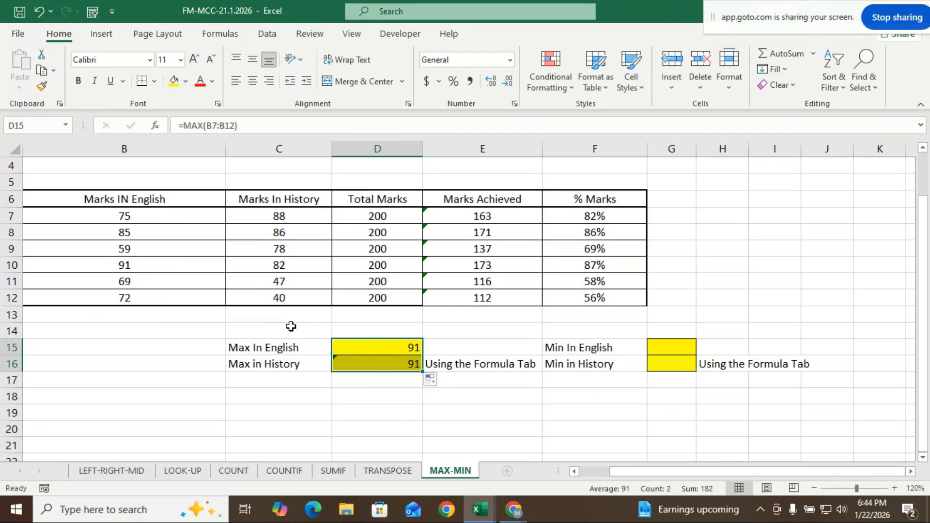
Clear the contents of both maximum cells, D15 and D16.
{"action": "right_click", "coordinate": [387, 366]}
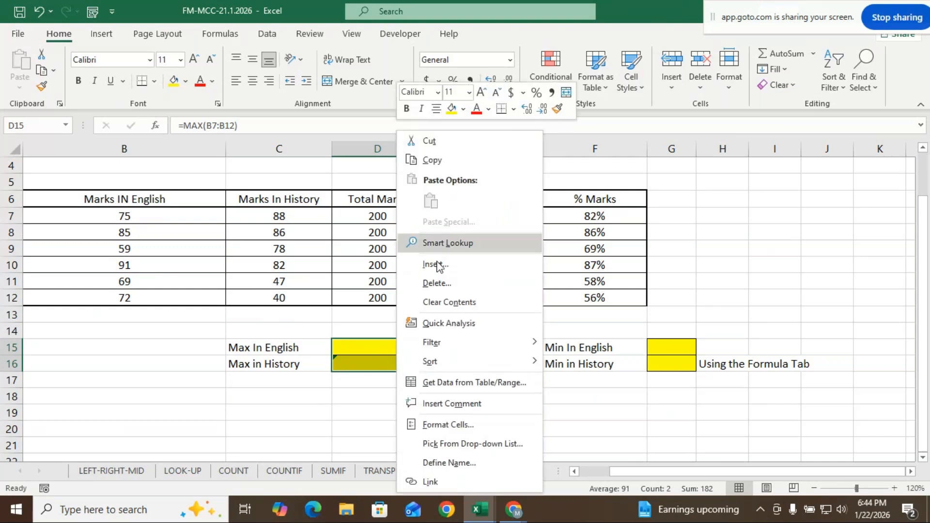
{"action": "left_click", "coordinate": [429, 303]}
{"action": "left_click", "coordinate": [376, 383]}
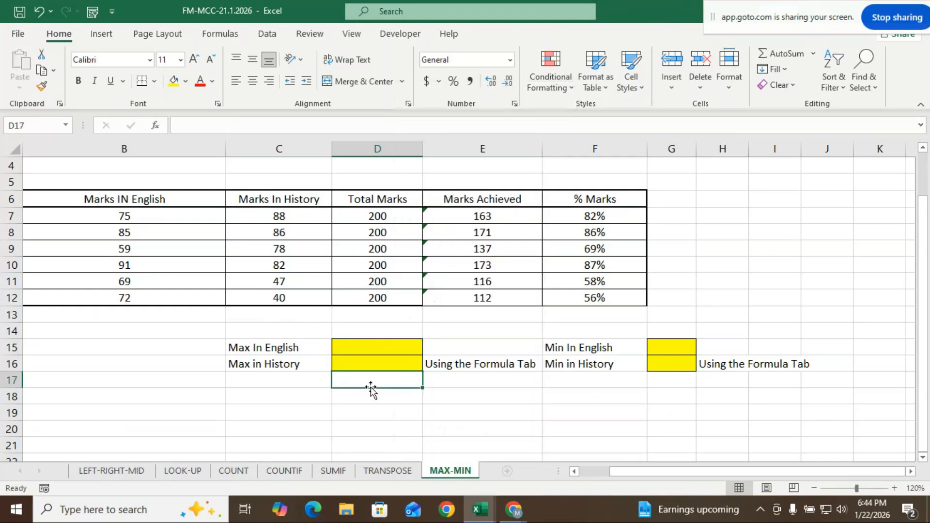
Enter =MAX(B7:B12) in D15 to find the highest English mark.
{"action": "left_click", "coordinate": [388, 344]}
{"action": "type", "text": "=max"}
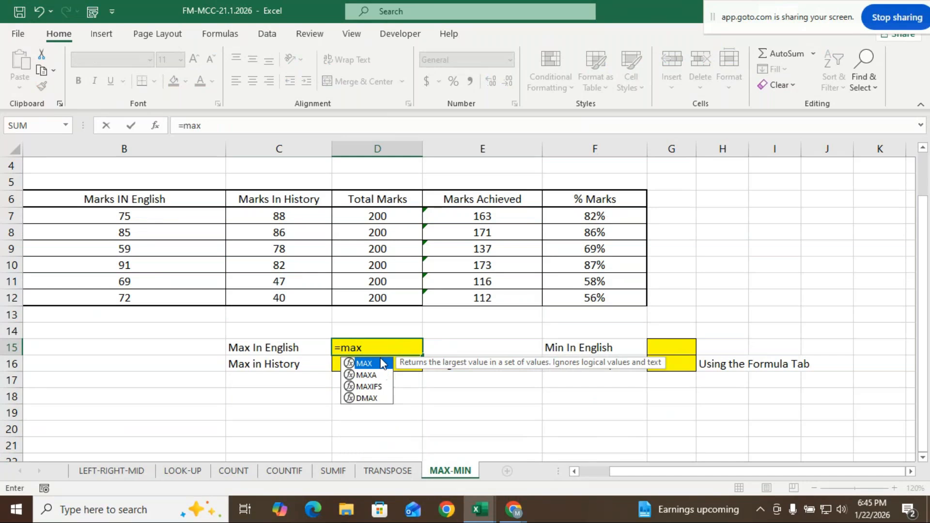
{"action": "double_click", "coordinate": [381, 364]}
{"action": "left_click_drag", "start_coordinate": [156, 210], "coordinate": [163, 300]}
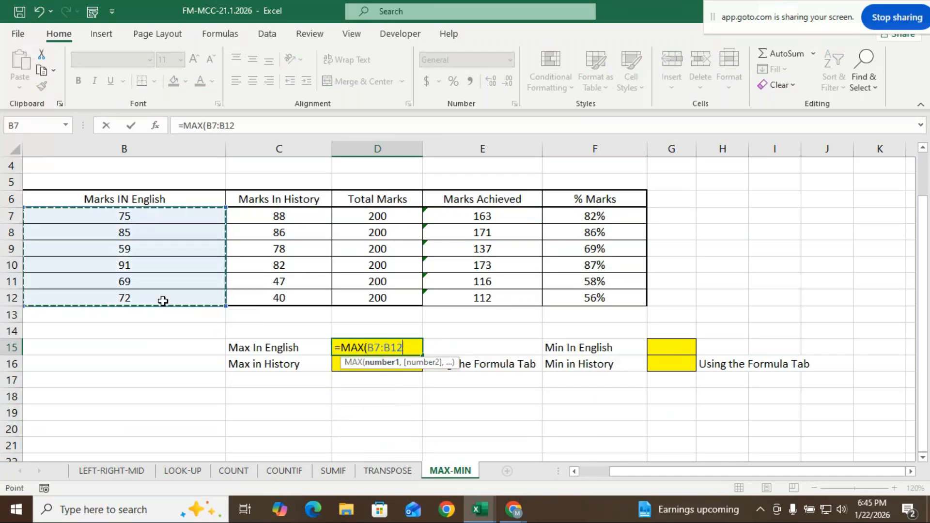
{"action": "type", "text": ")"}
{"action": "key", "text": "Return"}
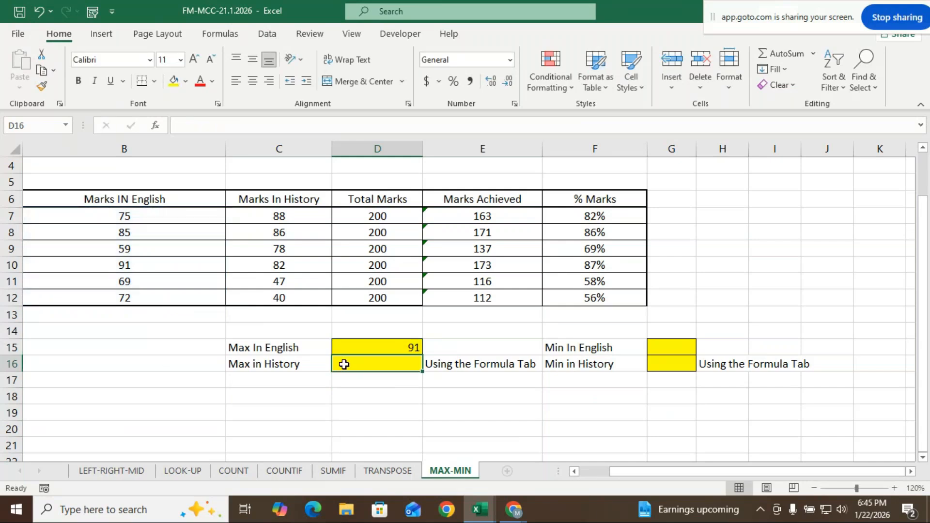
Enter =MAX(C7:C12) in D16 to find the highest History mark.
{"action": "type", "text": "=max"}
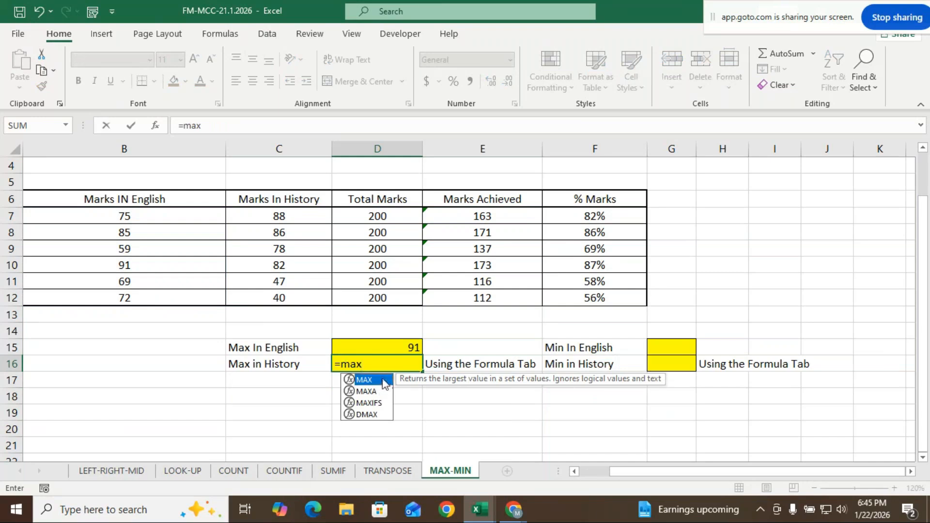
{"action": "double_click", "coordinate": [368, 380]}
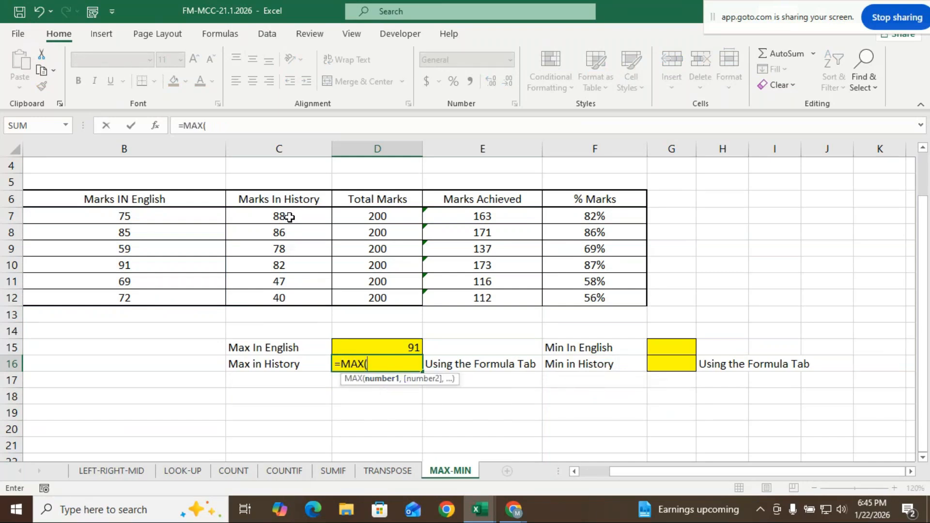
{"action": "left_click_drag", "start_coordinate": [289, 217], "coordinate": [291, 298]}
{"action": "type", "text": ")"}
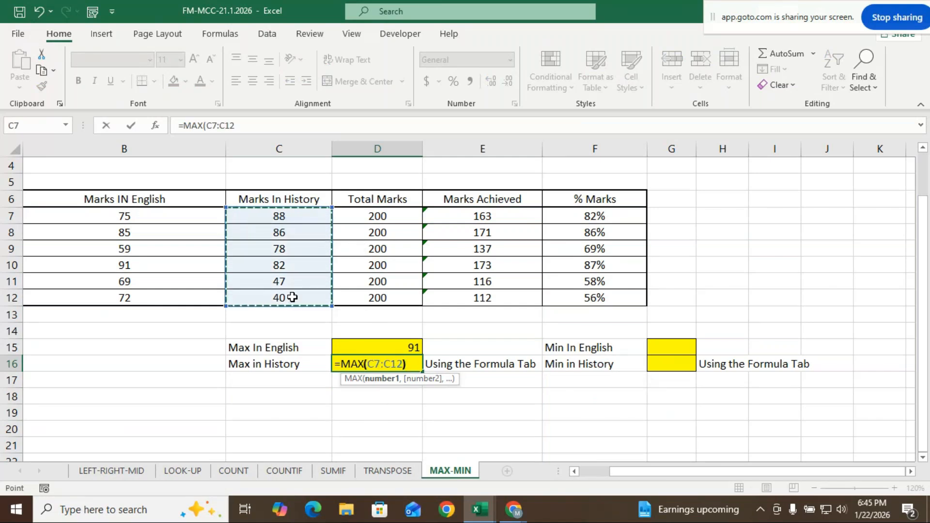
{"action": "key", "text": "Return"}
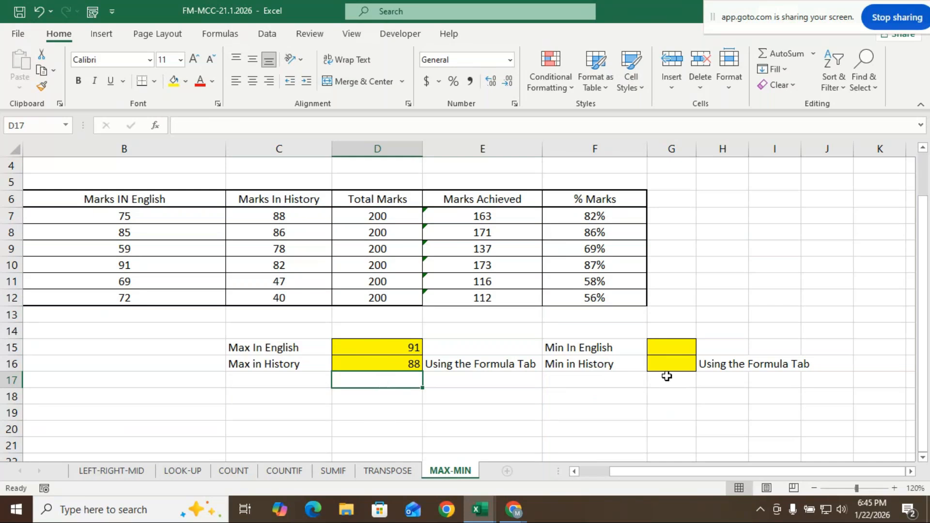
Enter =MIN(B7:B12) in G15 to find the lowest English mark.
{"action": "left_click", "coordinate": [672, 348]}
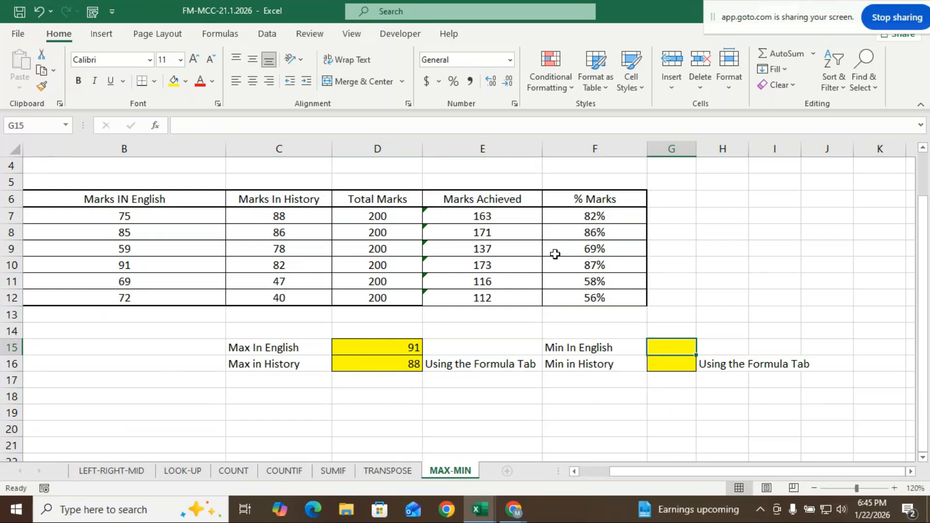
{"action": "type", "text": "=min"}
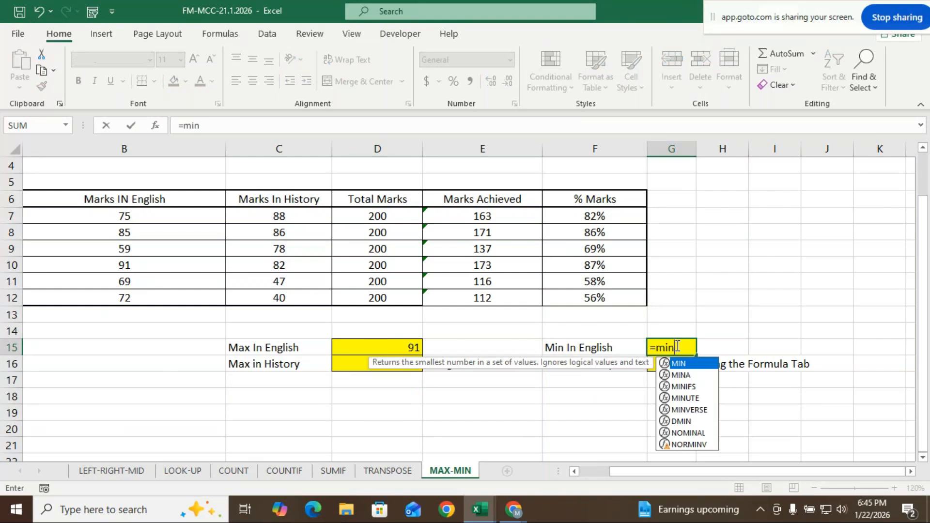
{"action": "double_click", "coordinate": [691, 364]}
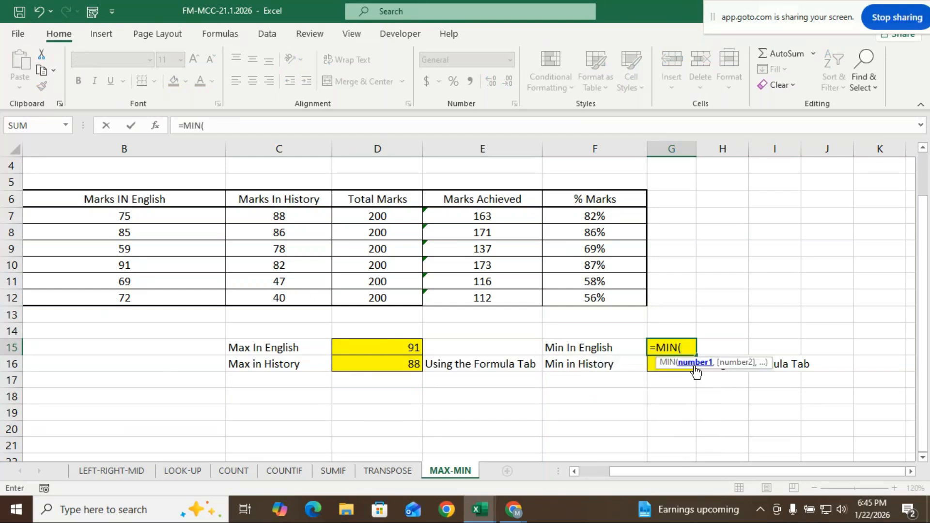
{"action": "left_click_drag", "start_coordinate": [145, 215], "coordinate": [157, 294]}
{"action": "type", "text": ")"}
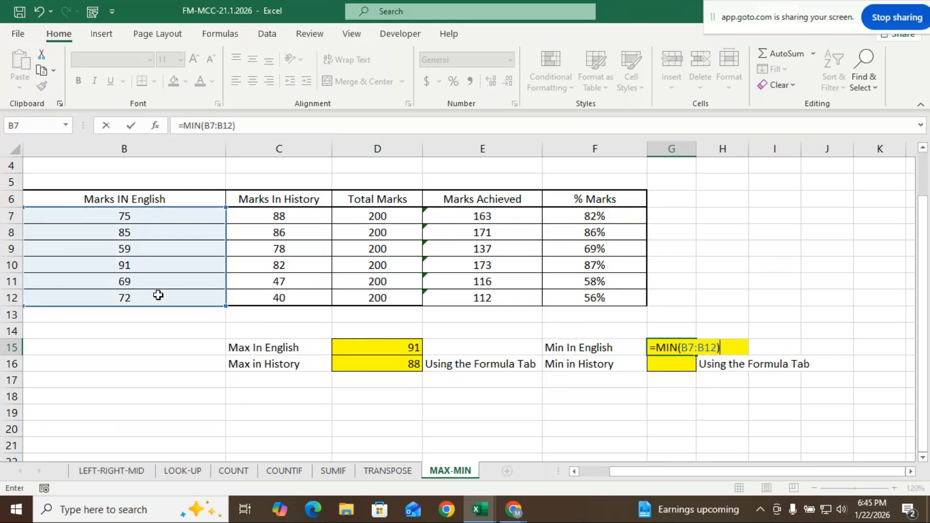
{"action": "key", "text": "Return"}
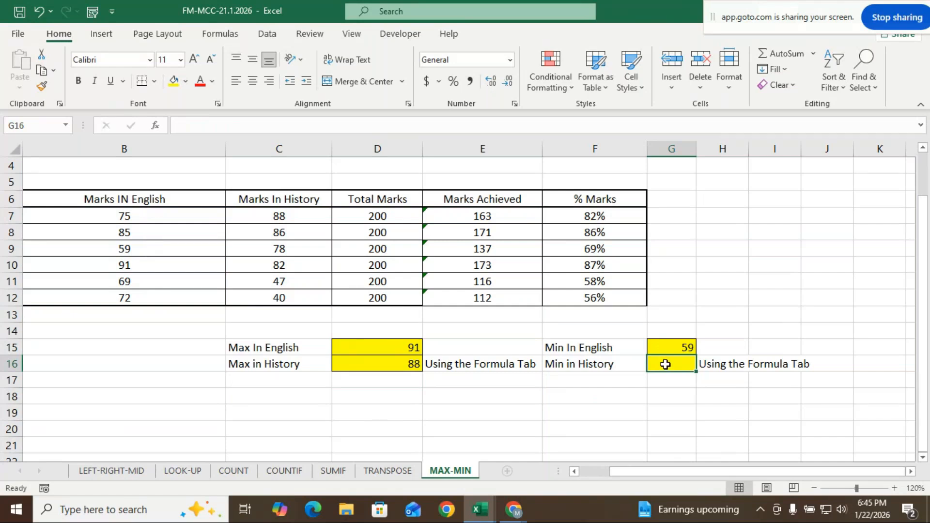
Enter =MIN(C7:C12) in G16 to find the lowest History mark.
{"action": "type", "text": "=min"}
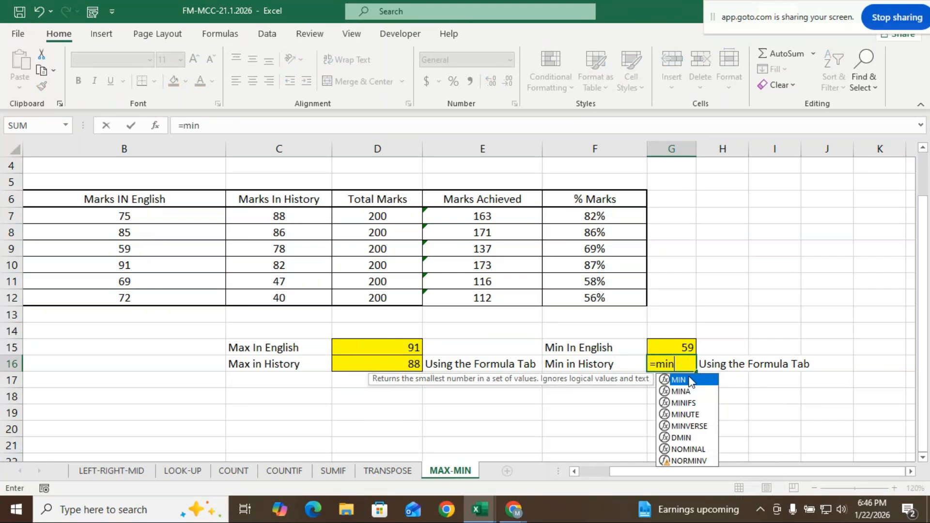
{"action": "double_click", "coordinate": [690, 382]}
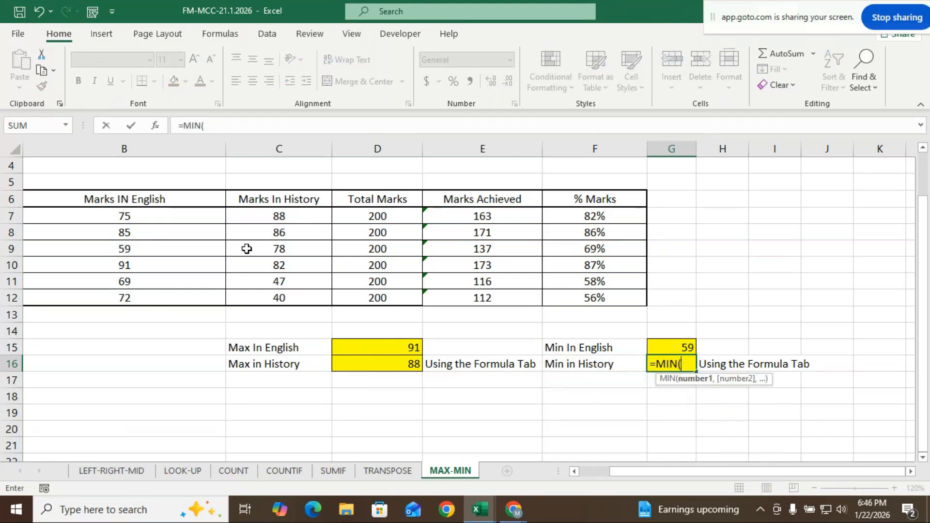
{"action": "left_click_drag", "start_coordinate": [300, 216], "coordinate": [300, 293]}
{"action": "type", "text": ")"}
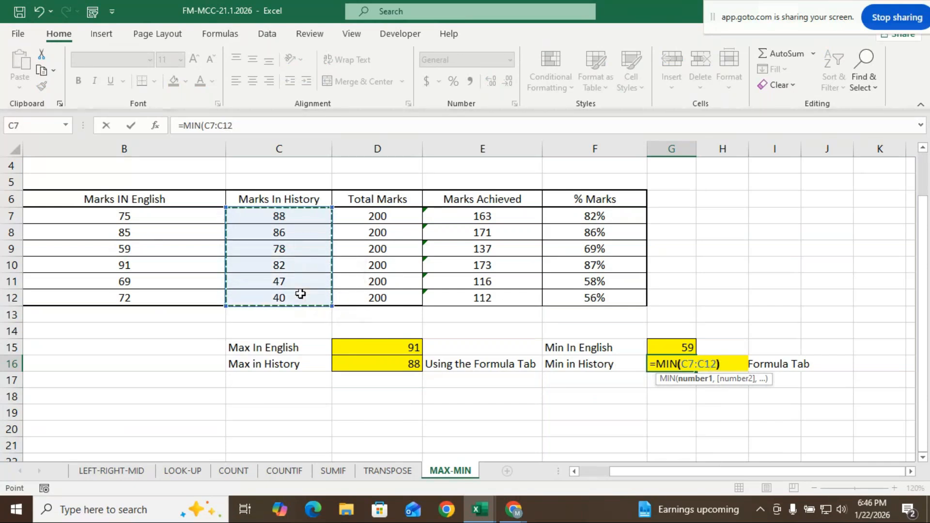
{"action": "key", "text": "Return"}
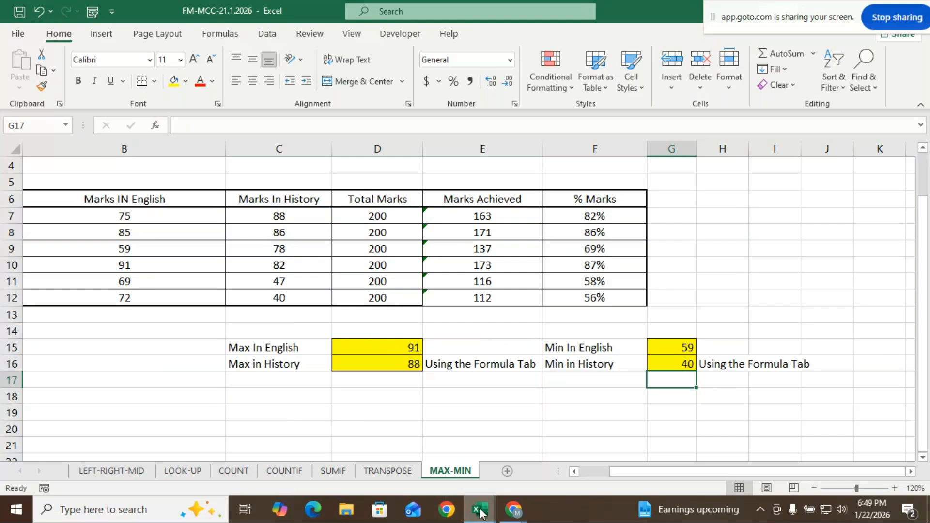
{"action": "mouse_move", "coordinate": [506, 517]}
{"action": "left_click", "coordinate": [506, 436]}
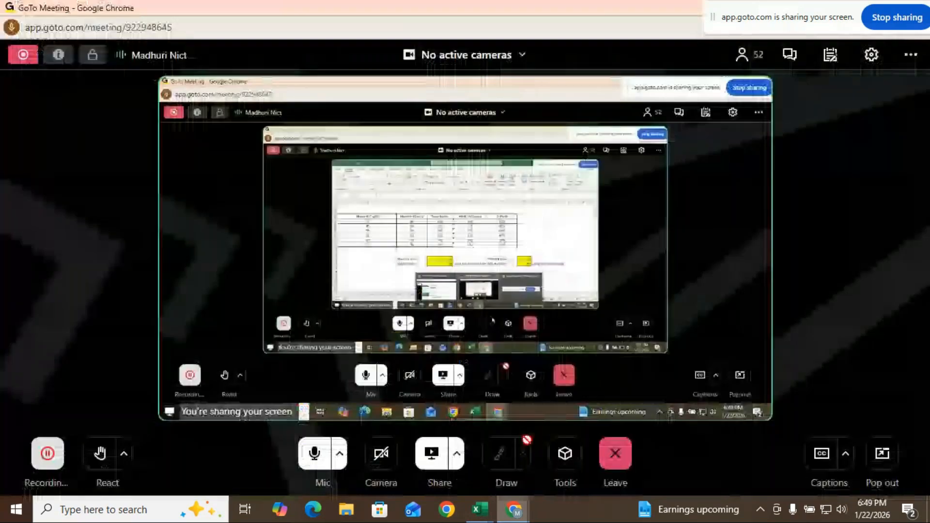
{"action": "mouse_move", "coordinate": [503, 515]}
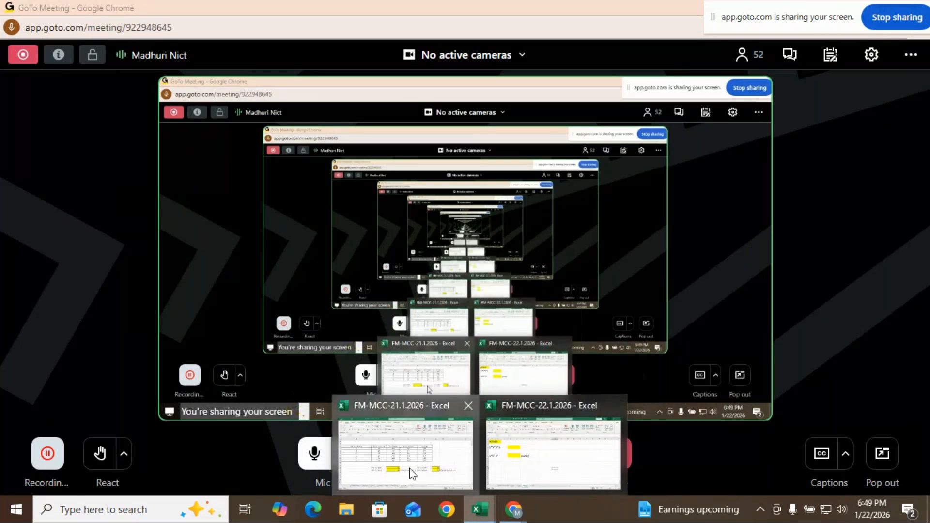
{"action": "left_click", "coordinate": [411, 474]}
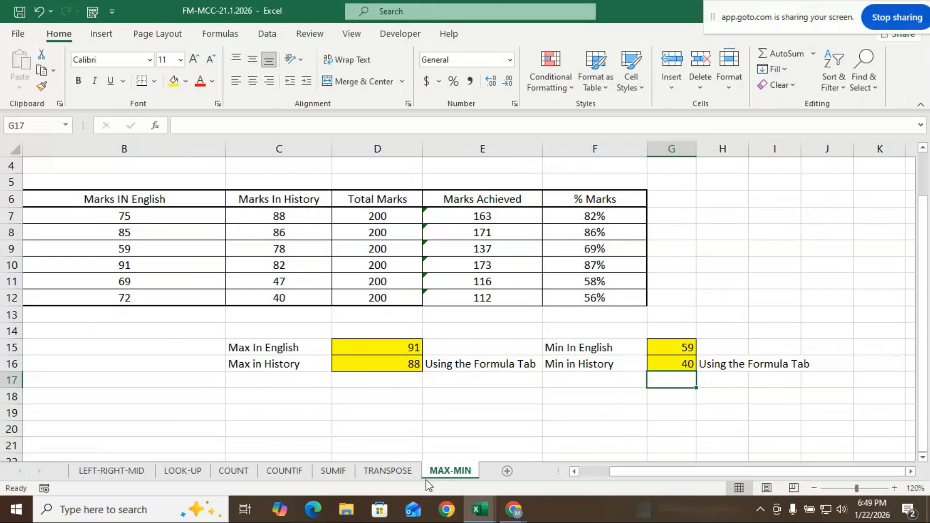
Open the COUNTIF sheet and select the empty cell A3 below its title.
{"action": "left_click", "coordinate": [285, 471]}
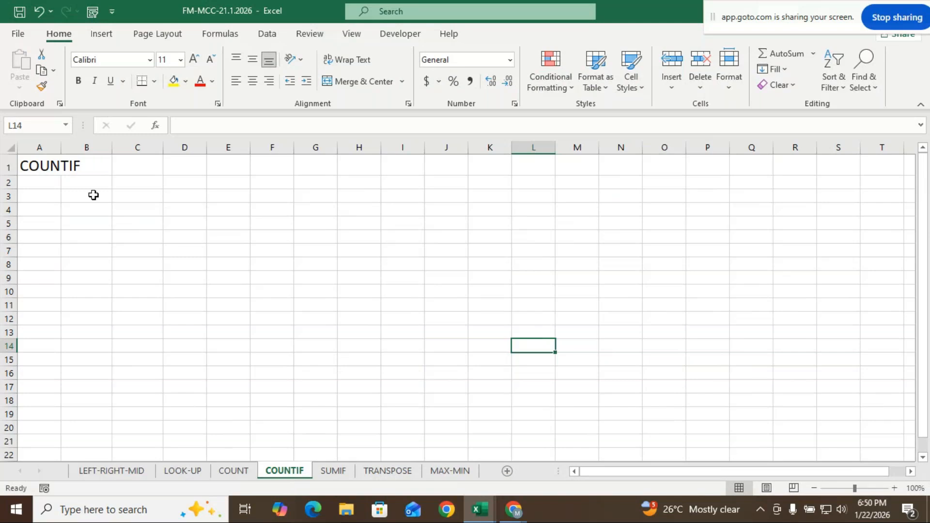
{"action": "left_click", "coordinate": [94, 266]}
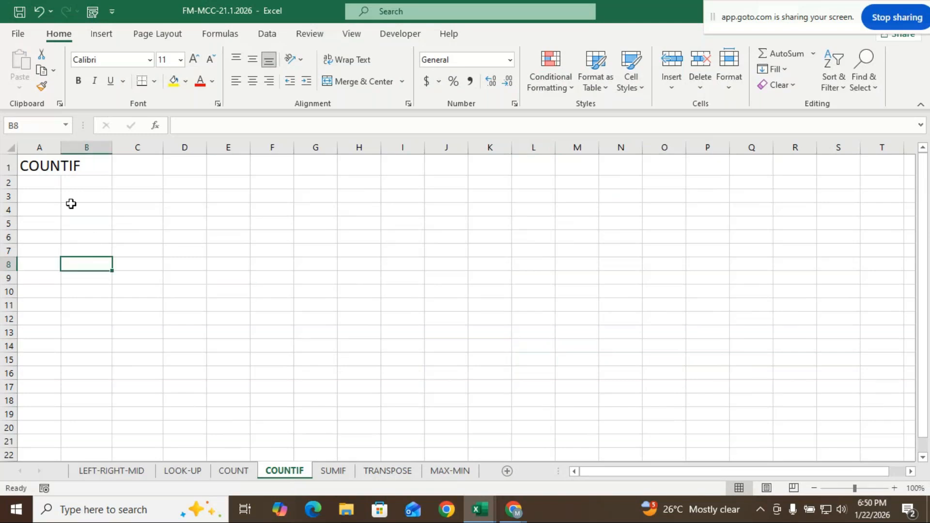
{"action": "left_click", "coordinate": [107, 194]}
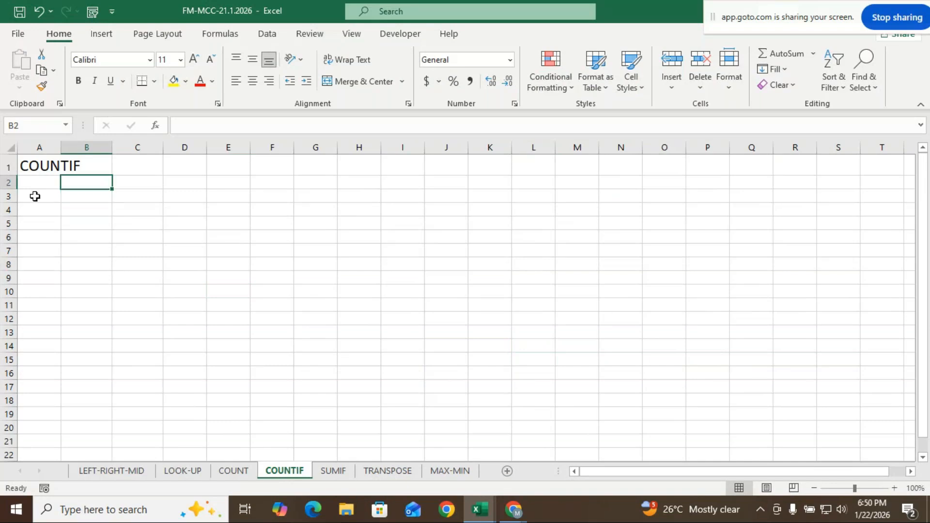
{"action": "left_click", "coordinate": [29, 184]}
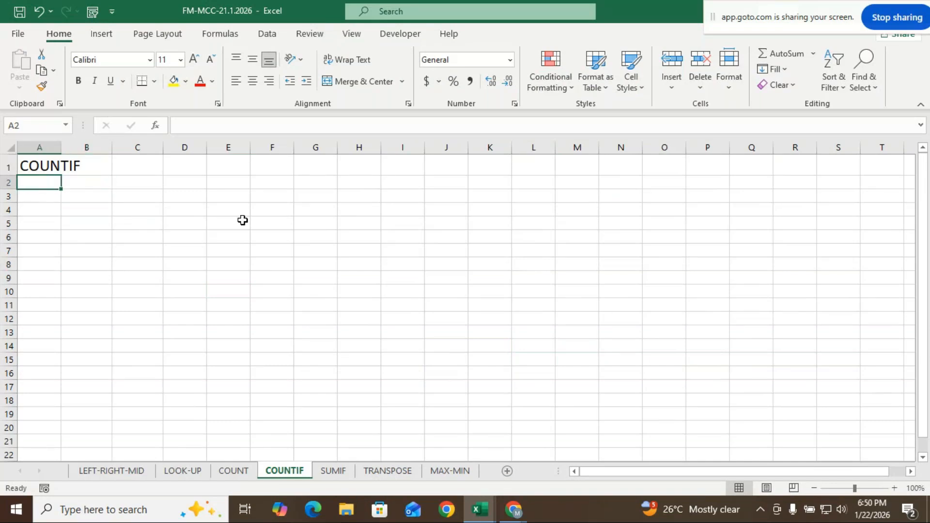
{"action": "left_click", "coordinate": [24, 166]}
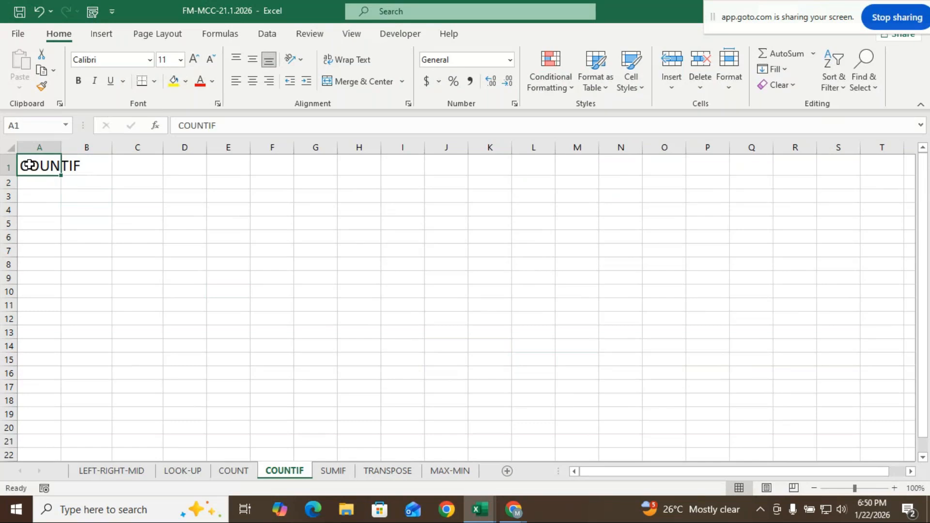
{"action": "left_click", "coordinate": [77, 166]}
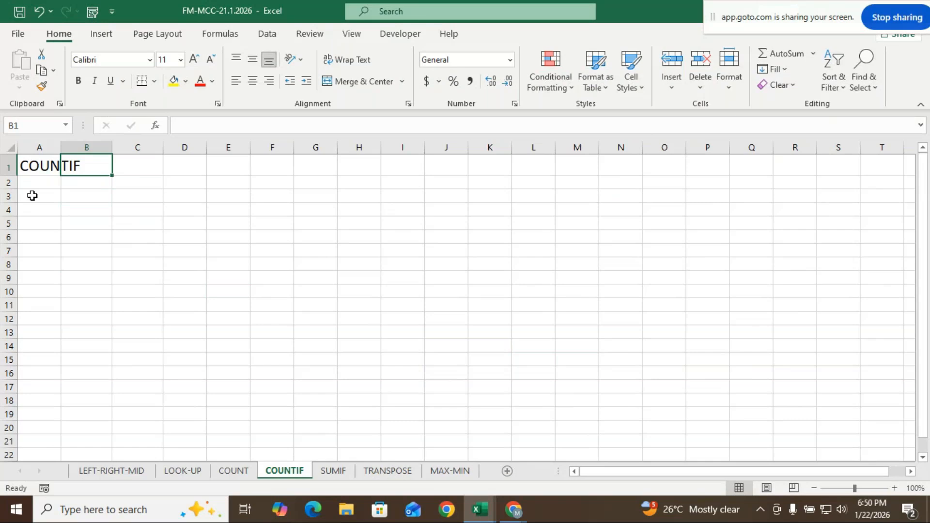
{"action": "left_click", "coordinate": [32, 195]}
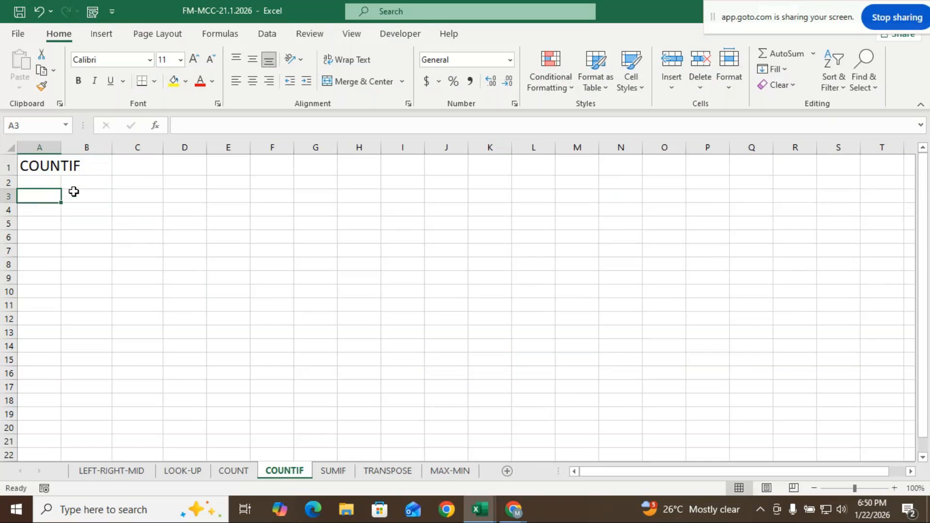
{"action": "left_click", "coordinate": [2, 165]}
{"action": "left_click", "coordinate": [75, 196]}
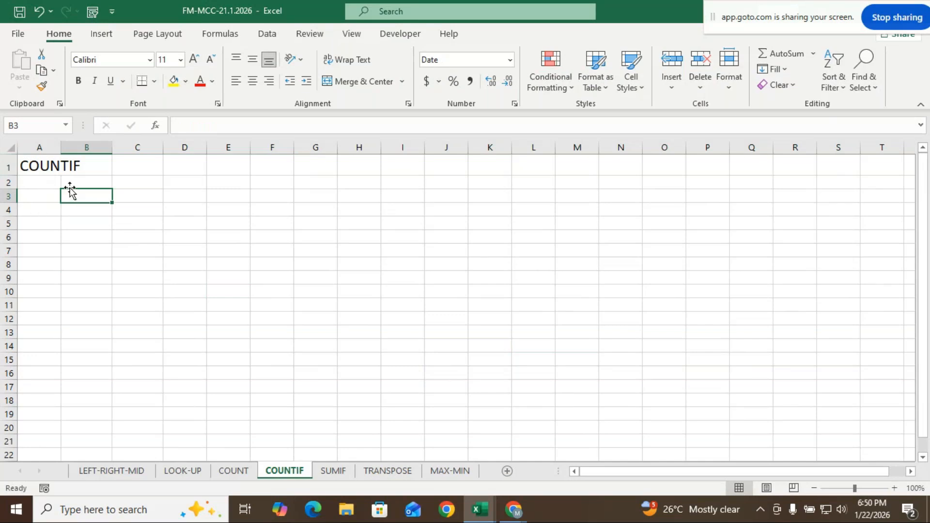
{"action": "left_click", "coordinate": [40, 200]}
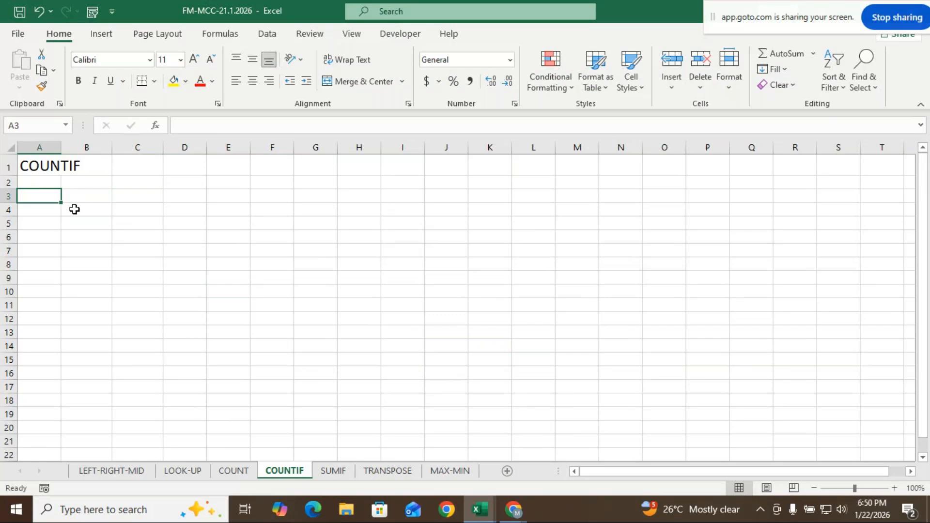
{"action": "type", "text": "in the"}
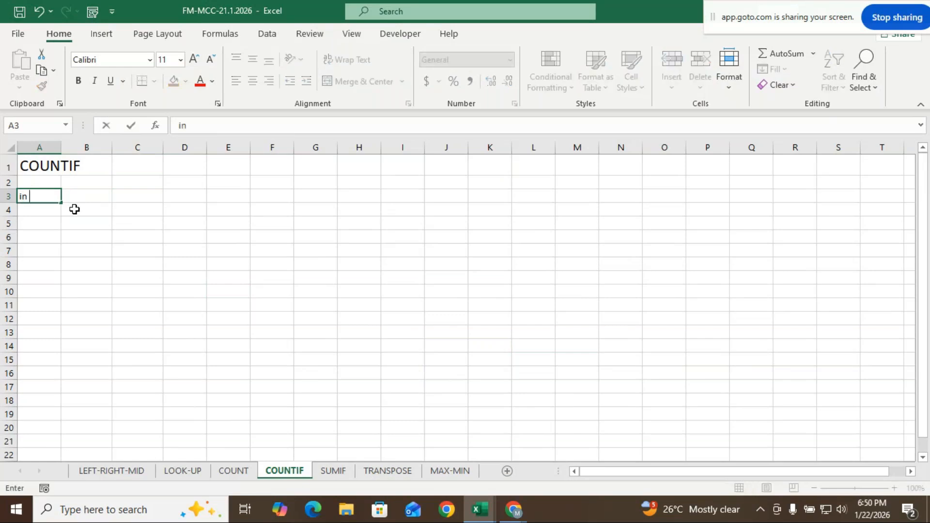
{"action": "key", "text": "BackSpace"}
{"action": "key", "text": "BackSpace"}
{"action": "key", "text": "BackSpace"}
{"action": "key", "text": "BackSpace"}
{"action": "key", "text": "BackSpace"}
{"action": "key", "text": "BackSpace"}
{"action": "type", "text": "IN TH"}
{"action": "key", "text": "BackSpace"}
{"action": "key", "text": "BackSpace"}
{"action": "key", "text": "BackSpace"}
{"action": "key", "text": "BackSpace"}
{"action": "key", "text": "BackSpace"}
Enter the heading NICT COMPUTER EDUCATION in cell A3 of the COUNTIF sheet.
{"action": "type", "text": "NICT COMPU"}
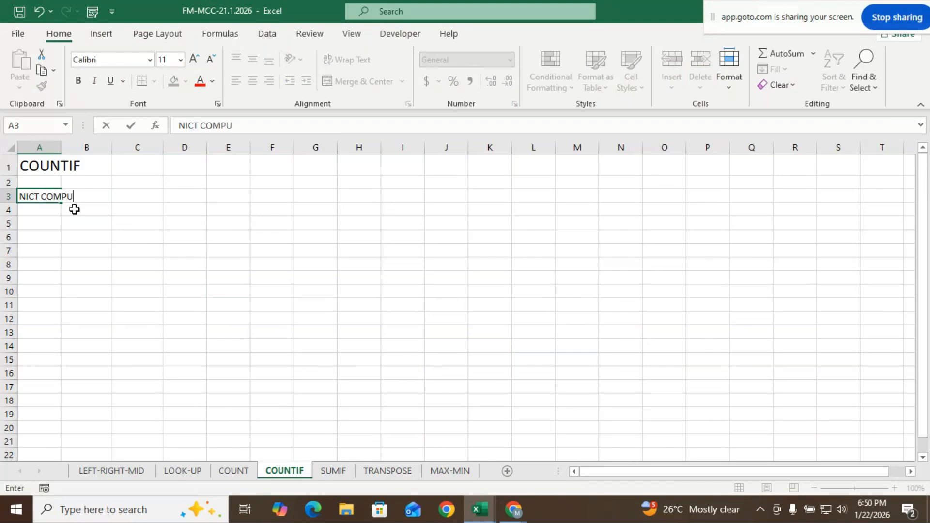
{"action": "type", "text": "TER EDC"}
{"action": "key", "text": "BackSpace"}
{"action": "type", "text": "U"}
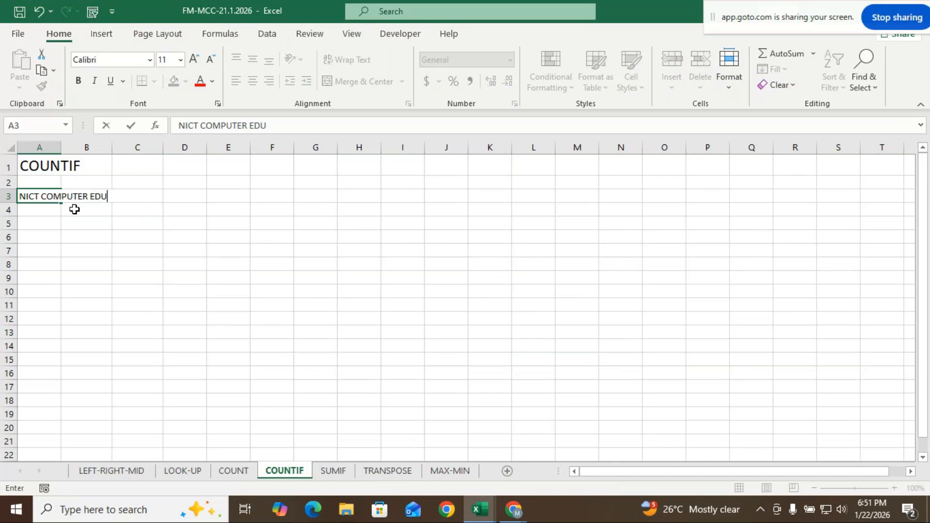
{"action": "type", "text": "CATION"}
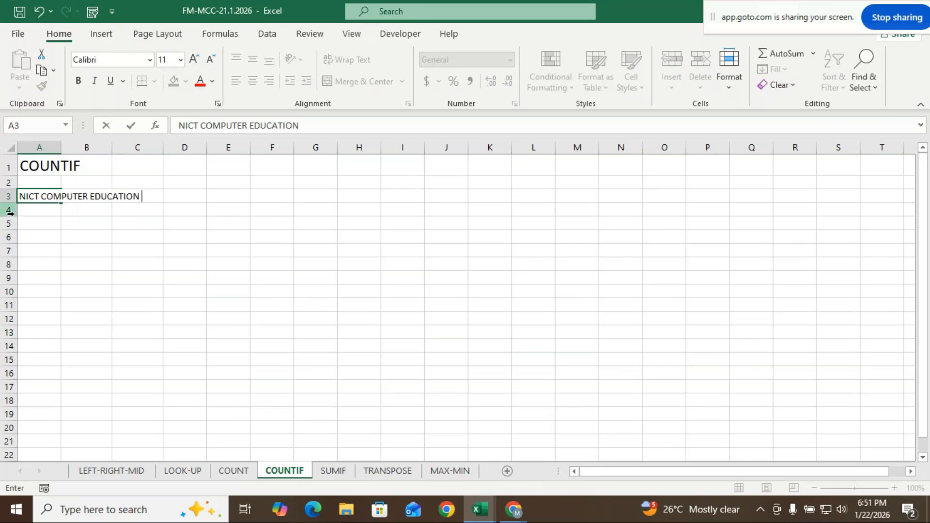
{"action": "key", "text": "Return"}
Enter ATTENDANCE DETAILS FOR THE PERIOD 1ST JAN,2026-14TH JAN,2026 in cell A4 as the subtitle.
{"action": "left_click", "coordinate": [26, 225]}
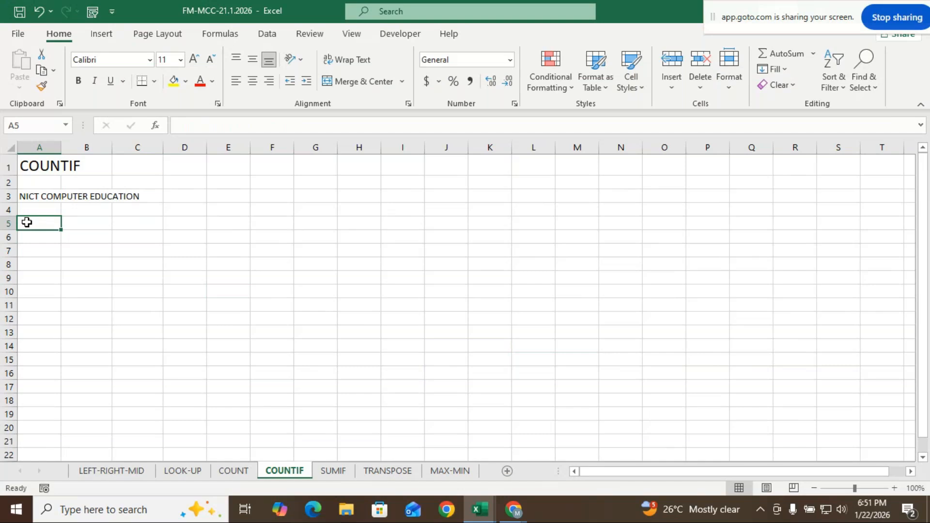
{"action": "left_click", "coordinate": [26, 211]}
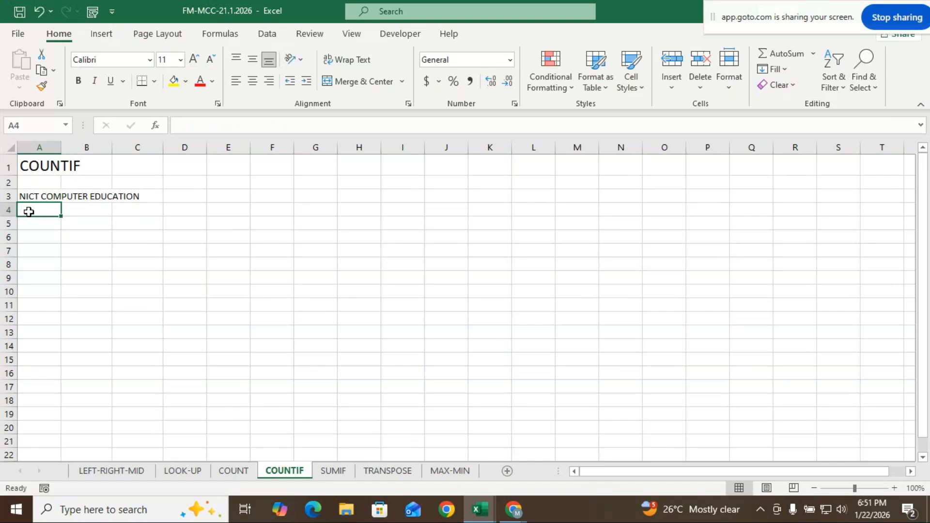
{"action": "type", "text": "A"}
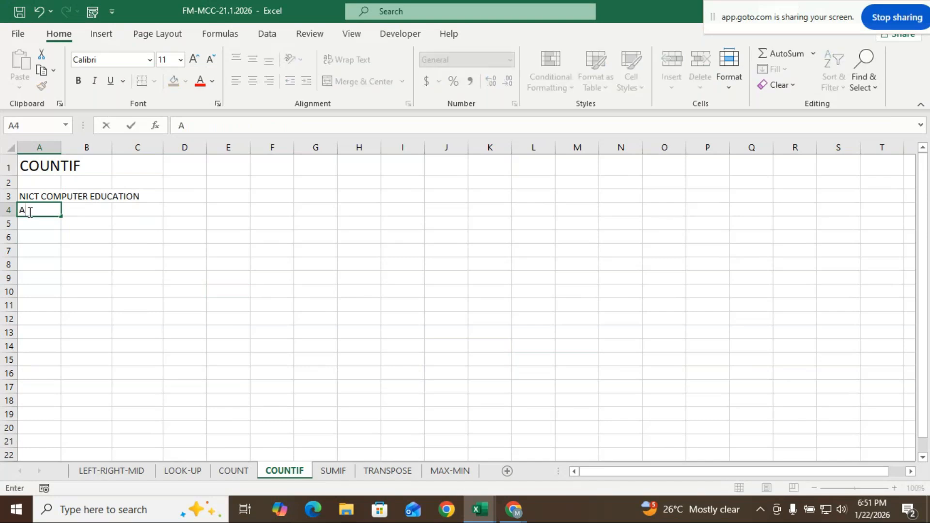
{"action": "type", "text": "TTENDANCE "}
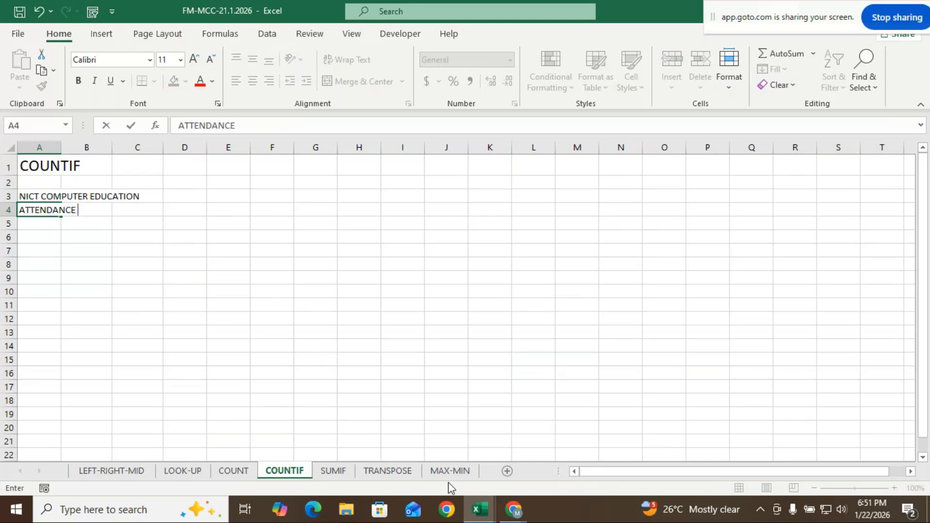
{"action": "type", "text": "DETAILS FOR "}
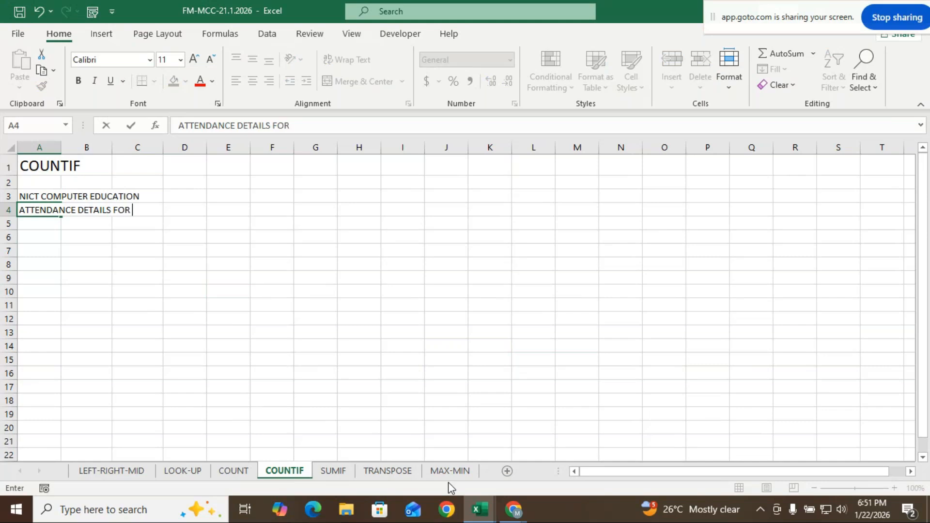
{"action": "type", "text": "THE PERIOD "}
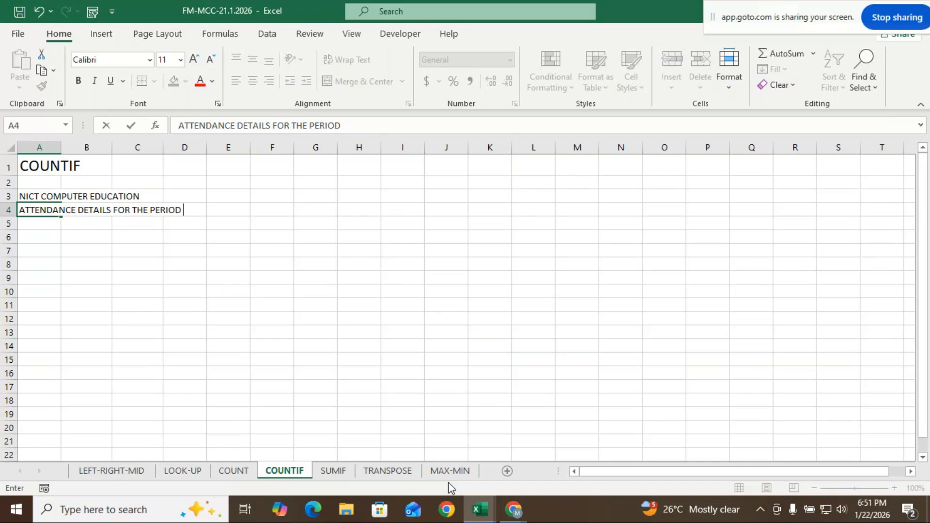
{"action": "type", "text": "1ST JAN,2026-"}
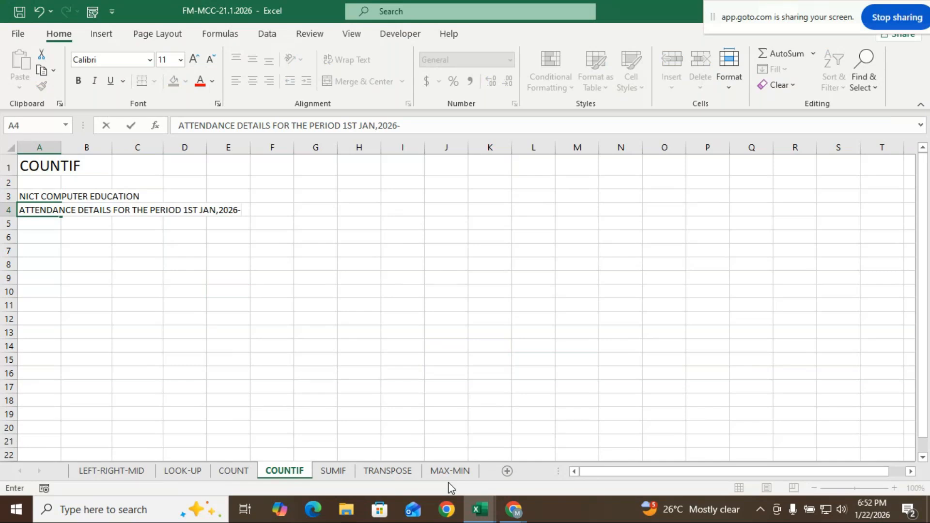
{"action": "type", "text": "14TH JAN,2026"}
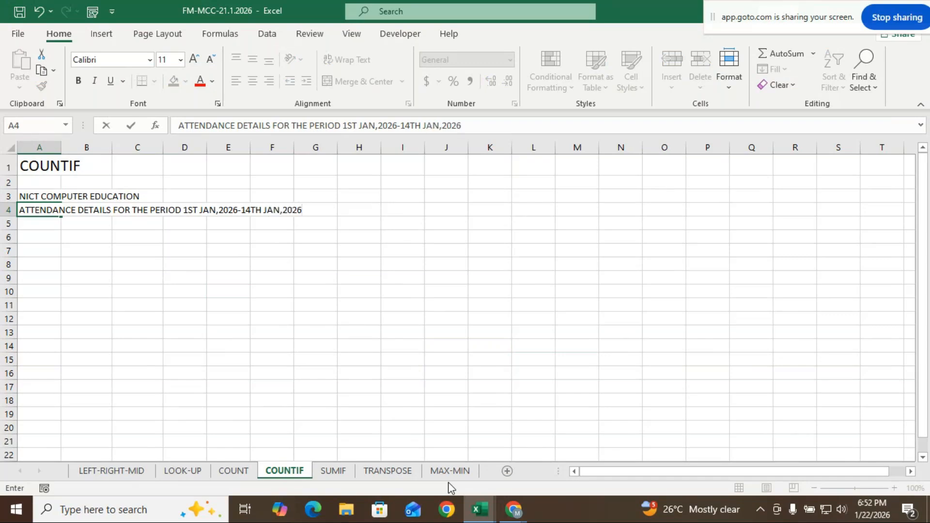
{"action": "left_click", "coordinate": [138, 317]}
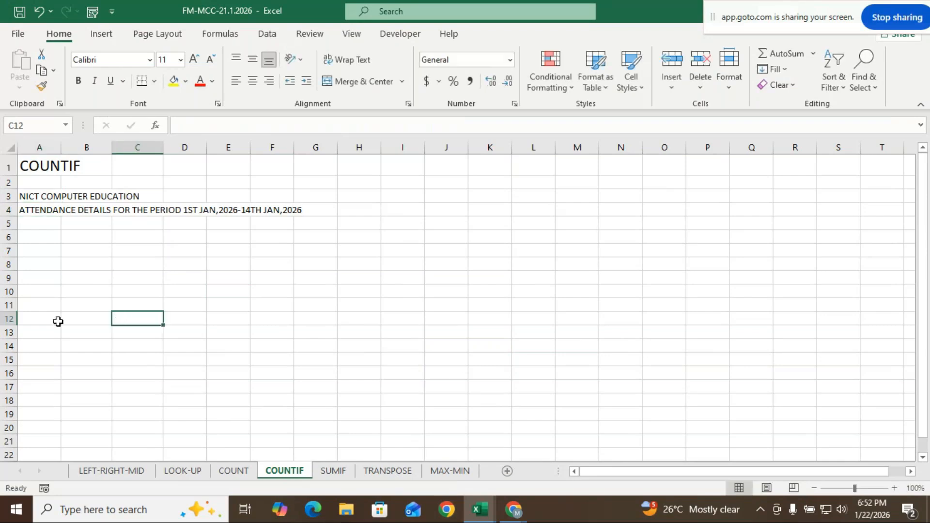
Add the column headings NAMES in A6 and REG. NO. in B6.
{"action": "left_click", "coordinate": [30, 236]}
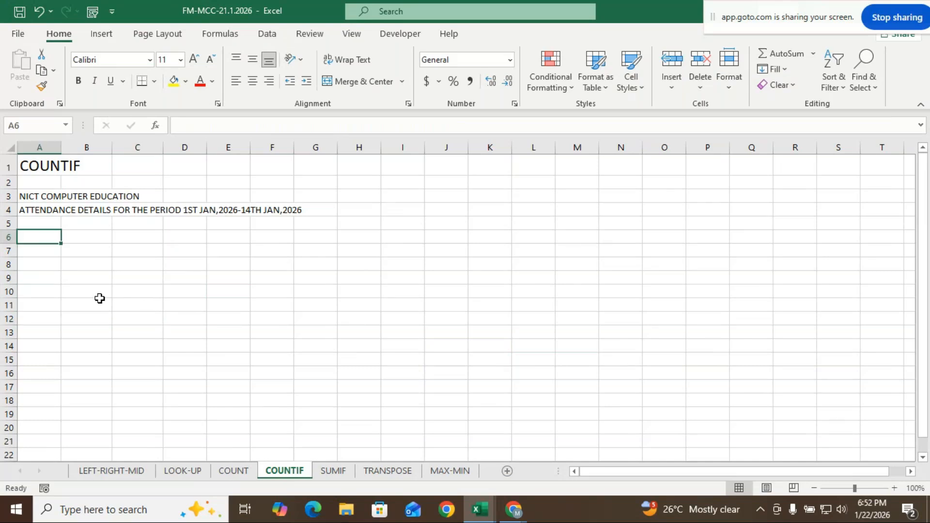
{"action": "type", "text": "NAMES"}
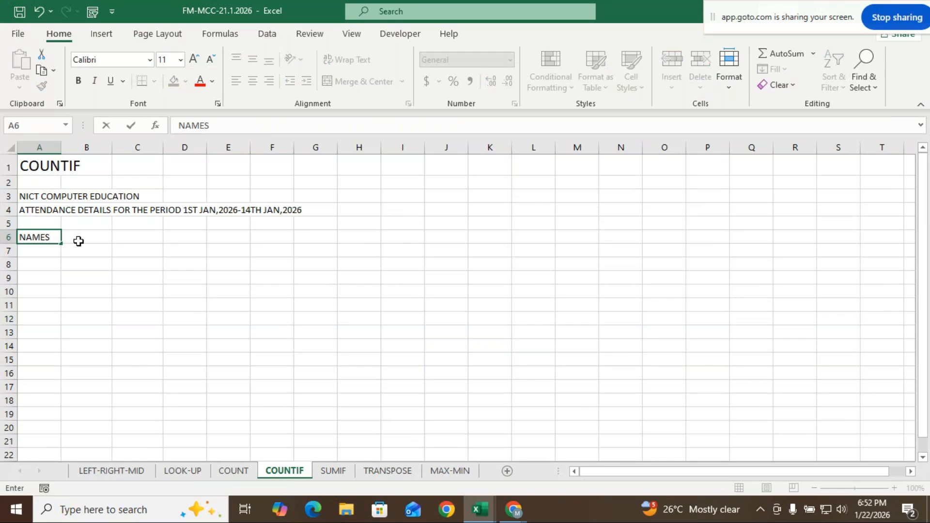
{"action": "left_click", "coordinate": [78, 239]}
{"action": "type", "text": "REG. NO."}
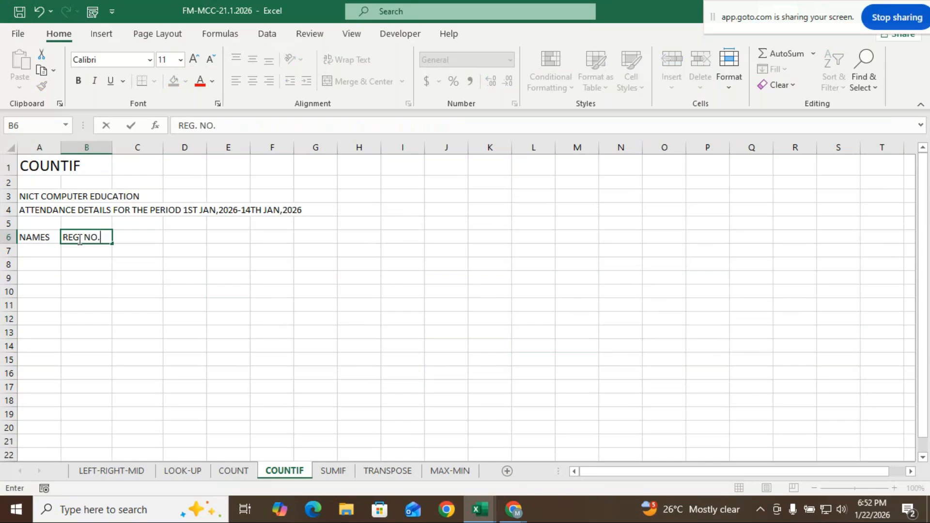
{"action": "left_click", "coordinate": [160, 283]}
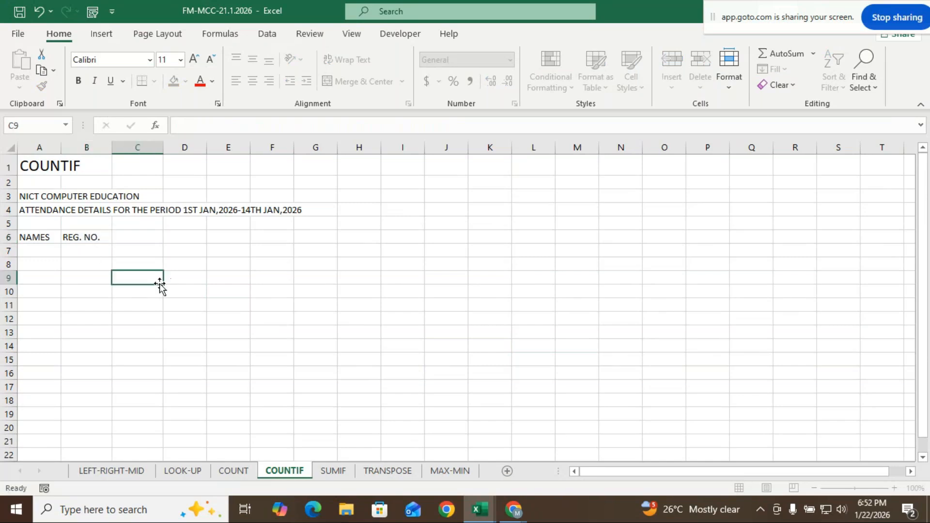
Enter the first attendance date, 01/01/2026, in C6 beside the REG. NO. heading, consulting the system calendar.
{"action": "left_click", "coordinate": [145, 239]}
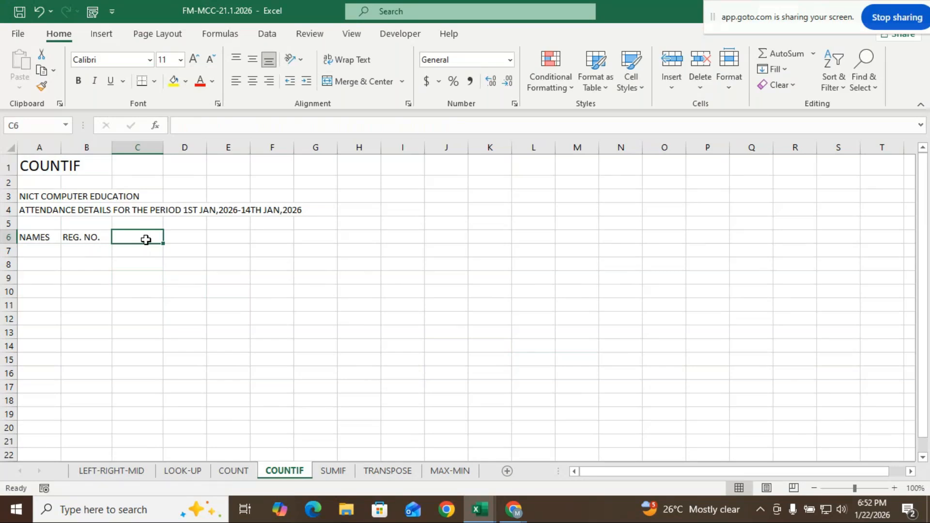
{"action": "left_click", "coordinate": [864, 517]}
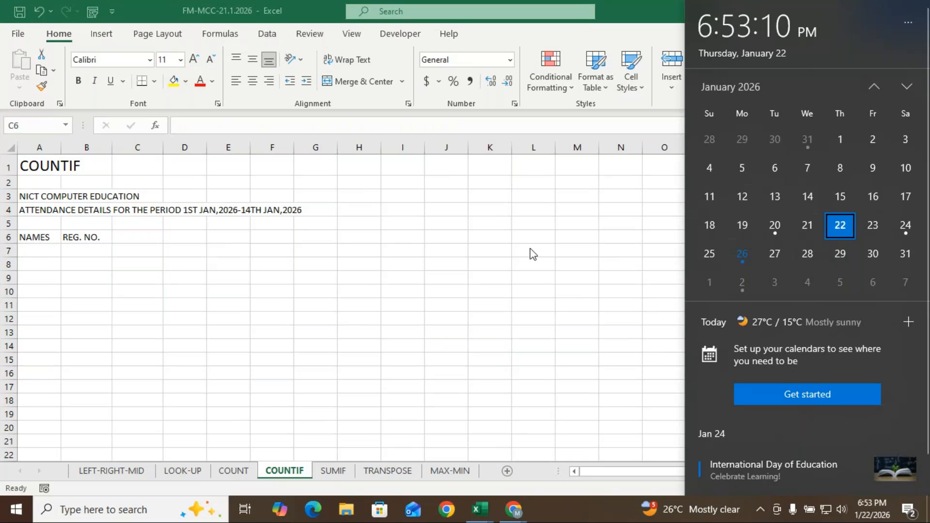
{"action": "left_click", "coordinate": [464, 262]}
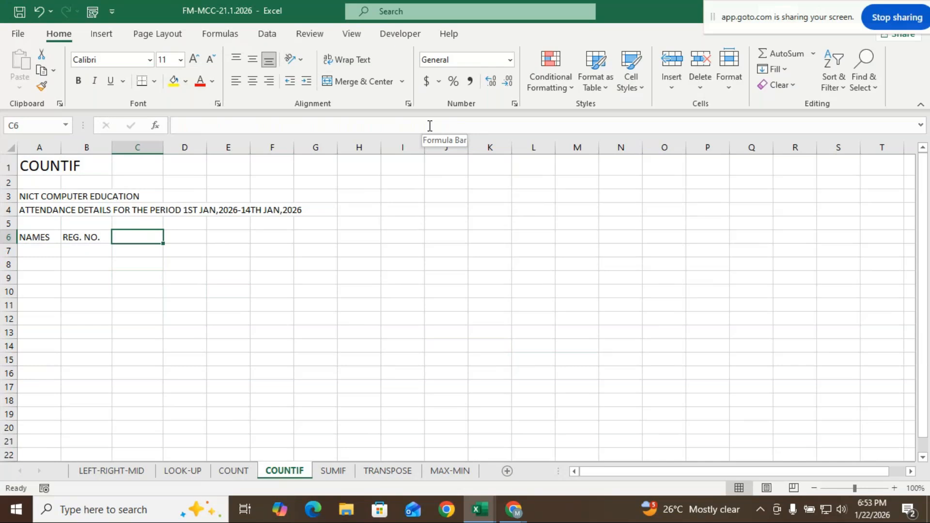
{"action": "type", "text": "01"}
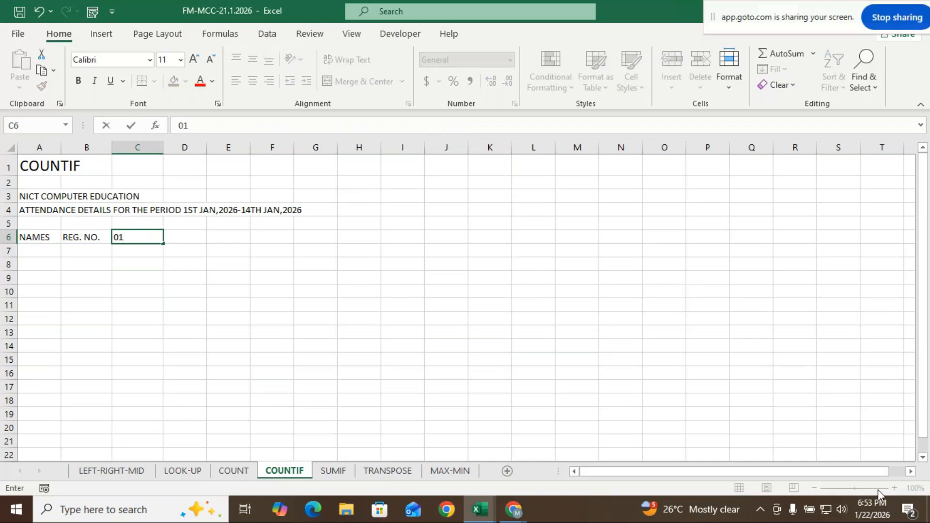
{"action": "type", "text": "/"}
{"action": "type", "text": "0"}
{"action": "type", "text": "1"}
{"action": "type", "text": "/2061"}
{"action": "key", "text": "BackSpace"}
{"action": "key", "text": "BackSpace"}
{"action": "type", "text": "26"}
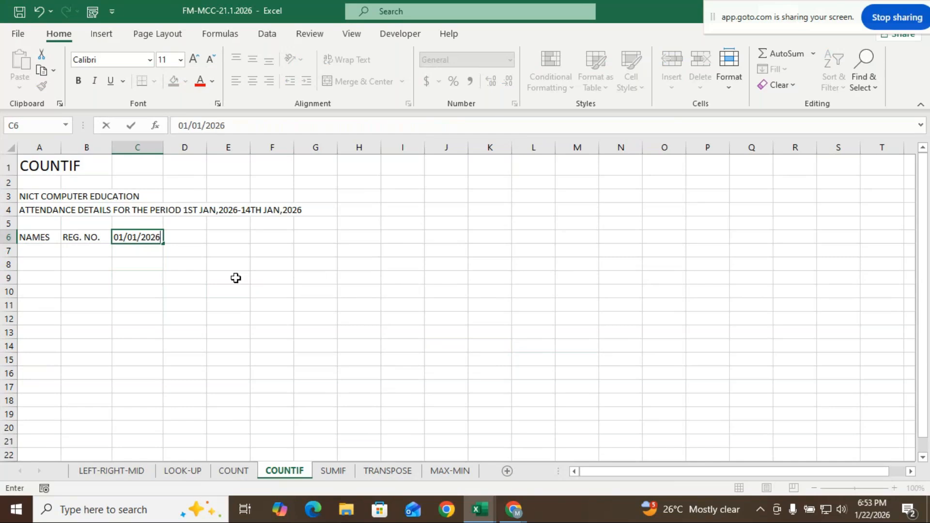
{"action": "left_click_drag", "start_coordinate": [231, 293], "coordinate": [220, 307]}
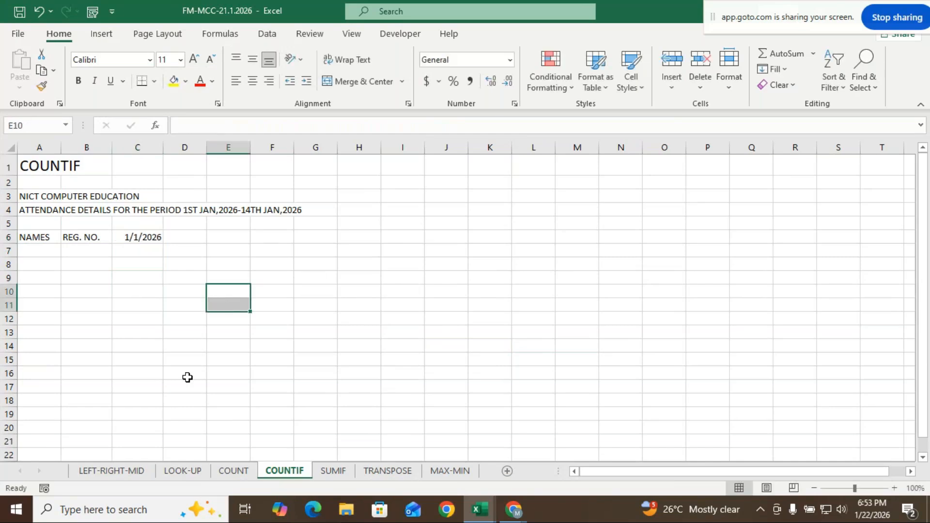
Enter the second attendance date, 01/02/2026, in D6.
{"action": "left_click", "coordinate": [195, 233]}
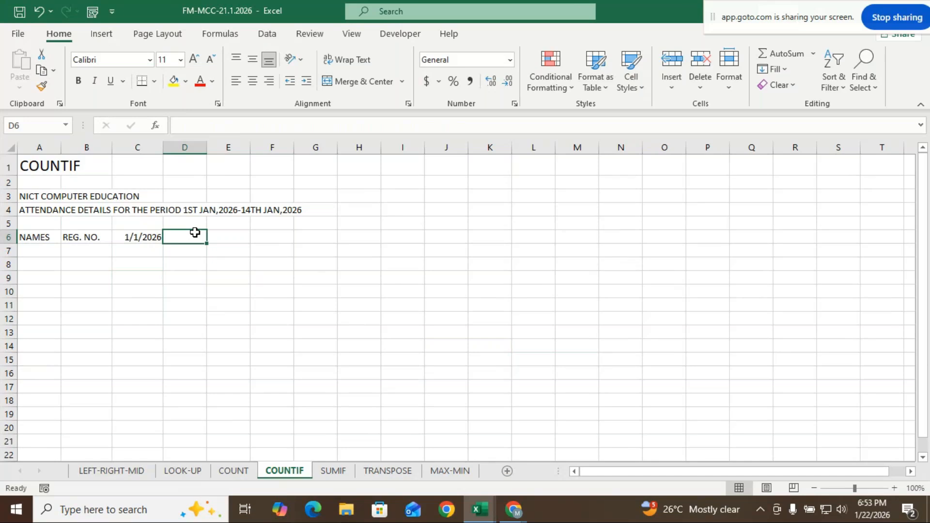
{"action": "type", "text": "01/02"}
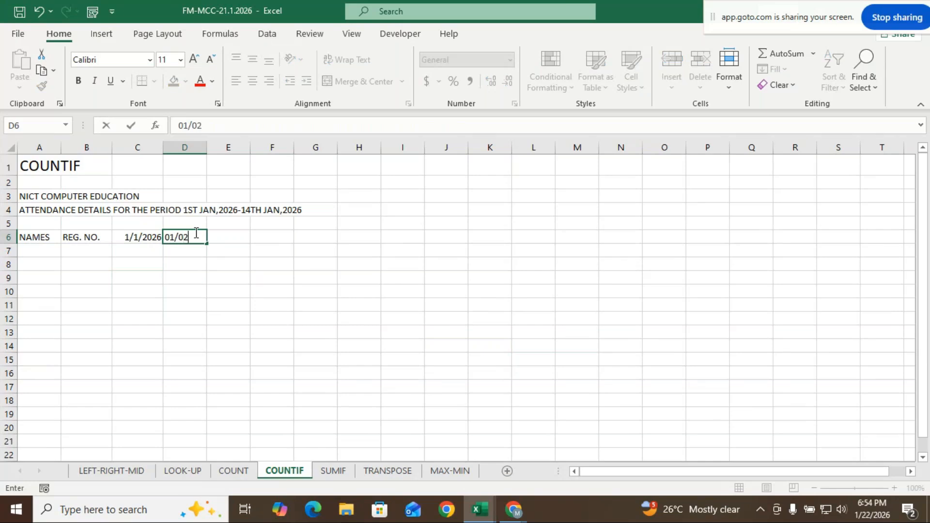
{"action": "type", "text": "/2026"}
{"action": "left_click", "coordinate": [181, 303]}
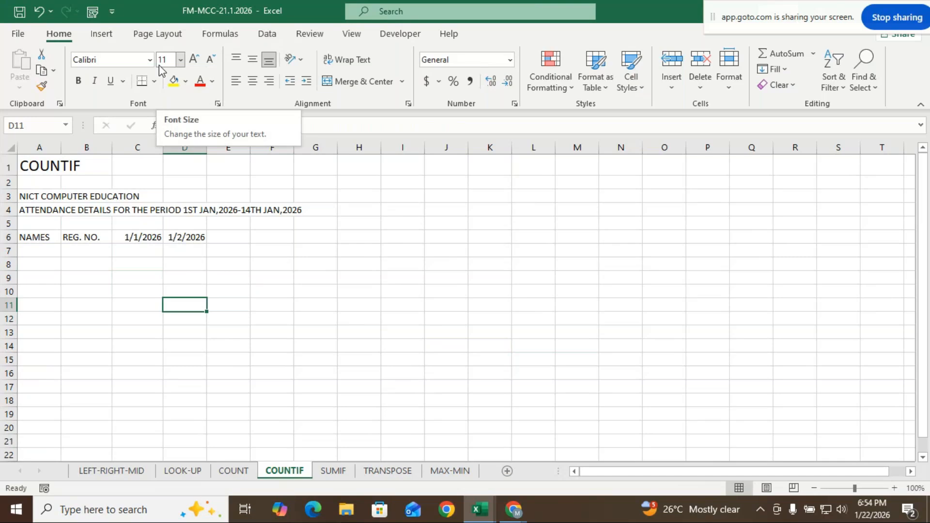
{"action": "left_click", "coordinate": [129, 290]}
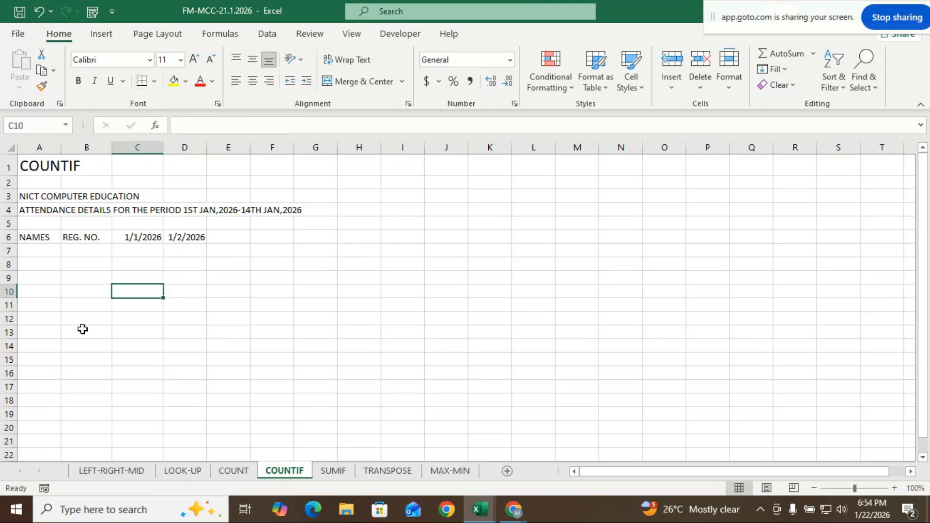
Extend the date series from C6:D6 across row 6 to P6, ending at 1/14/2026.
{"action": "left_click", "coordinate": [135, 240]}
{"action": "left_click_drag", "start_coordinate": [135, 241], "coordinate": [186, 242]}
{"action": "left_click", "coordinate": [194, 274]}
{"action": "left_click", "coordinate": [152, 239]}
{"action": "left_click", "coordinate": [190, 234]}
{"action": "left_click_drag", "start_coordinate": [130, 236], "coordinate": [190, 240]}
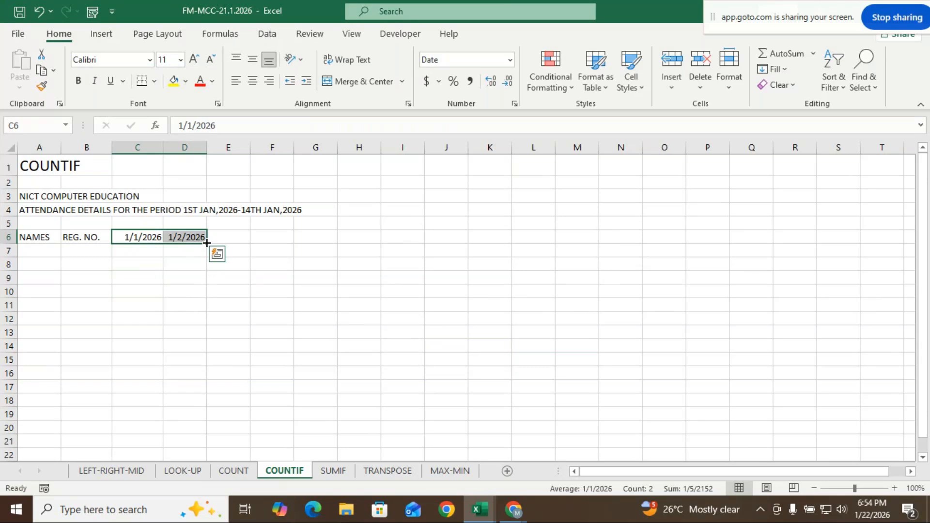
{"action": "left_click_drag", "start_coordinate": [207, 243], "coordinate": [607, 221]}
{"action": "left_click_drag", "start_coordinate": [612, 220], "coordinate": [710, 228]}
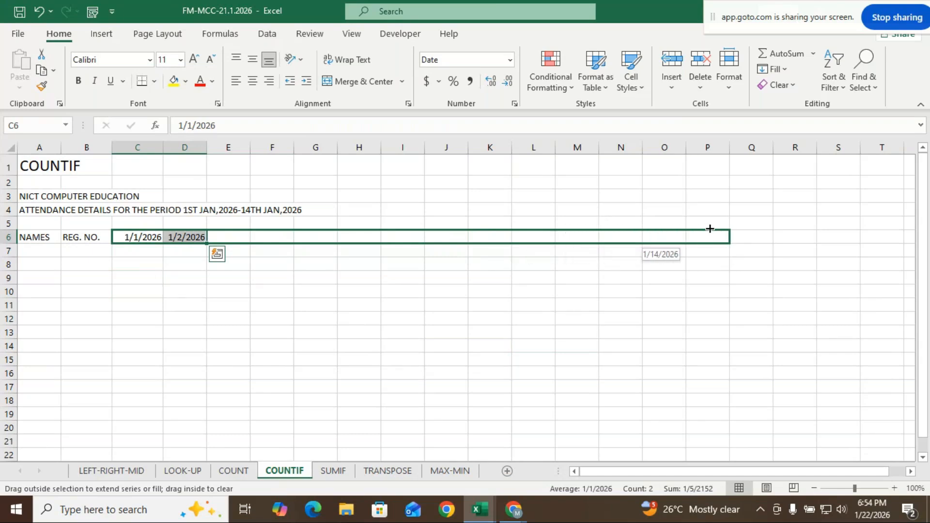
{"action": "left_click_drag", "start_coordinate": [710, 229], "coordinate": [708, 230]}
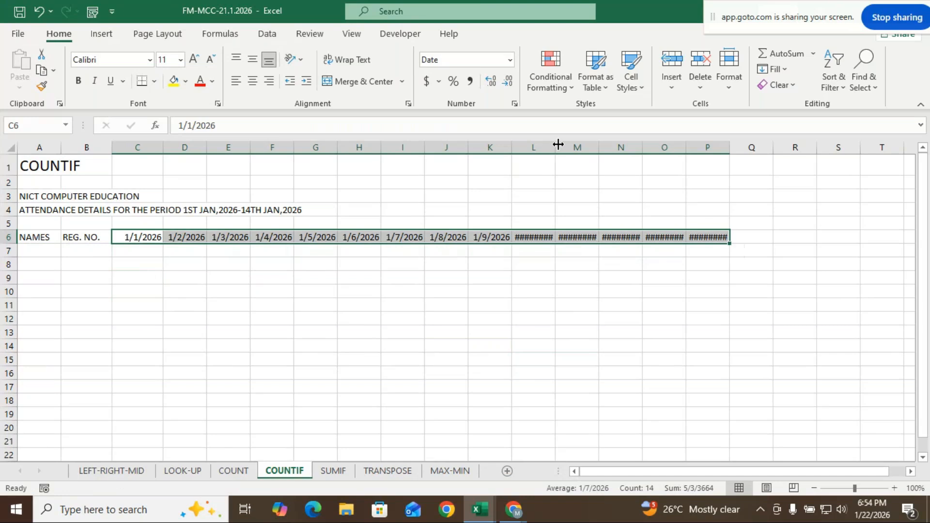
AutoFit the widths of columns L through P so their full dates fit.
{"action": "double_click", "coordinate": [556, 147]}
{"action": "double_click", "coordinate": [645, 147]}
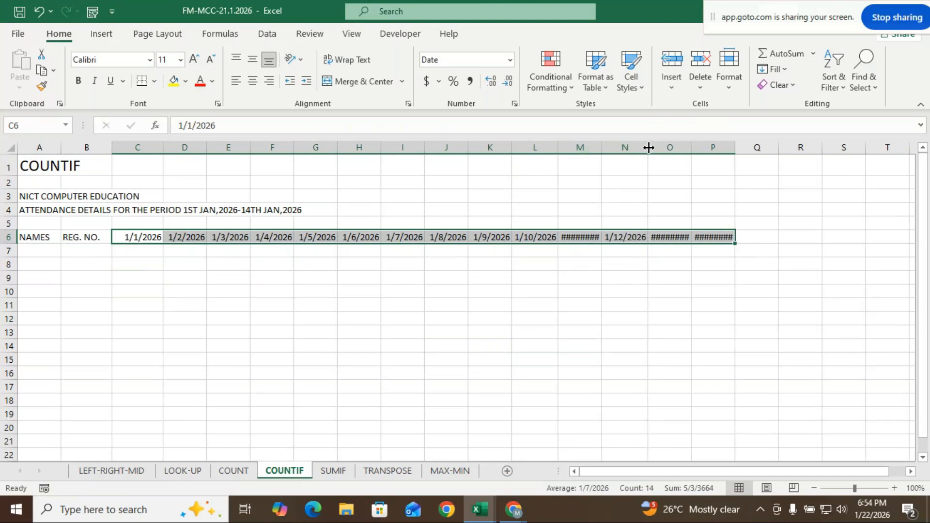
{"action": "double_click", "coordinate": [603, 151]}
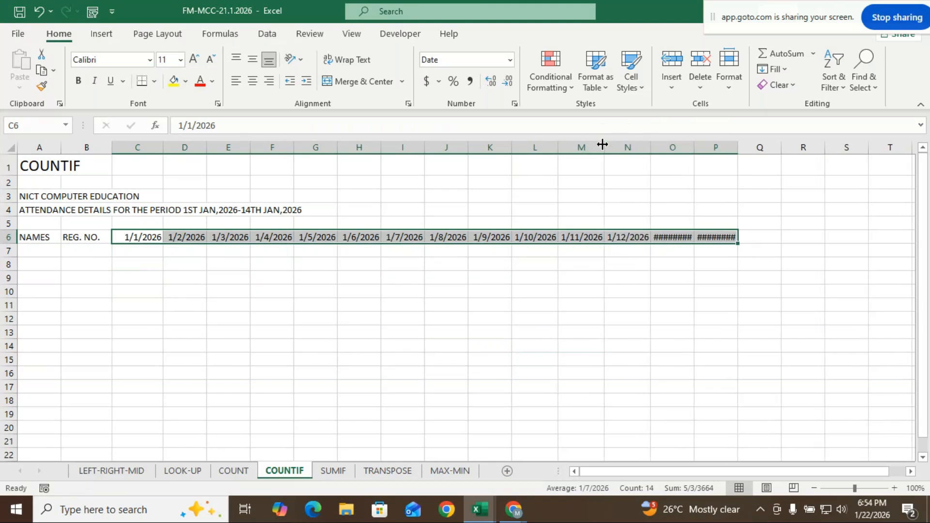
{"action": "double_click", "coordinate": [695, 148]}
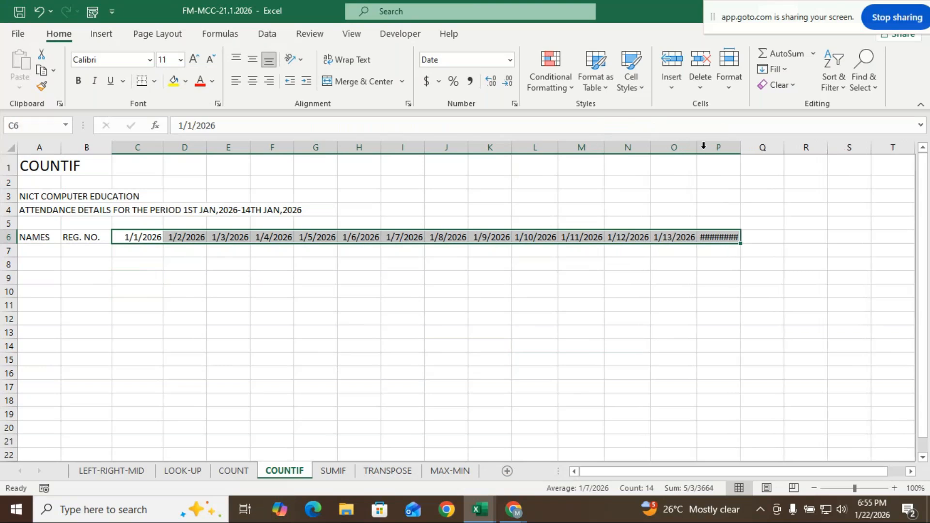
{"action": "double_click", "coordinate": [741, 147]}
{"action": "left_click", "coordinate": [644, 396]}
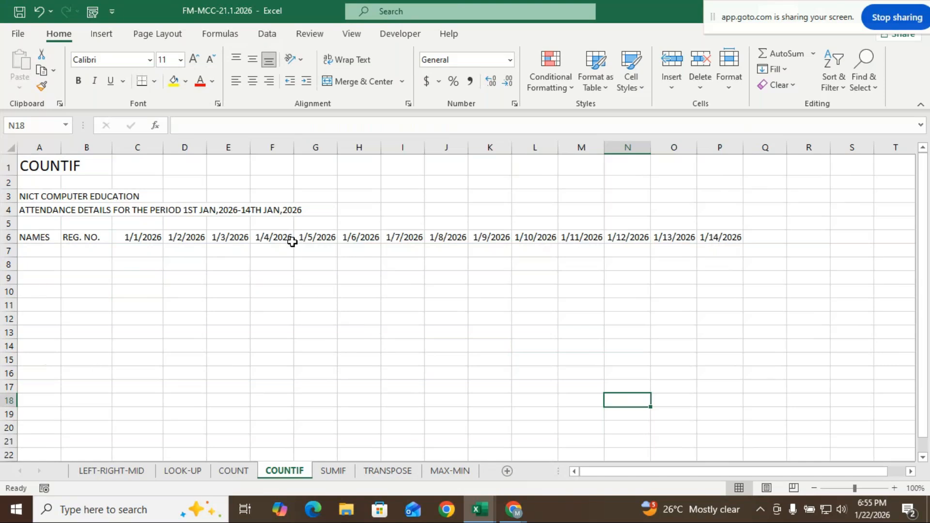
Check the January 2026 system calendar for the weekday of January 4.
{"action": "left_click", "coordinate": [868, 504]}
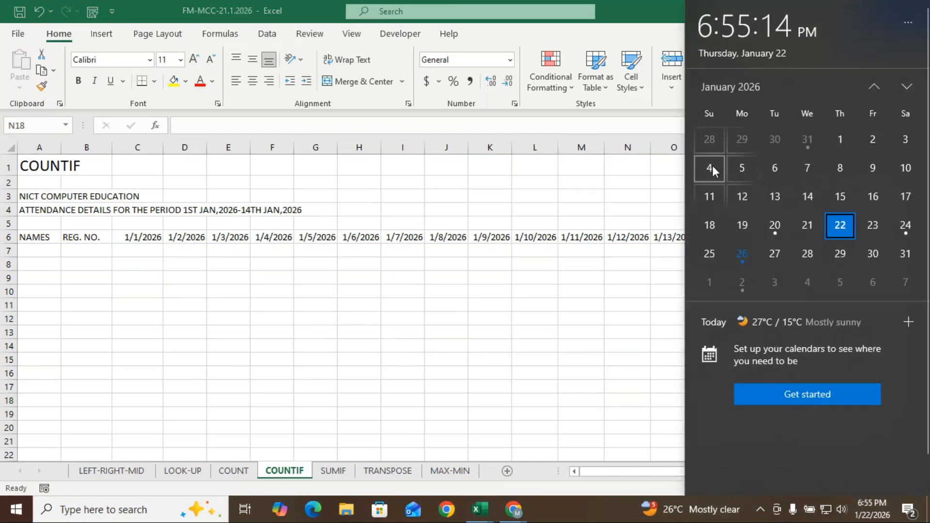
{"action": "left_click", "coordinate": [630, 374]}
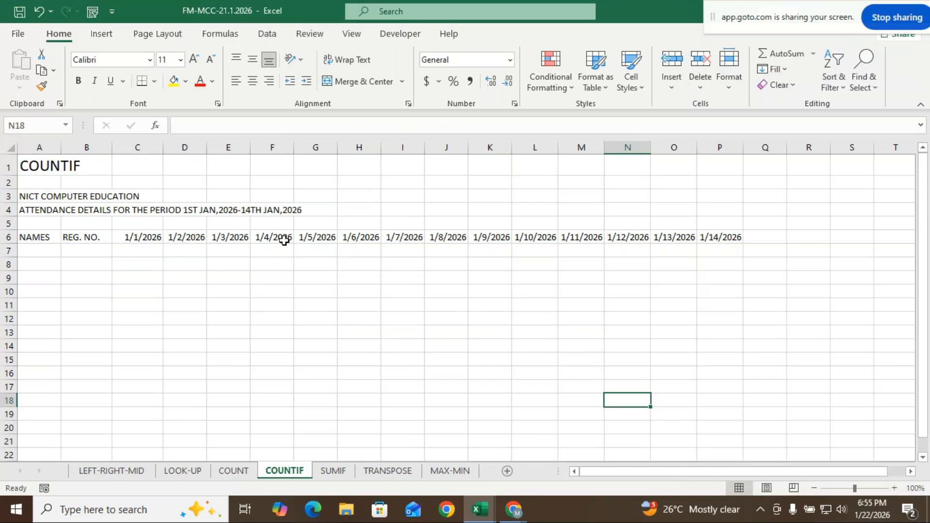
Delete the 1/4/2026 date cell in F6, shifting the remaining dates in row 6 left.
{"action": "left_click", "coordinate": [284, 238]}
{"action": "right_click", "coordinate": [286, 239]}
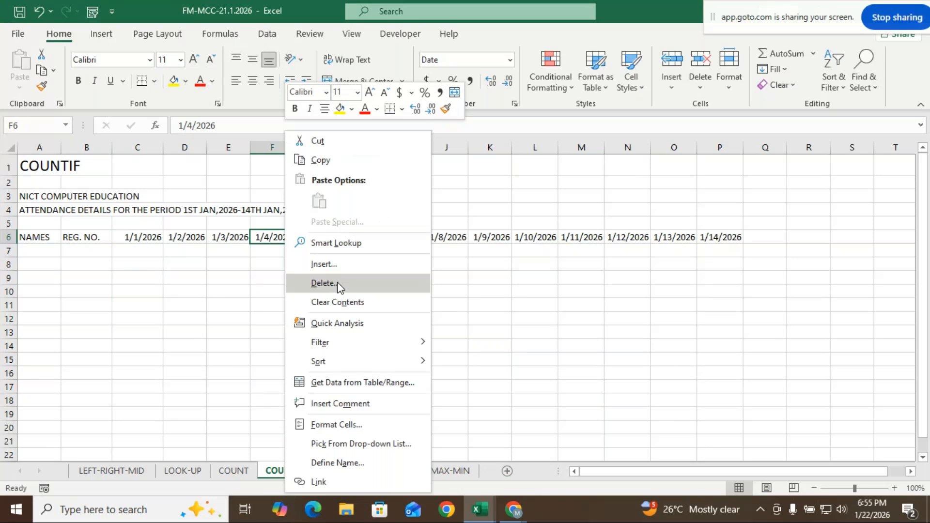
{"action": "left_click", "coordinate": [337, 282]}
{"action": "left_click", "coordinate": [308, 323]}
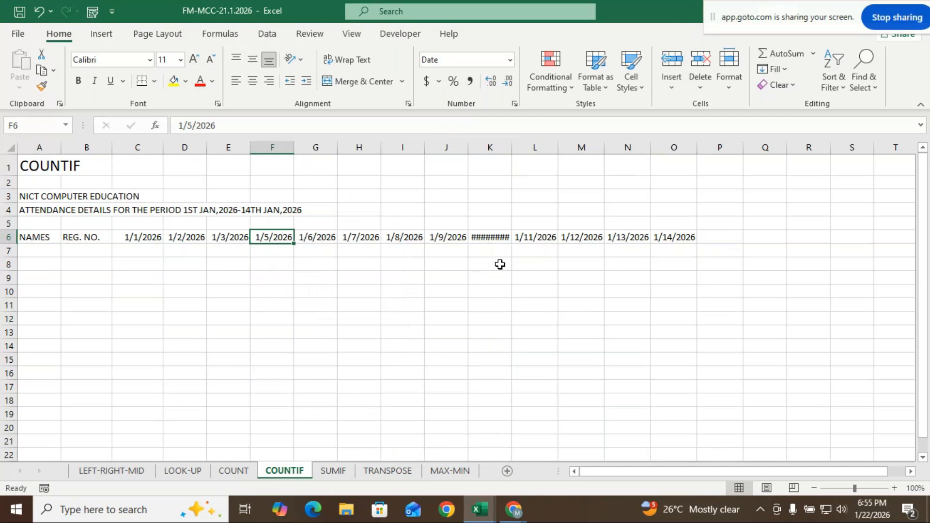
Delete the 1/11/2026 date cell in L6 with cells shifted left, and AutoFit the width of column K.
{"action": "right_click", "coordinate": [529, 238]}
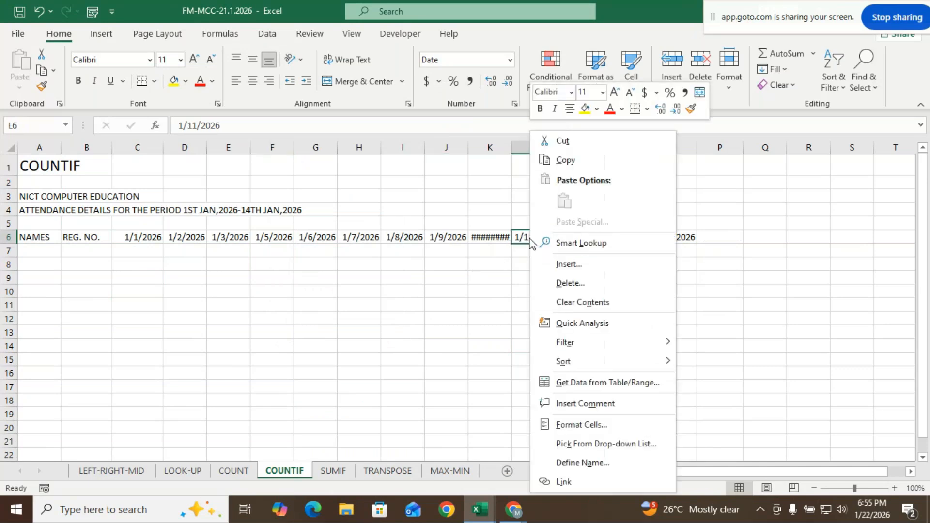
{"action": "left_click", "coordinate": [557, 283]}
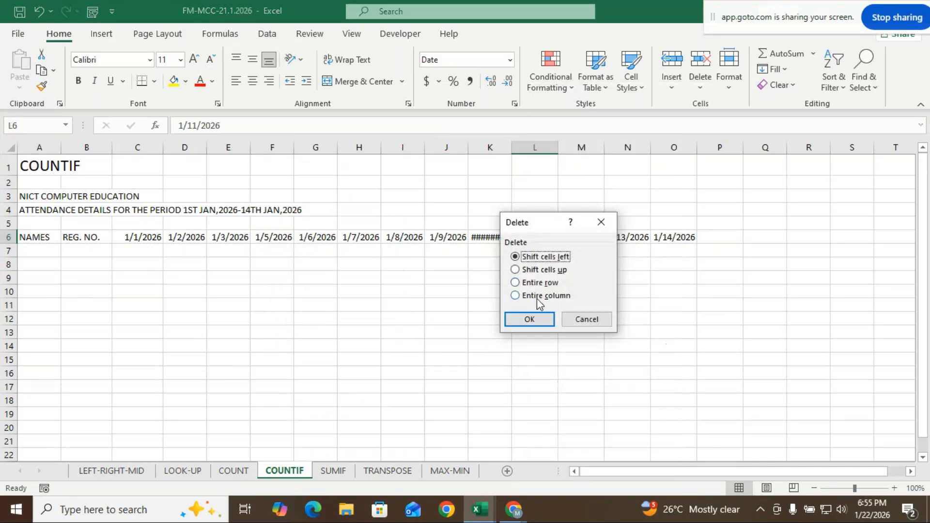
{"action": "left_click", "coordinate": [530, 319]}
{"action": "left_click", "coordinate": [499, 318]}
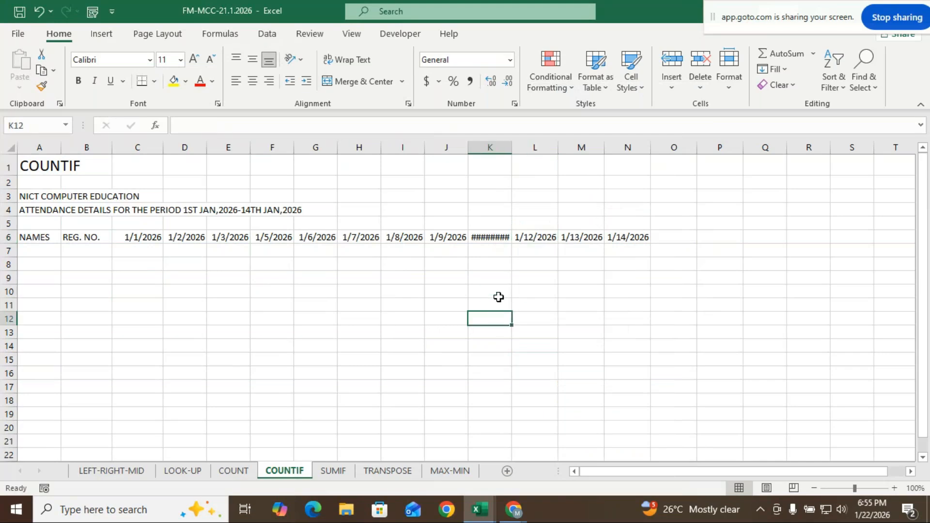
{"action": "double_click", "coordinate": [512, 147]}
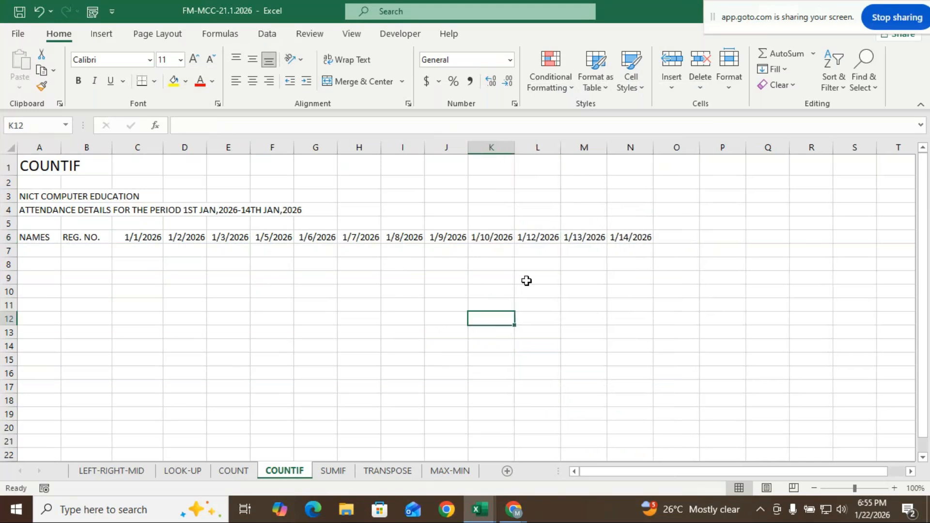
{"action": "left_click", "coordinate": [591, 305]}
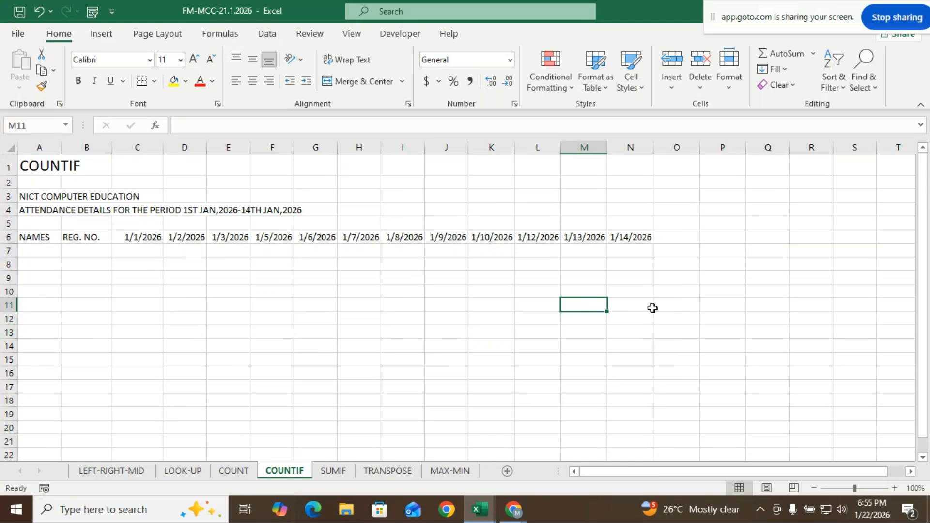
Enter the heading TOTAL PRESENT in O6 and AutoFit column O to it.
{"action": "left_click", "coordinate": [671, 236]}
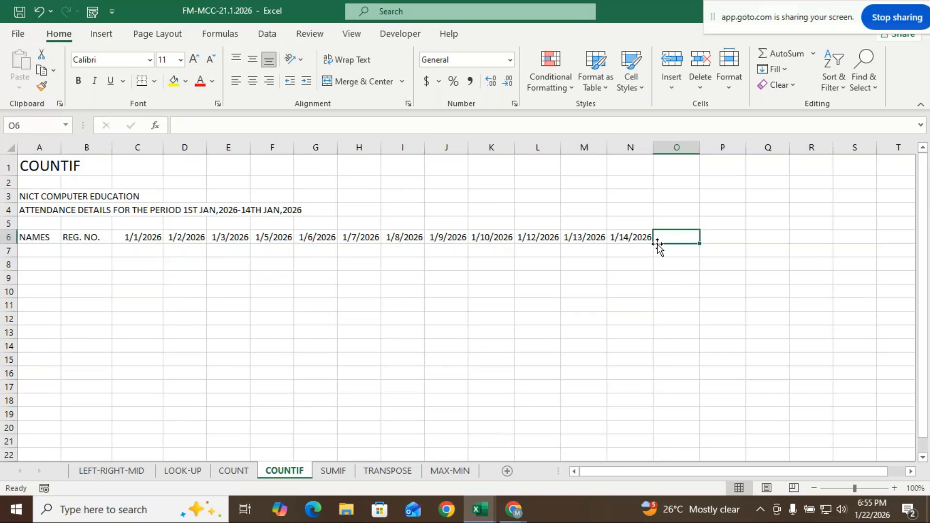
{"action": "type", "text": "TOTAL PREE"}
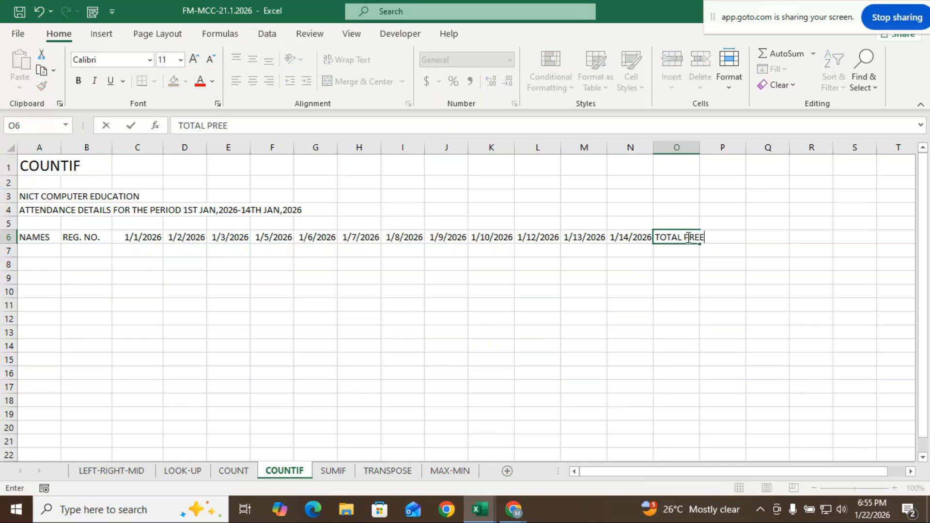
{"action": "key", "text": "BackSpace"}
{"action": "type", "text": "SENT"}
{"action": "left_click", "coordinate": [697, 149]}
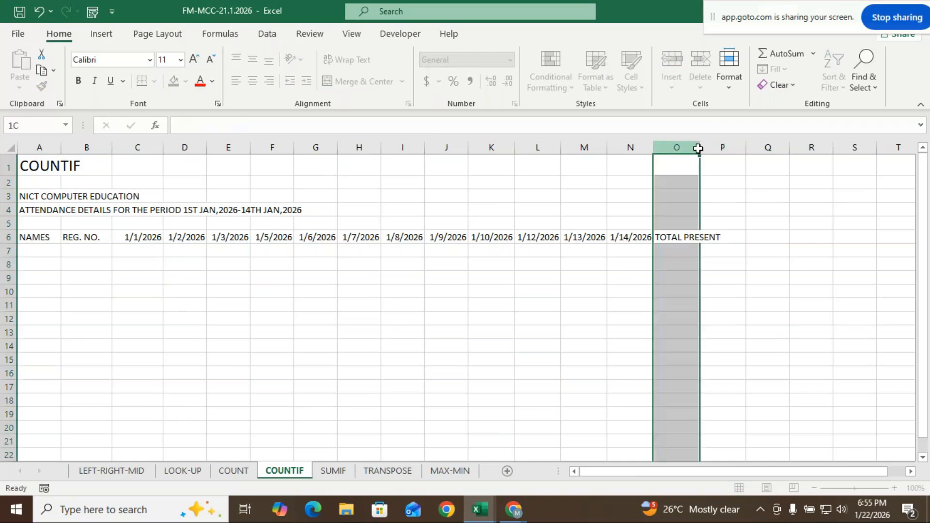
{"action": "double_click", "coordinate": [698, 149]}
Enter the heading TOTAL ABSENT in P6 and AutoFit column P to it.
{"action": "left_click", "coordinate": [751, 236]}
{"action": "type", "text": "TOTAL A"}
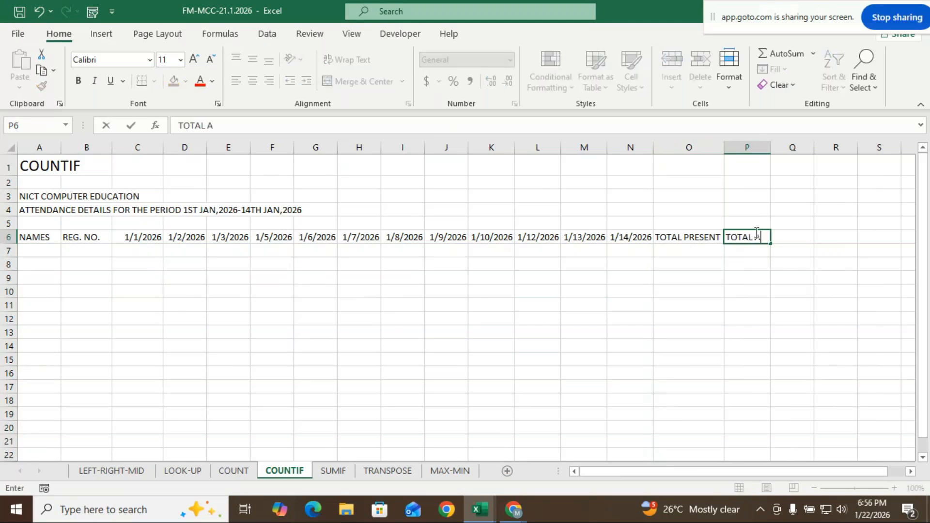
{"action": "type", "text": "BSENT"}
{"action": "left_click", "coordinate": [748, 332]}
{"action": "double_click", "coordinate": [770, 147]}
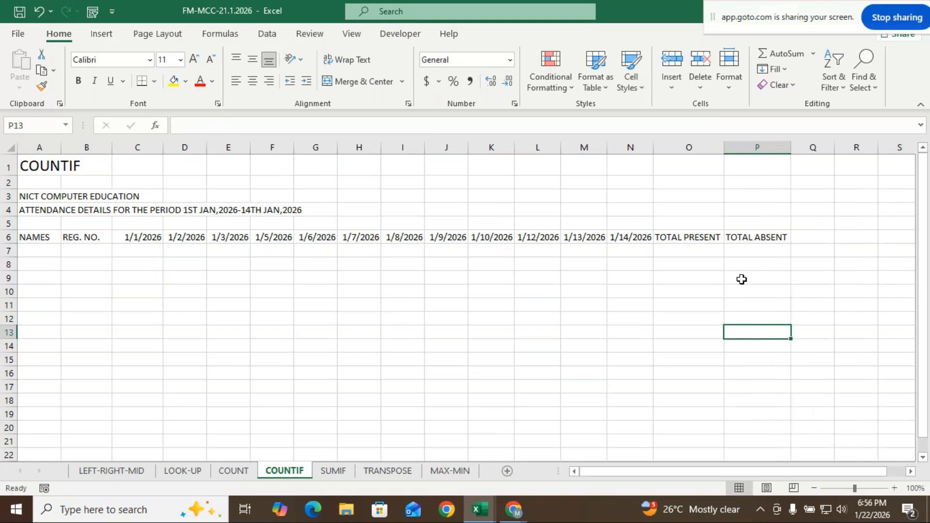
{"action": "left_click", "coordinate": [690, 347]}
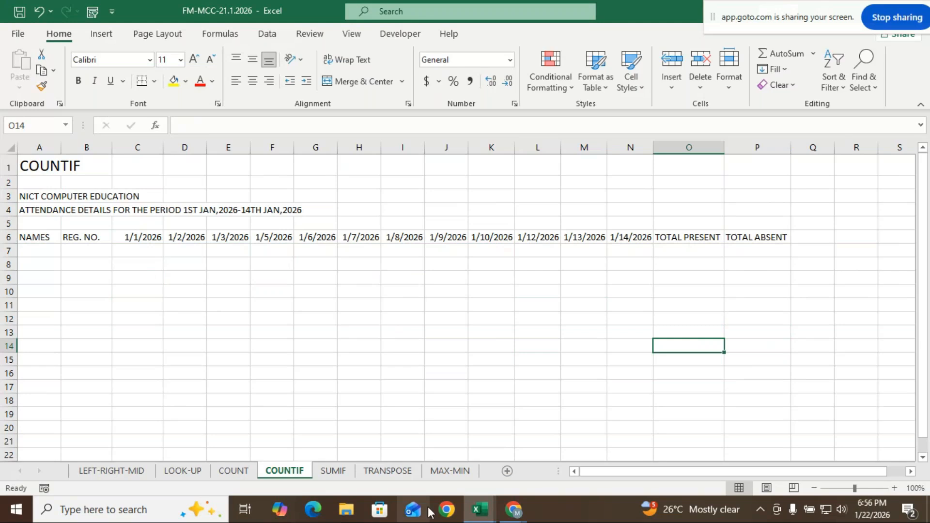
Check the GoTo Meeting window in Chrome and return to the FM-MCC-21.1.2026 workbook in Excel.
{"action": "left_click", "coordinate": [513, 512]}
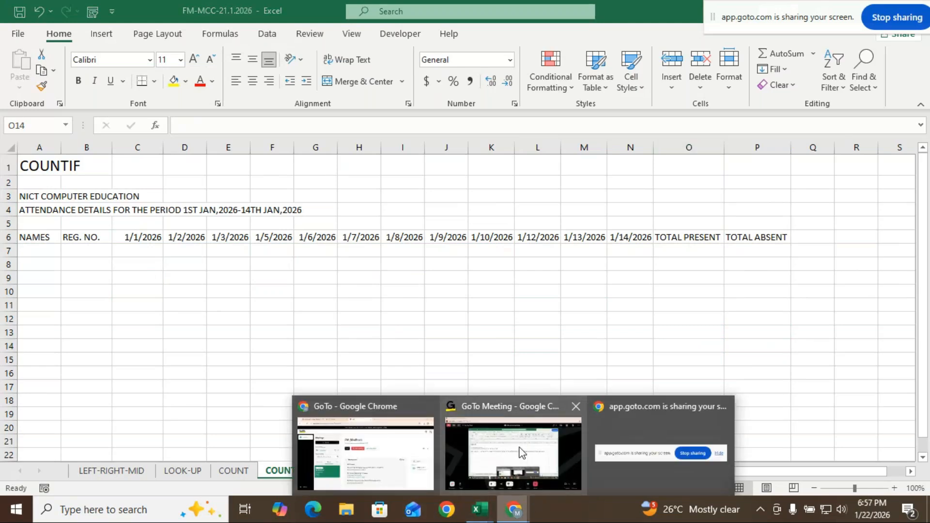
{"action": "left_click", "coordinate": [520, 451]}
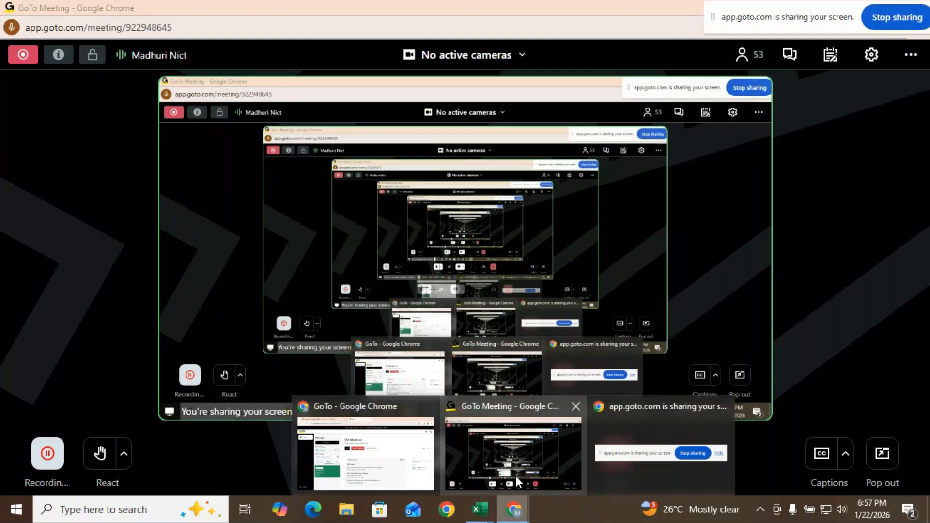
{"action": "mouse_move", "coordinate": [479, 509]}
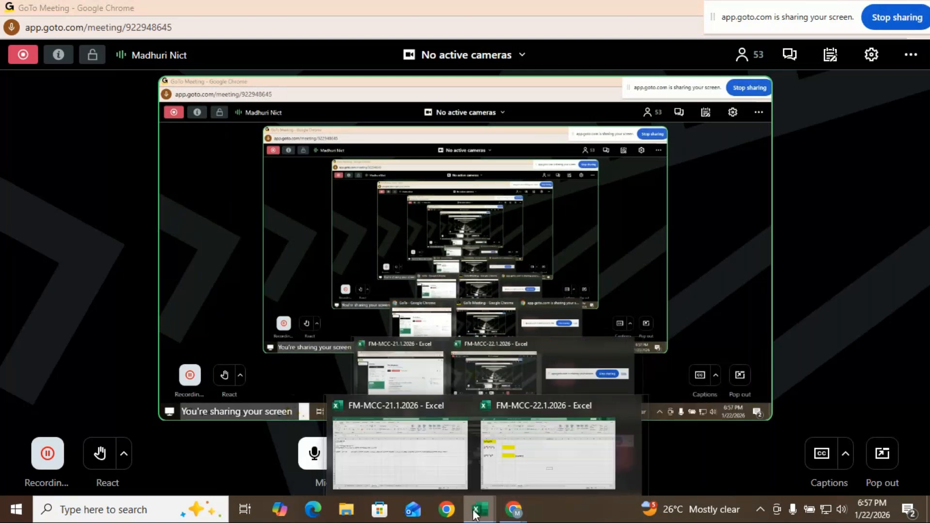
{"action": "left_click", "coordinate": [416, 455]}
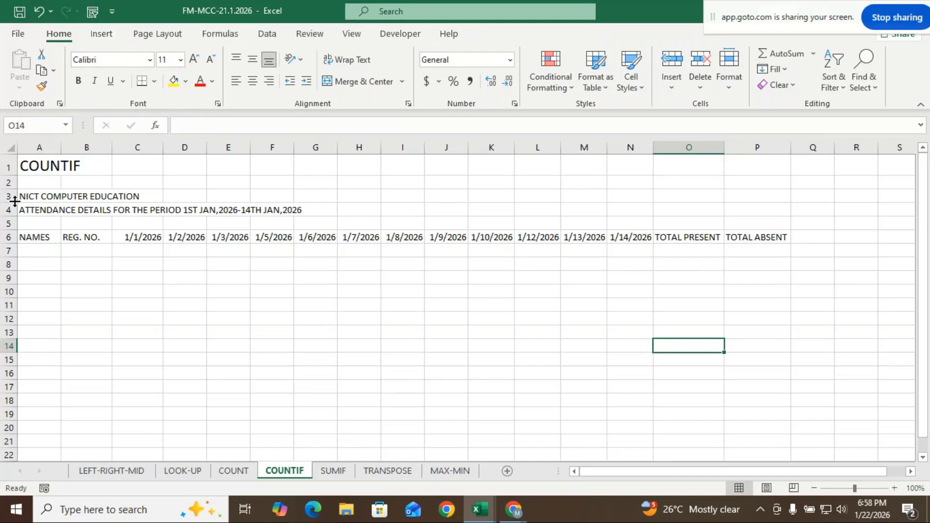
{"action": "left_click_drag", "start_coordinate": [24, 200], "coordinate": [730, 202]}
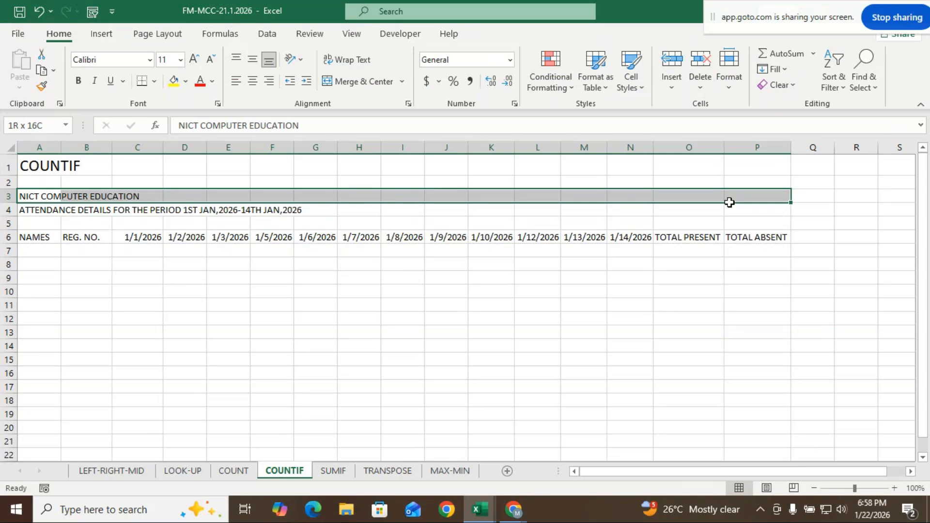
{"action": "left_click_drag", "start_coordinate": [731, 203], "coordinate": [729, 203]}
{"action": "left_click", "coordinate": [64, 308]}
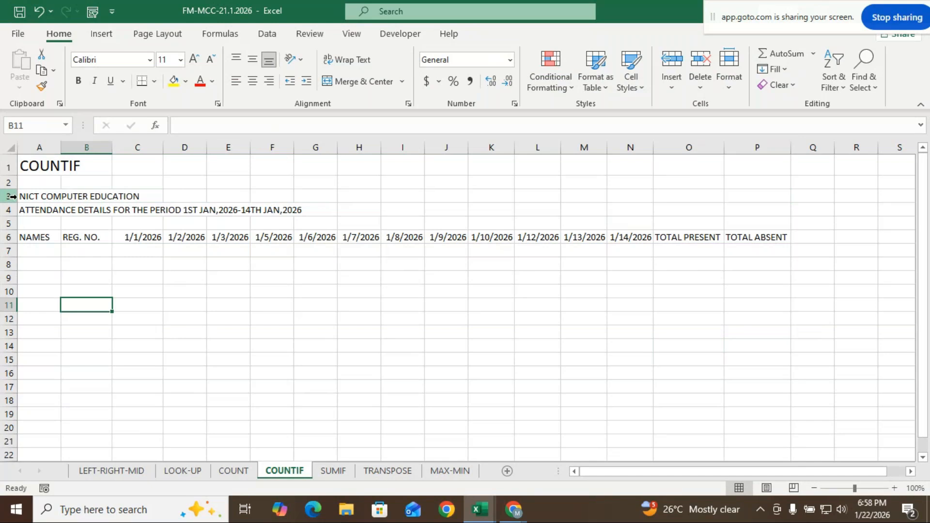
Merge and center the NICT COMPUTER EDUCATION title across A3:P3.
{"action": "left_click", "coordinate": [25, 199]}
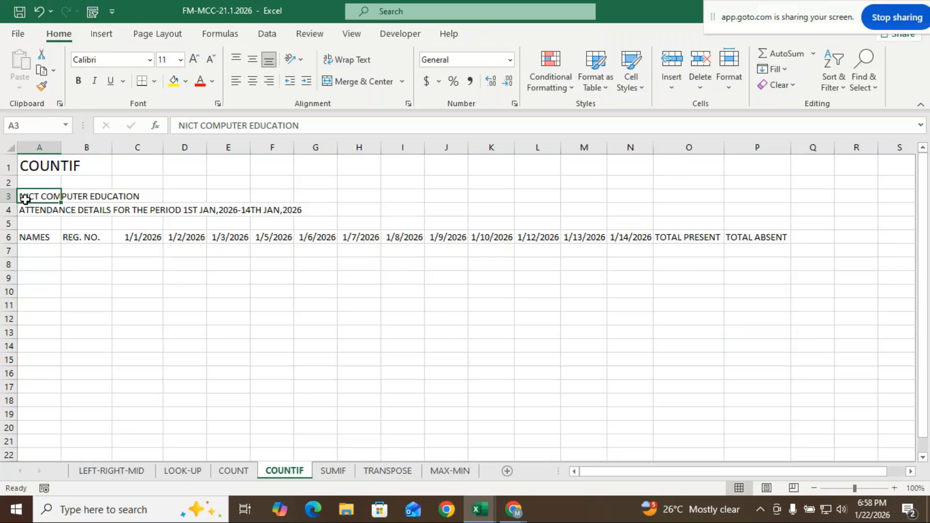
{"action": "left_click_drag", "start_coordinate": [25, 198], "coordinate": [763, 199]}
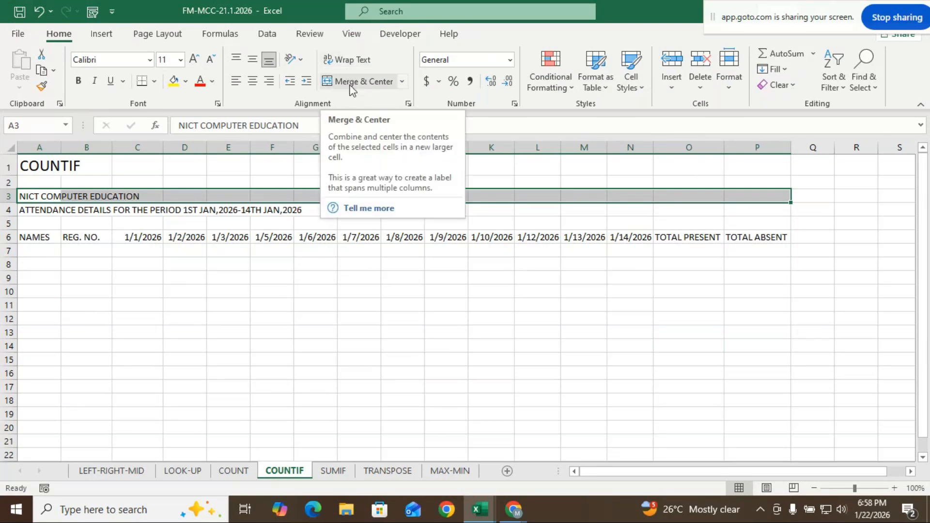
{"action": "left_click", "coordinate": [401, 82]}
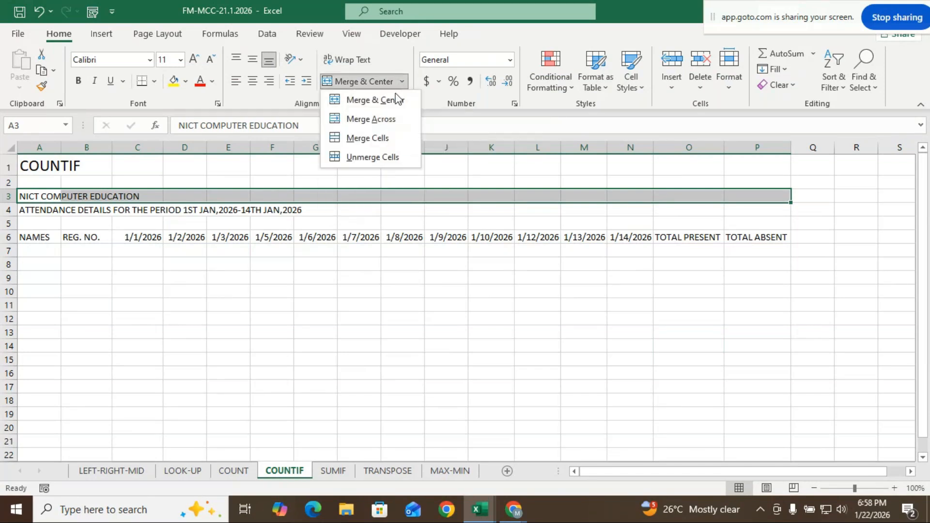
{"action": "left_click", "coordinate": [366, 101]}
{"action": "left_click", "coordinate": [320, 297]}
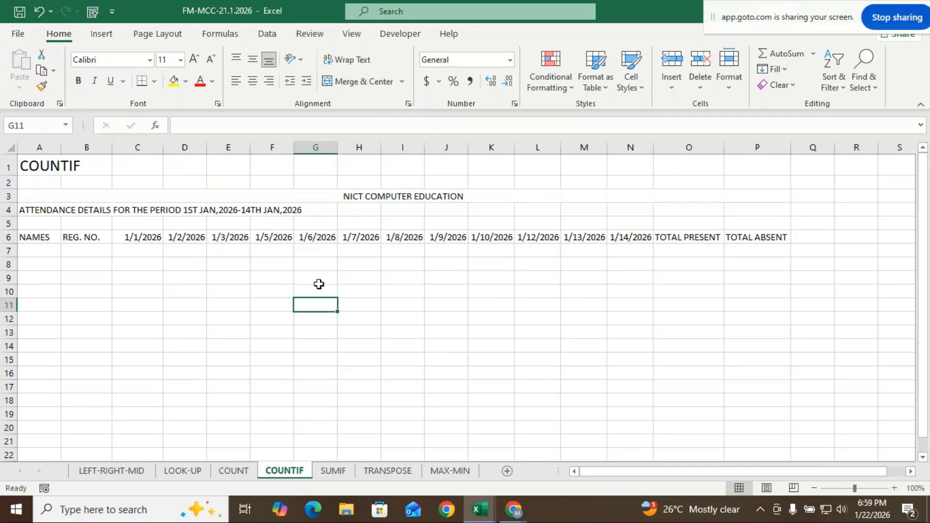
Merge and center the attendance details heading across A4:P4.
{"action": "left_click", "coordinate": [27, 211]}
{"action": "left_click_drag", "start_coordinate": [27, 211], "coordinate": [777, 205]}
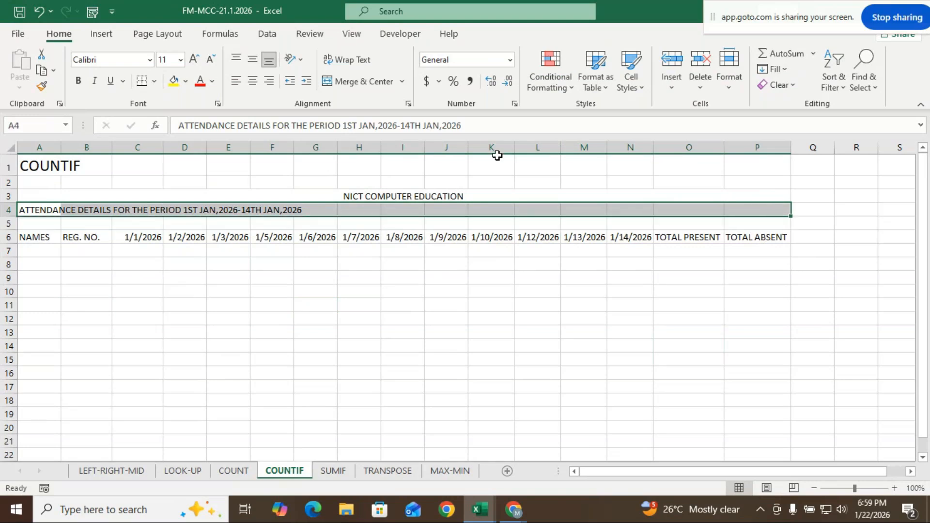
{"action": "left_click", "coordinate": [359, 81]}
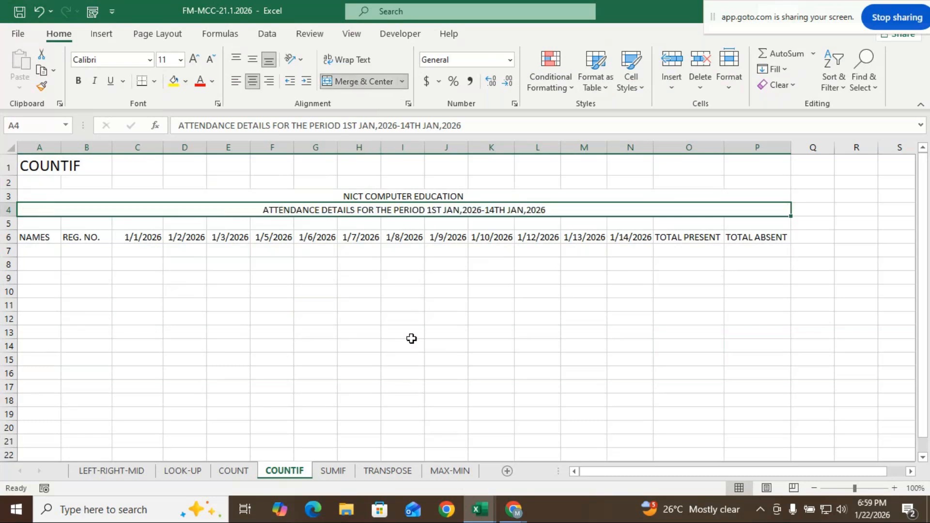
{"action": "left_click", "coordinate": [442, 347]}
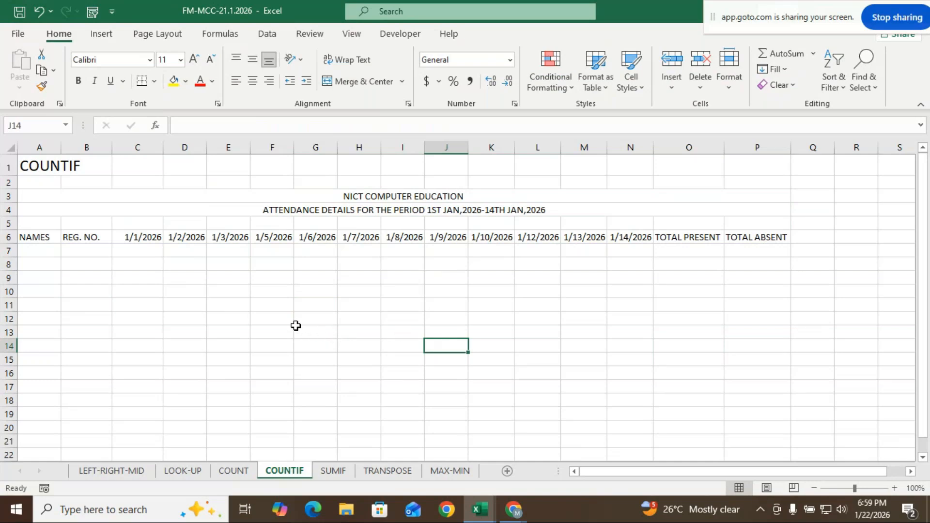
Undo the Merge & Center of both heading rows 3 and 4.
{"action": "key", "text": "ctrl+z"}
{"action": "key", "text": "ctrl+z"}
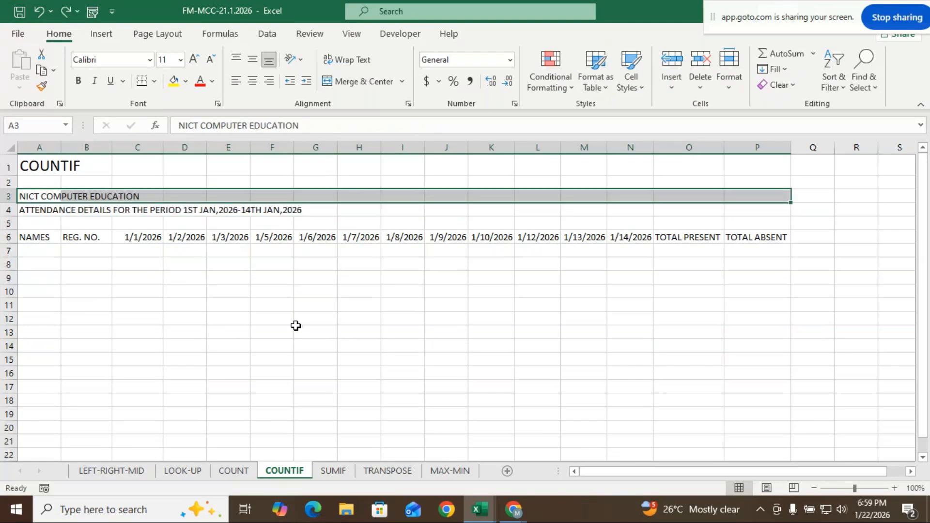
{"action": "left_click", "coordinate": [296, 325]}
Try to merge and center both headings together as one block, A3:P4.
{"action": "left_click_drag", "start_coordinate": [79, 197], "coordinate": [766, 214]}
{"action": "left_click", "coordinate": [372, 82]}
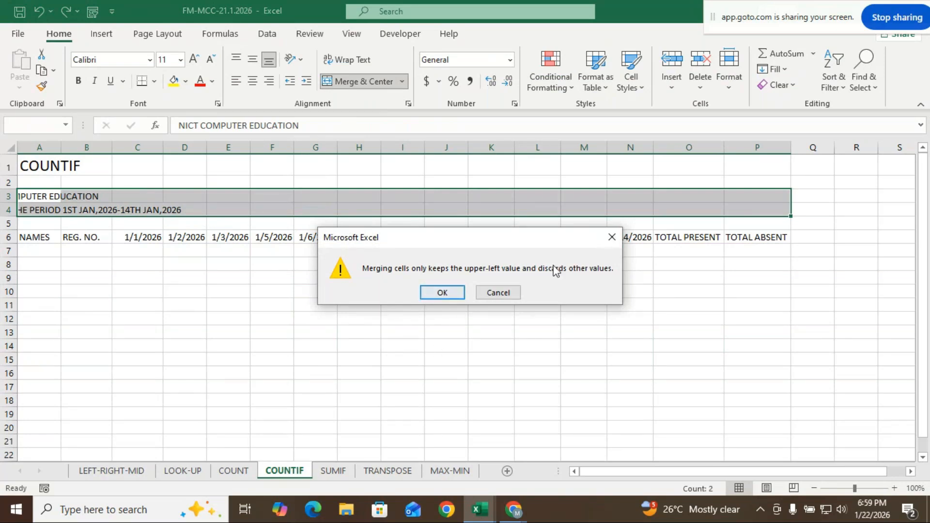
{"action": "left_click", "coordinate": [613, 238]}
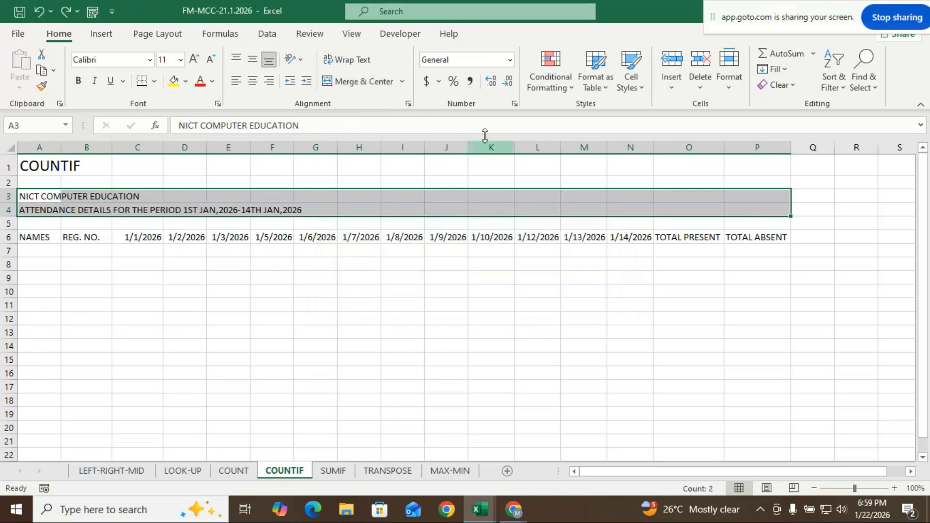
{"action": "left_click", "coordinate": [402, 81]}
{"action": "left_click", "coordinate": [393, 96]}
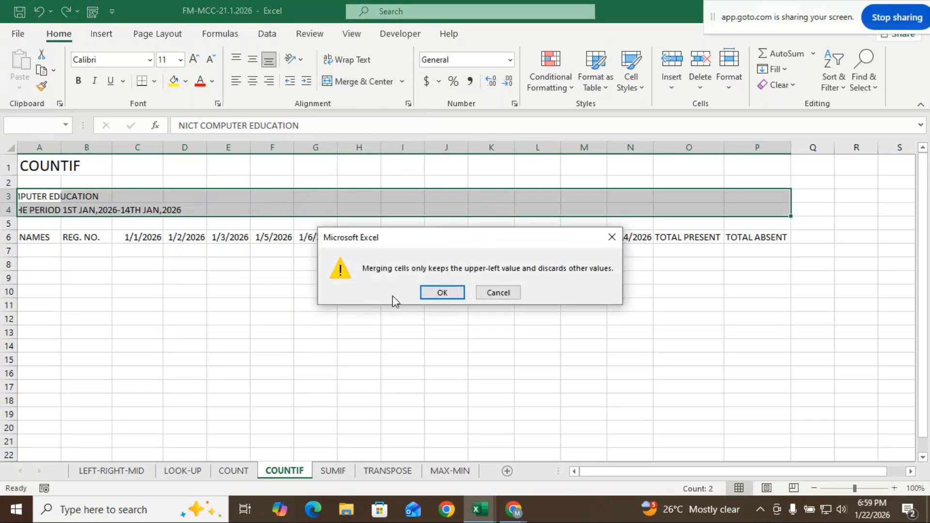
{"action": "left_click", "coordinate": [498, 293]}
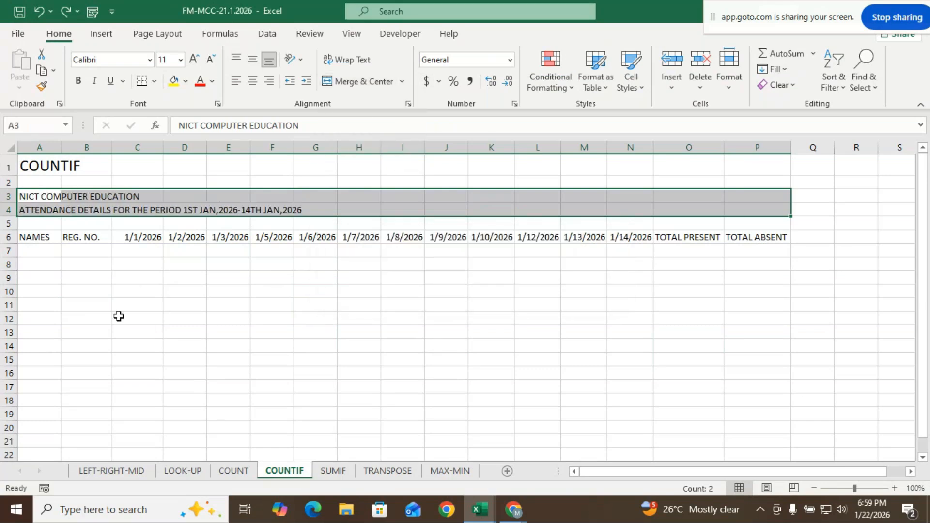
{"action": "left_click", "coordinate": [137, 318]}
Merge and center the institute title in row 3 on its own across A3:P3.
{"action": "left_click_drag", "start_coordinate": [25, 197], "coordinate": [770, 196]}
{"action": "left_click", "coordinate": [402, 83]}
{"action": "left_click", "coordinate": [393, 96]}
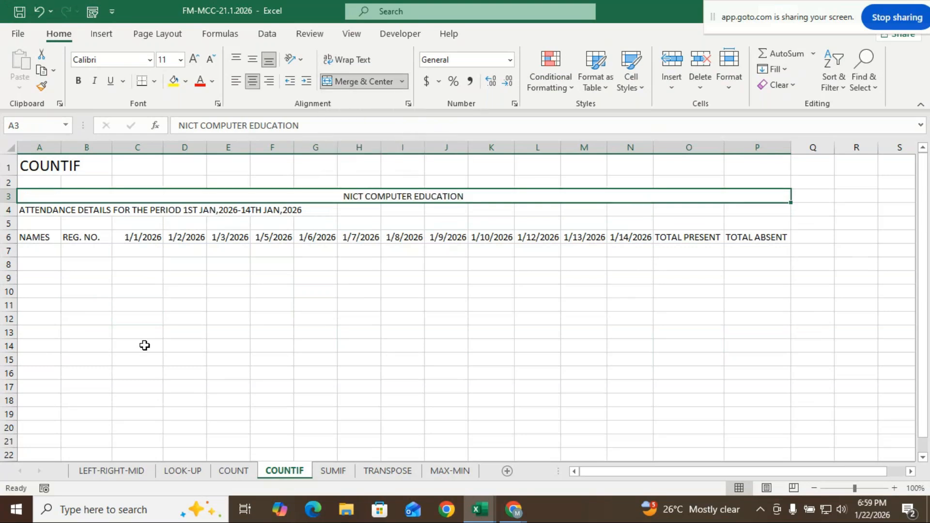
{"action": "left_click", "coordinate": [310, 327]}
Merge and center the attendance period heading in row 4 across A4:P4.
{"action": "left_click_drag", "start_coordinate": [24, 209], "coordinate": [747, 211]}
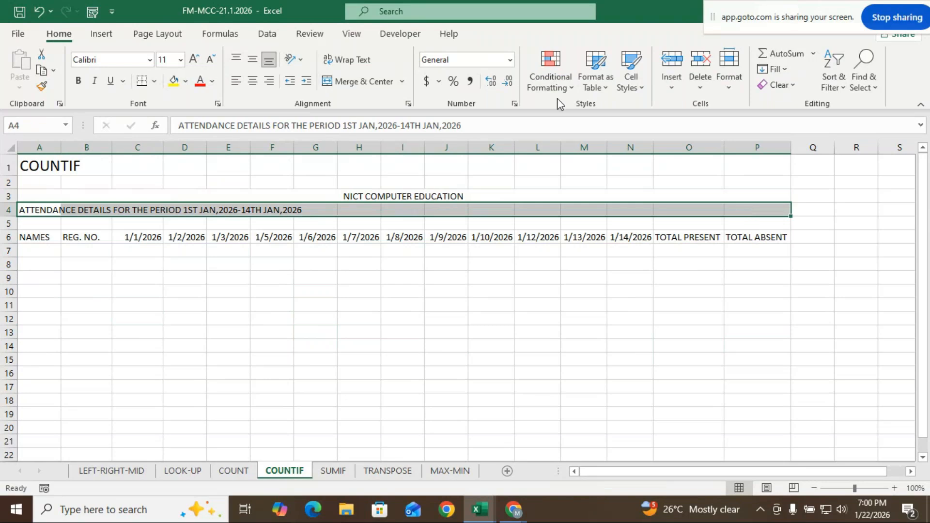
{"action": "left_click", "coordinate": [402, 81]}
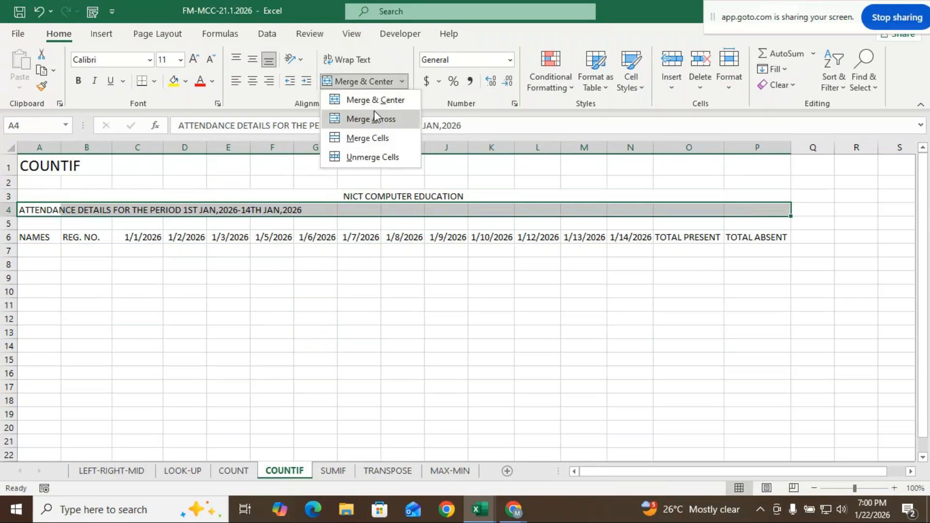
{"action": "left_click", "coordinate": [382, 101]}
{"action": "left_click", "coordinate": [376, 357]}
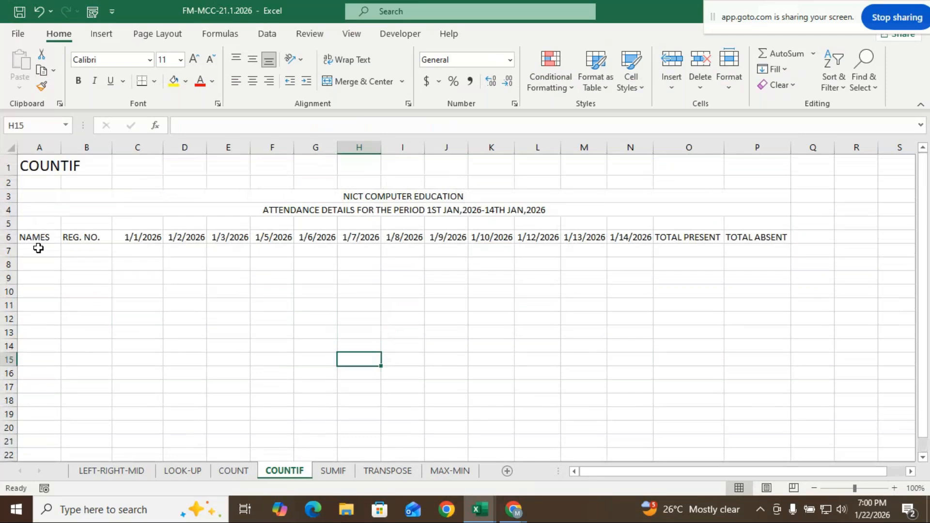
{"action": "left_click", "coordinate": [39, 251]}
{"action": "left_click", "coordinate": [35, 275]}
{"action": "left_click", "coordinate": [45, 254]}
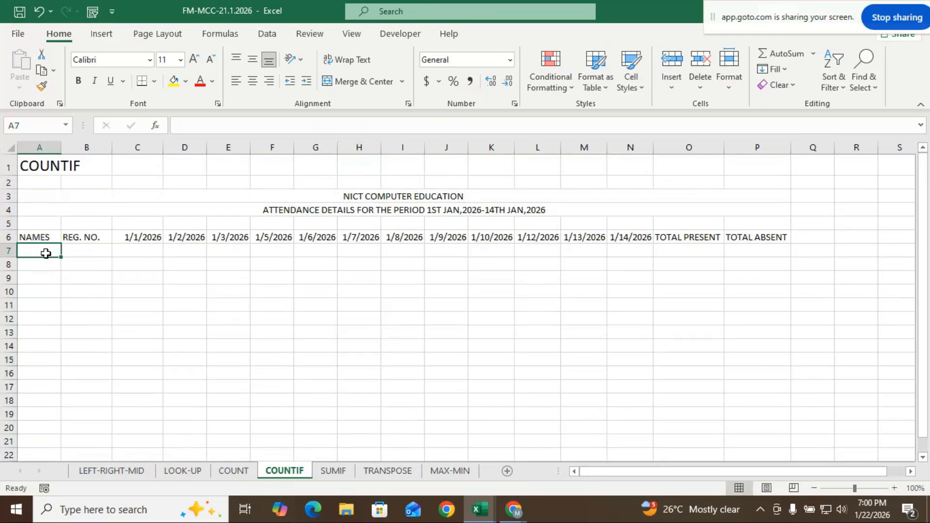
{"action": "type", "text": "A"}
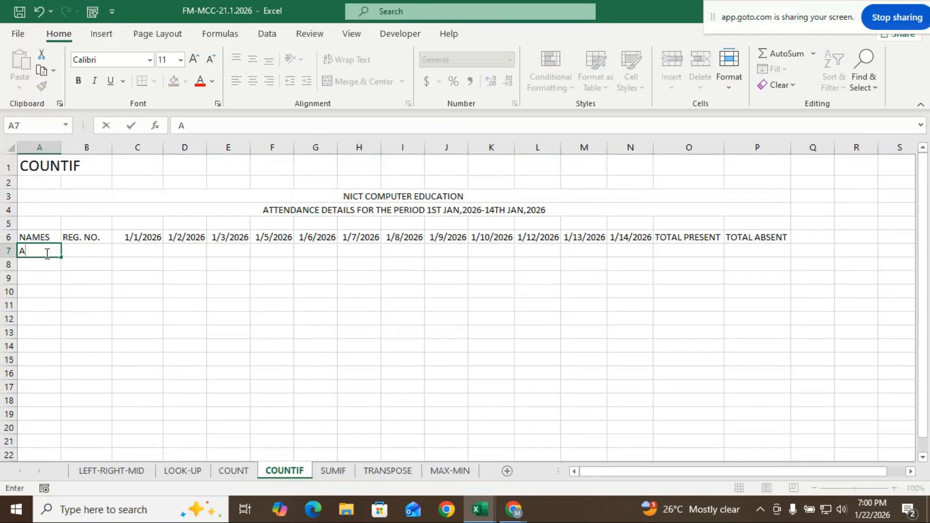
{"action": "key", "text": "Return"}
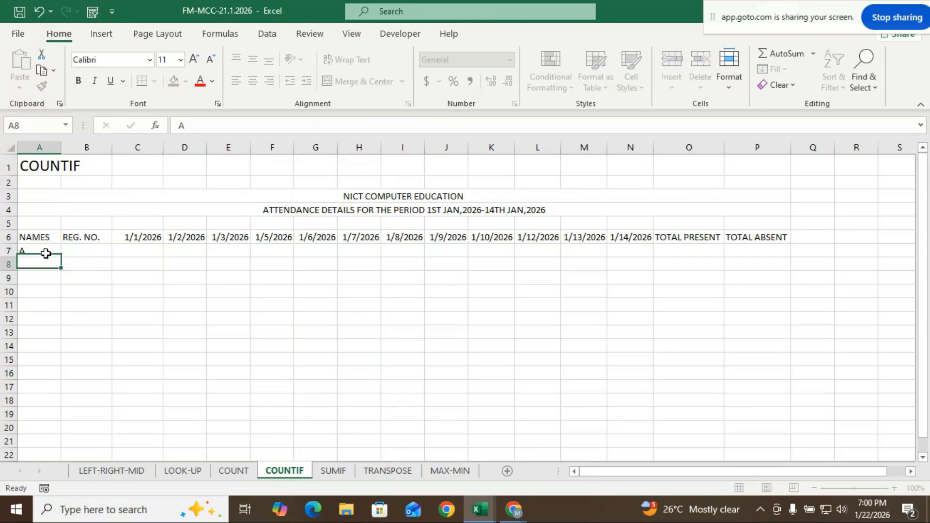
{"action": "type", "text": "B"}
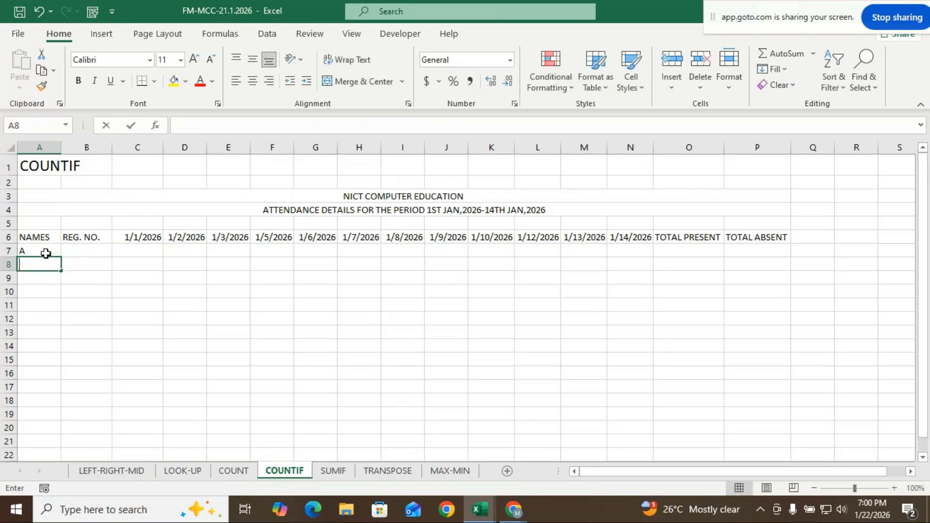
Enter the first two students' names in A7 and A8 under NAMES.
{"action": "left_click", "coordinate": [49, 252]}
{"action": "type", "text": "AR"}
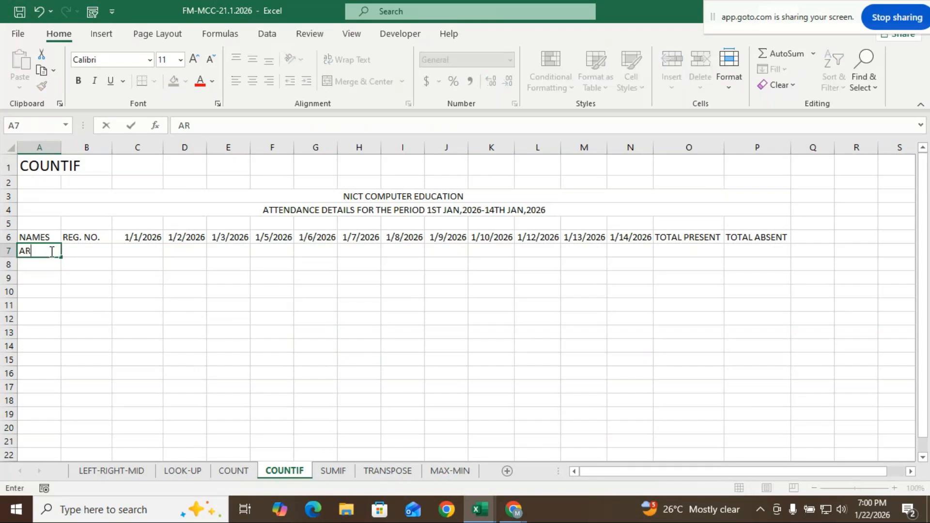
{"action": "type", "text": "UN"}
{"action": "key", "text": "Return"}
{"action": "type", "text": "NISHA"}
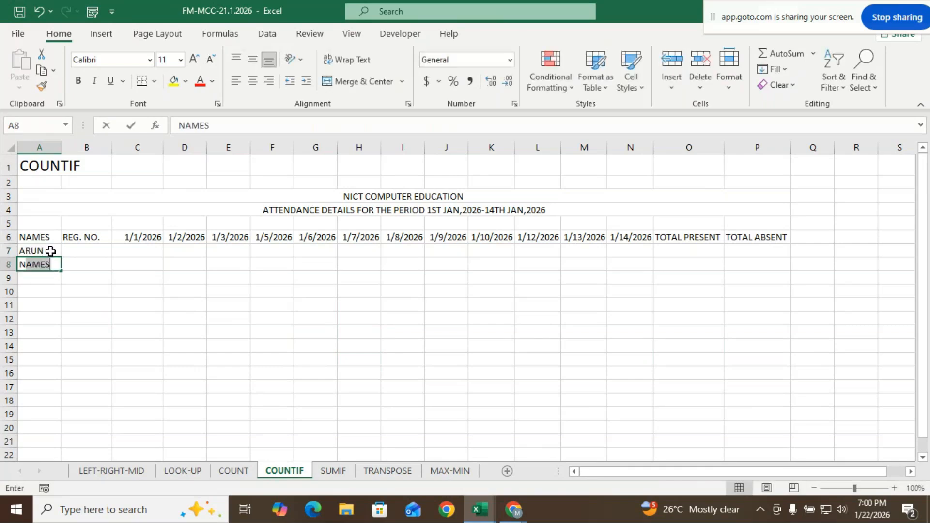
{"action": "key", "text": "ctrl+Return"}
{"action": "key", "text": "Return"}
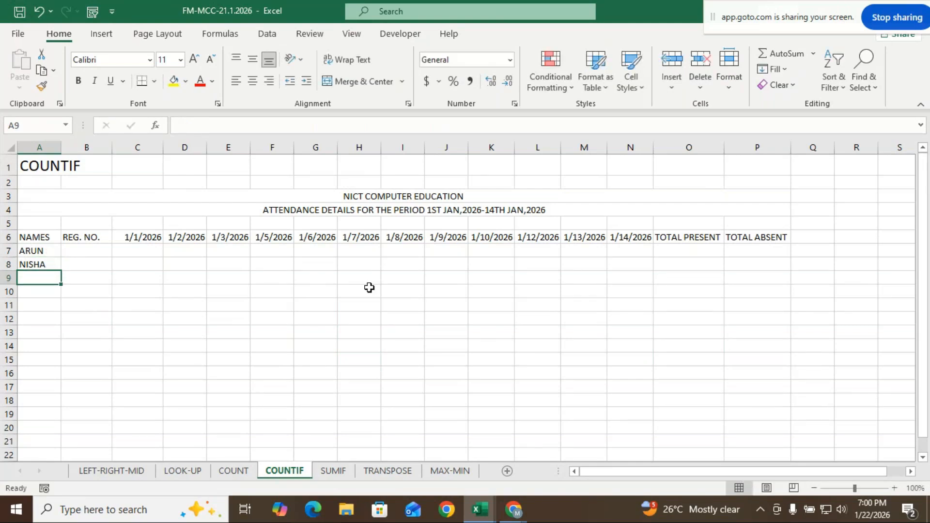
Enter the third and fourth students' names in A9 and A10.
{"action": "type", "text": "RA"}
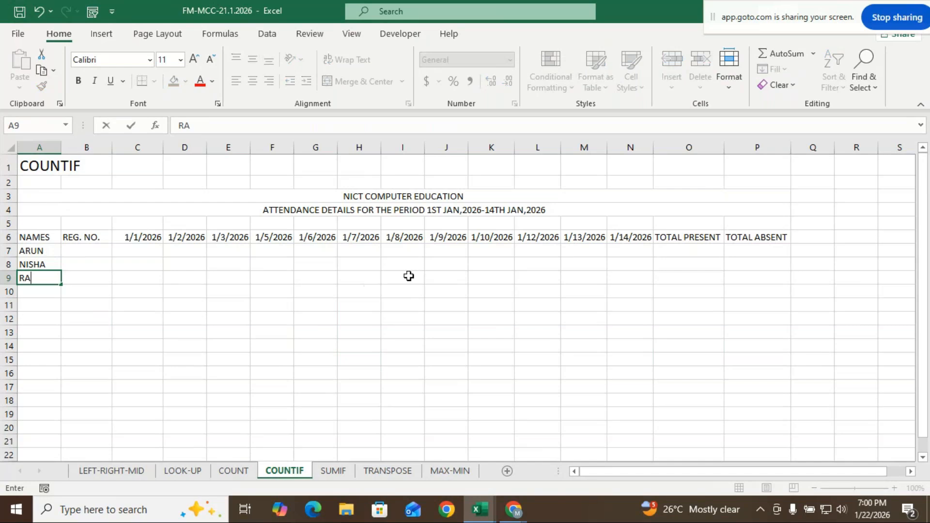
{"action": "type", "text": "MESH"}
{"action": "key", "text": "Return"}
{"action": "type", "text": "GEE"}
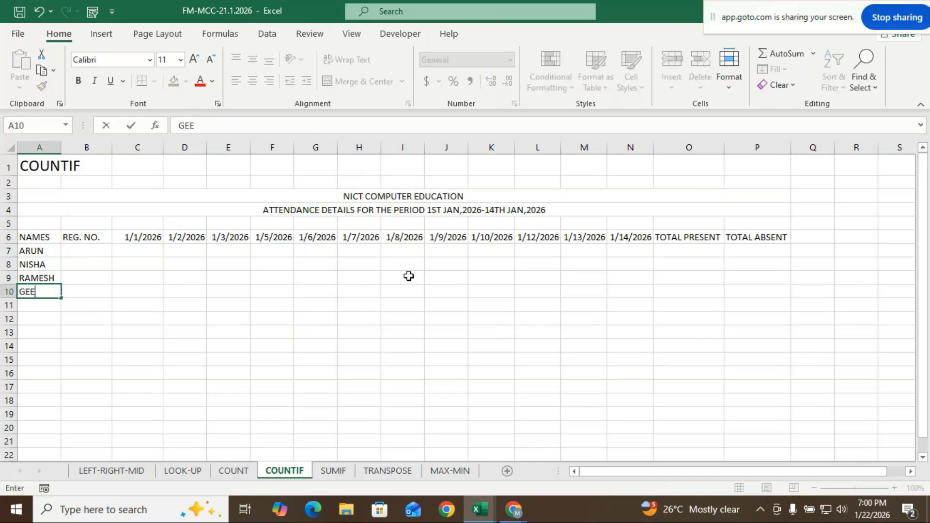
{"action": "type", "text": "THA"}
{"action": "left_click", "coordinate": [44, 359]}
Enter the first two sequential registration numbers in B7 and B8 and fill the series down to B10.
{"action": "left_click", "coordinate": [86, 249]}
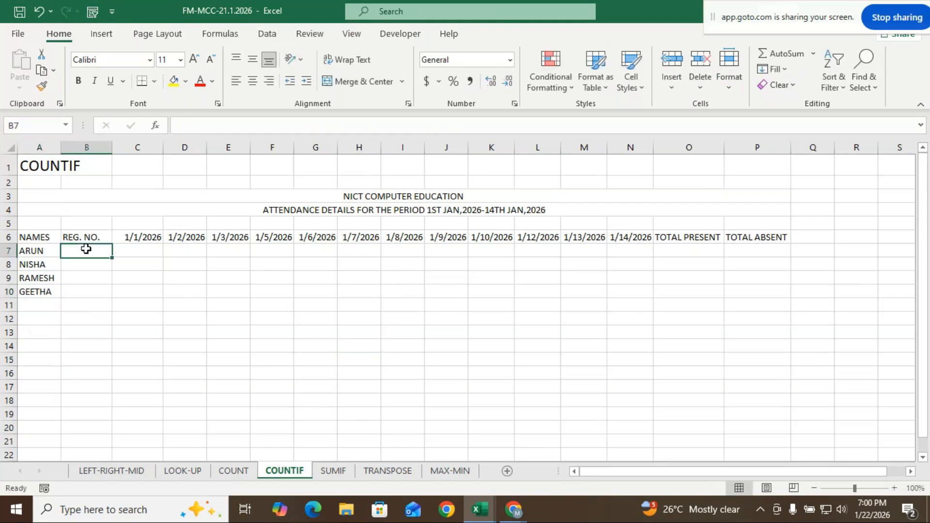
{"action": "type", "text": "NI"}
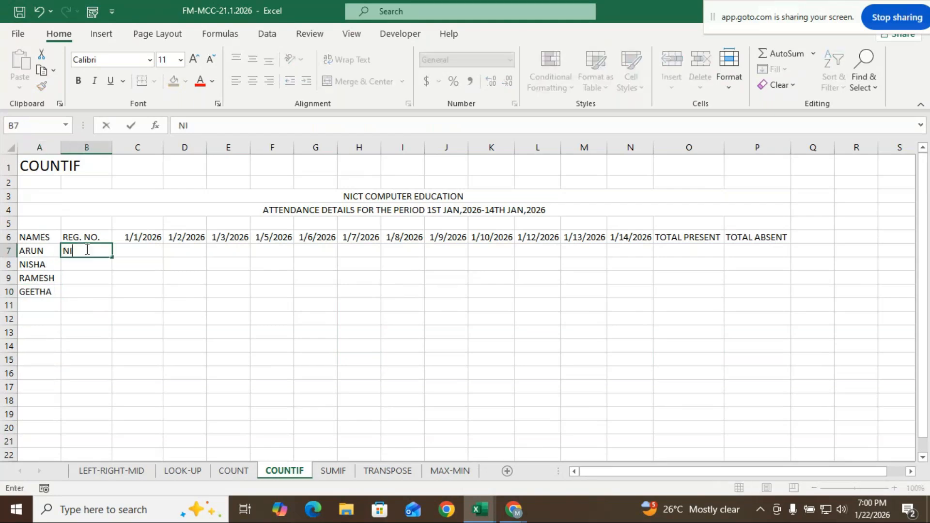
{"action": "type", "text": "C001"}
{"action": "key", "text": "Return"}
{"action": "type", "text": "NIC002"}
{"action": "key", "text": "Return"}
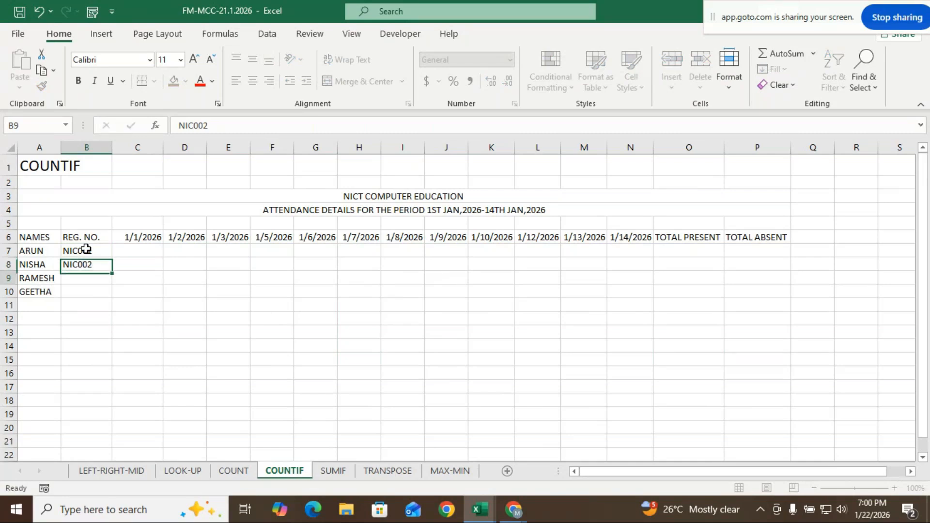
{"action": "left_click_drag", "start_coordinate": [86, 248], "coordinate": [98, 294]}
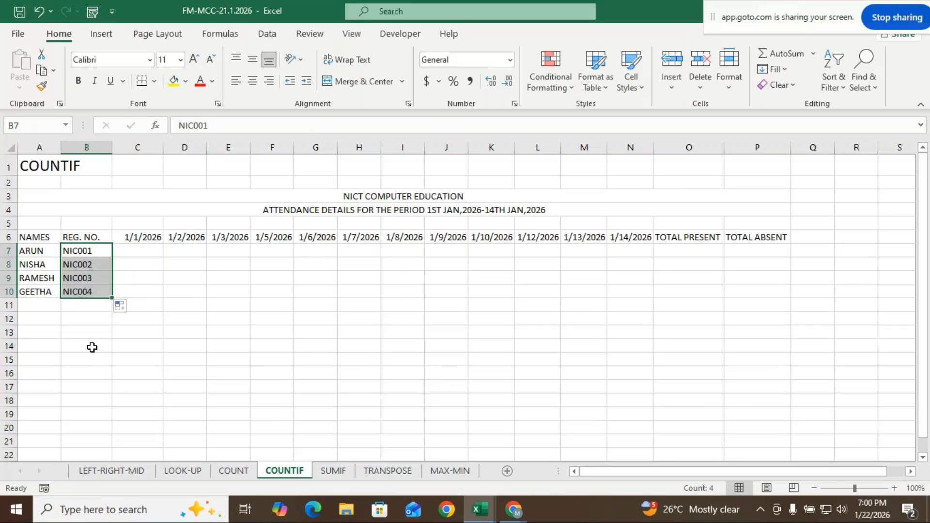
{"action": "left_click", "coordinate": [91, 359]}
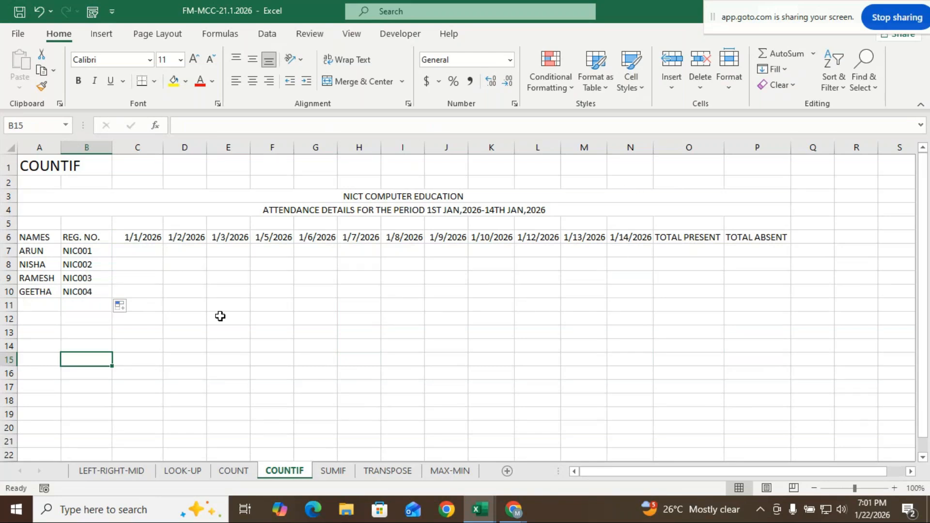
Enter P in C7 and fill it across all dates and students, covering C7:N10.
{"action": "left_click", "coordinate": [159, 248]}
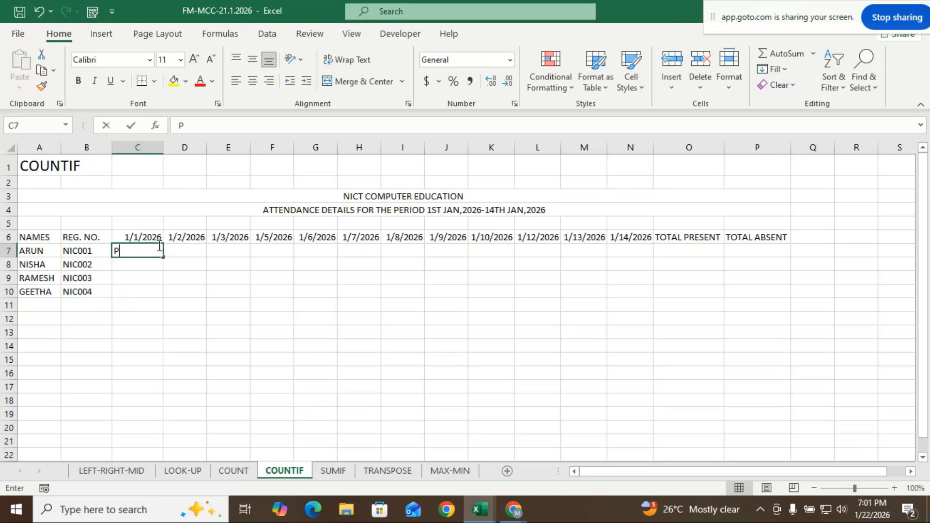
{"action": "type", "text": "P"}
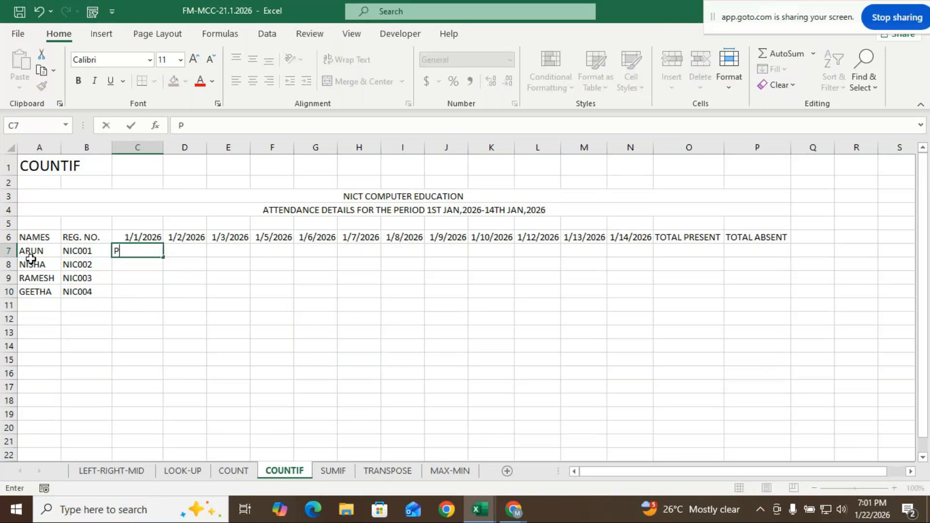
{"action": "key", "text": "Return"}
{"action": "left_click", "coordinate": [154, 251]}
{"action": "mouse_move", "coordinate": [163, 261]}
{"action": "left_mouse_down"}
{"action": "mouse_move", "coordinate": [164, 299]}
{"action": "mouse_move", "coordinate": [509, 274]}
{"action": "mouse_move", "coordinate": [644, 277]}
{"action": "left_mouse_up"}
{"action": "left_click", "coordinate": [316, 386]}
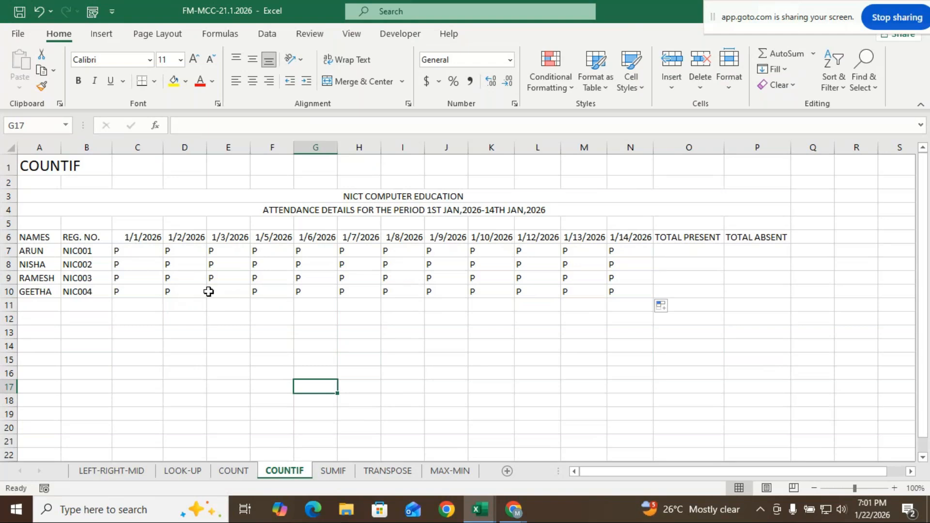
Mark the second student absent with A on 1/2/2026 (D8) and 1/5/2026 (F8).
{"action": "left_click", "coordinate": [182, 266]}
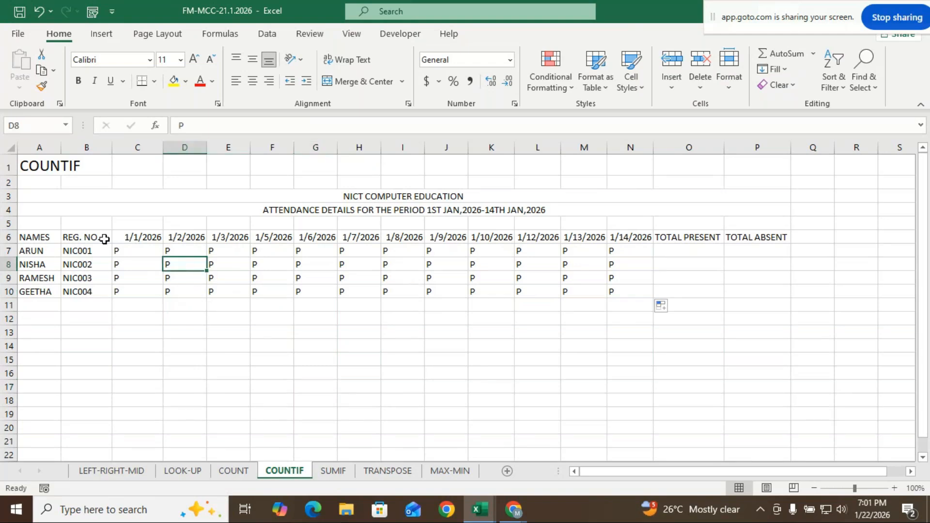
{"action": "left_click", "coordinate": [131, 266]}
{"action": "left_click", "coordinate": [174, 266]}
{"action": "type", "text": "A"}
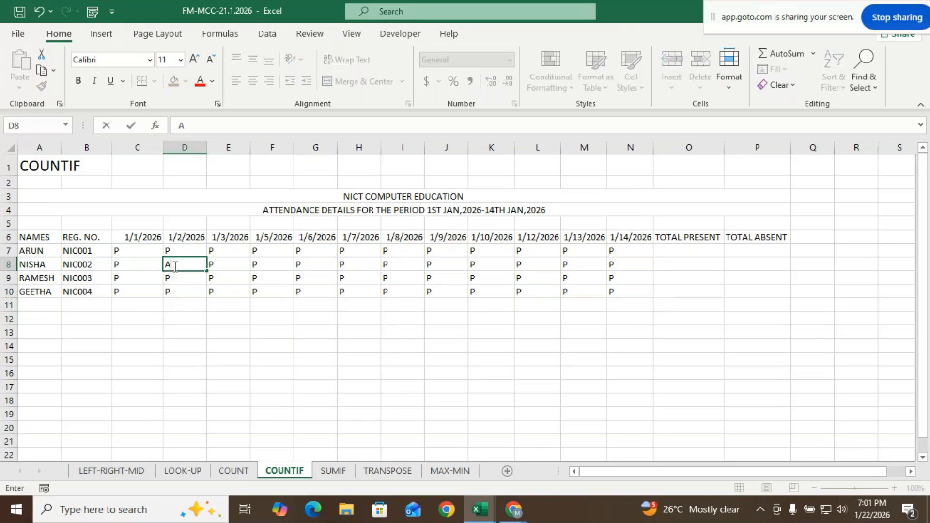
{"action": "left_click", "coordinate": [242, 309]}
{"action": "left_click", "coordinate": [265, 264]}
{"action": "type", "text": "A"}
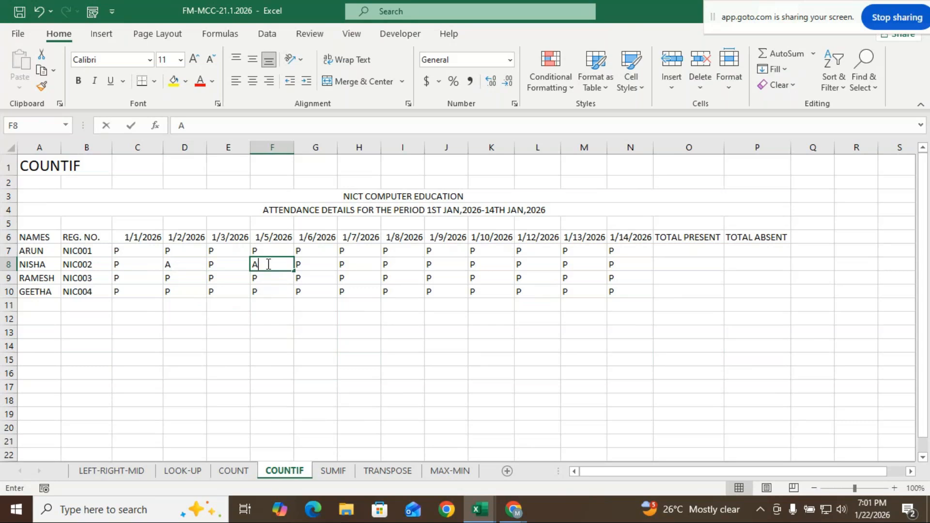
Mark absences with A in G7 and J7 for the first student and in K9 and E9 for the third.
{"action": "left_click", "coordinate": [327, 250]}
{"action": "type", "text": "A"}
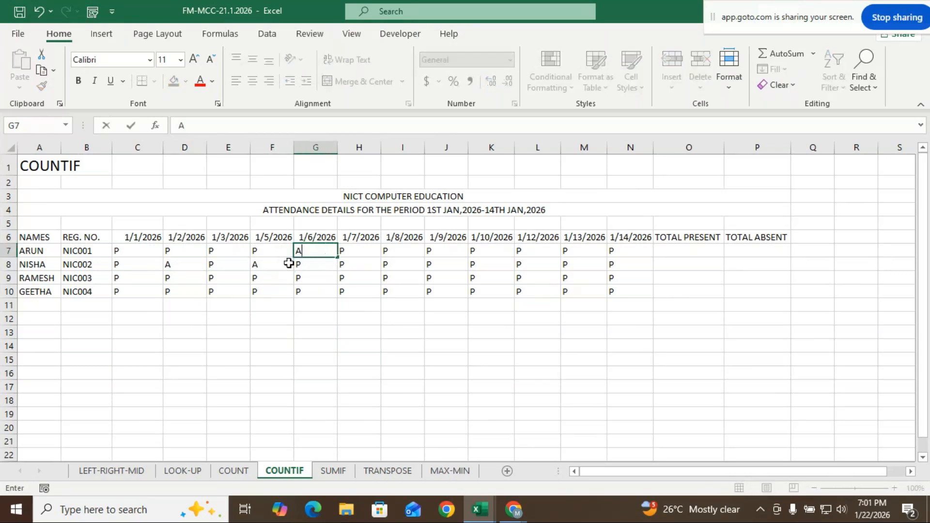
{"action": "left_click", "coordinate": [428, 254]}
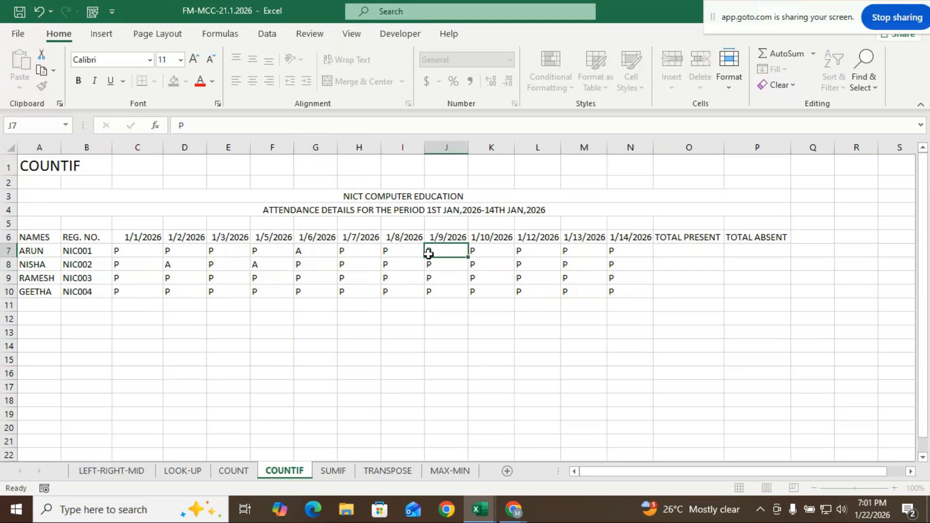
{"action": "type", "text": "A"}
{"action": "left_click", "coordinate": [505, 278]}
{"action": "type", "text": "A"}
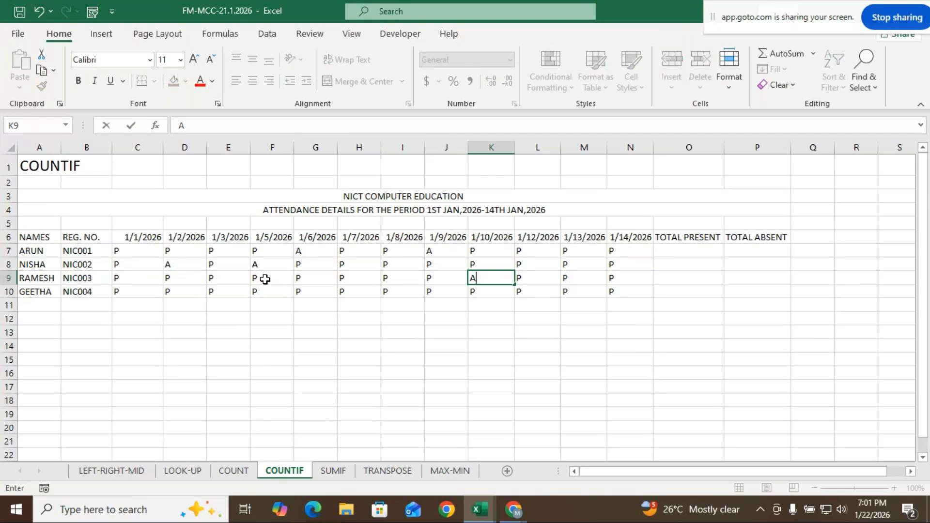
{"action": "left_click", "coordinate": [232, 278]}
{"action": "type", "text": "A"}
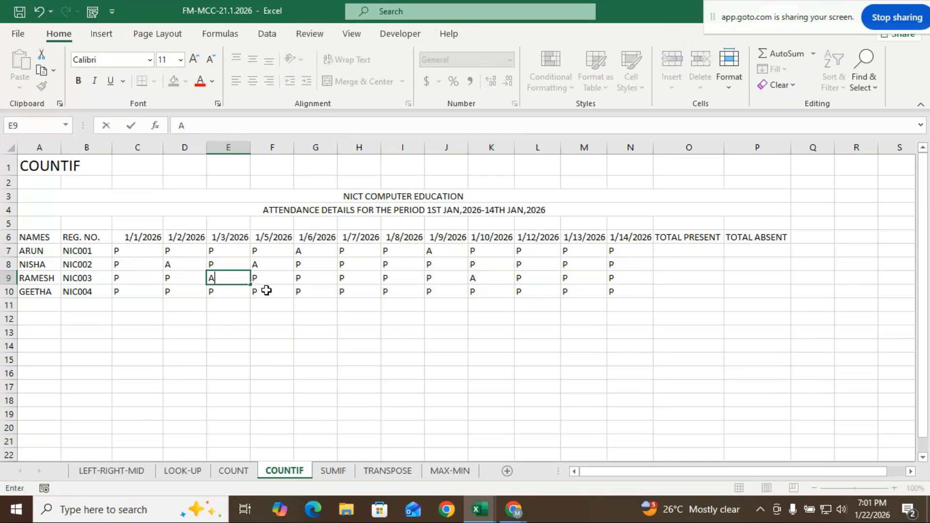
Mark absences with A in E10, H10 and L10 for the fourth student and in M8 for the second.
{"action": "left_click", "coordinate": [240, 291]}
{"action": "type", "text": "A"}
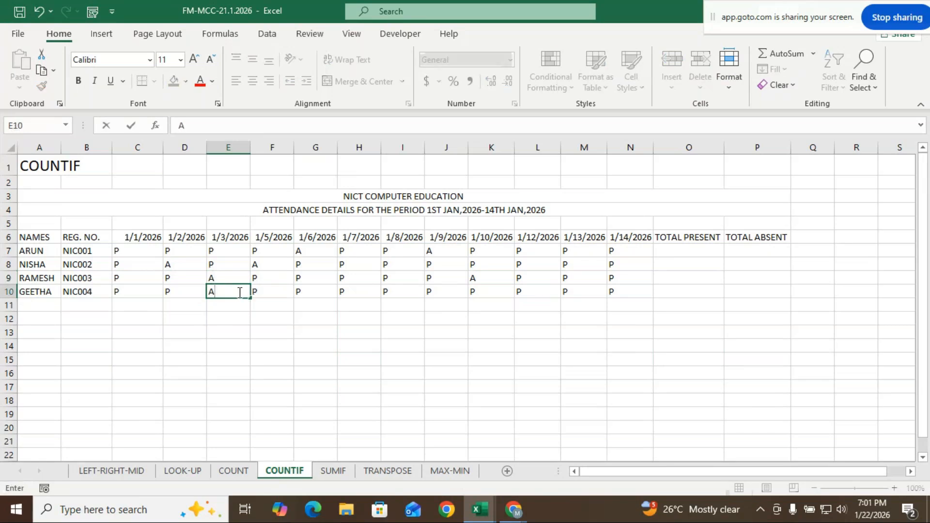
{"action": "left_click", "coordinate": [345, 295]}
{"action": "type", "text": "A"}
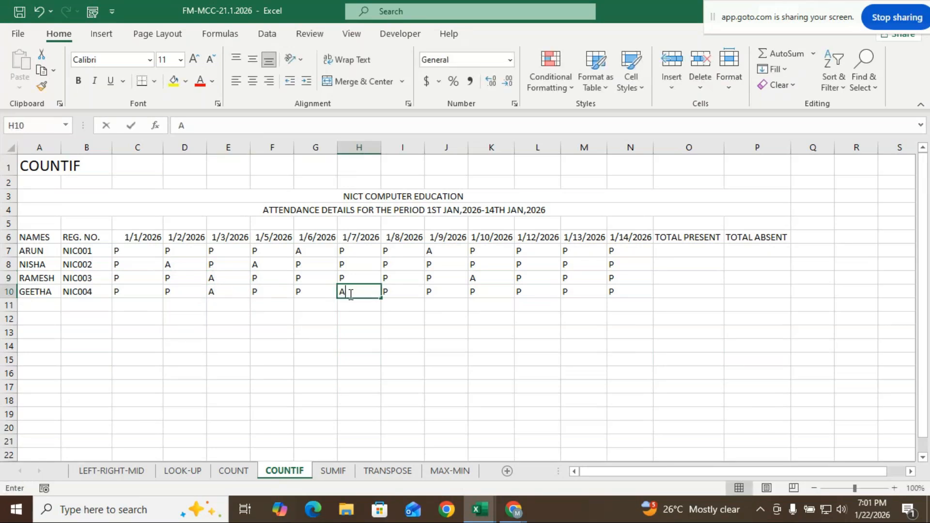
{"action": "left_click", "coordinate": [526, 292]}
{"action": "type", "text": "A"}
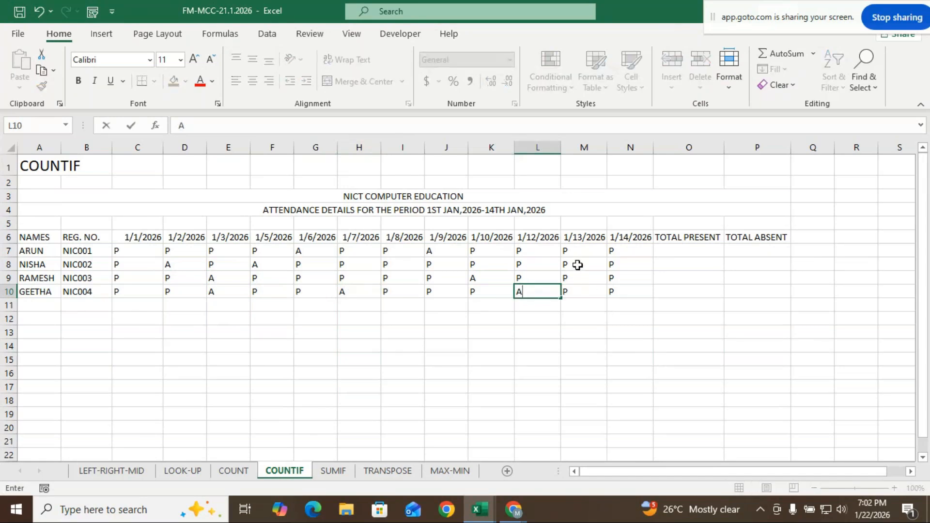
{"action": "left_click", "coordinate": [577, 265]}
{"action": "type", "text": "A"}
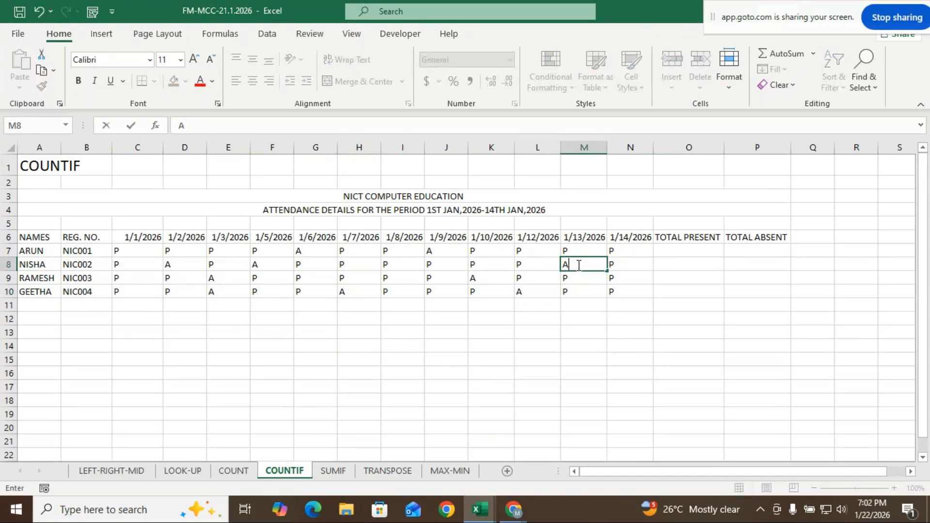
{"action": "left_click", "coordinate": [507, 347]}
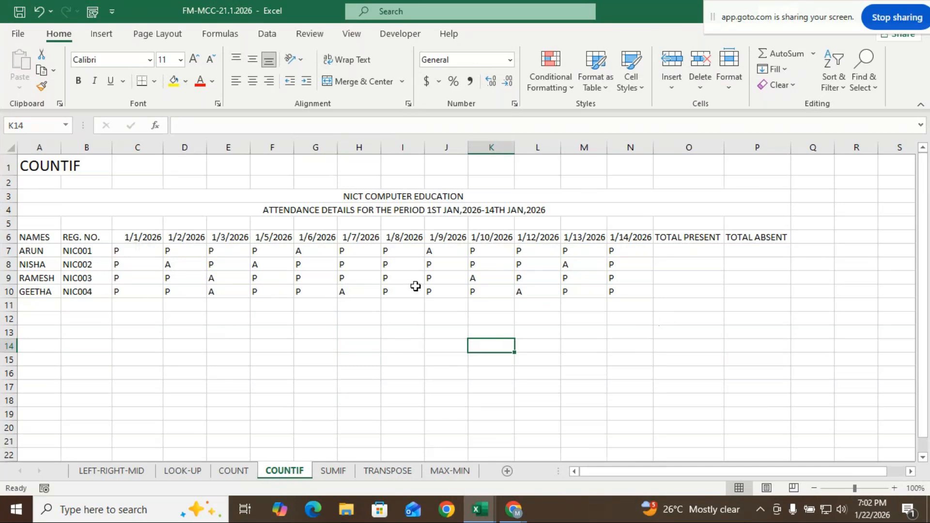
Center the attendance marks horizontally in C7:N10.
{"action": "left_click", "coordinate": [689, 251]}
{"action": "left_click_drag", "start_coordinate": [29, 237], "coordinate": [53, 280]}
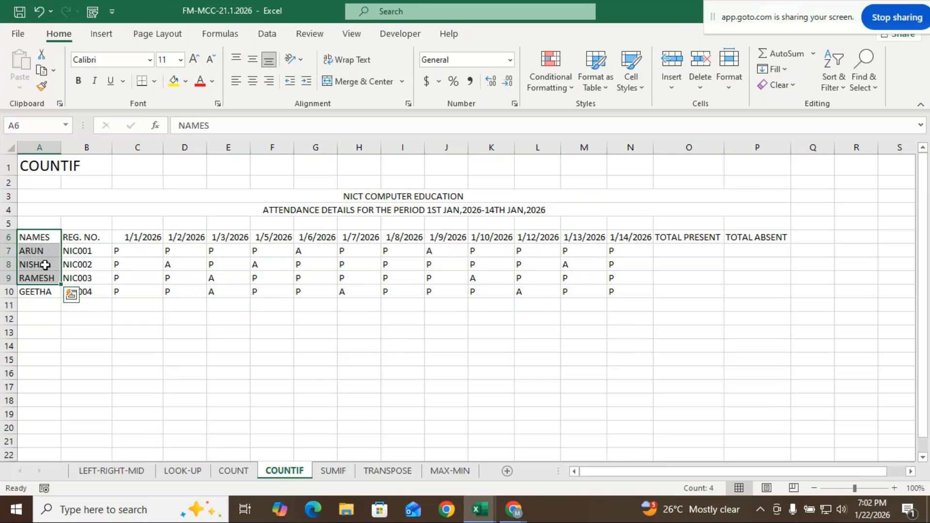
{"action": "left_click", "coordinate": [87, 332]}
{"action": "left_click", "coordinate": [51, 253]}
{"action": "left_click_drag", "start_coordinate": [56, 253], "coordinate": [538, 273]}
{"action": "left_click", "coordinate": [228, 306]}
{"action": "left_click_drag", "start_coordinate": [138, 253], "coordinate": [618, 291]}
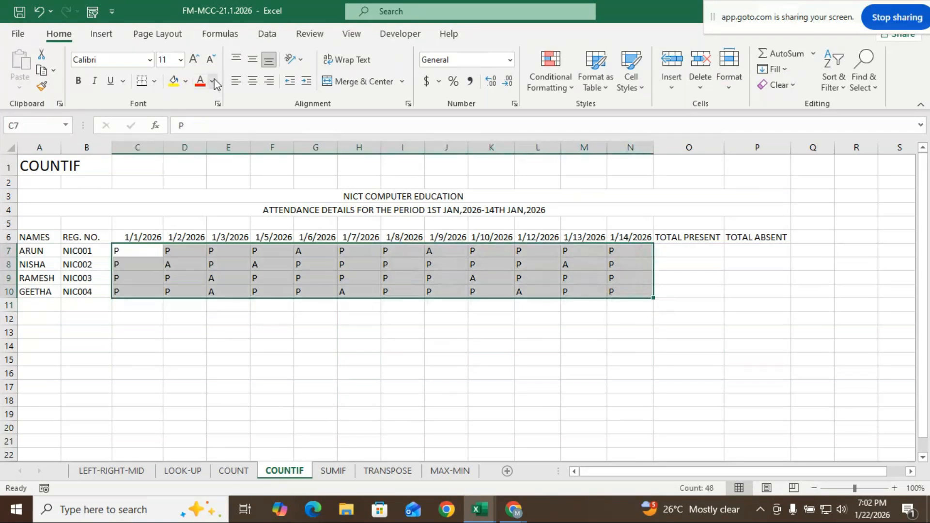
{"action": "left_click", "coordinate": [251, 82]}
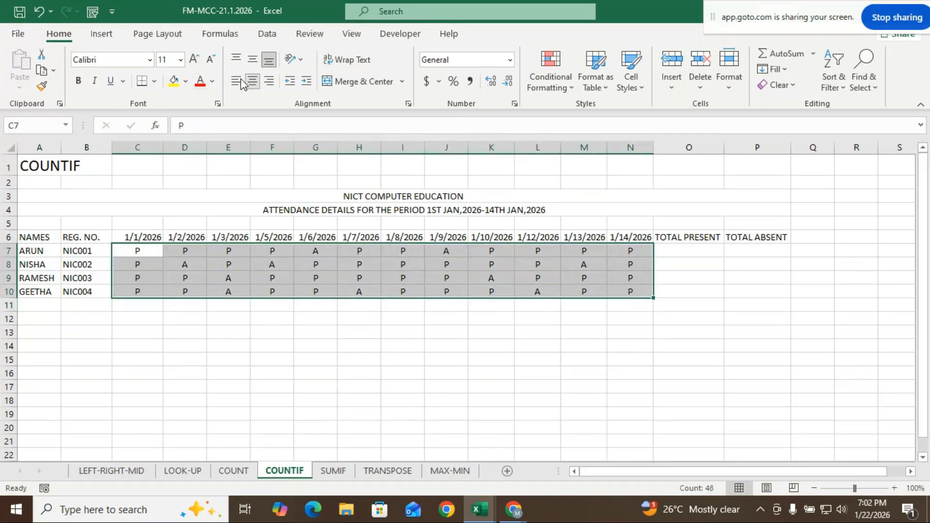
Make the student entries and attendance marks in A7:N10 bold, and select the first TOTAL PRESENT cell, O7.
{"action": "left_click", "coordinate": [185, 332]}
{"action": "left_click_drag", "start_coordinate": [29, 264], "coordinate": [87, 292]}
{"action": "left_click", "coordinate": [36, 251]}
{"action": "left_click", "coordinate": [79, 80]}
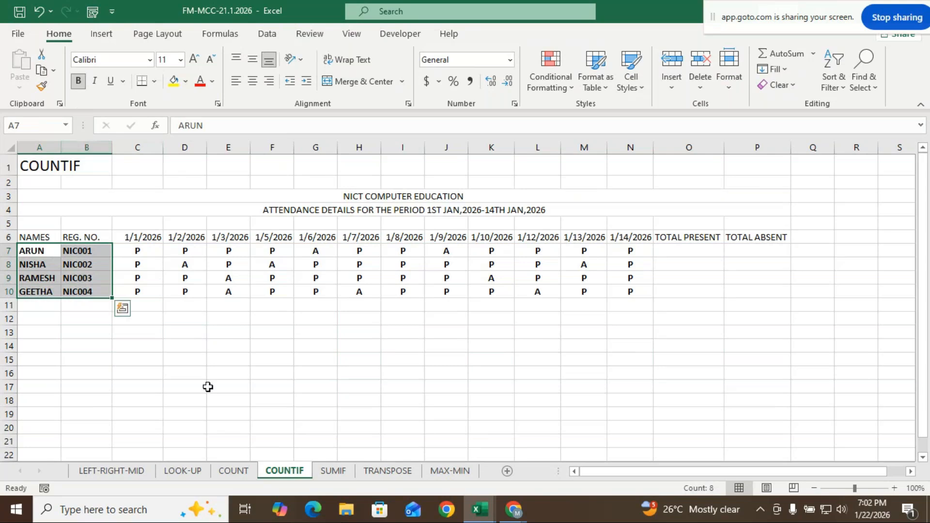
{"action": "left_click", "coordinate": [214, 387]}
{"action": "left_click", "coordinate": [534, 361]}
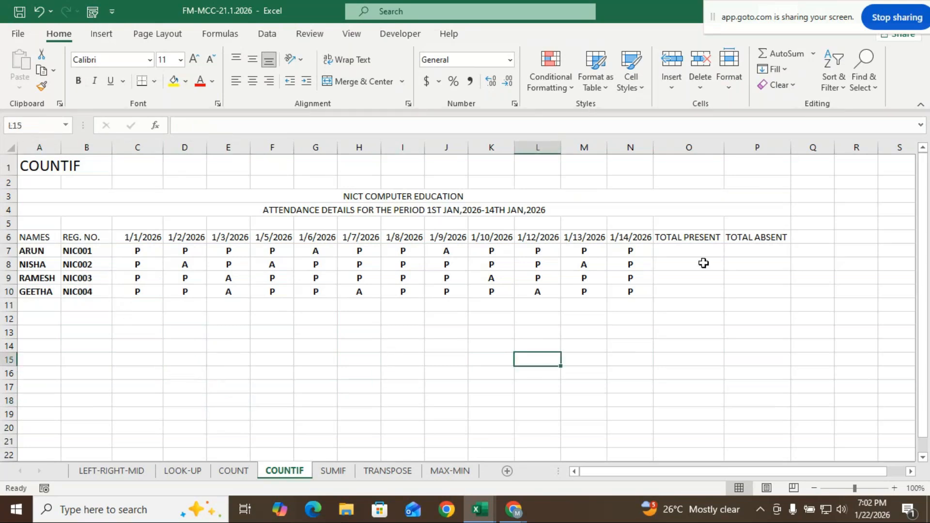
{"action": "left_click", "coordinate": [701, 252]}
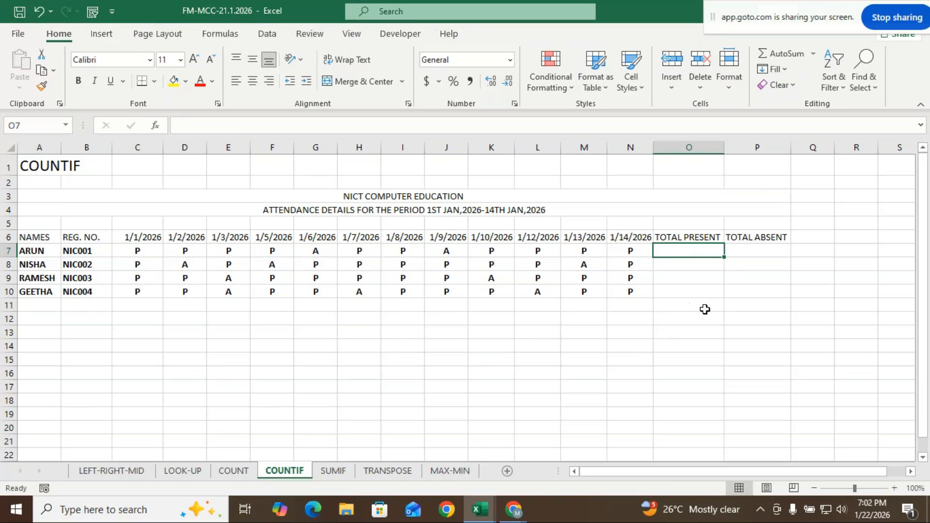
Make the attendance table's column headings in A6:P6 bold.
{"action": "left_click_drag", "start_coordinate": [32, 237], "coordinate": [746, 240]}
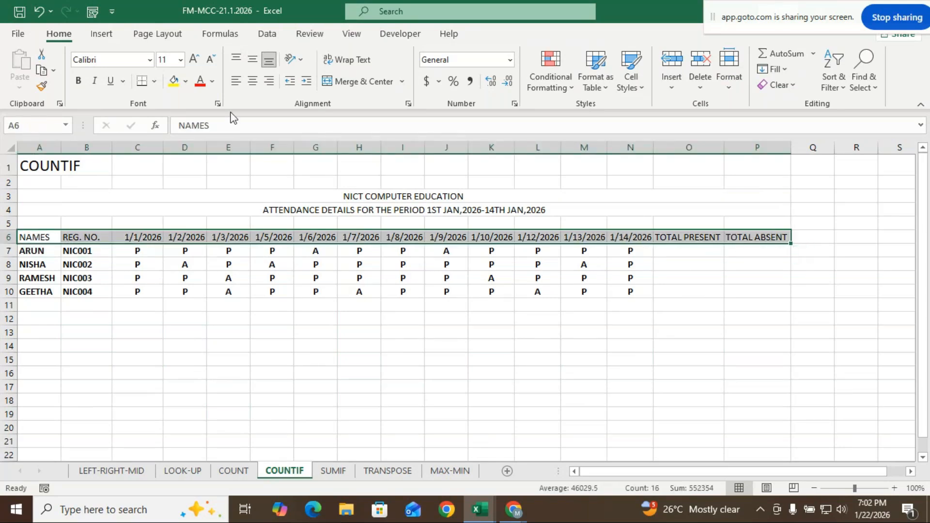
{"action": "left_click", "coordinate": [78, 80]}
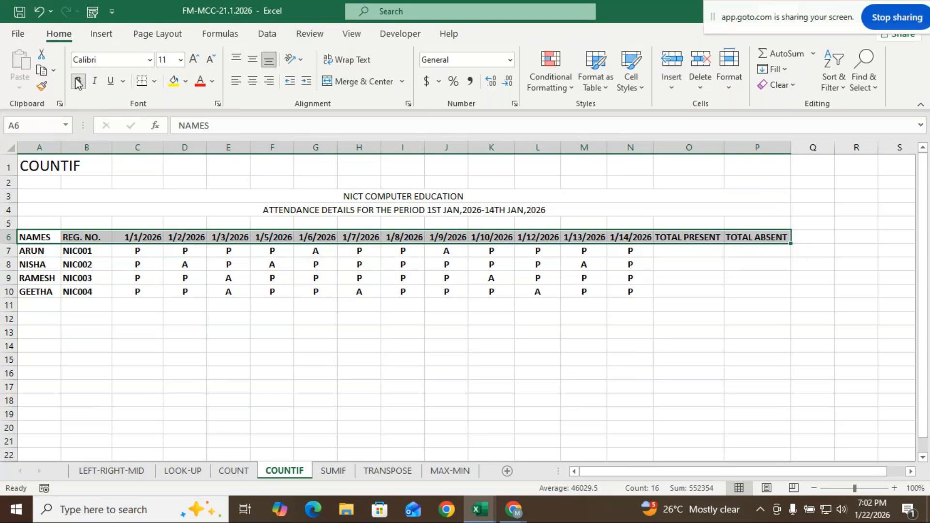
{"action": "left_click", "coordinate": [538, 386]}
Enter =COUNTIF(C7:N7,"P") in O7 to count the first student's present days.
{"action": "left_click", "coordinate": [894, 488]}
{"action": "left_click", "coordinate": [753, 303]}
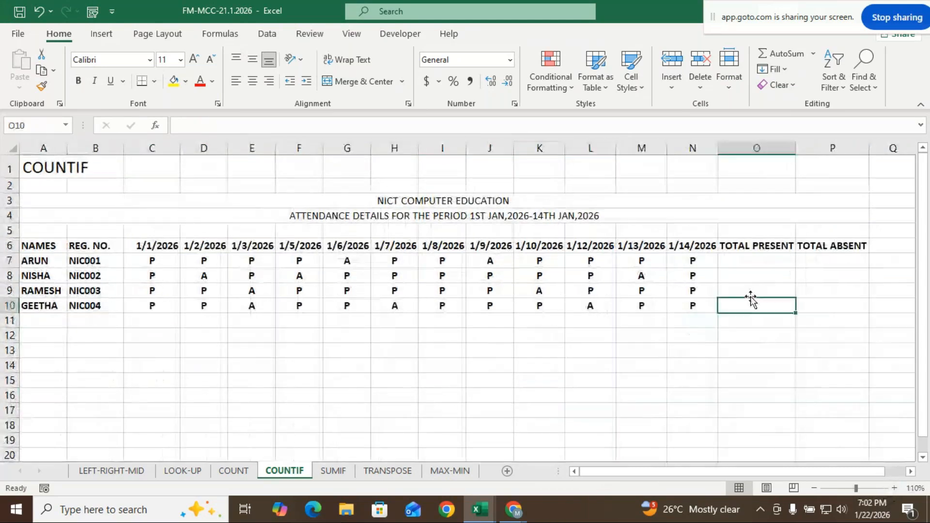
{"action": "left_click", "coordinate": [748, 263]}
{"action": "type", "text": "="}
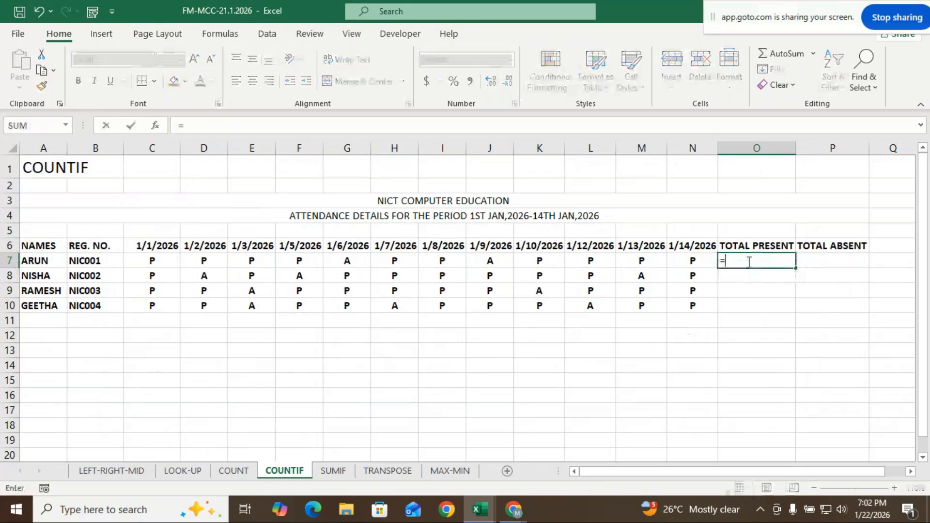
{"action": "type", "text": "COUN"}
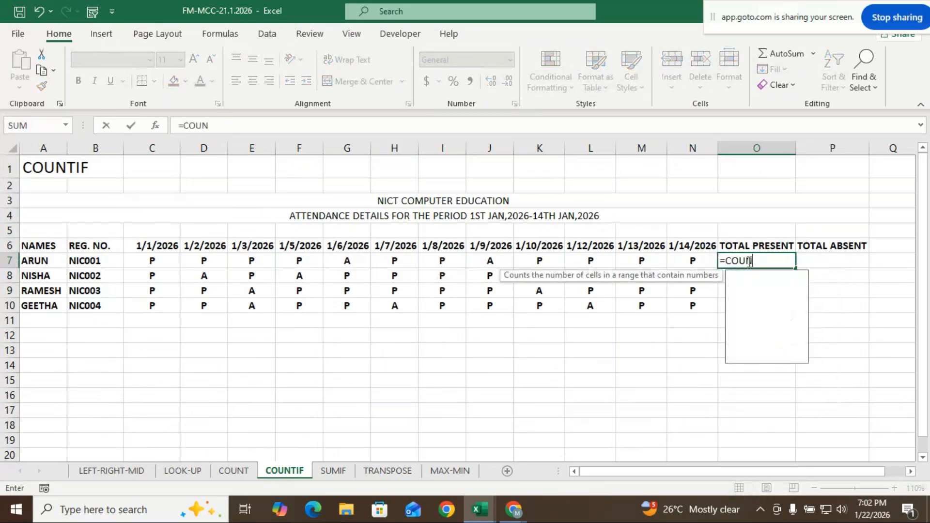
{"action": "type", "text": "TIF("}
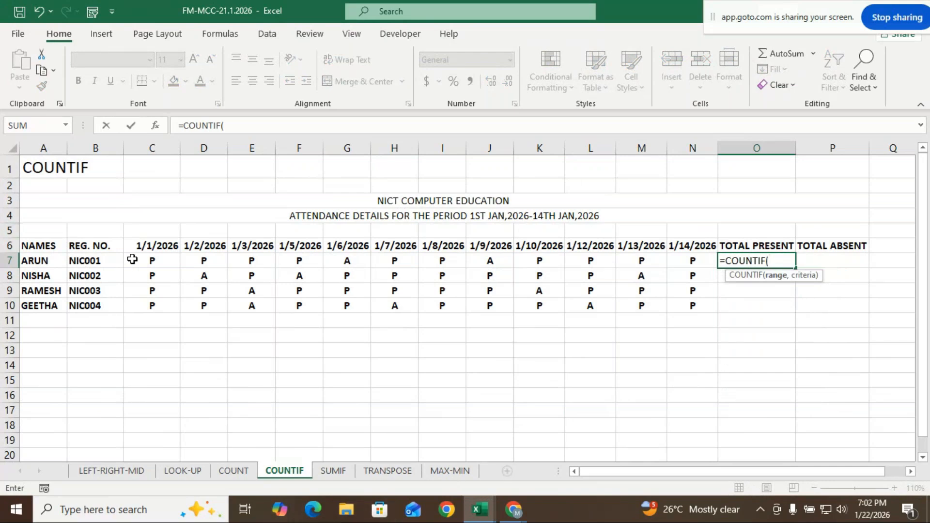
{"action": "left_click_drag", "start_coordinate": [151, 264], "coordinate": [688, 263]}
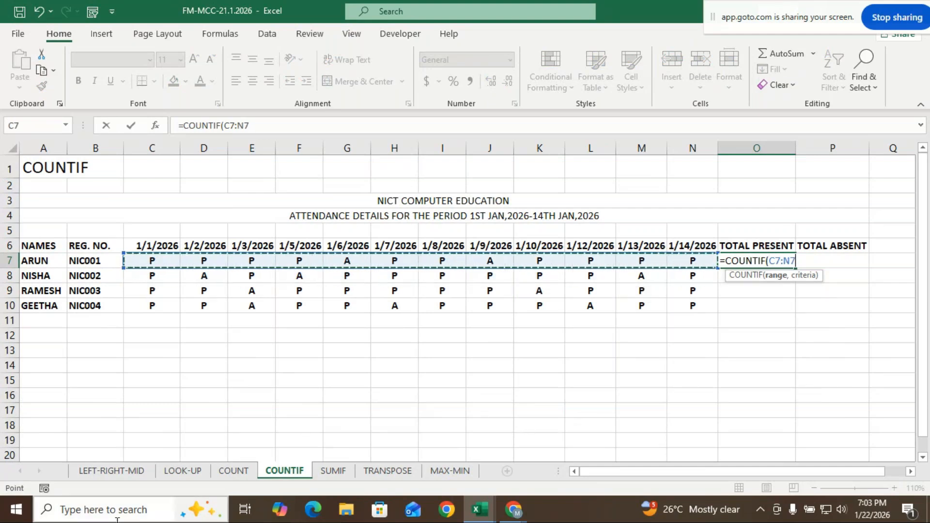
{"action": "type", "text": ","}
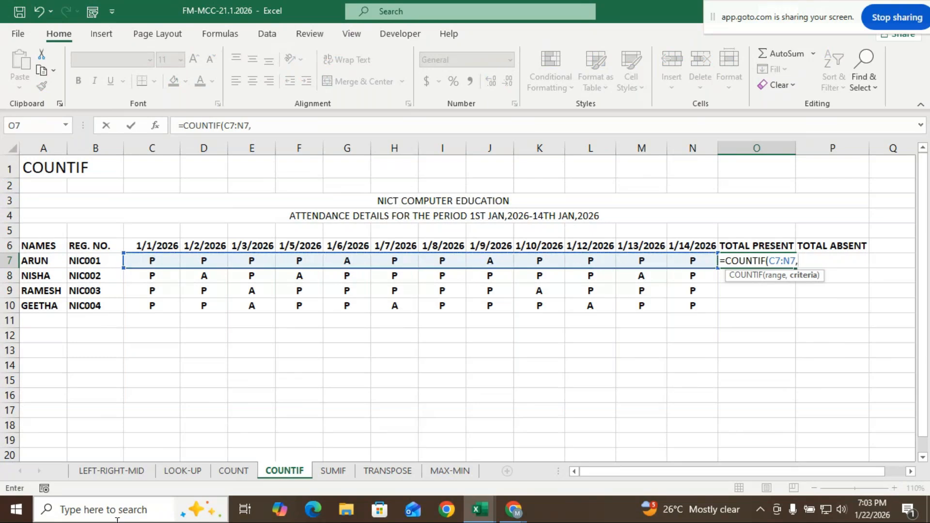
{"action": "type", "text": " \"P\")"}
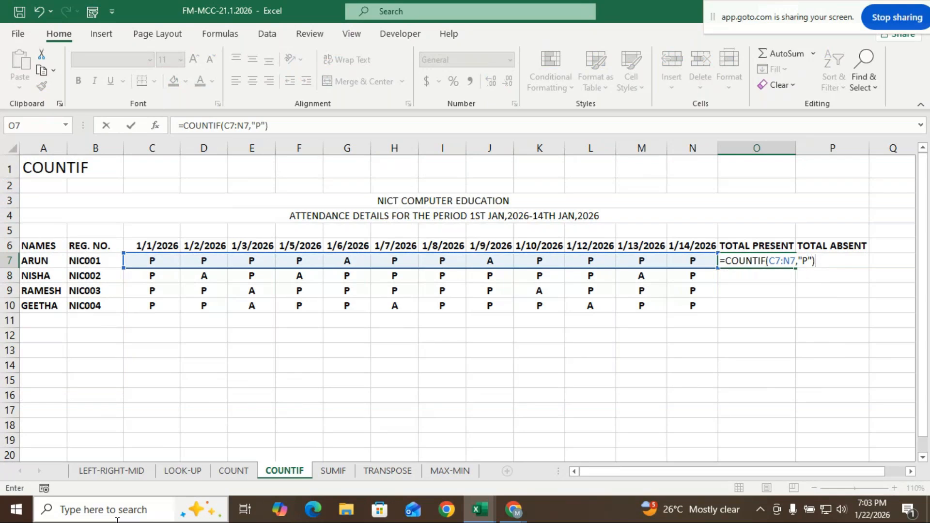
{"action": "key", "text": "Return"}
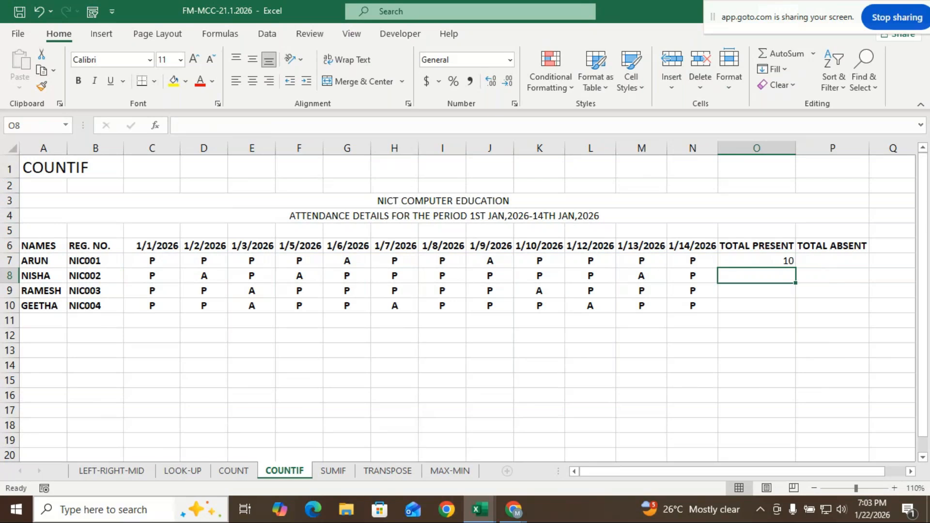
Fill the TOTAL PRESENT formula from O7 down to O10 and check the copied formulas.
{"action": "left_click", "coordinate": [766, 259]}
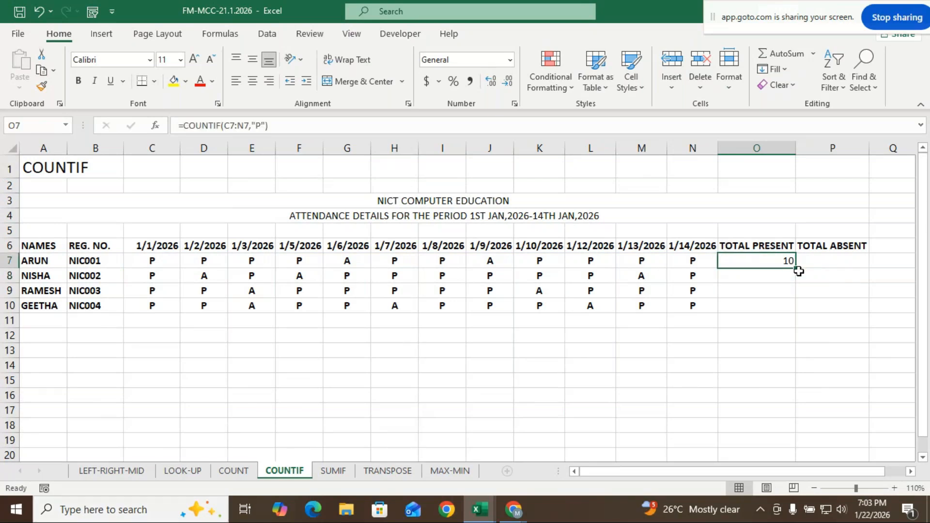
{"action": "left_click_drag", "start_coordinate": [799, 270], "coordinate": [775, 306]}
{"action": "left_click", "coordinate": [770, 353]}
{"action": "left_click", "coordinate": [770, 280]}
{"action": "left_click", "coordinate": [767, 293]}
{"action": "left_click", "coordinate": [763, 306]}
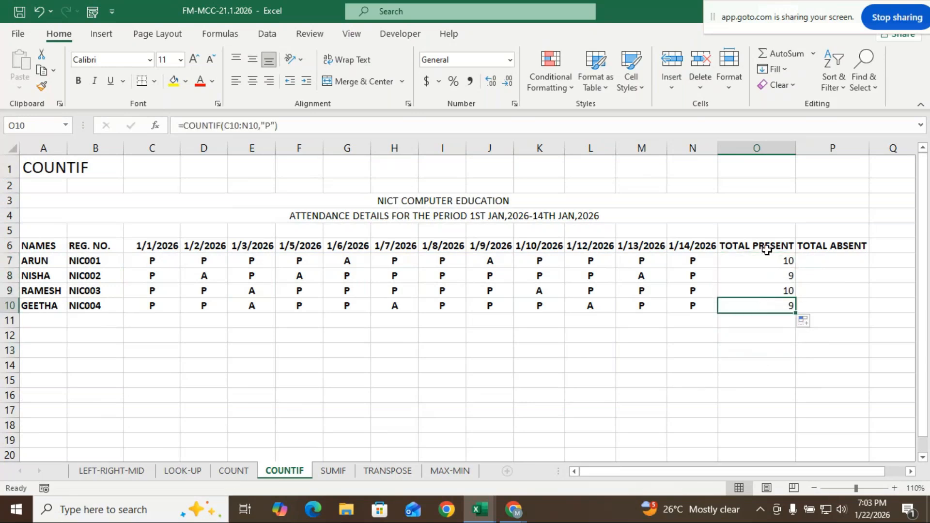
{"action": "left_click", "coordinate": [774, 392]}
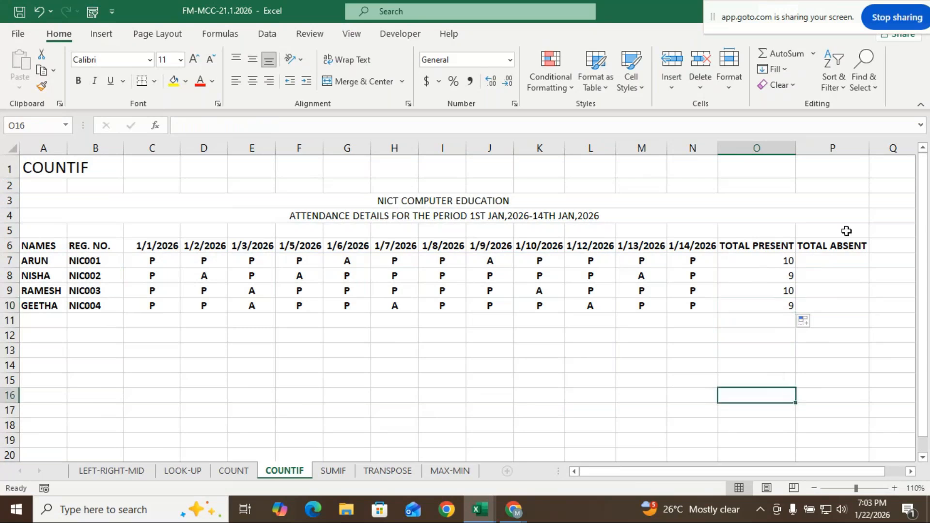
Enter =COUNTIF(C7:N7,"A") in P7 to count the first student's absent days.
{"action": "left_click", "coordinate": [842, 256]}
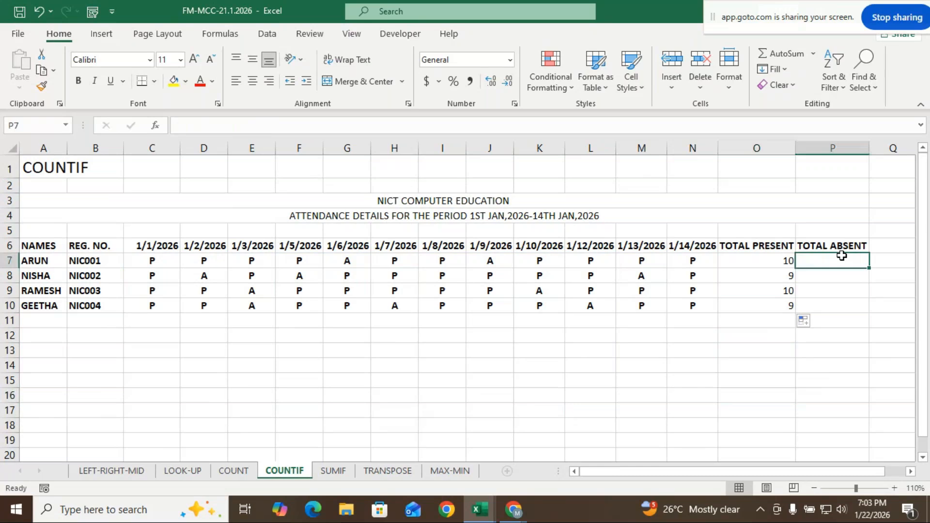
{"action": "type", "text": "=COUNT"}
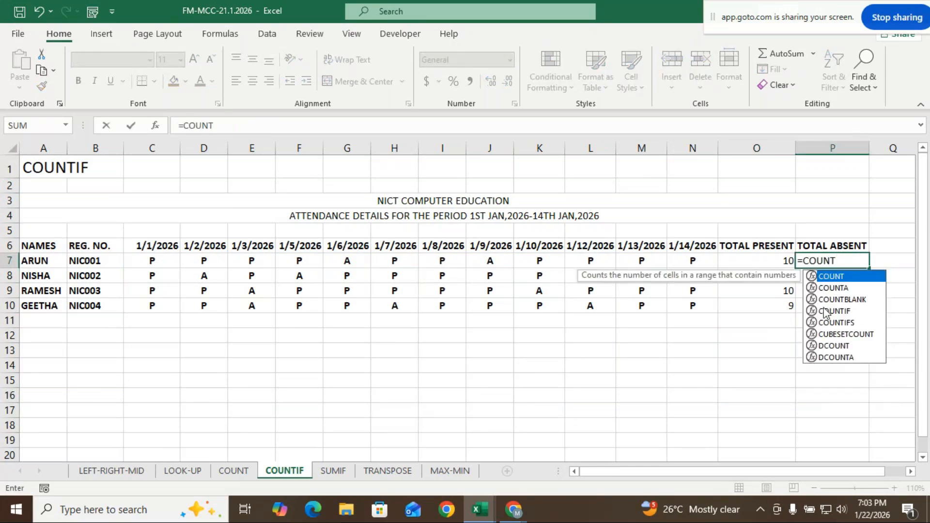
{"action": "double_click", "coordinate": [829, 312]}
{"action": "left_click_drag", "start_coordinate": [150, 261], "coordinate": [688, 260]}
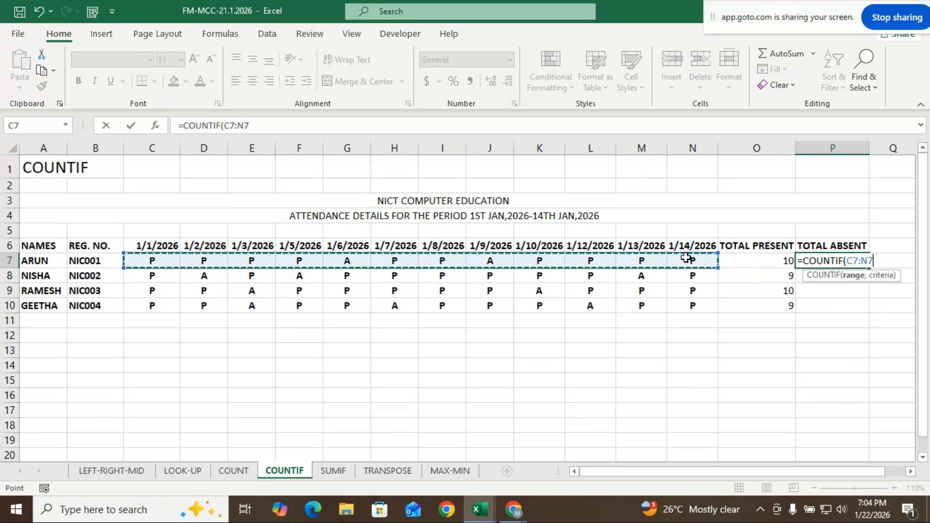
{"action": "type", "text": ",\"A\""}
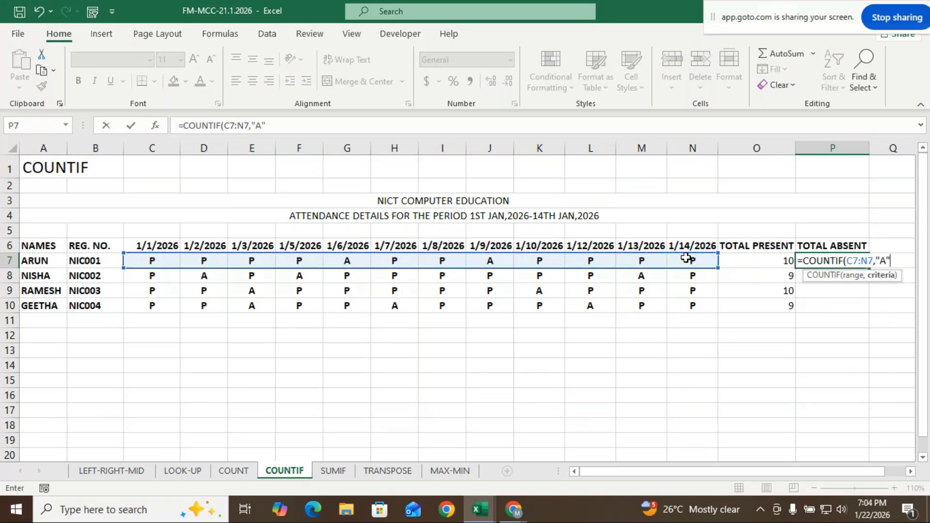
{"action": "type", "text": ")"}
{"action": "key", "text": "Return"}
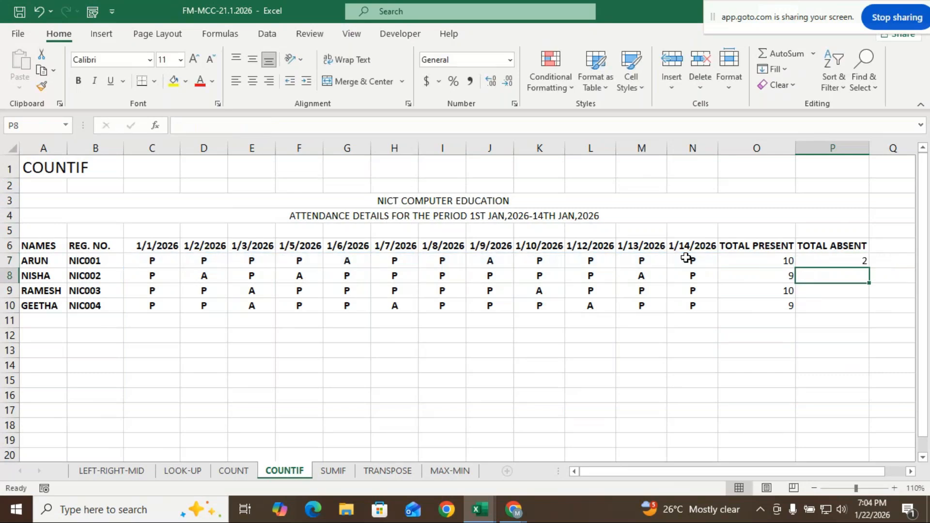
Fill the TOTAL ABSENT formula from P7 down to P10.
{"action": "left_click", "coordinate": [851, 263]}
{"action": "left_click_drag", "start_coordinate": [869, 268], "coordinate": [859, 307]}
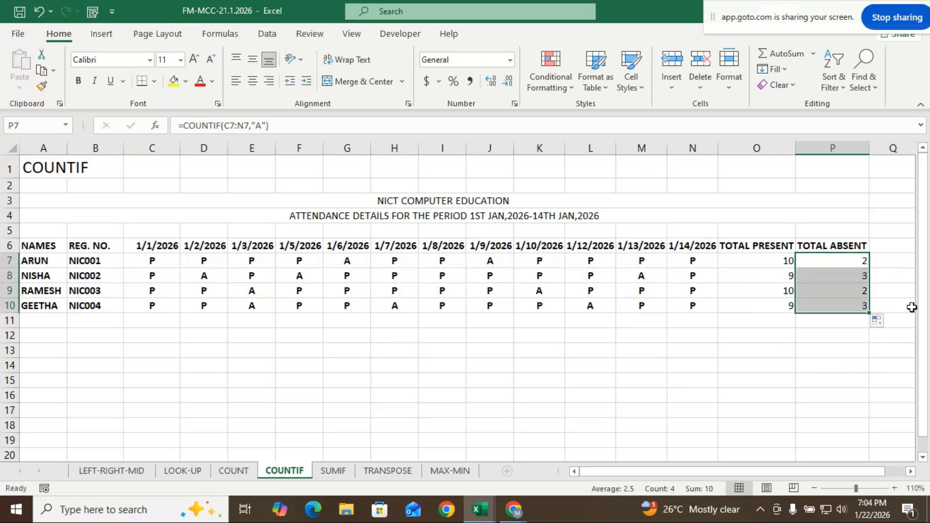
{"action": "left_click", "coordinate": [913, 295]}
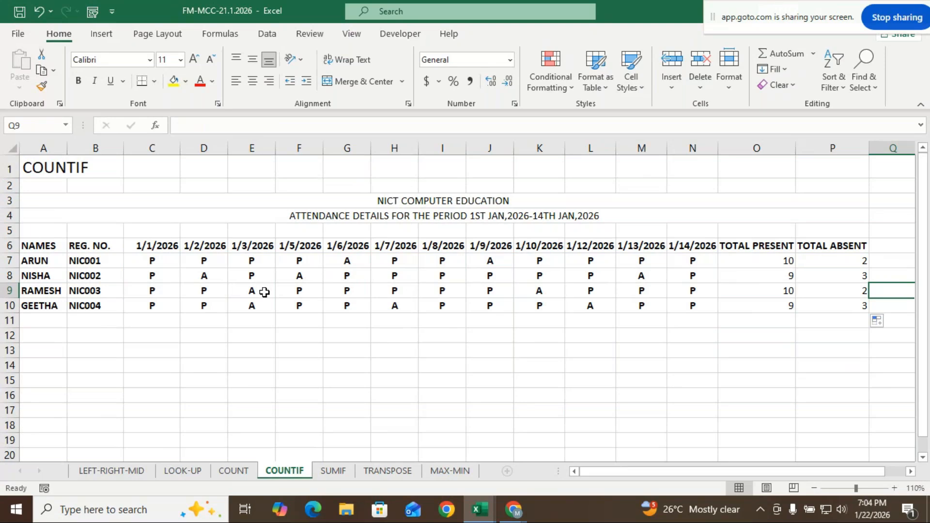
Change the third student's marks in F9 and G9 to A, and check the COUNTIF formulas in P9, O9 and O7.
{"action": "left_click", "coordinate": [317, 294]}
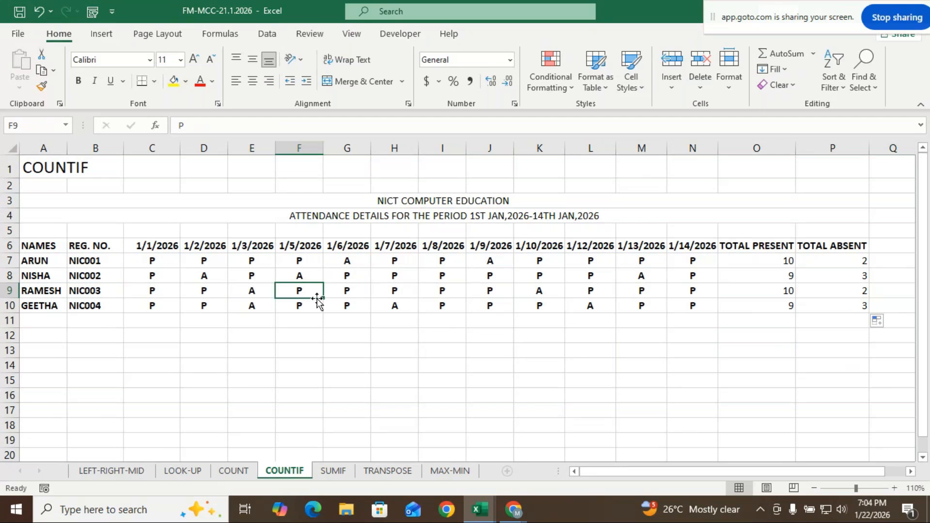
{"action": "type", "text": "A"}
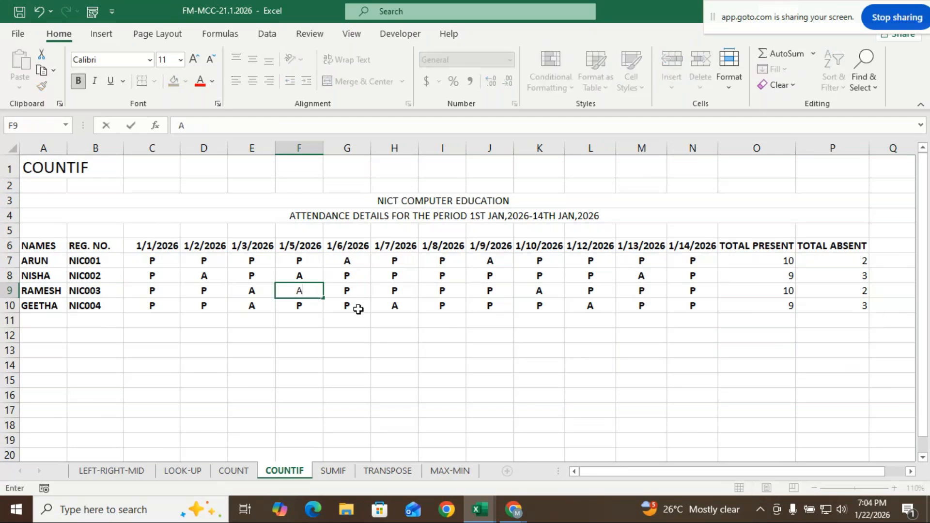
{"action": "left_click", "coordinate": [360, 287]}
{"action": "type", "text": "A"}
{"action": "key", "text": "Return"}
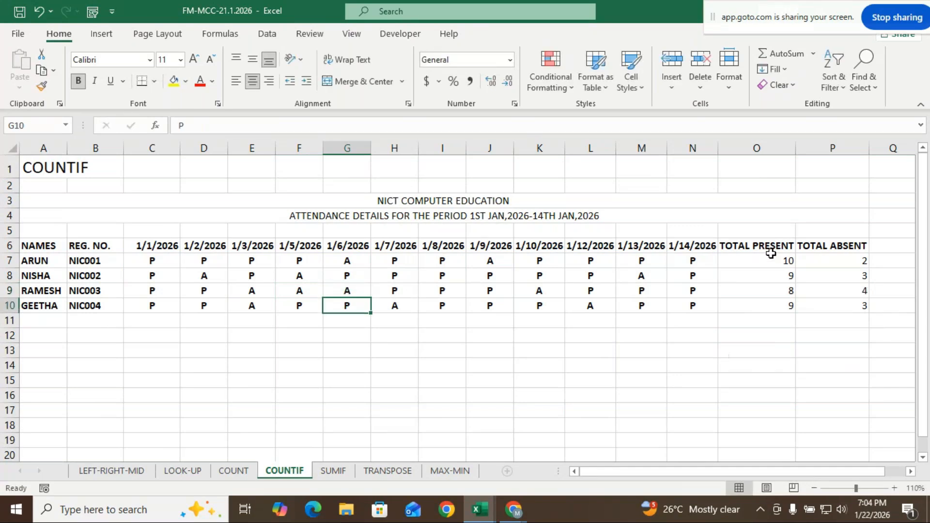
{"action": "left_click", "coordinate": [855, 288]}
{"action": "left_click", "coordinate": [791, 290]}
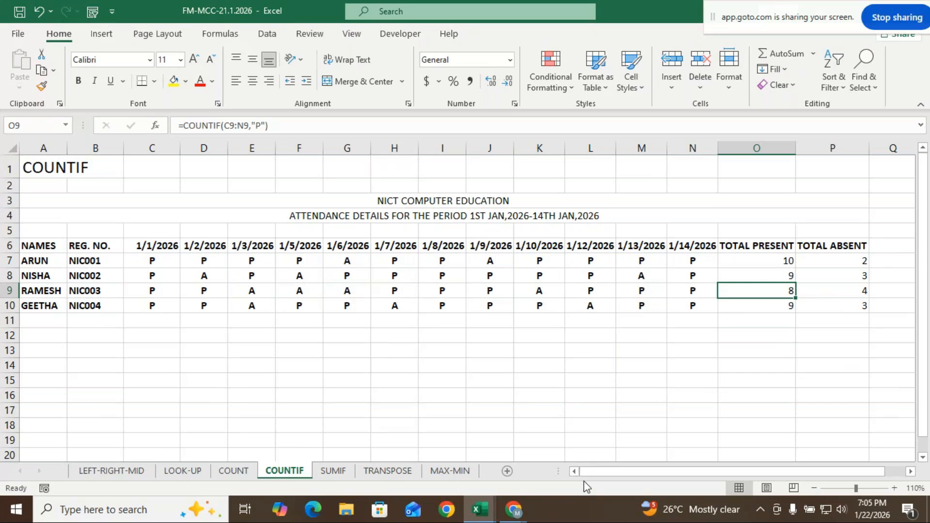
{"action": "double_click", "coordinate": [748, 261]}
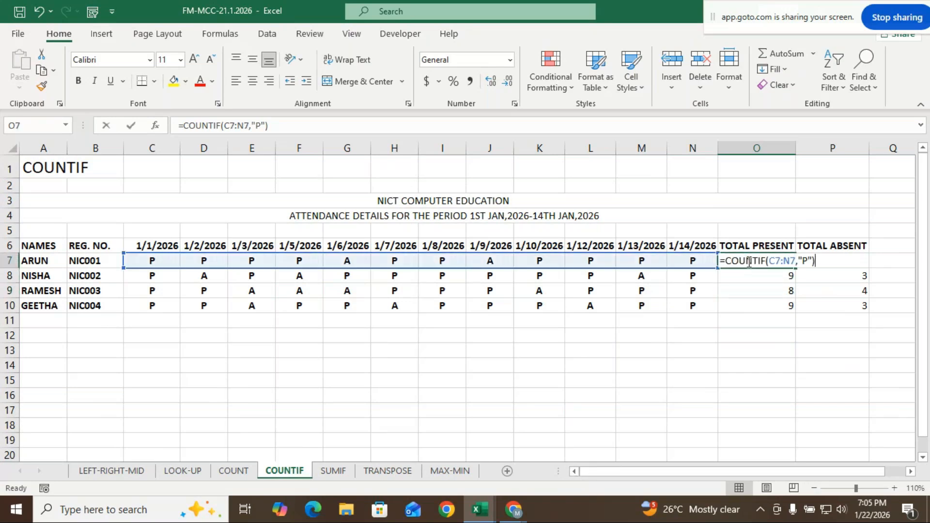
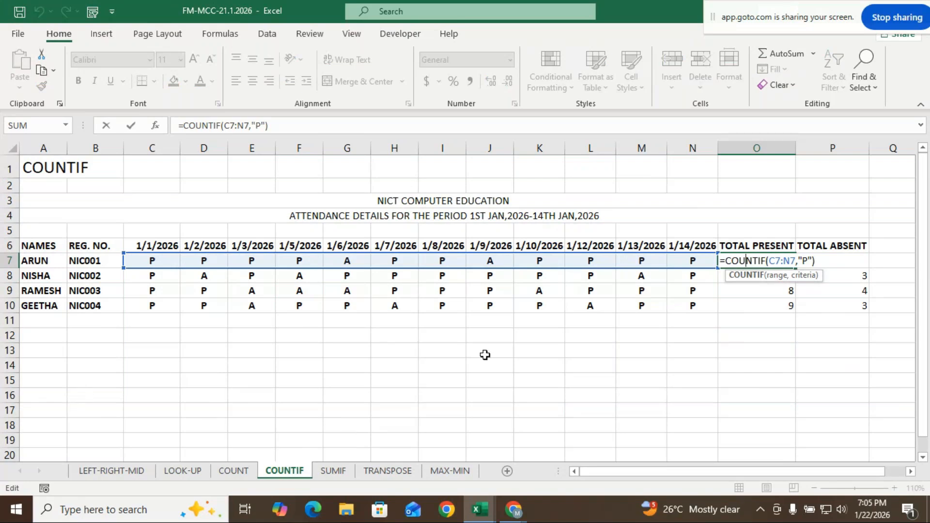
{"action": "key", "text": "Return"}
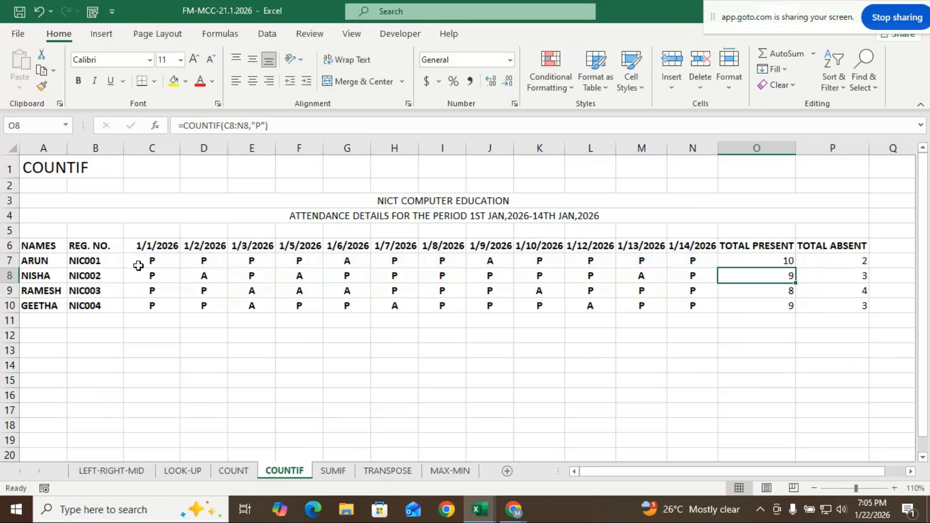
Enter the starting dates 01/01/2026 in C14 and 01/02/2026 in D14 below the table.
{"action": "left_click", "coordinate": [154, 246]}
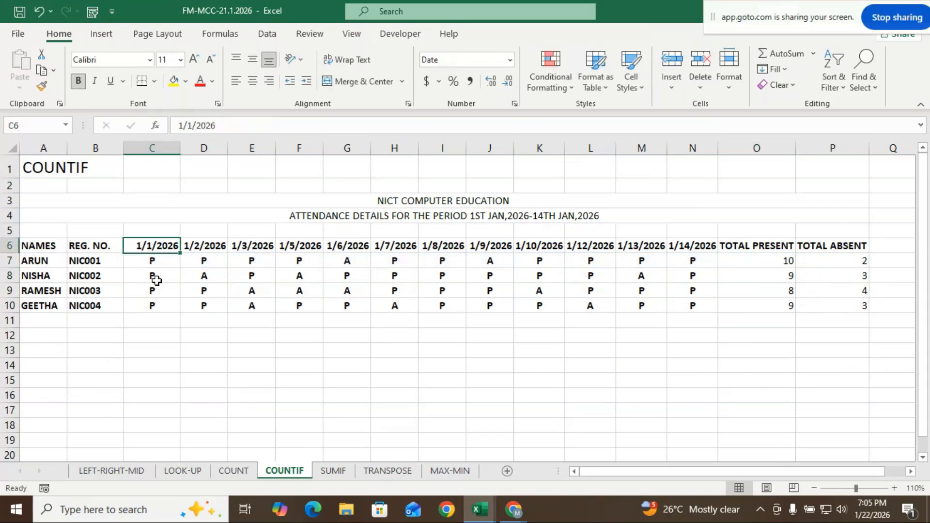
{"action": "left_click", "coordinate": [168, 362]}
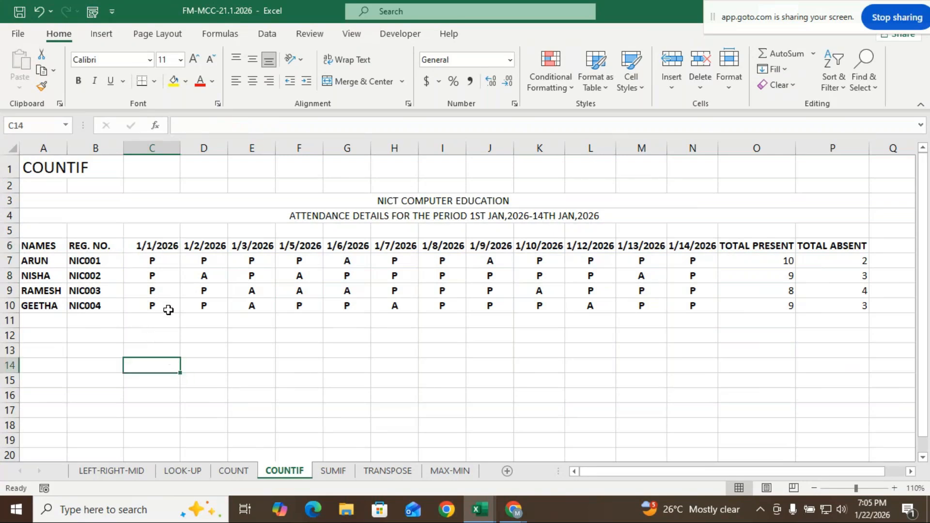
{"action": "type", "text": "01"}
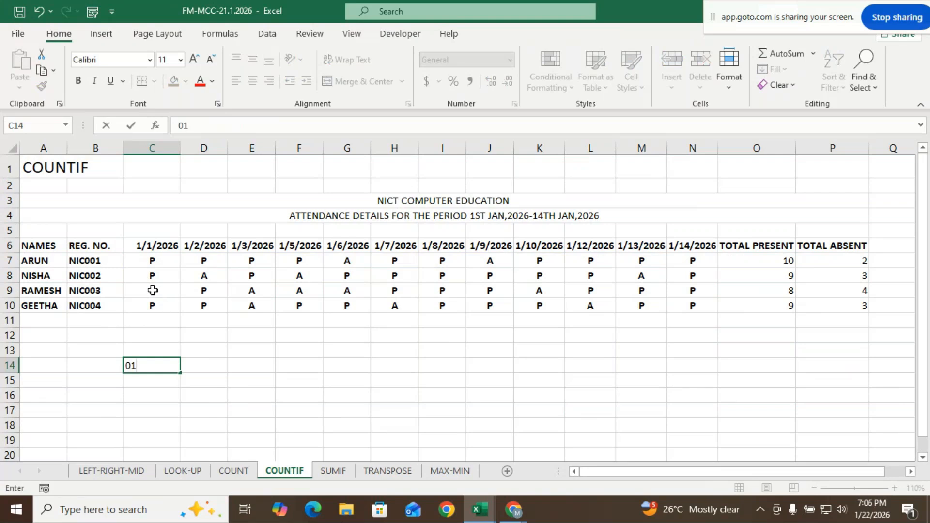
{"action": "type", "text": "/01/202"}
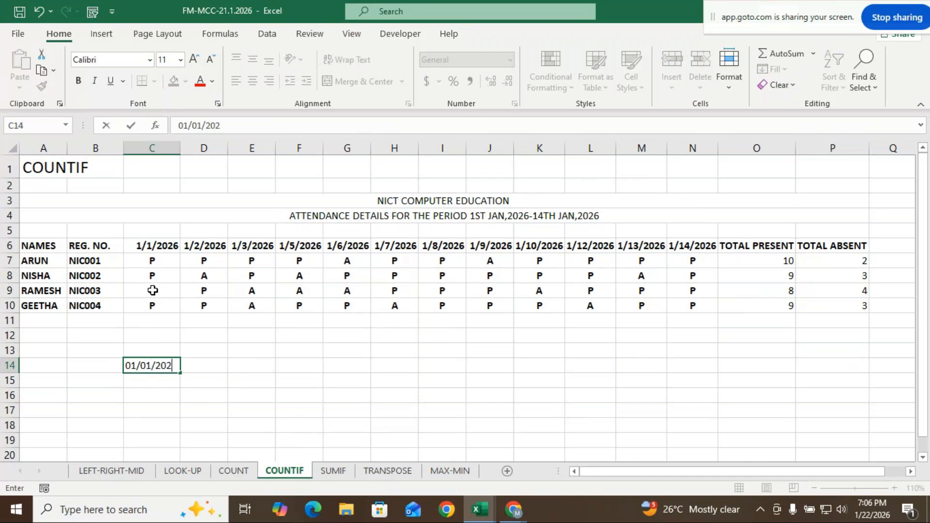
{"action": "type", "text": "6"}
{"action": "left_click", "coordinate": [202, 368]}
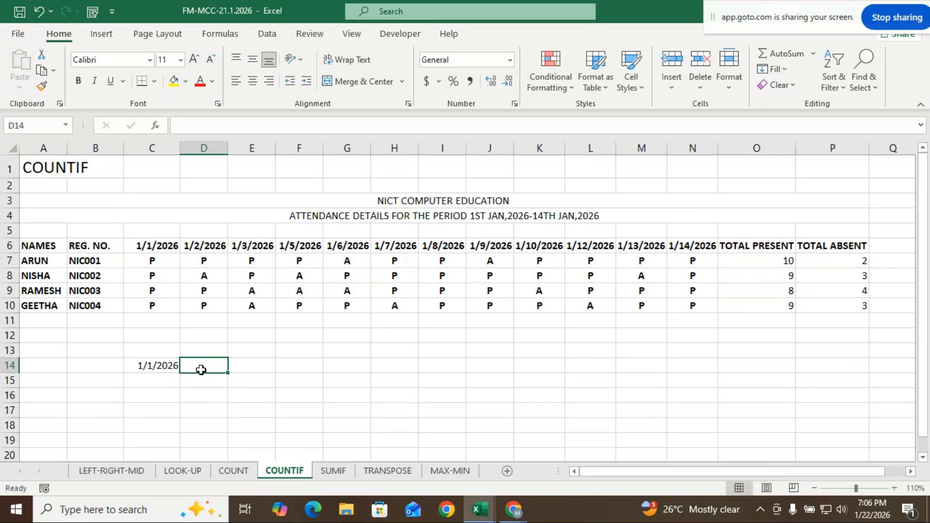
{"action": "type", "text": "01/"}
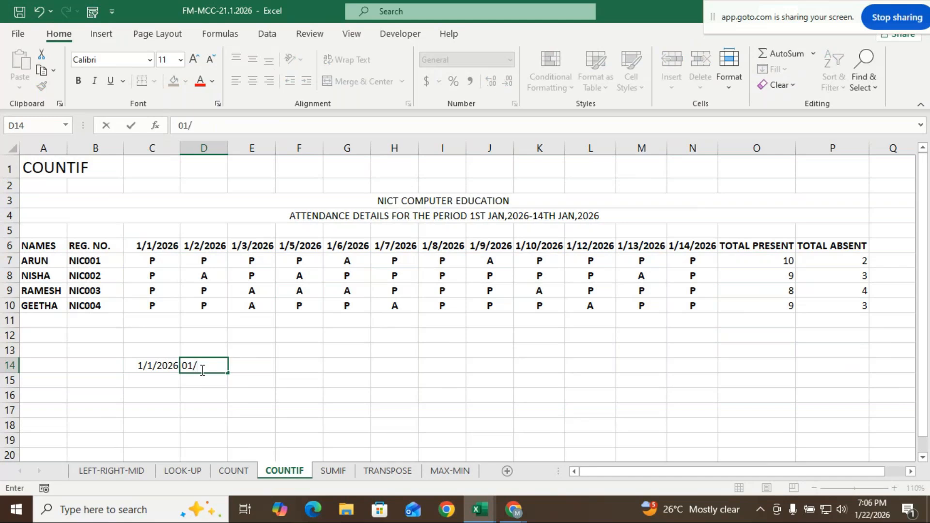
{"action": "type", "text": "02/2026"}
{"action": "left_click", "coordinate": [259, 411]}
{"action": "left_click", "coordinate": [248, 365]}
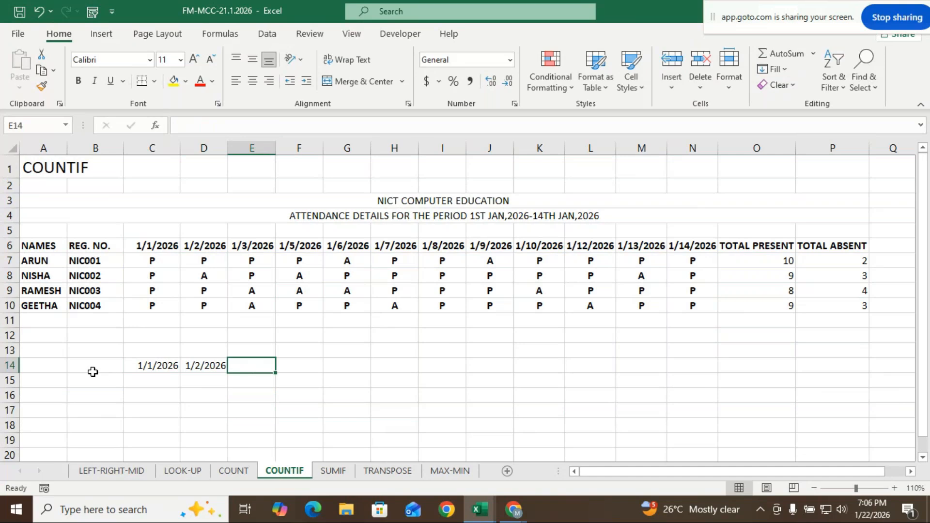
Extend the date series from C14:D14 across row 14 to 1/8/2026 in J14.
{"action": "left_click", "coordinate": [146, 424]}
{"action": "left_click", "coordinate": [138, 367]}
{"action": "left_click_drag", "start_coordinate": [138, 367], "coordinate": [504, 360]}
{"action": "left_click", "coordinate": [310, 408]}
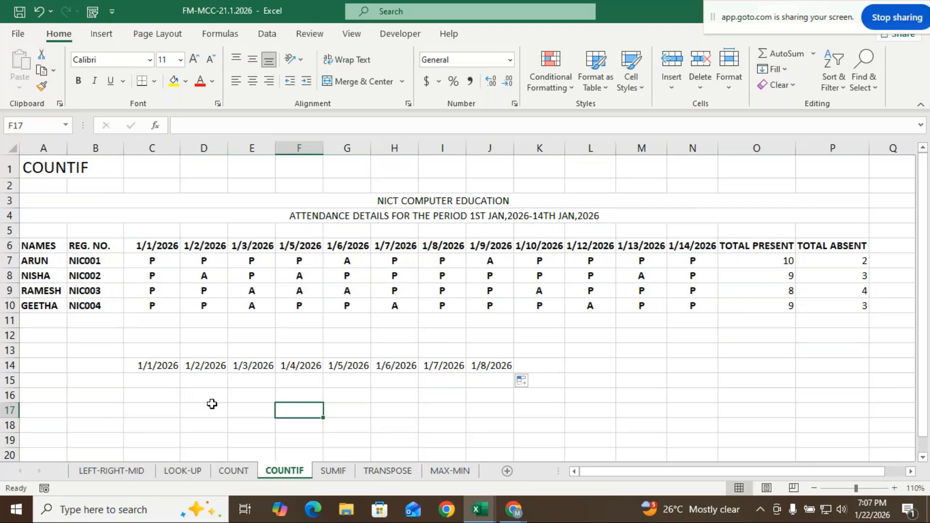
Fit column D to its contents, narrow it sharply, and widen it back to show its dates.
{"action": "double_click", "coordinate": [227, 149]}
{"action": "double_click", "coordinate": [227, 149]}
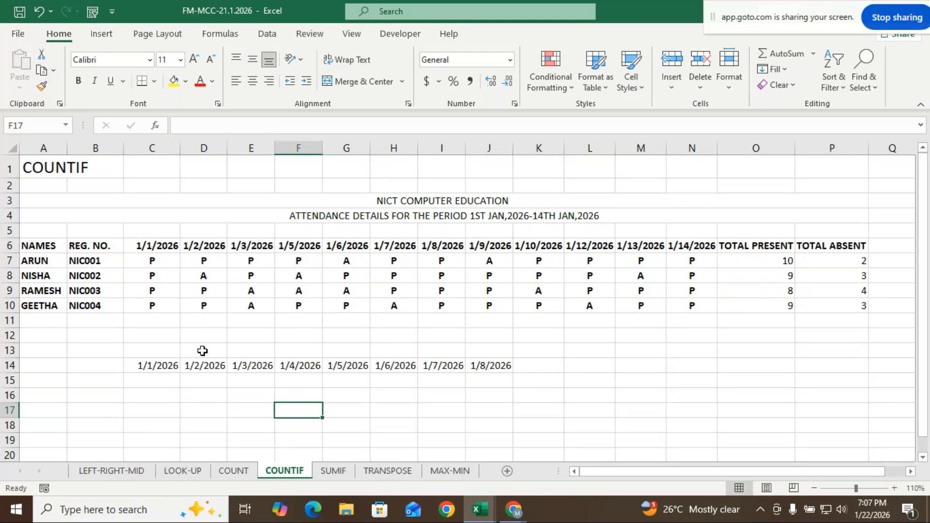
{"action": "left_click_drag", "start_coordinate": [226, 148], "coordinate": [201, 147]}
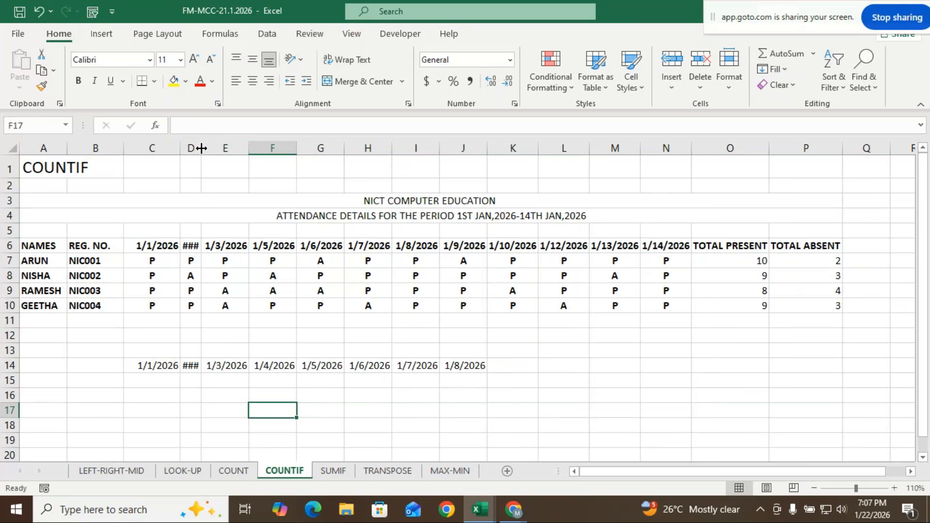
{"action": "left_click_drag", "start_coordinate": [201, 148], "coordinate": [227, 148]}
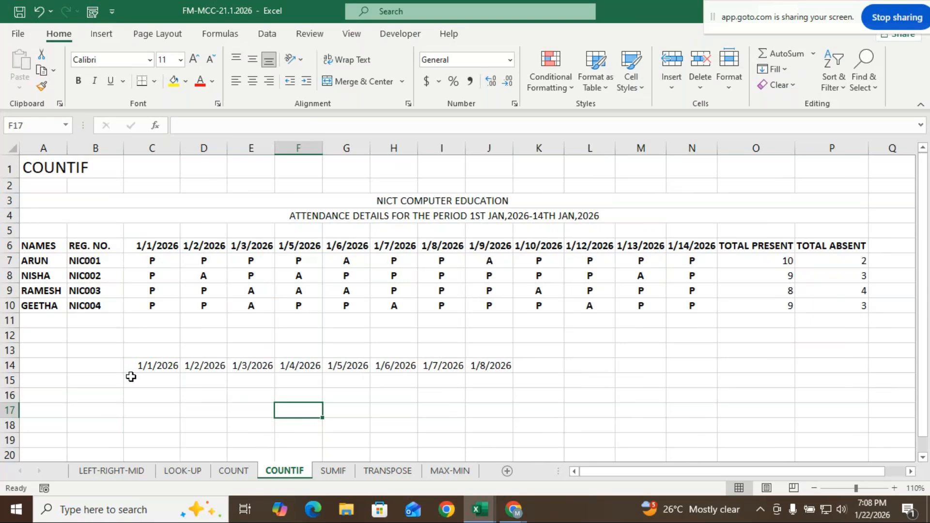
{"action": "left_click", "coordinate": [141, 364]}
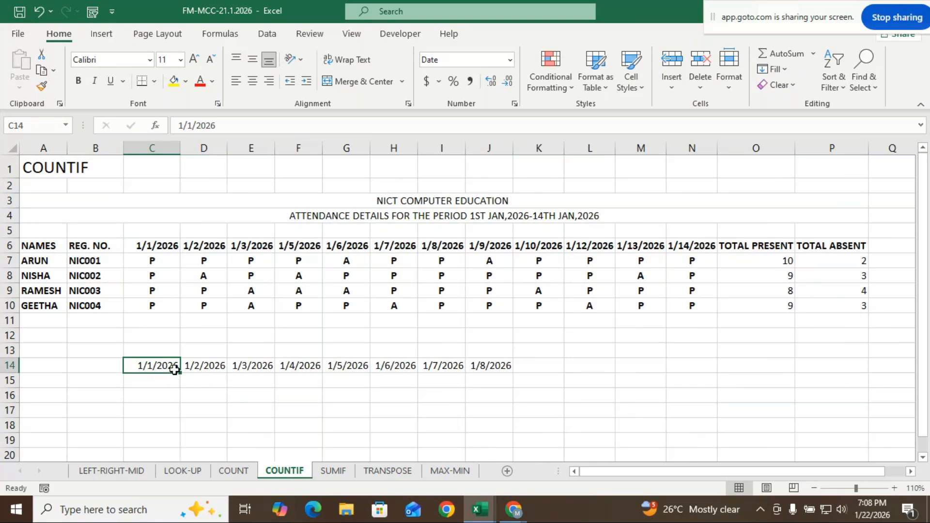
{"action": "left_click", "coordinate": [194, 361]}
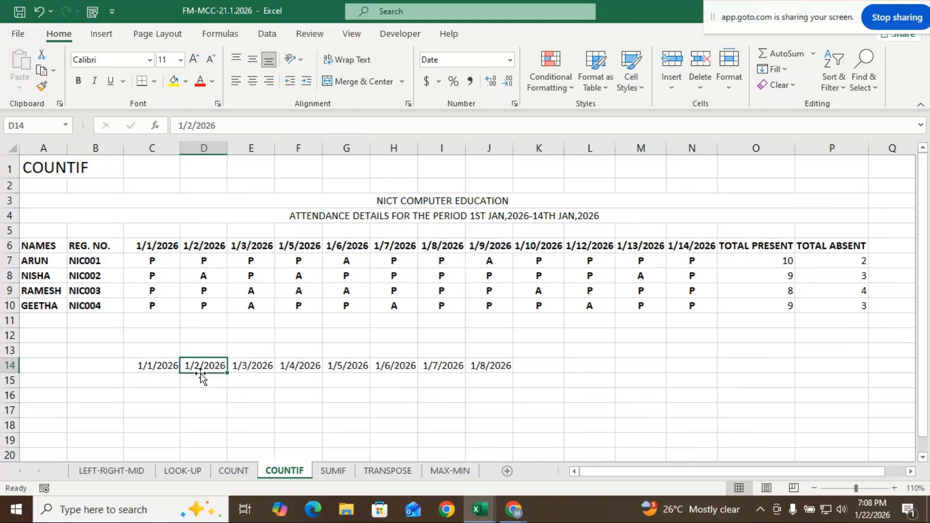
{"action": "left_click", "coordinate": [164, 395]}
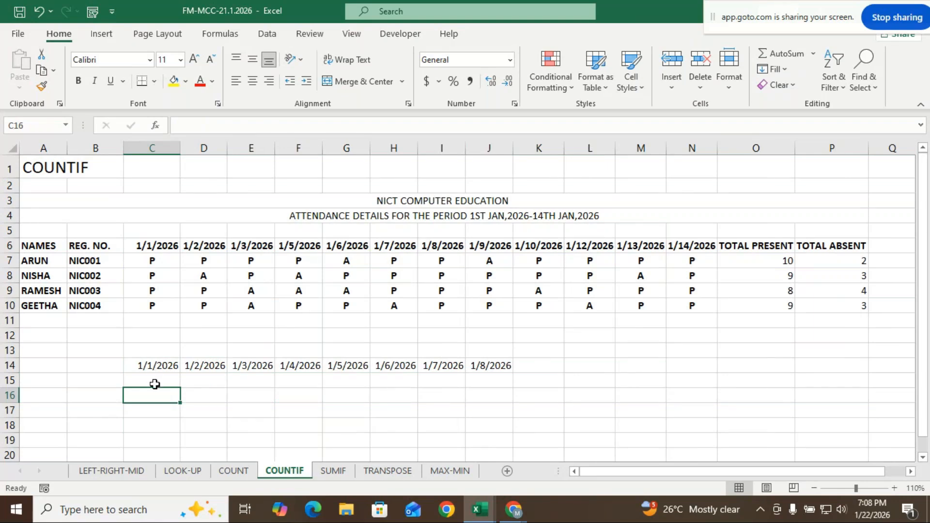
{"action": "mouse_move", "coordinate": [179, 148]}
{"action": "left_mouse_down"}
{"action": "mouse_move", "coordinate": [163, 147]}
{"action": "mouse_move", "coordinate": [180, 146]}
{"action": "left_mouse_up"}
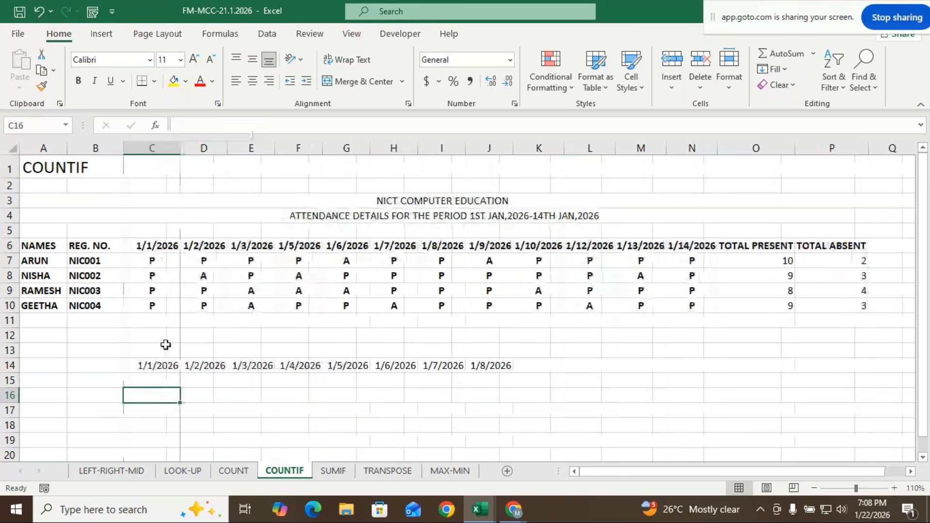
Enlarge the font of the date in C14 to 14 and return it to 11.
{"action": "left_click", "coordinate": [178, 367]}
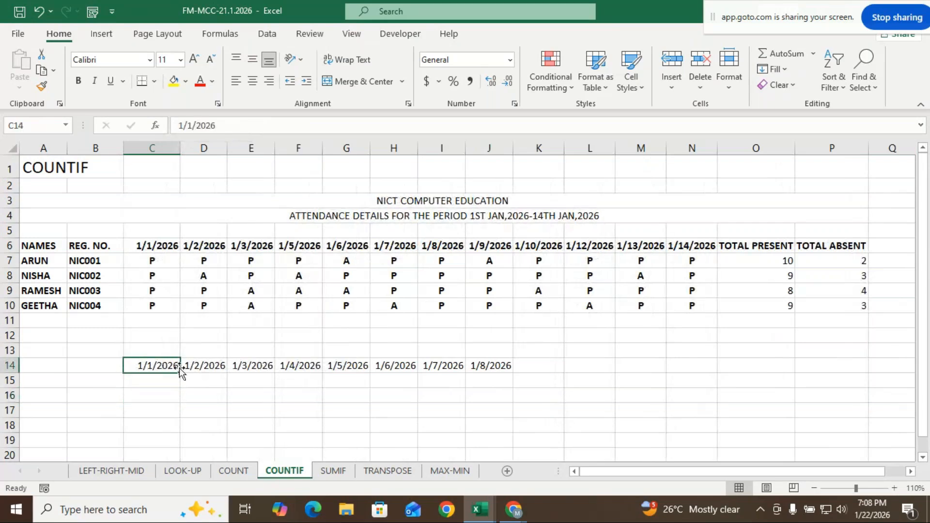
{"action": "left_click", "coordinate": [195, 60]}
{"action": "left_click", "coordinate": [195, 60]}
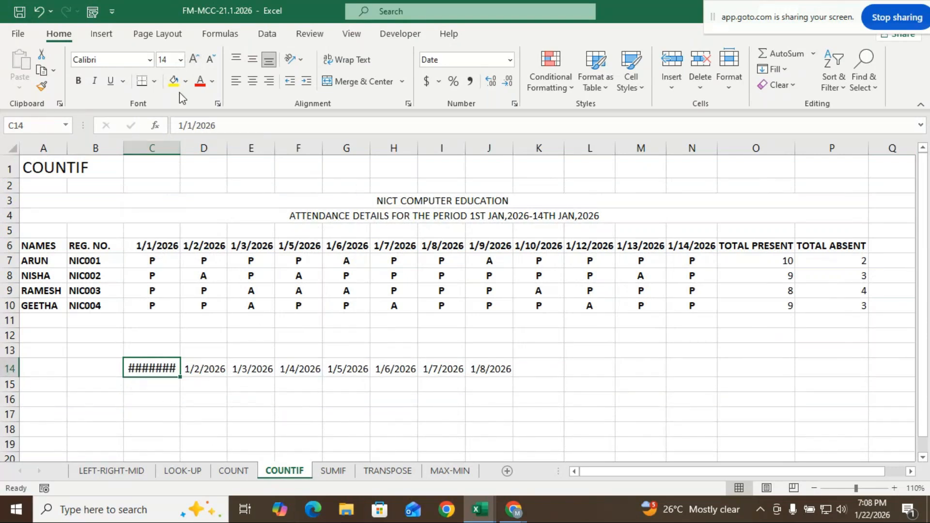
{"action": "left_click", "coordinate": [210, 61]}
{"action": "left_click", "coordinate": [211, 61]}
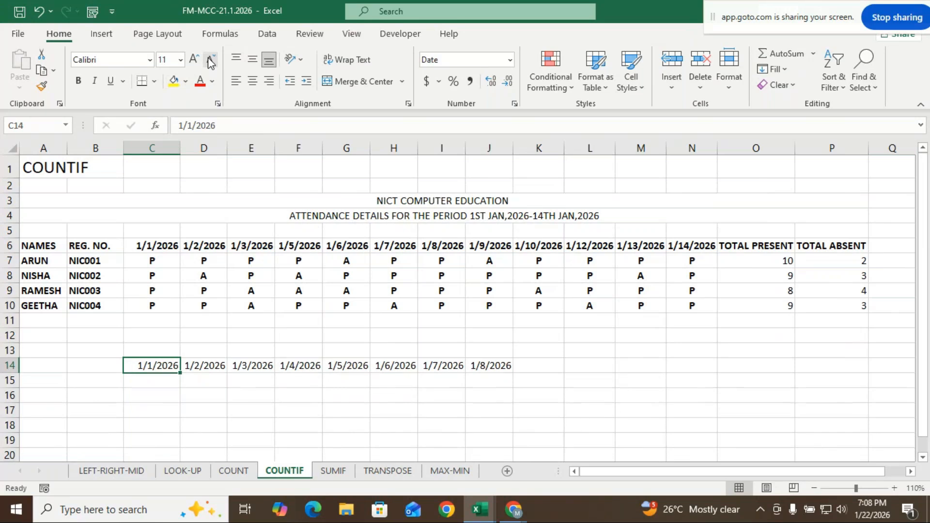
{"action": "left_click", "coordinate": [173, 390]}
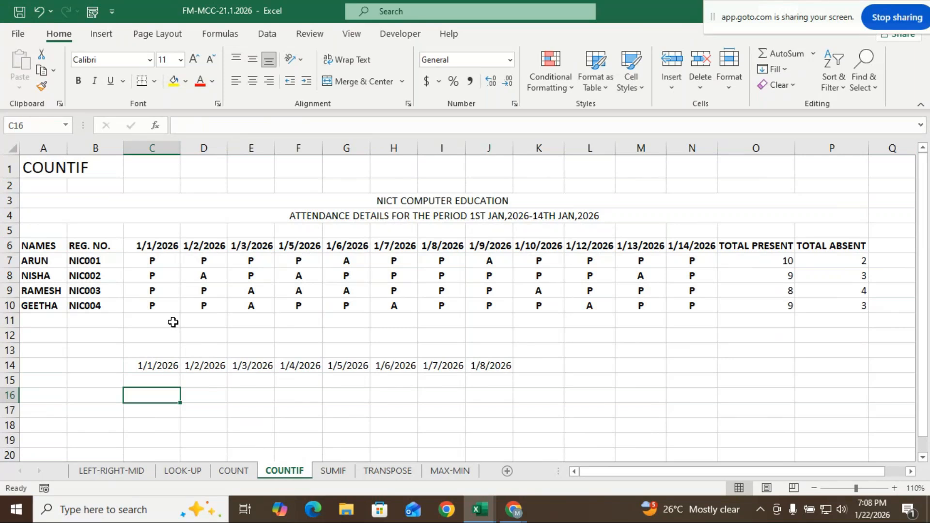
{"action": "left_click", "coordinate": [182, 151]}
{"action": "left_click", "coordinate": [180, 148]}
Extend the date series from C14:D14 across row 14 to 1/13/2026 in O14.
{"action": "left_click_drag", "start_coordinate": [168, 366], "coordinate": [198, 367]}
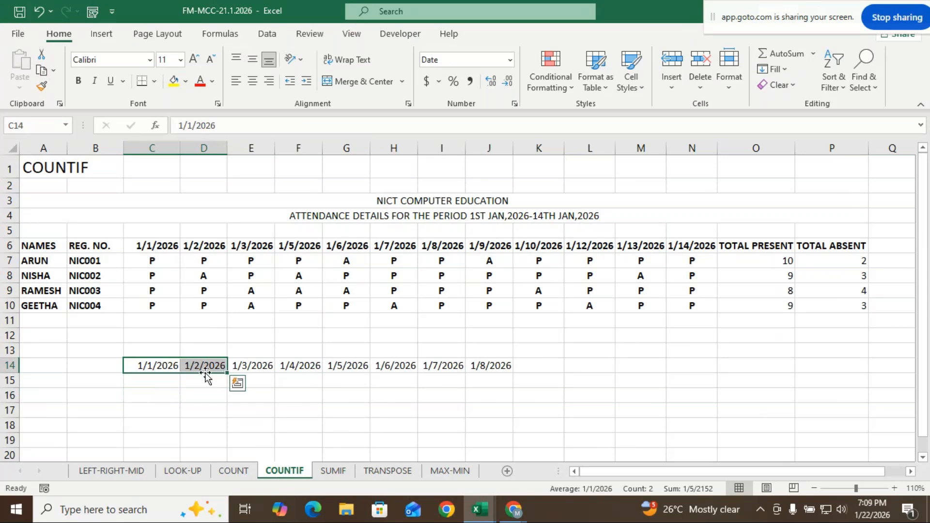
{"action": "left_click_drag", "start_coordinate": [224, 372], "coordinate": [768, 350]}
{"action": "left_click", "coordinate": [525, 426]}
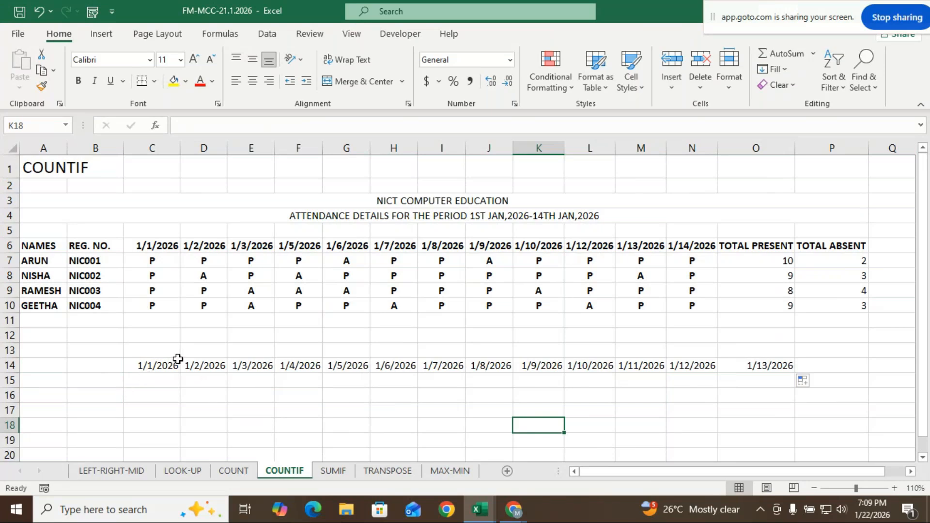
Switch the format of the date in C14 to Number and back to Short Date.
{"action": "left_click", "coordinate": [165, 365]}
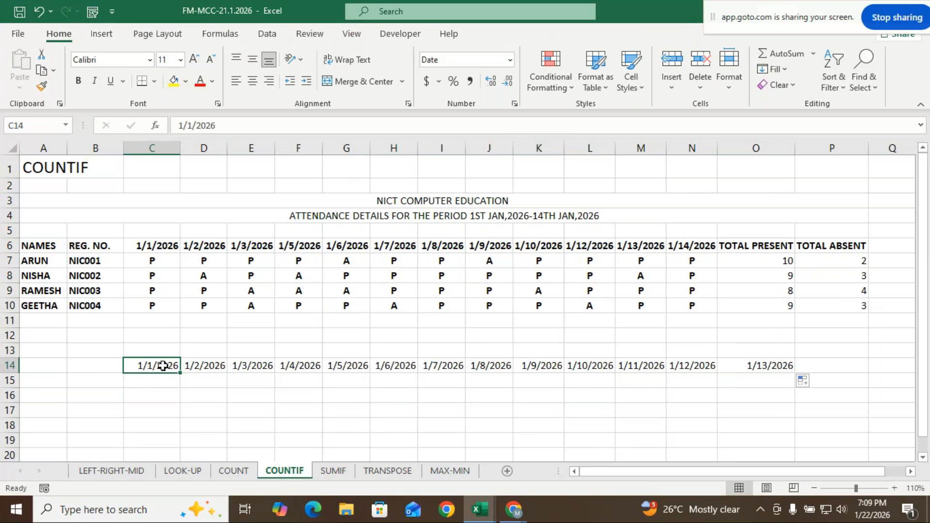
{"action": "left_click", "coordinate": [446, 60]}
{"action": "left_click", "coordinate": [423, 61]}
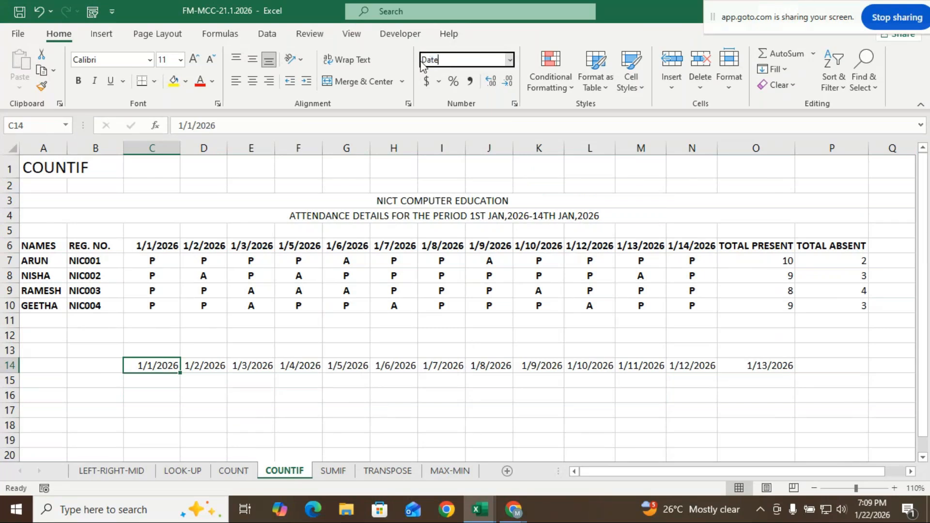
{"action": "left_click", "coordinate": [511, 60]}
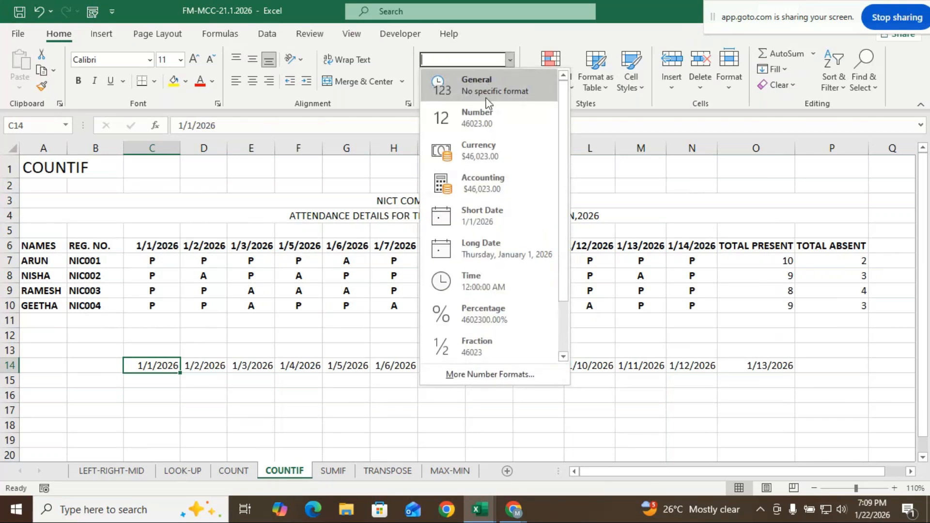
{"action": "left_click", "coordinate": [483, 112]}
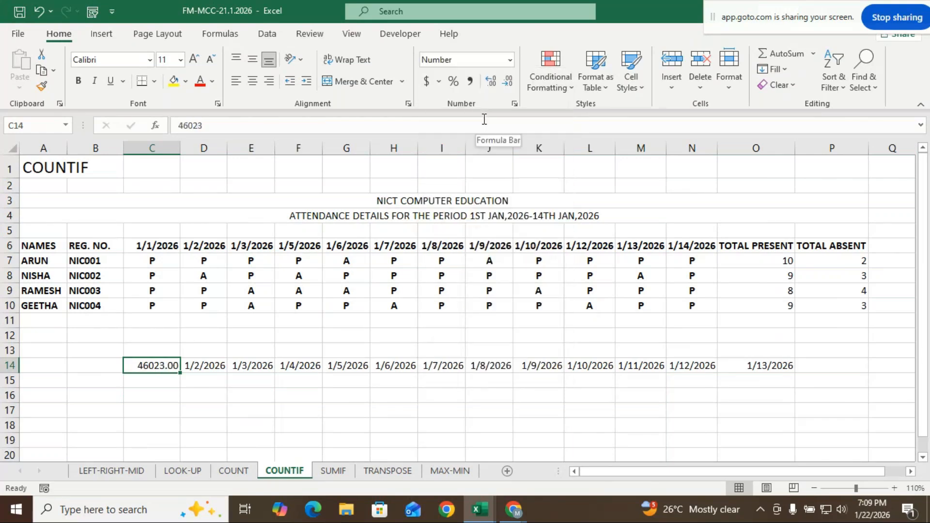
{"action": "left_click", "coordinate": [511, 60]}
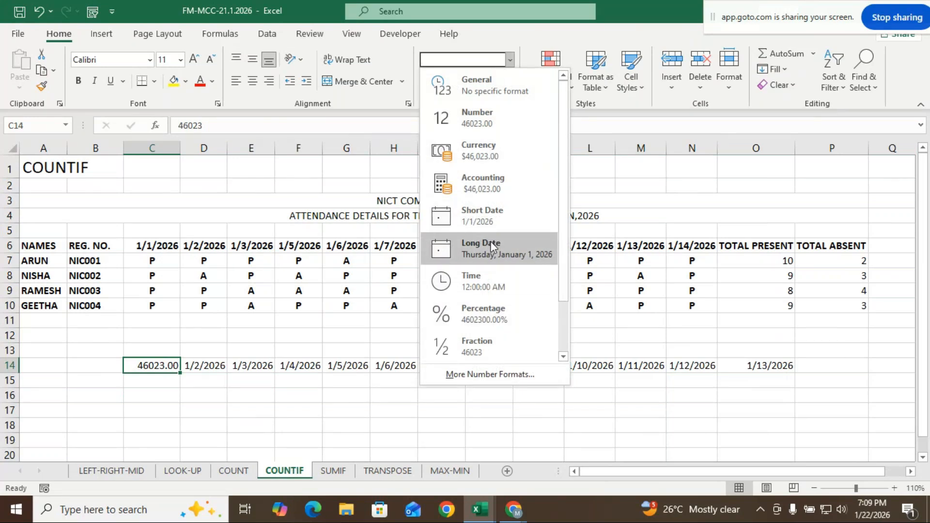
{"action": "left_click", "coordinate": [489, 217]}
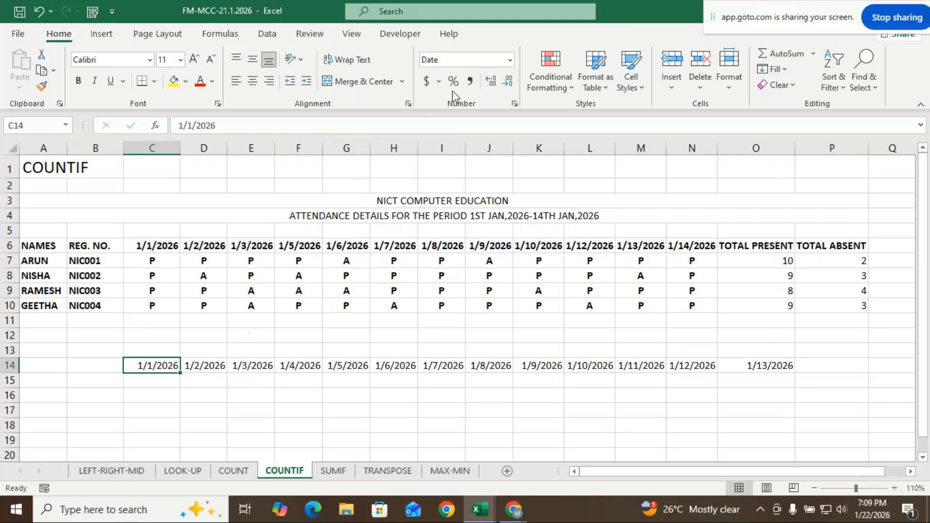
{"action": "left_click", "coordinate": [449, 62]}
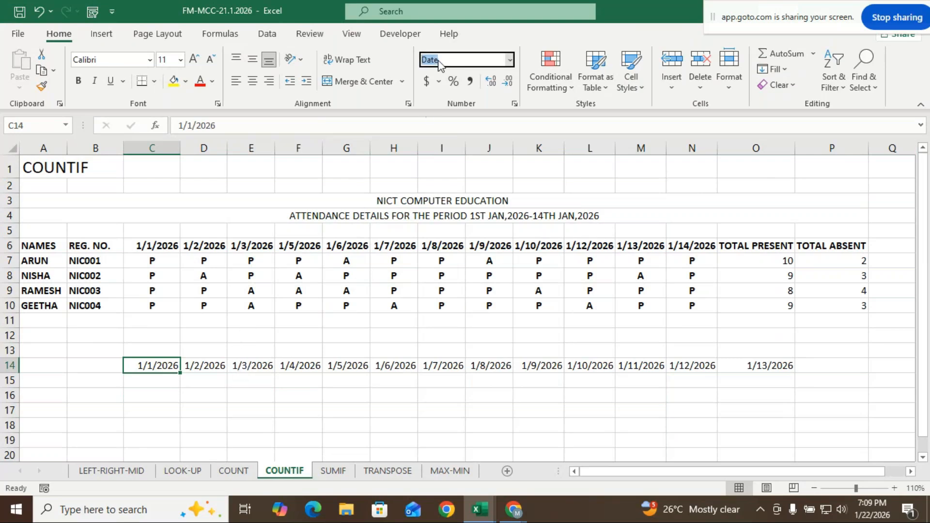
{"action": "left_click", "coordinate": [449, 58]}
{"action": "left_click", "coordinate": [135, 406]}
Clear the contents of the date series in C14:O14.
{"action": "left_click_drag", "start_coordinate": [141, 369], "coordinate": [781, 371]}
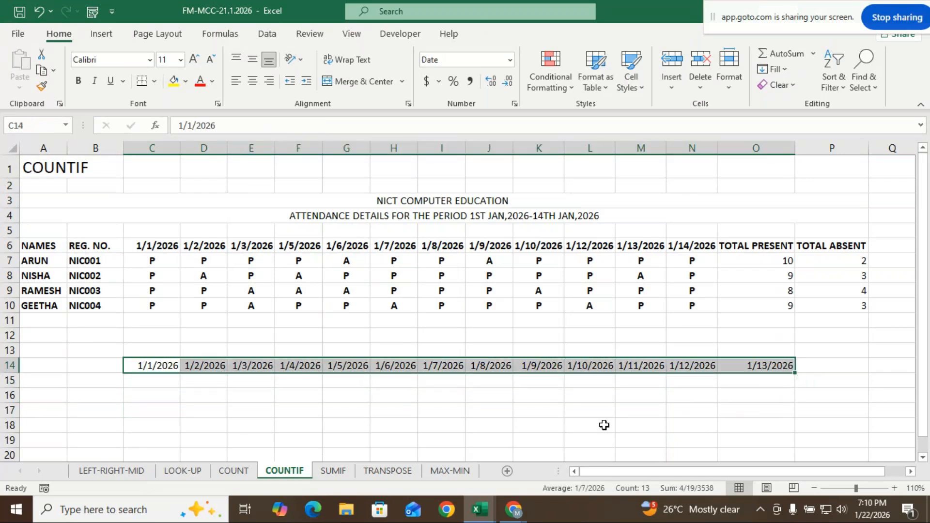
{"action": "left_click", "coordinate": [153, 360]}
{"action": "left_click_drag", "start_coordinate": [164, 367], "coordinate": [769, 365]}
{"action": "right_click", "coordinate": [769, 364]}
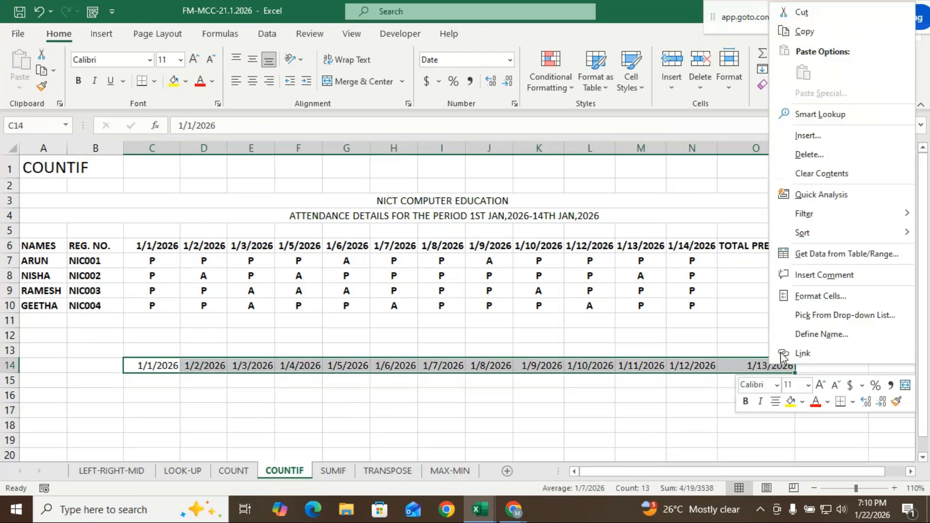
{"action": "left_click", "coordinate": [811, 172]}
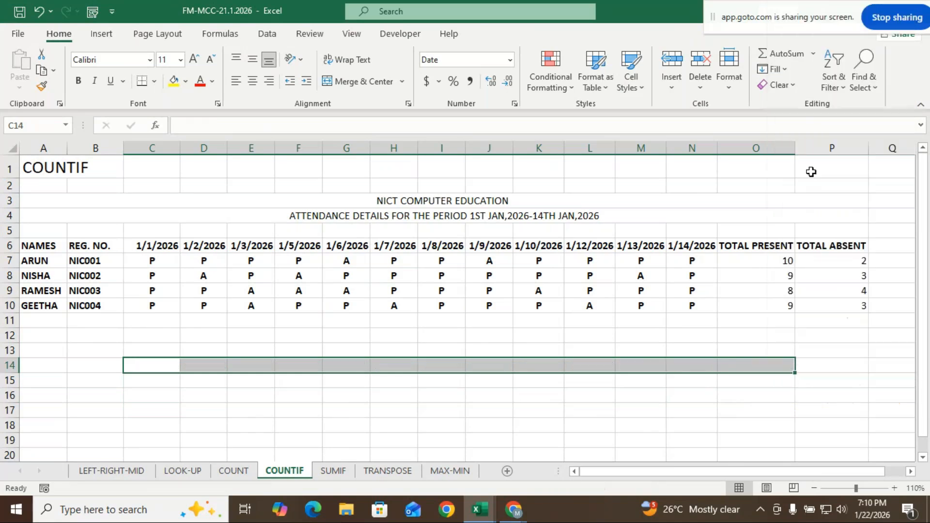
{"action": "left_click", "coordinate": [377, 378]}
{"action": "left_click", "coordinate": [159, 360]}
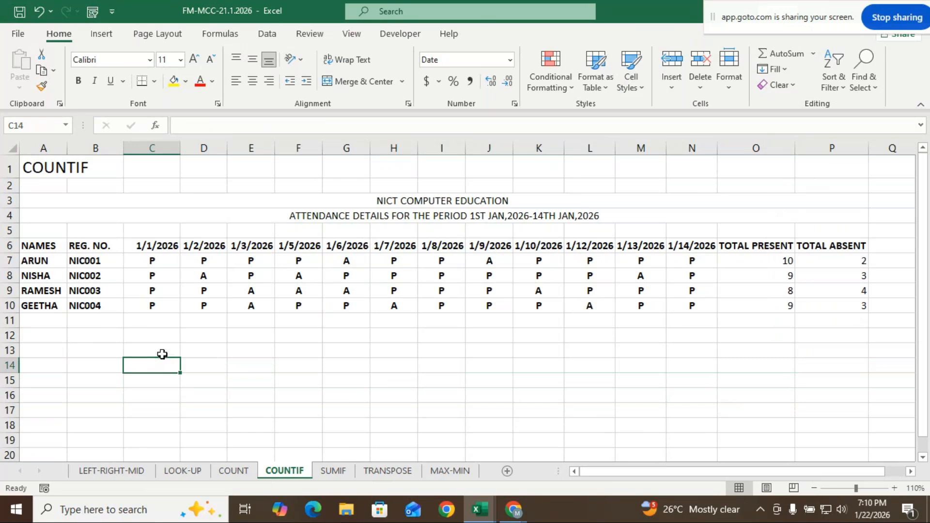
Enter the date 01/01/2026 in cell C14 below the attendance table.
{"action": "left_click", "coordinate": [168, 366]}
{"action": "type", "text": "01"}
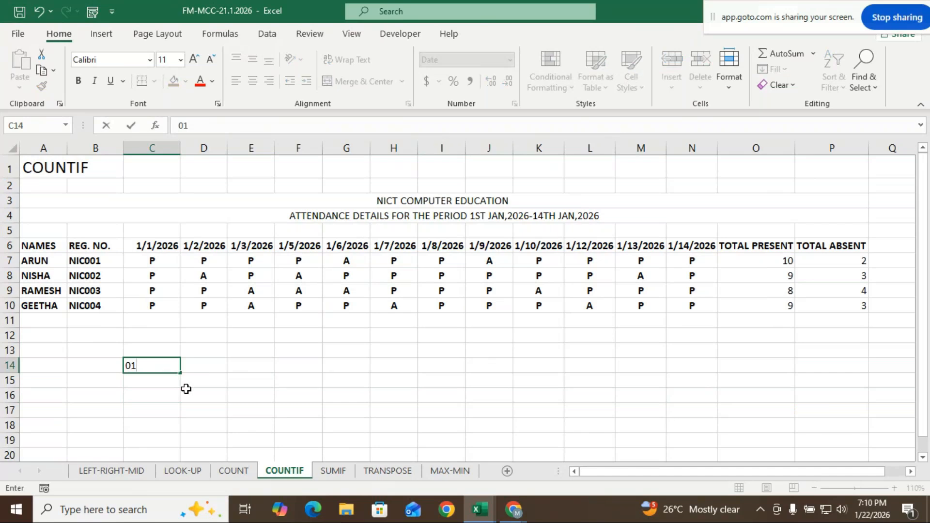
{"action": "type", "text": "/01/2026"}
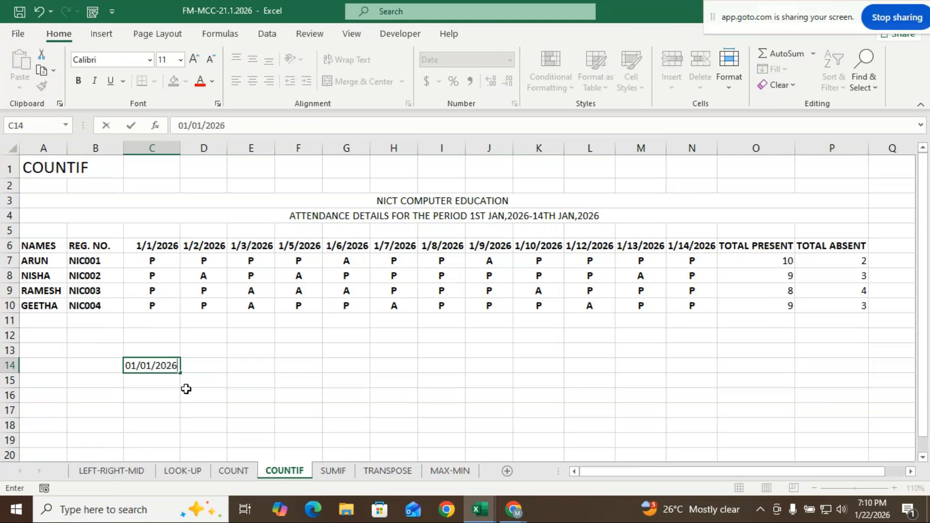
{"action": "left_click", "coordinate": [187, 409]}
Enter the date 01/02/2026 in cell D14.
{"action": "left_click", "coordinate": [208, 366]}
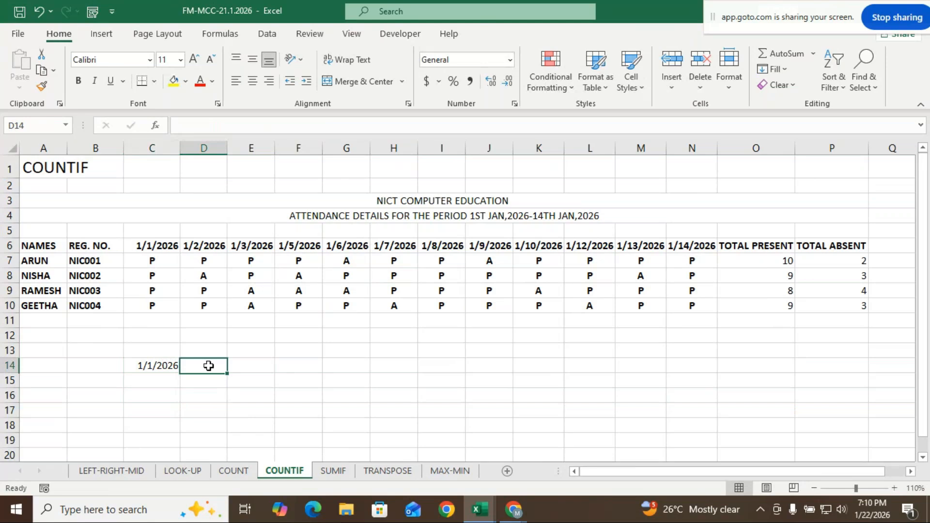
{"action": "type", "text": "0"}
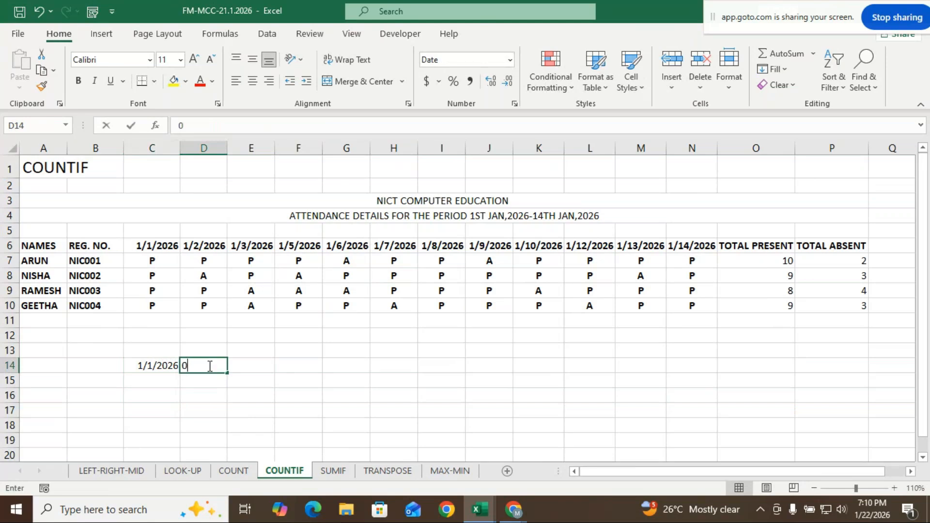
{"action": "type", "text": "1/0"}
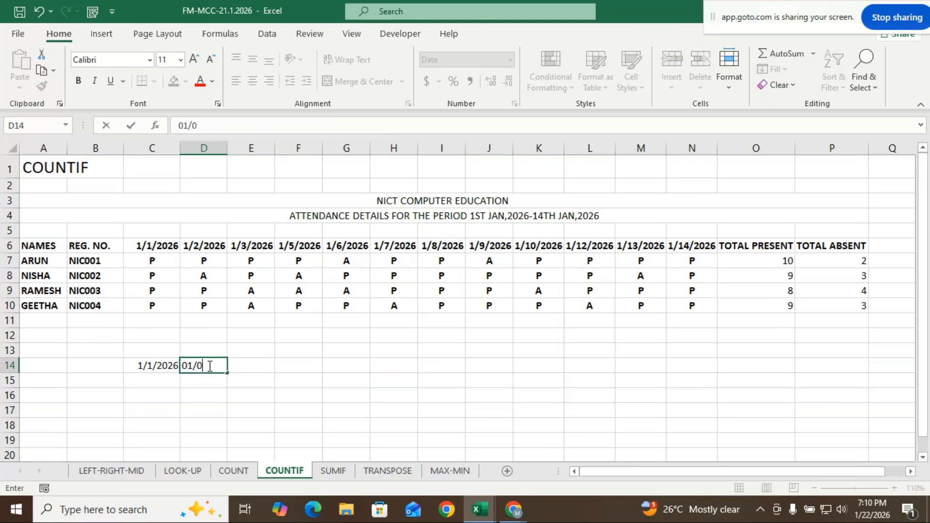
{"action": "type", "text": "2/2026"}
{"action": "key", "text": "Tab"}
{"action": "left_click", "coordinate": [244, 436]}
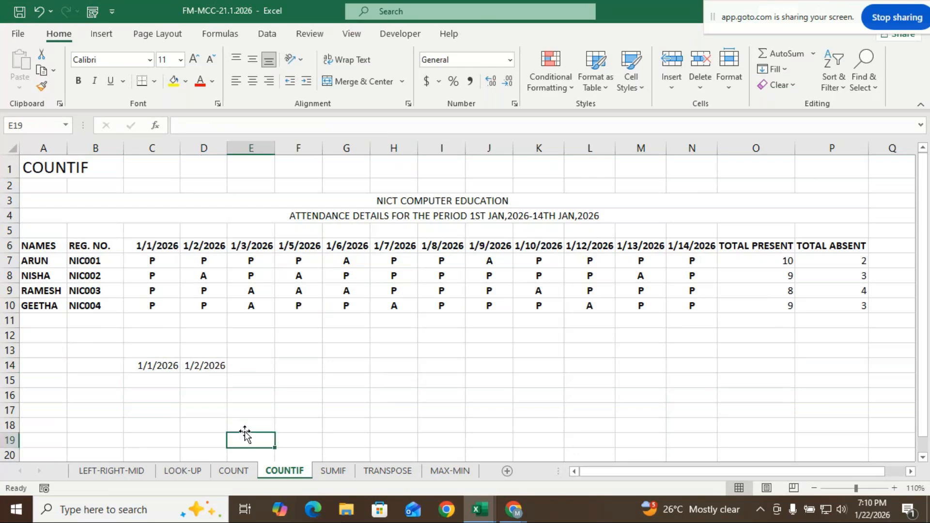
Extend the two dates in C14:D14 as a daily series across to J14.
{"action": "left_click_drag", "start_coordinate": [143, 367], "coordinate": [224, 365]}
{"action": "left_click", "coordinate": [189, 391]}
{"action": "left_click", "coordinate": [160, 365]}
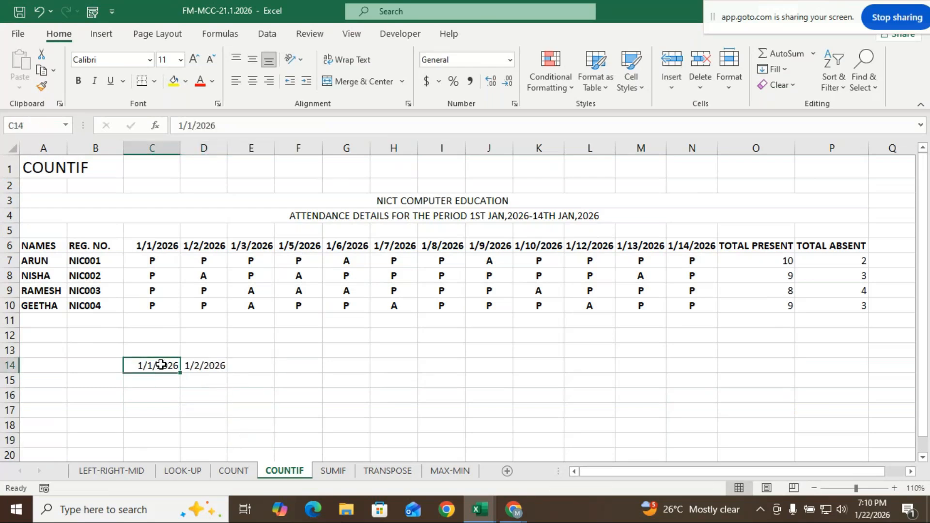
{"action": "left_click_drag", "start_coordinate": [165, 364], "coordinate": [221, 365]}
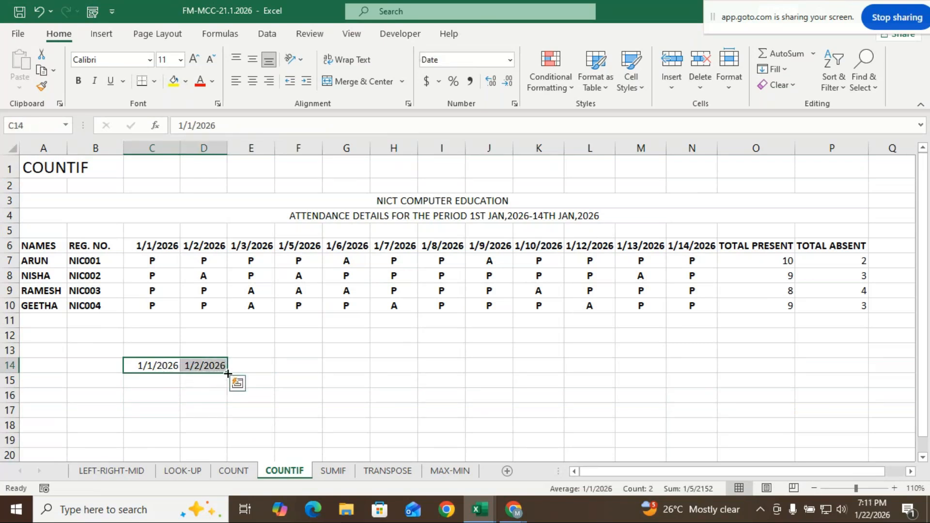
{"action": "left_click_drag", "start_coordinate": [228, 373], "coordinate": [517, 371]}
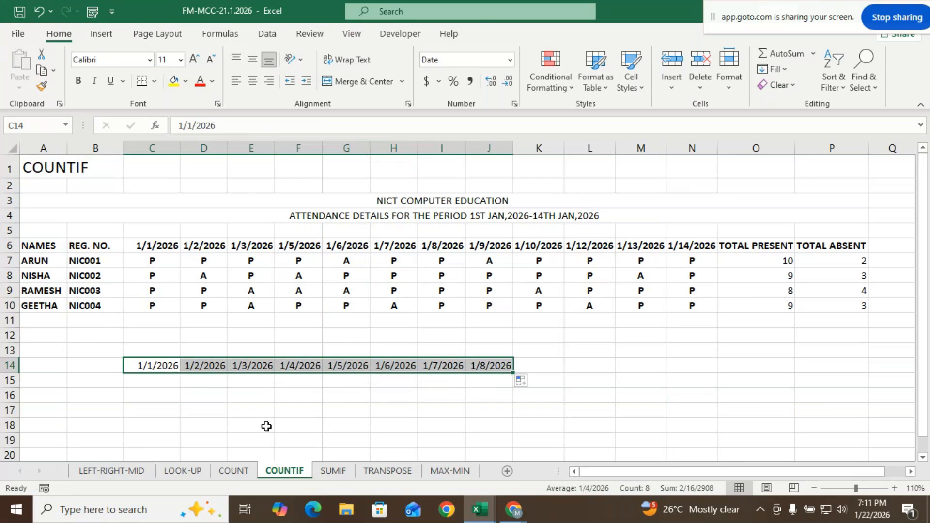
Check the number format of the date series in C14:J14.
{"action": "left_click", "coordinate": [234, 421]}
{"action": "left_click_drag", "start_coordinate": [145, 368], "coordinate": [486, 369]}
{"action": "left_click", "coordinate": [430, 65]}
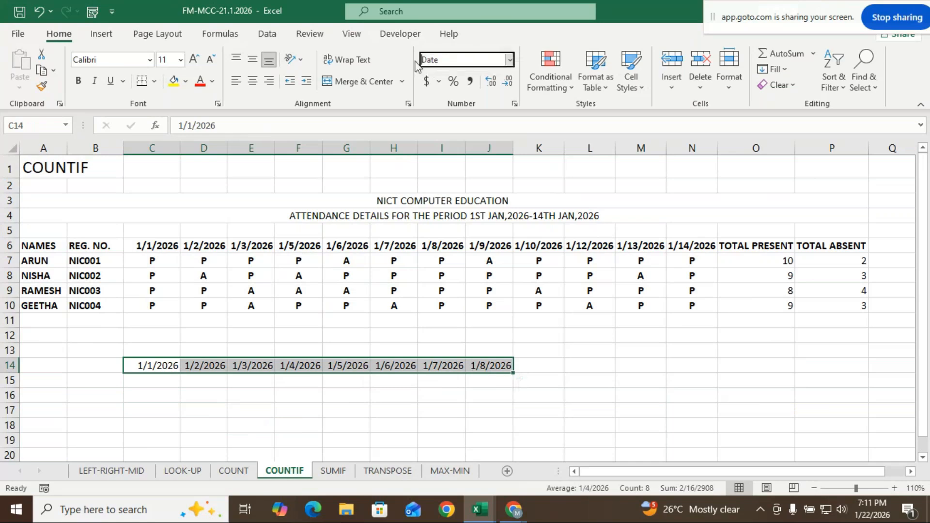
{"action": "left_click", "coordinate": [312, 400]}
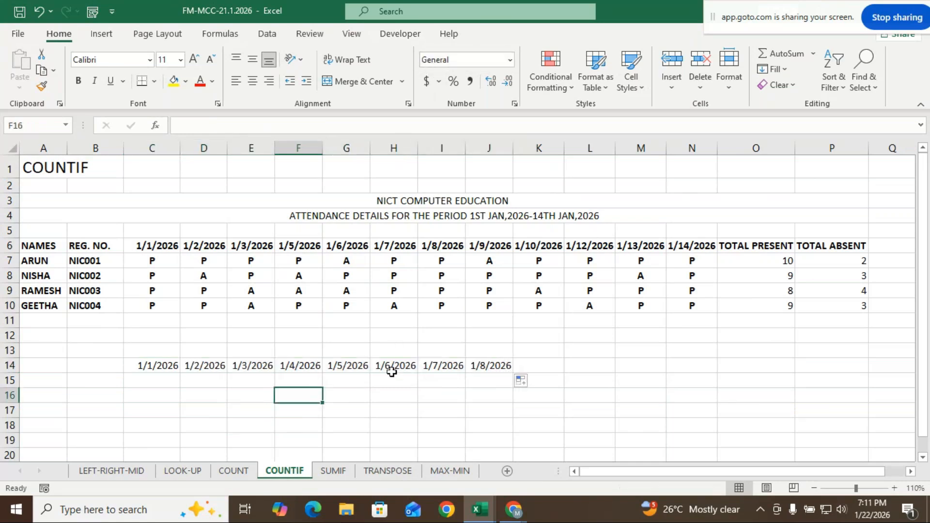
{"action": "left_click", "coordinate": [392, 412]}
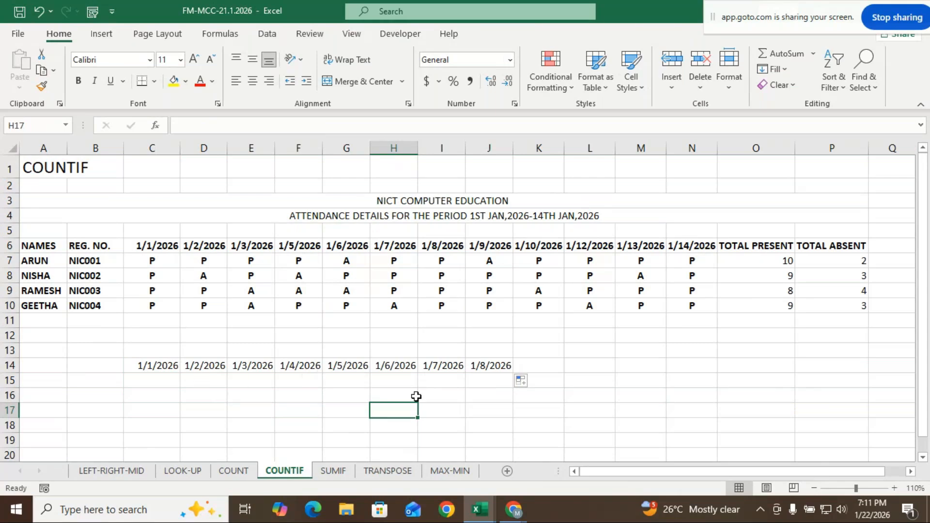
{"action": "left_click", "coordinate": [310, 416]}
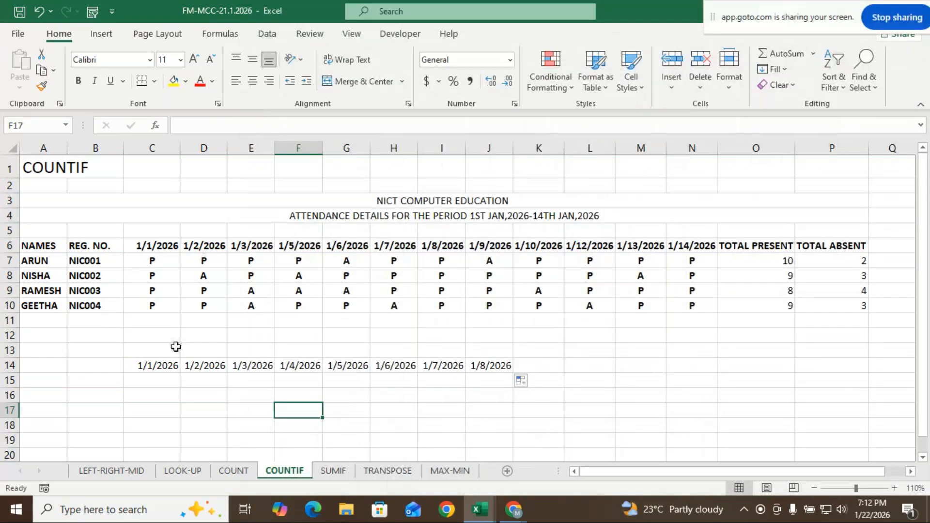
Apply the Short Date number format to the first date in cell C14.
{"action": "left_click", "coordinate": [162, 366]}
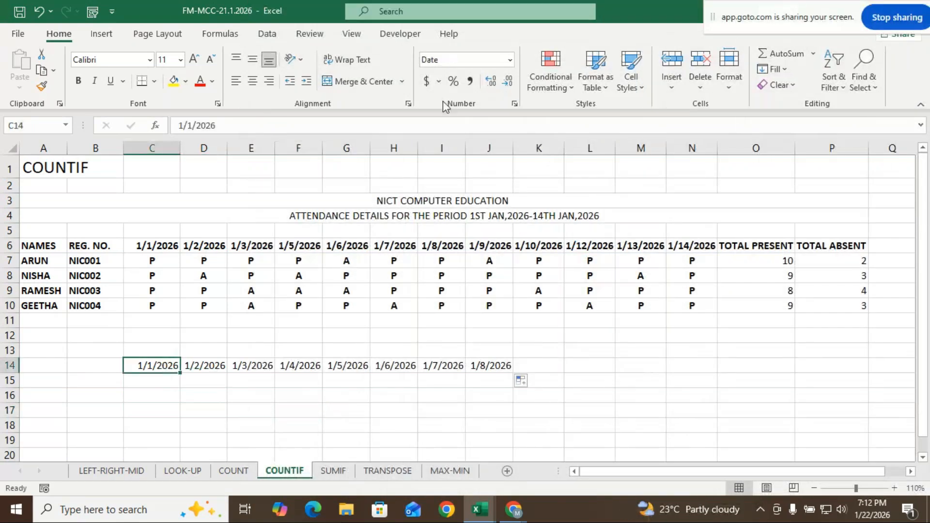
{"action": "left_click", "coordinate": [441, 59]}
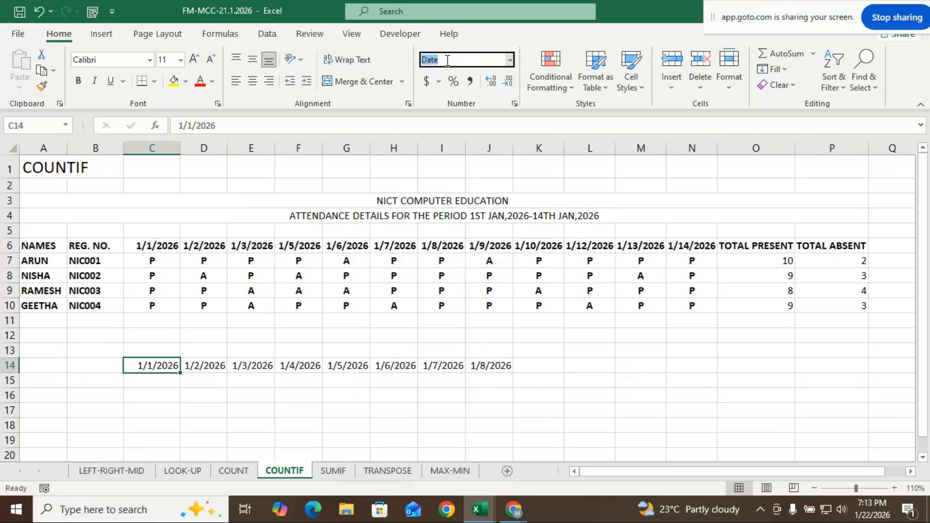
{"action": "left_click", "coordinate": [510, 60]}
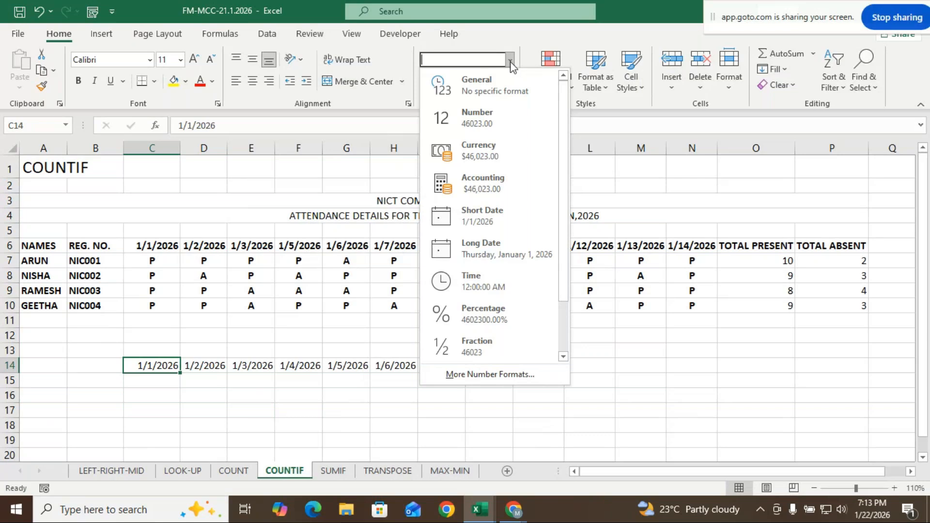
{"action": "left_click", "coordinate": [510, 225]}
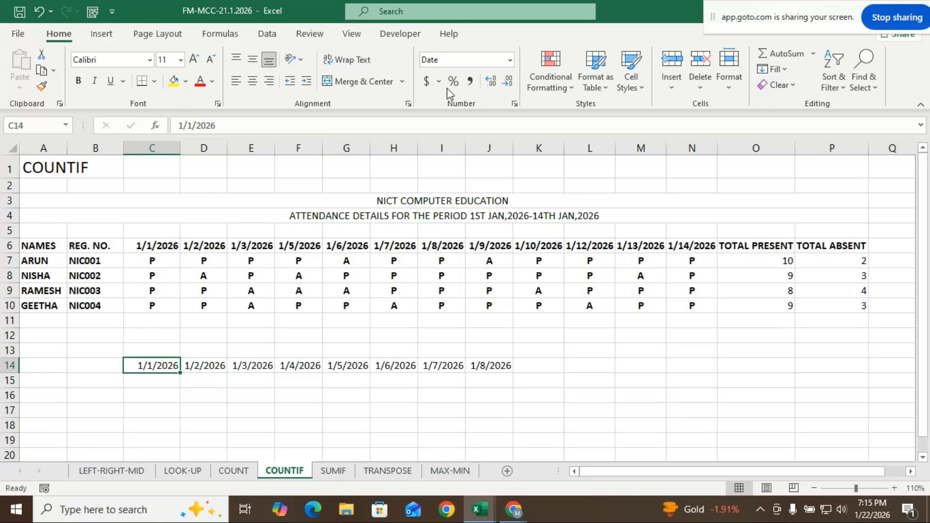
{"action": "left_click", "coordinate": [390, 395]}
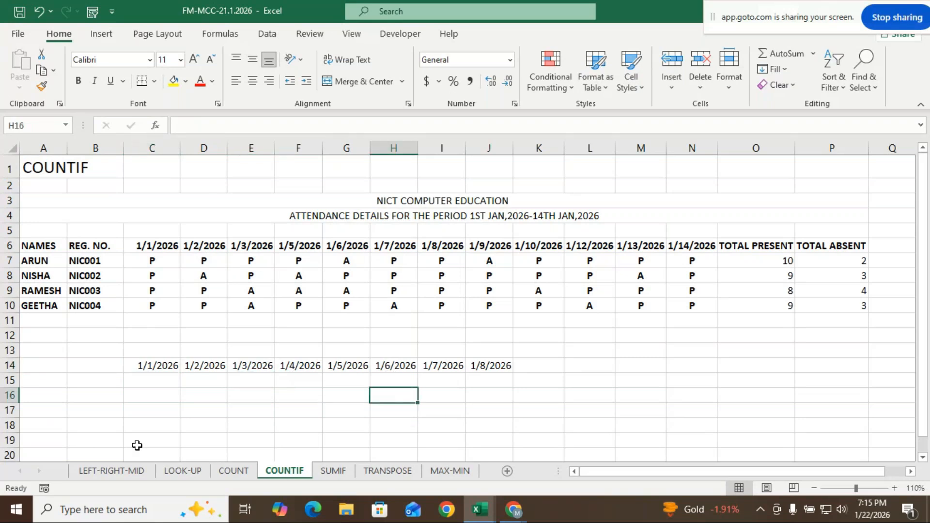
{"action": "left_click", "coordinate": [154, 321]}
{"action": "left_click", "coordinate": [140, 365]}
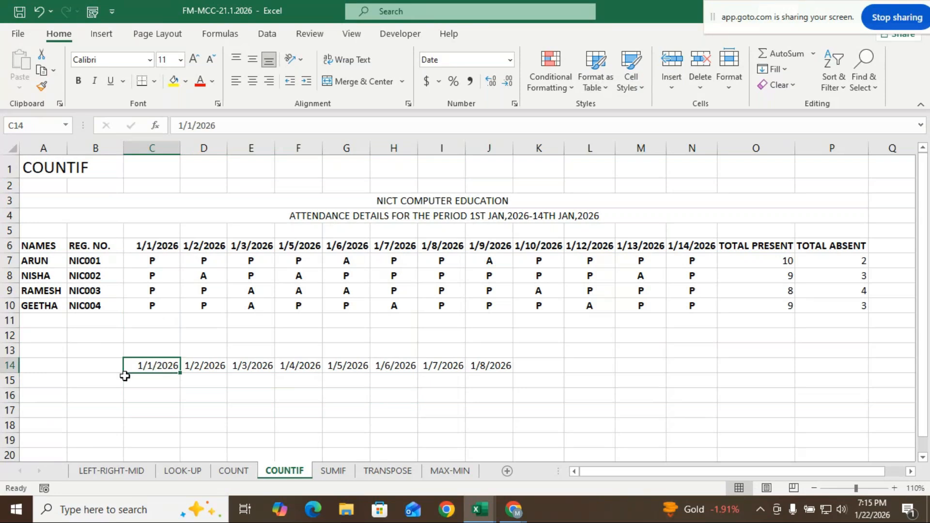
{"action": "left_click", "coordinate": [174, 381]}
{"action": "left_click", "coordinate": [173, 370]}
{"action": "left_click", "coordinate": [229, 371]}
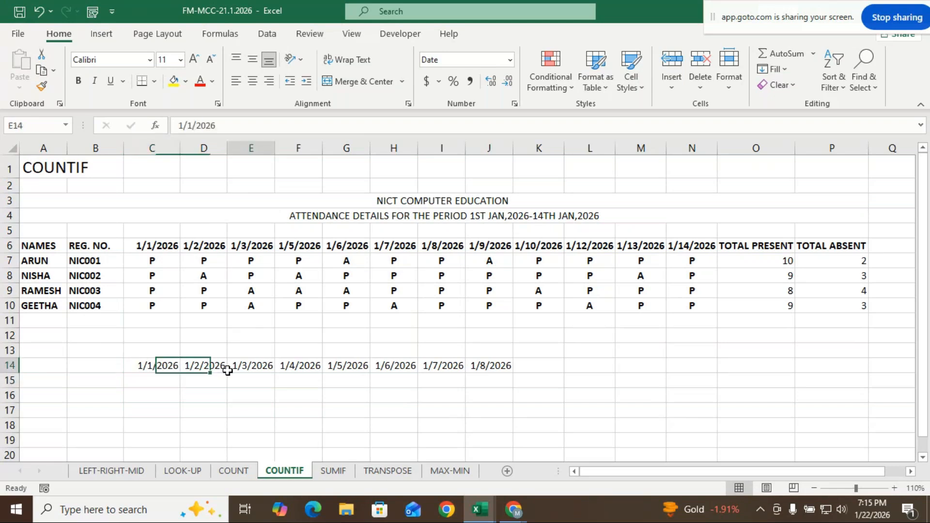
{"action": "left_click", "coordinate": [146, 368]}
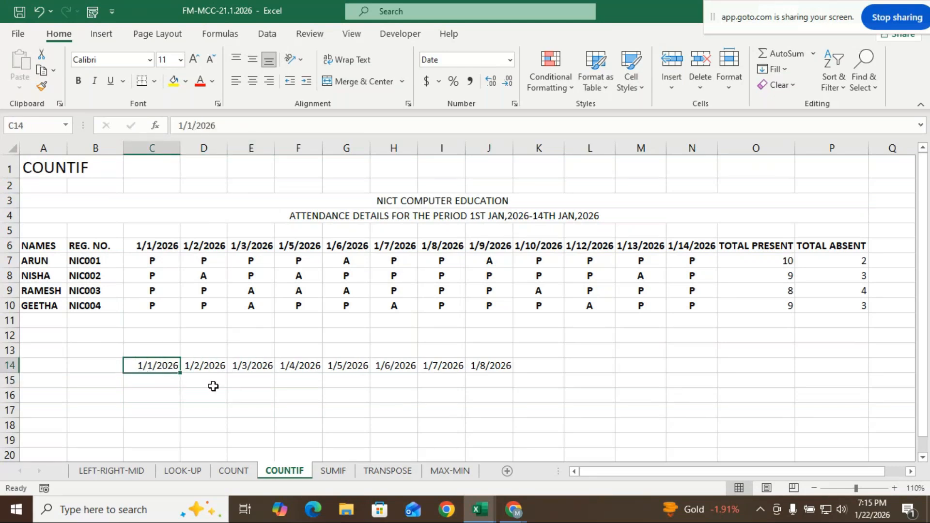
{"action": "left_click", "coordinate": [159, 384]}
{"action": "left_click", "coordinate": [159, 368]}
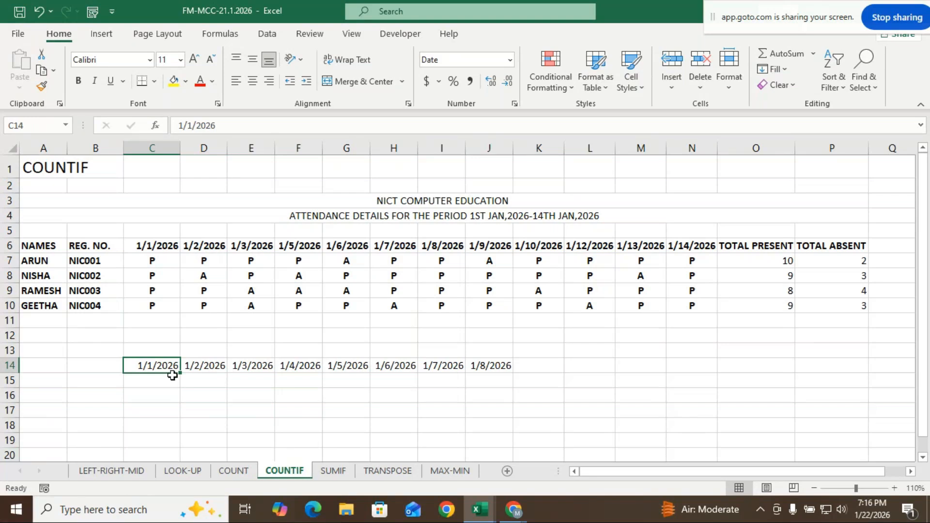
{"action": "left_click", "coordinate": [152, 410]}
Go through the dates in C14:J14 one cell at a time to examine each value.
{"action": "left_click", "coordinate": [161, 368]}
{"action": "left_click", "coordinate": [194, 367]}
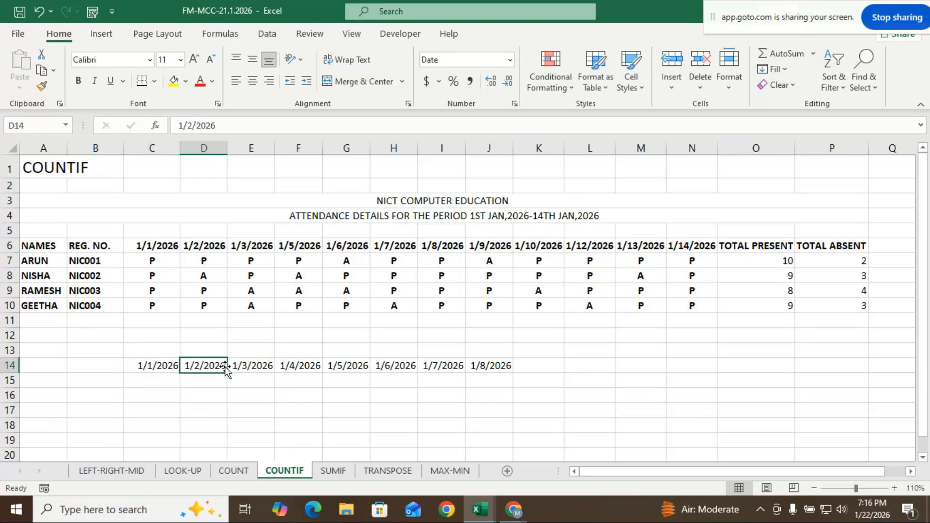
{"action": "left_click", "coordinate": [247, 369]}
{"action": "left_click", "coordinate": [301, 366]}
{"action": "left_click", "coordinate": [346, 367]}
{"action": "left_click", "coordinate": [394, 366]}
{"action": "left_click", "coordinate": [442, 367]}
{"action": "left_click", "coordinate": [486, 371]}
{"action": "left_click", "coordinate": [442, 372]}
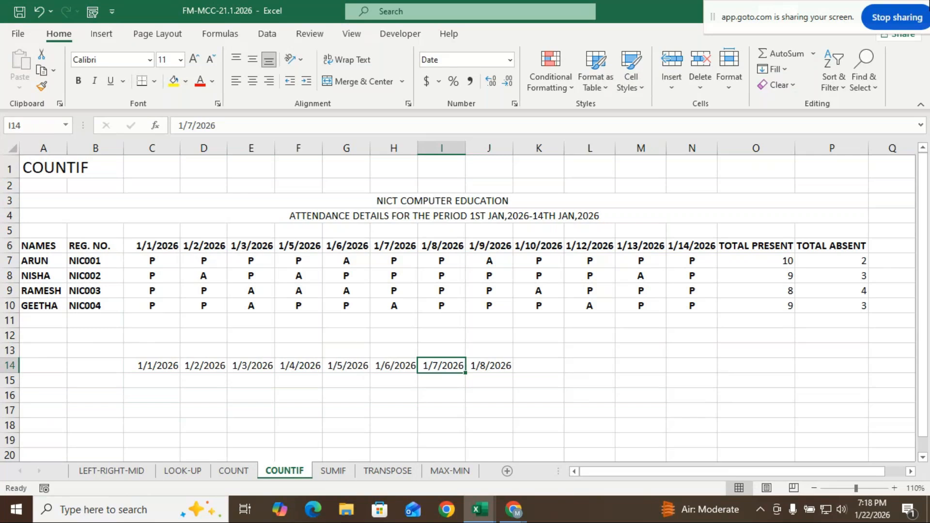
Open the SUMIF sheet and examine the sales rep table and the criteria listed below it.
{"action": "left_click", "coordinate": [329, 470]}
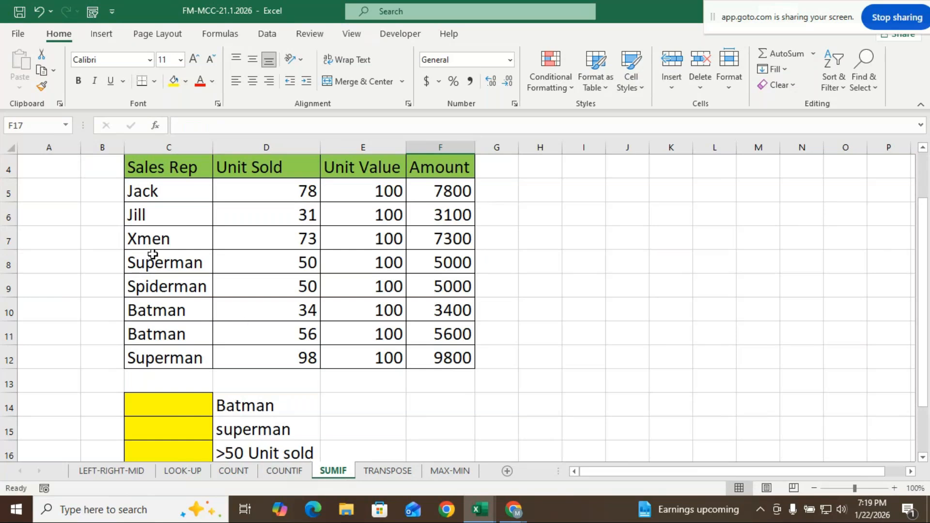
{"action": "scroll", "coordinate": [168, 255], "scroll_direction": "up", "scroll_amount": 1}
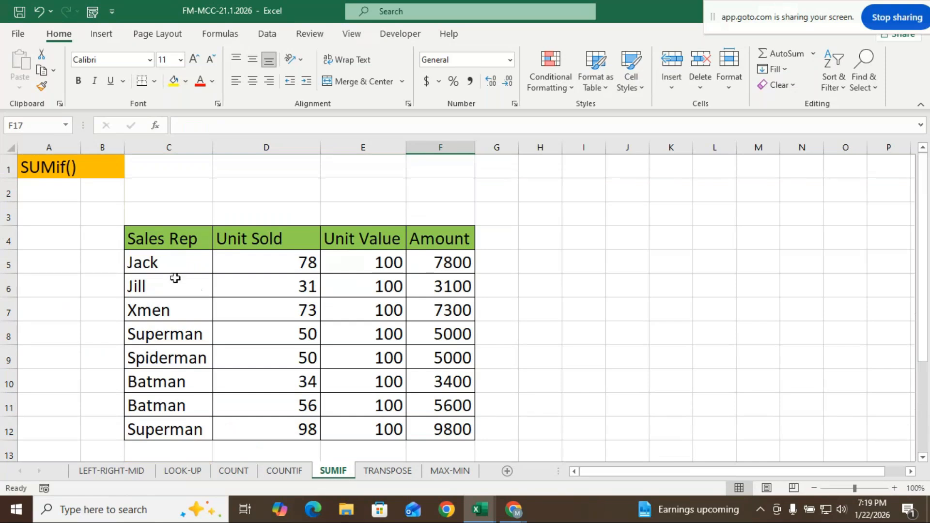
{"action": "scroll", "coordinate": [173, 286], "scroll_direction": "down", "scroll_amount": 1}
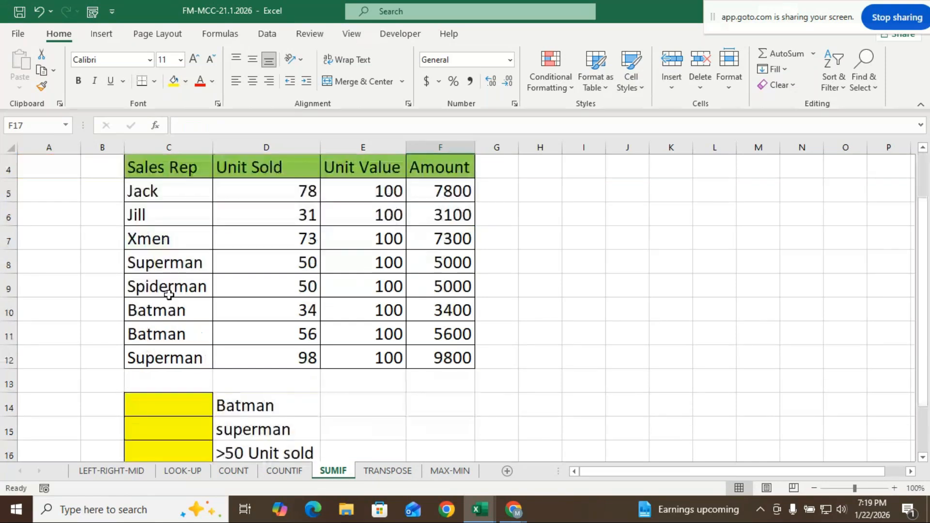
{"action": "scroll", "coordinate": [168, 294], "scroll_direction": "up", "scroll_amount": 3}
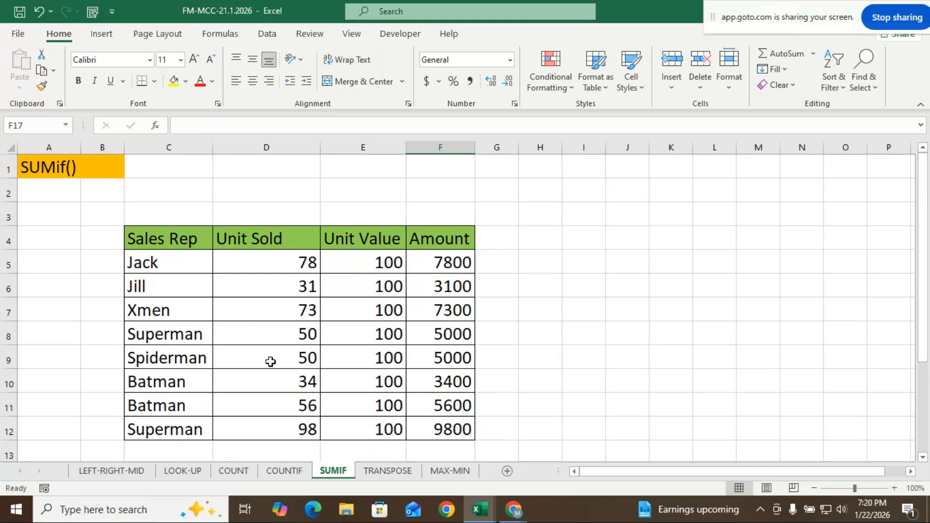
{"action": "scroll", "coordinate": [270, 362], "scroll_direction": "down", "scroll_amount": 1}
{"action": "scroll", "coordinate": [270, 361], "scroll_direction": "down", "scroll_amount": 2}
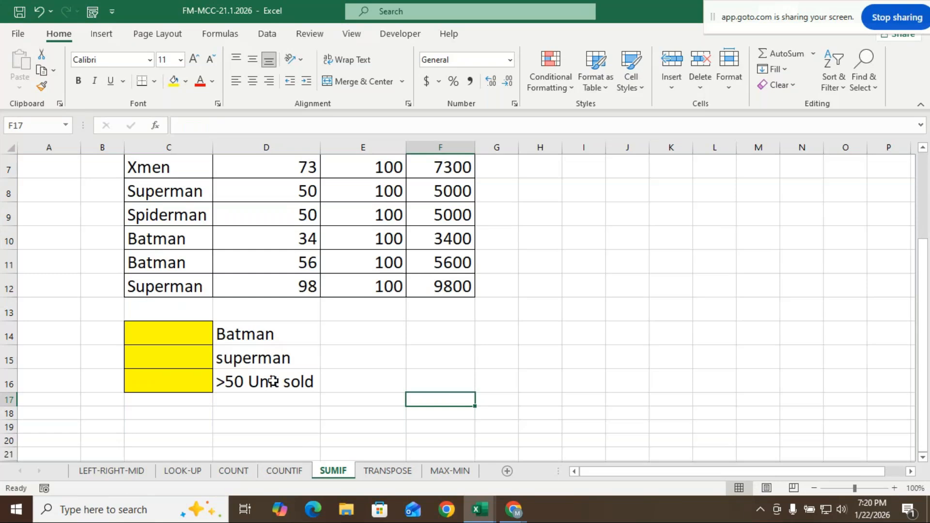
{"action": "scroll", "coordinate": [271, 385], "scroll_direction": "up", "scroll_amount": 2}
{"action": "scroll", "coordinate": [269, 392], "scroll_direction": "down", "scroll_amount": 1}
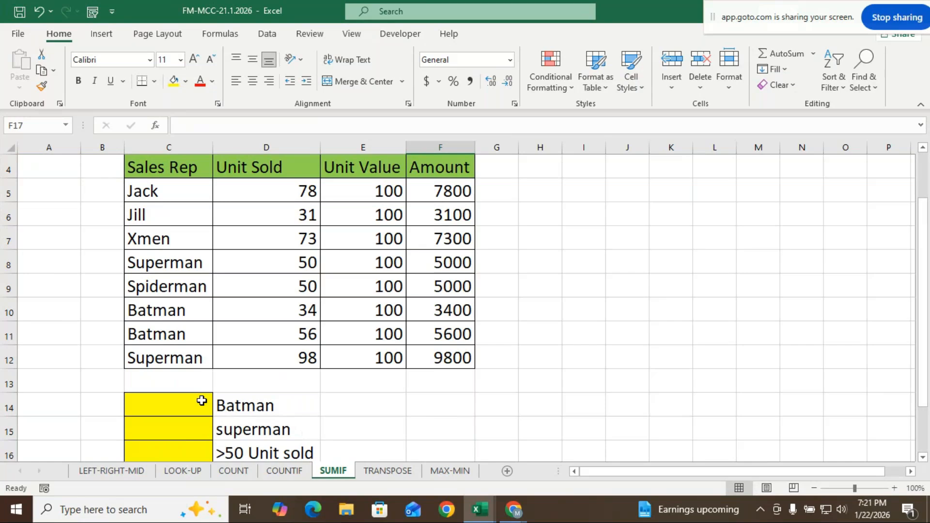
Total Batman's sales amounts in cell C14 with the formula =SUMIF(C5:C12,"BATMAN",F5:F12).
{"action": "left_click", "coordinate": [187, 400]}
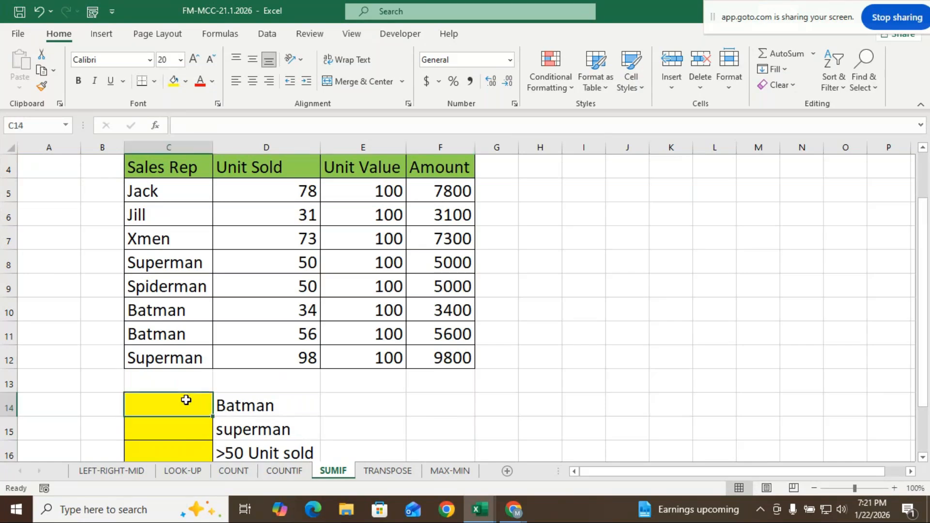
{"action": "type", "text": "=S"}
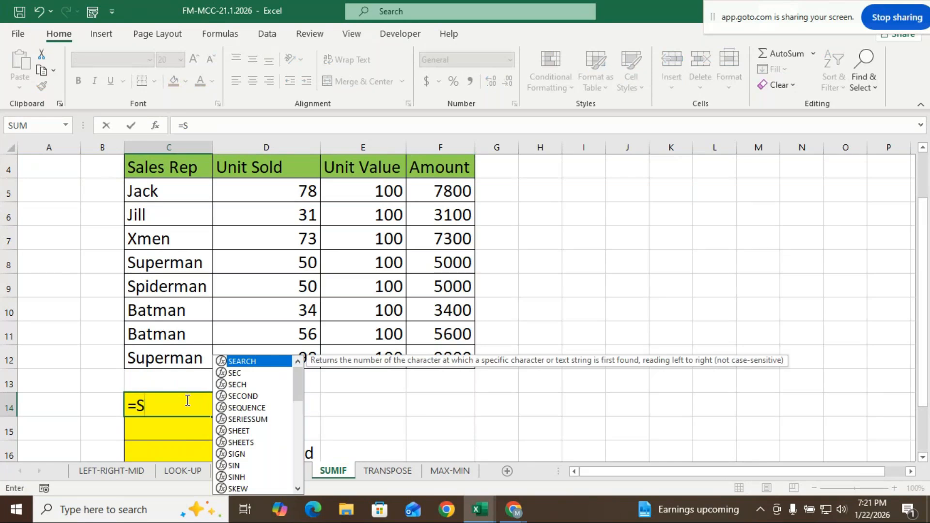
{"action": "type", "text": "UMI"}
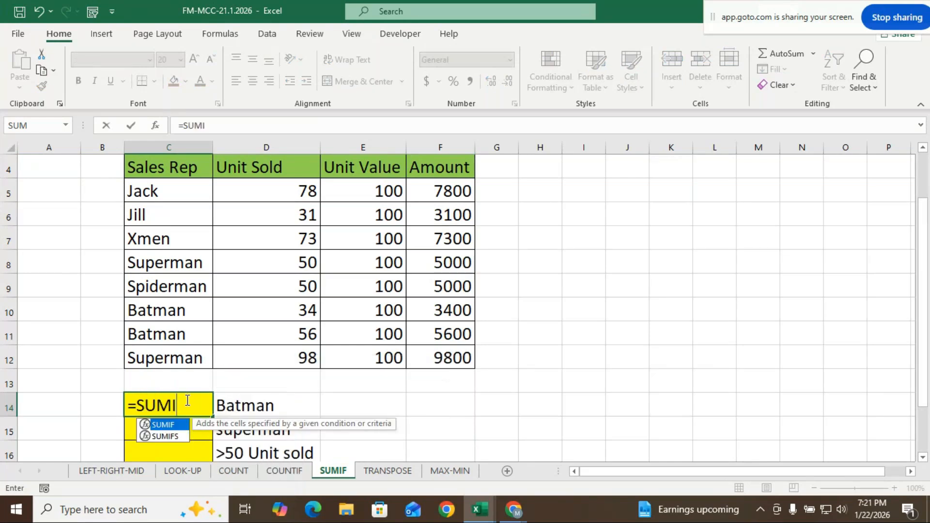
{"action": "double_click", "coordinate": [172, 428]}
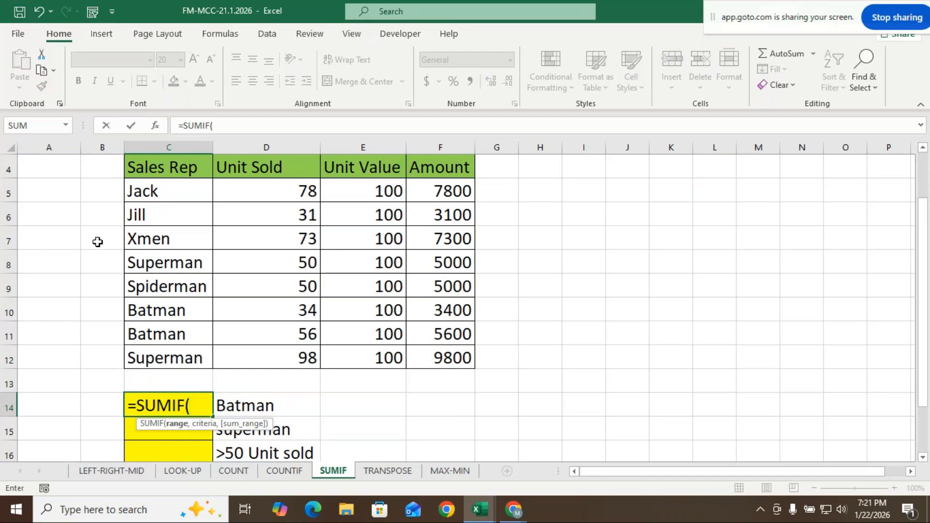
{"action": "left_click_drag", "start_coordinate": [152, 181], "coordinate": [157, 362]}
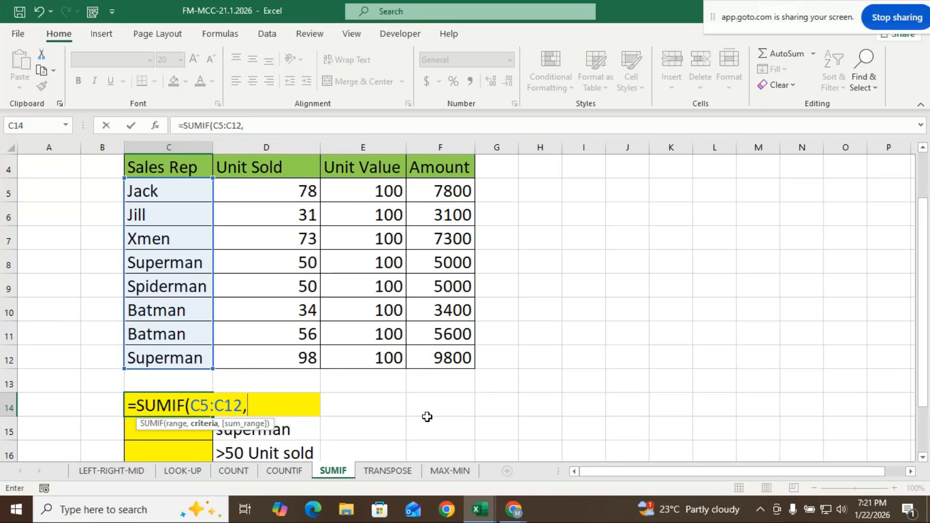
{"action": "type", "text": "\"BATMAN"}
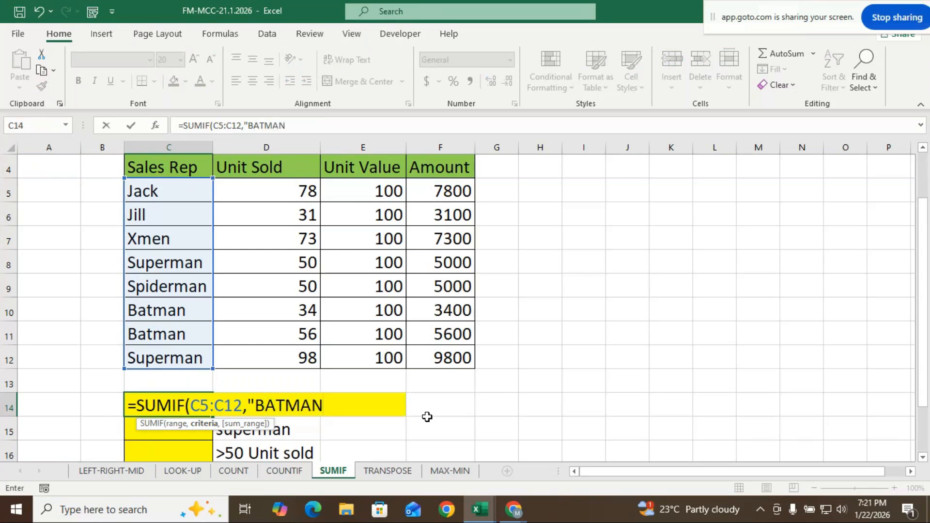
{"action": "type", "text": "\","}
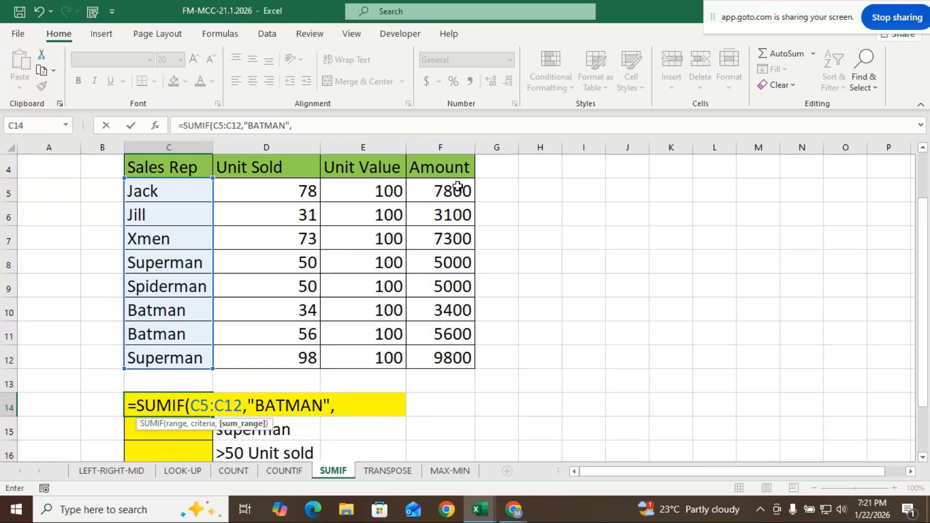
{"action": "left_click_drag", "start_coordinate": [457, 185], "coordinate": [460, 352]}
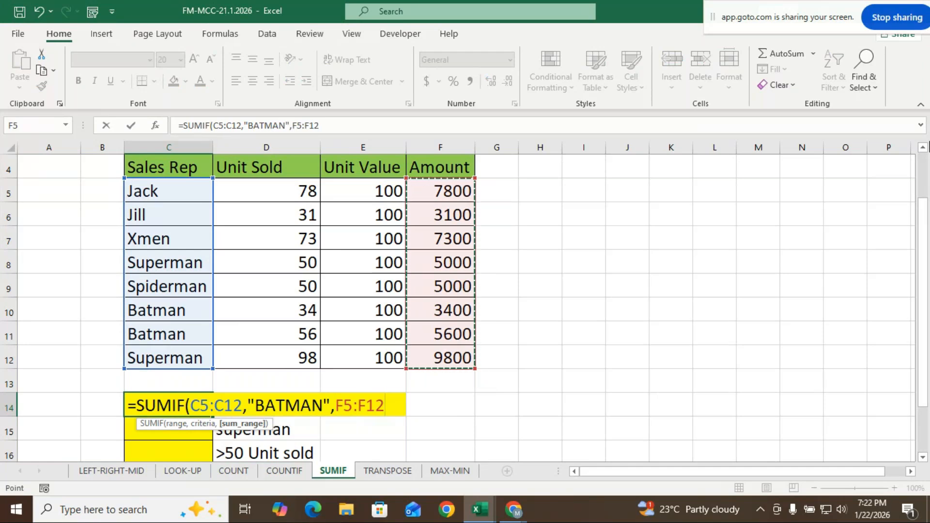
{"action": "type", "text": ")"}
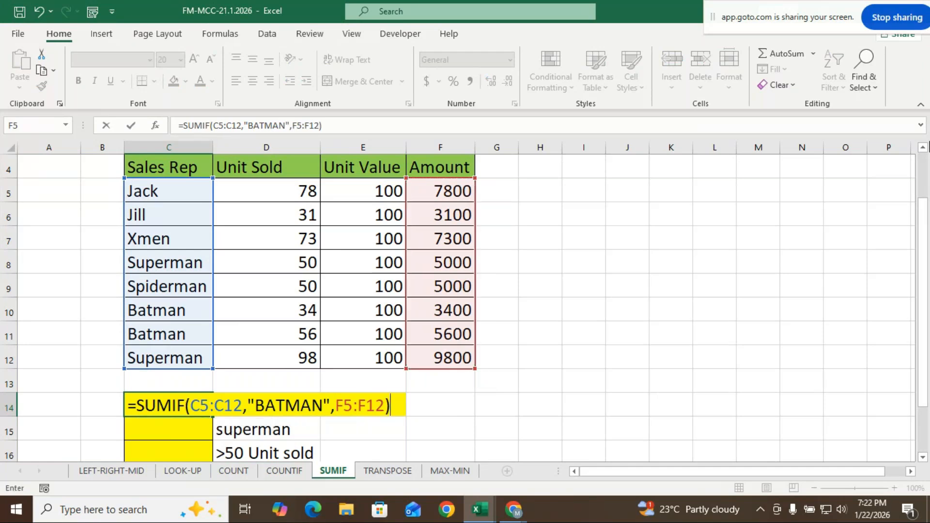
{"action": "key", "text": "Return"}
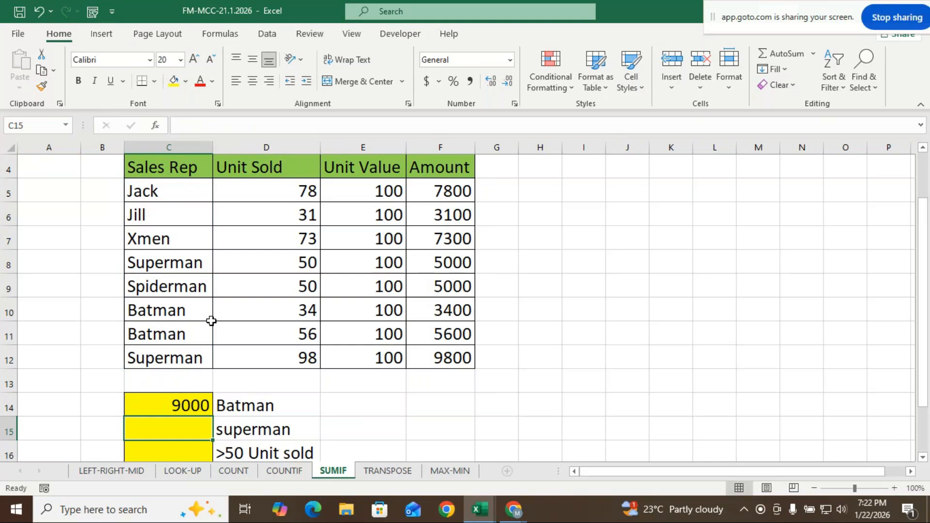
Highlight Batman's two amounts in cells F10:F11 with a yellow fill.
{"action": "left_click_drag", "start_coordinate": [430, 304], "coordinate": [435, 334]}
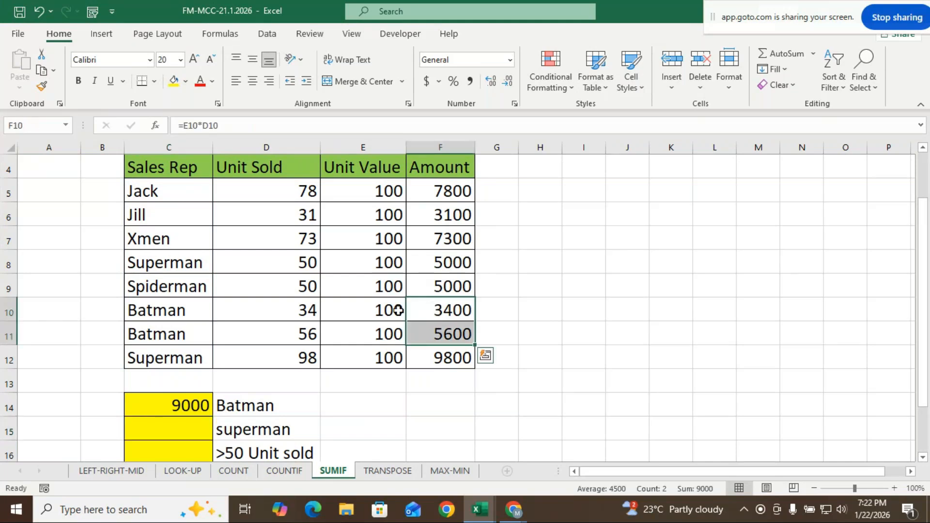
{"action": "left_click", "coordinate": [173, 80]}
{"action": "left_click", "coordinate": [504, 333]}
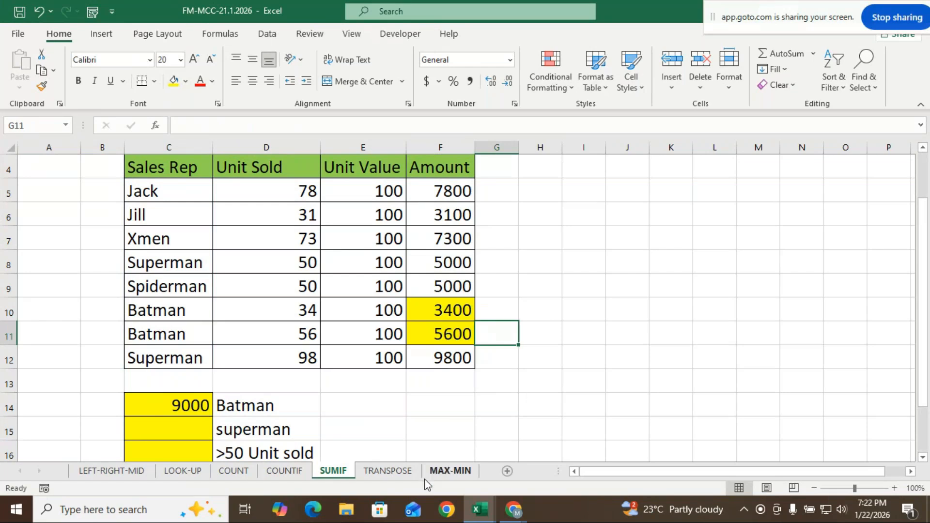
Clear the contents of the Batman total in cell C14.
{"action": "left_click", "coordinate": [192, 399]}
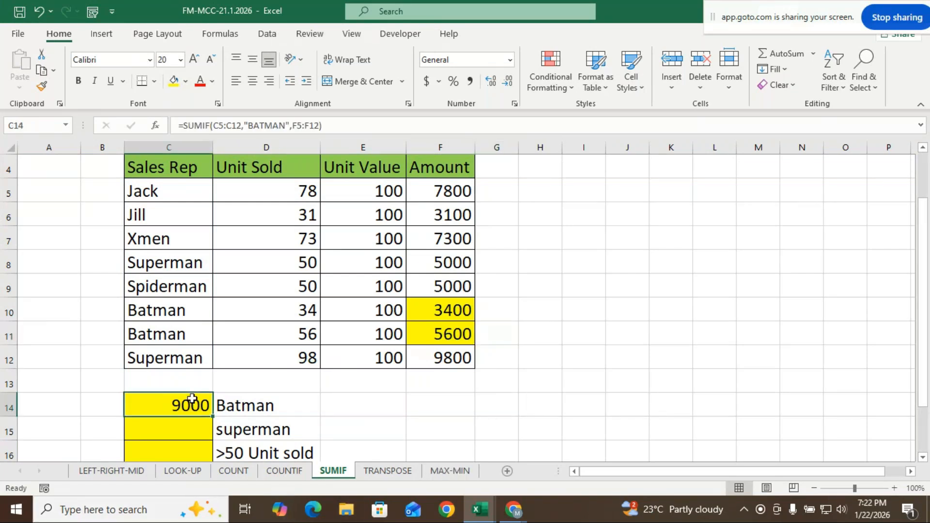
{"action": "right_click", "coordinate": [191, 398]}
{"action": "left_click", "coordinate": [291, 217]}
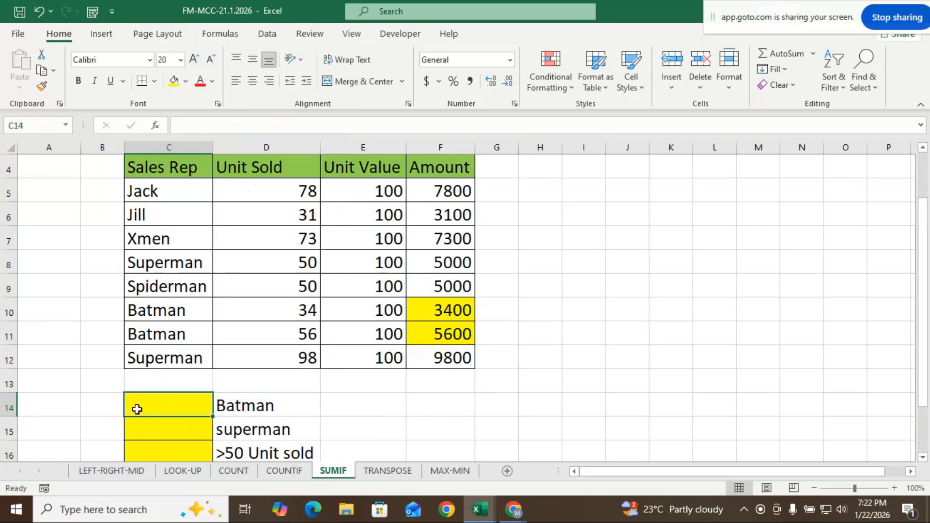
Enter the Batman total in cell C14 again as =SUMIF(C5:C12,"BATMAN",F5:F12).
{"action": "type", "text": "="}
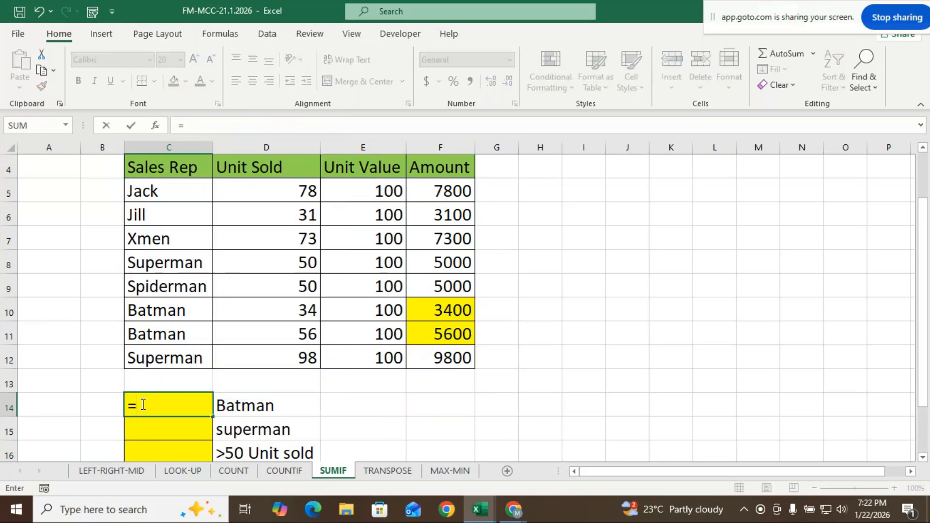
{"action": "type", "text": "SUM"}
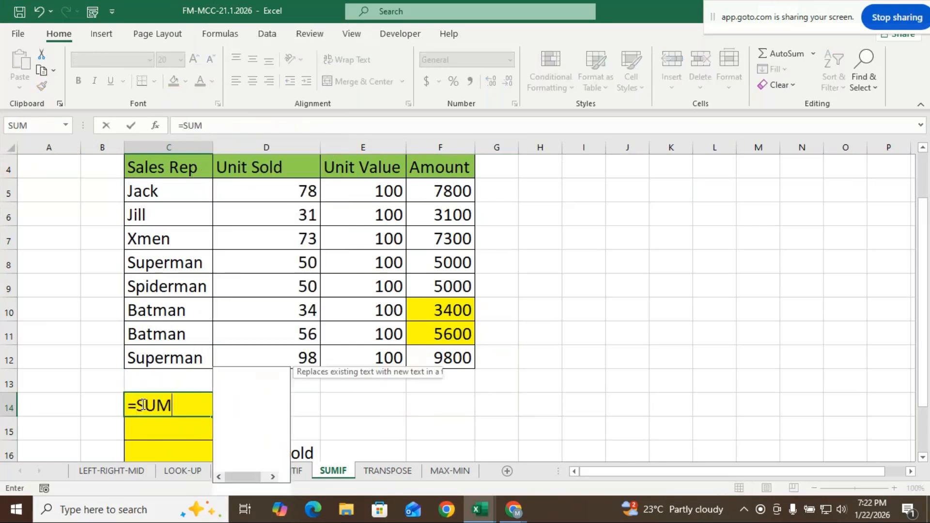
{"action": "type", "text": "IF"}
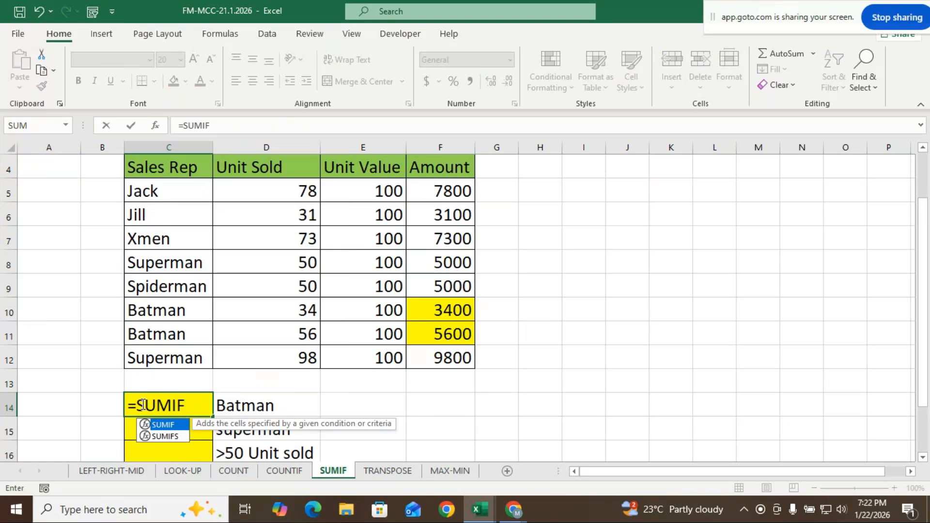
{"action": "double_click", "coordinate": [162, 425]}
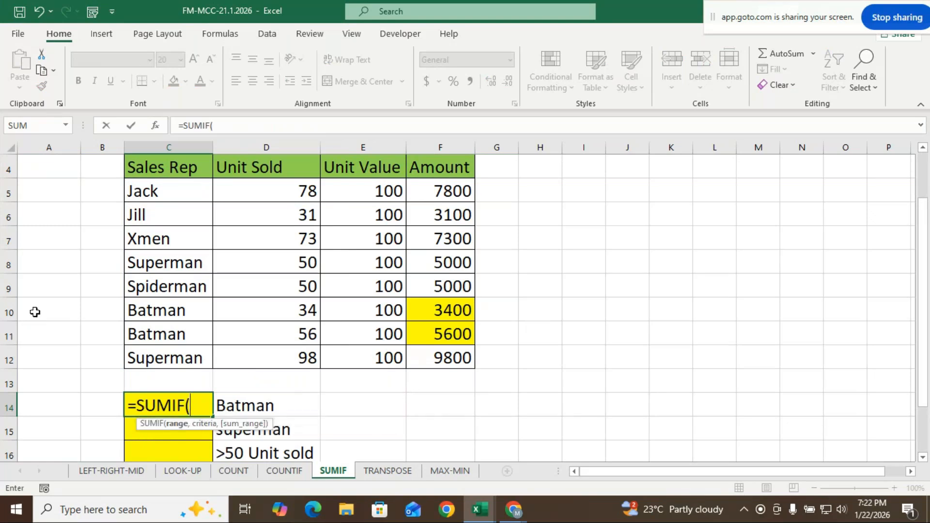
{"action": "left_click_drag", "start_coordinate": [163, 188], "coordinate": [131, 354]}
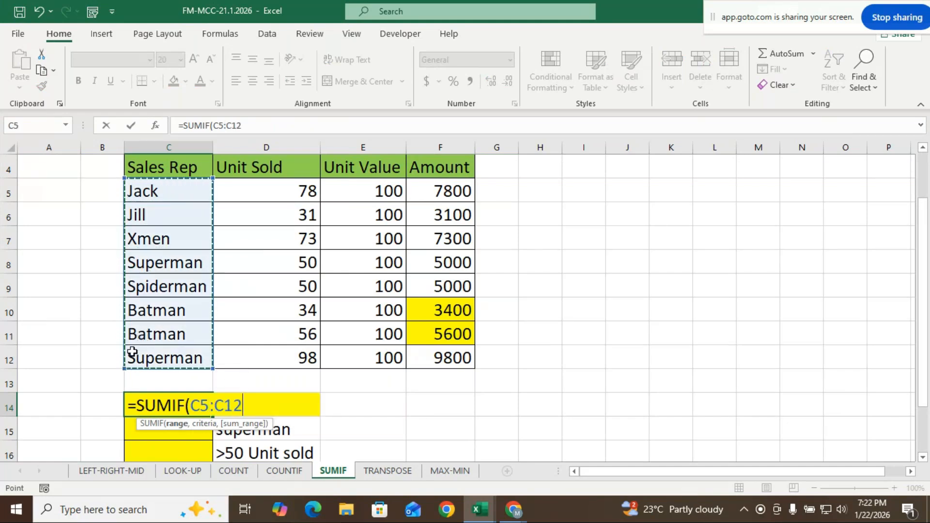
{"action": "type", "text": ","}
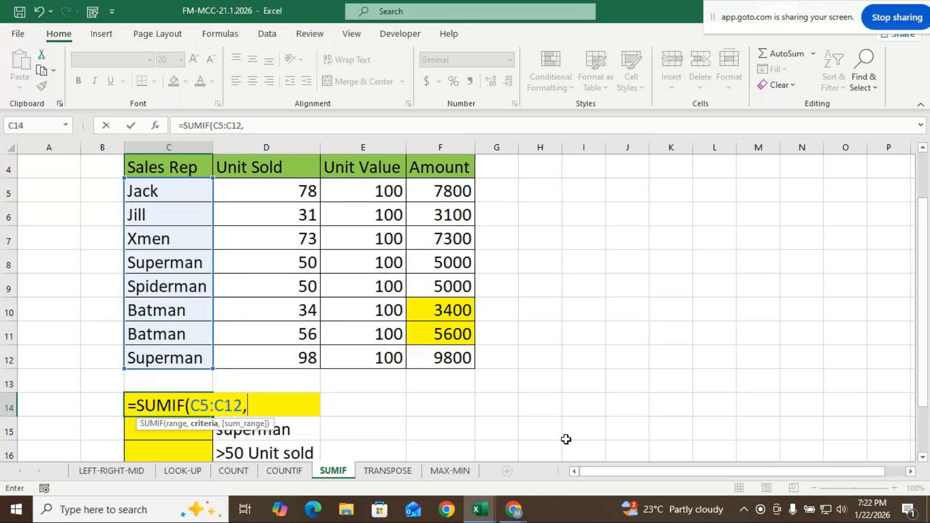
{"action": "type", "text": "\"BA"}
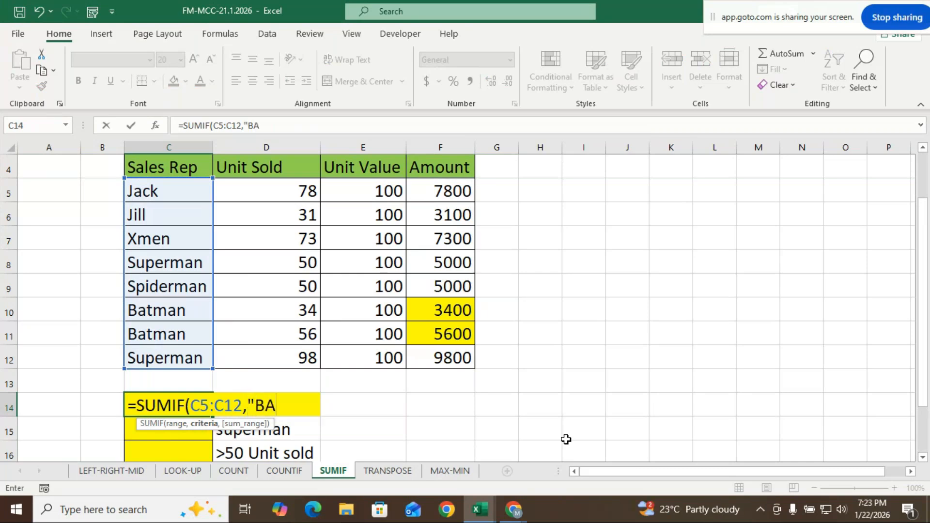
{"action": "type", "text": "TMAN"}
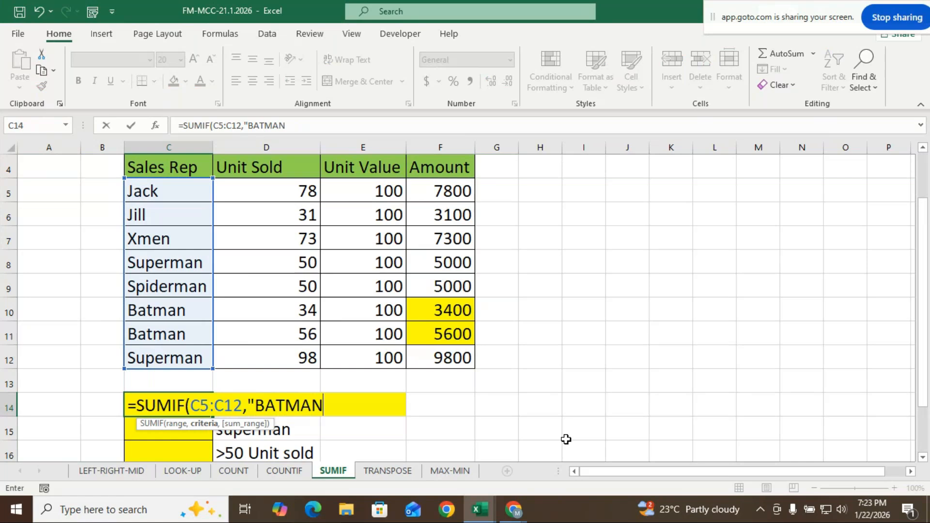
{"action": "type", "text": "\","}
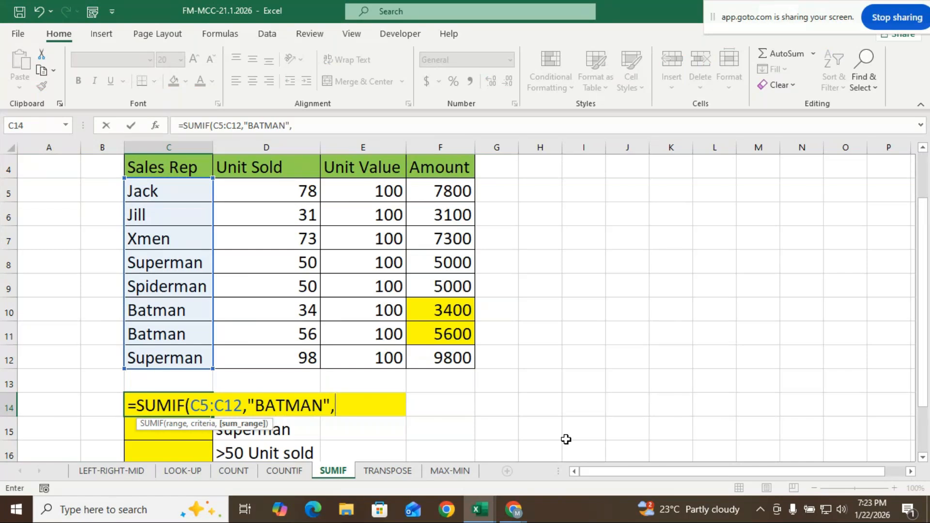
{"action": "left_click_drag", "start_coordinate": [458, 191], "coordinate": [449, 360]}
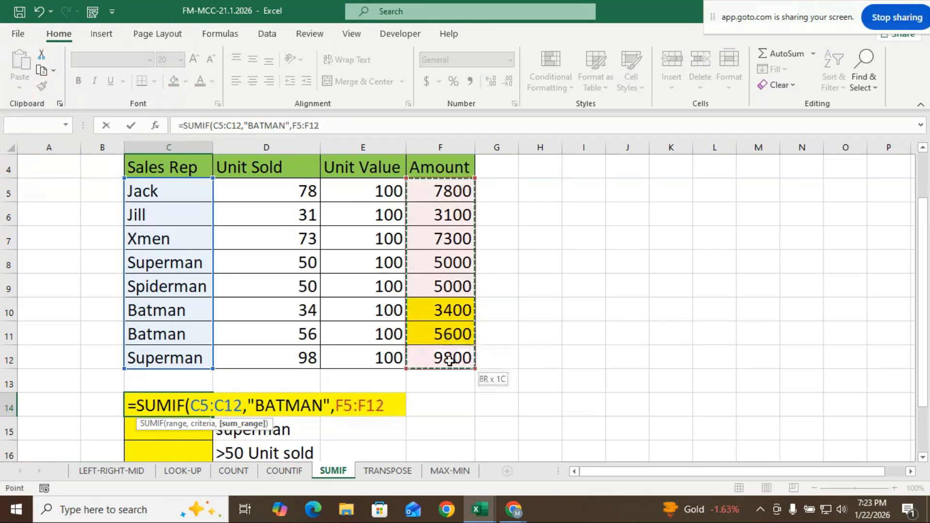
{"action": "type", "text": ")"}
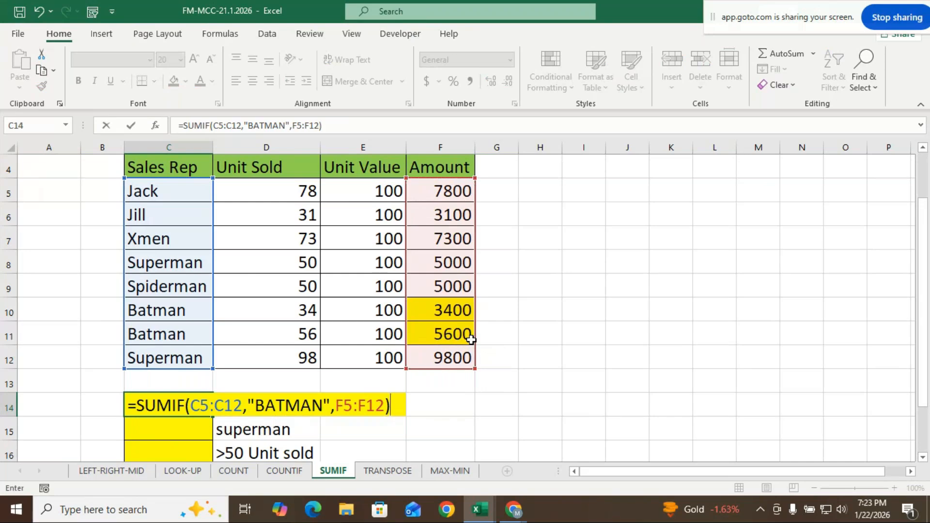
{"action": "key", "text": "Return"}
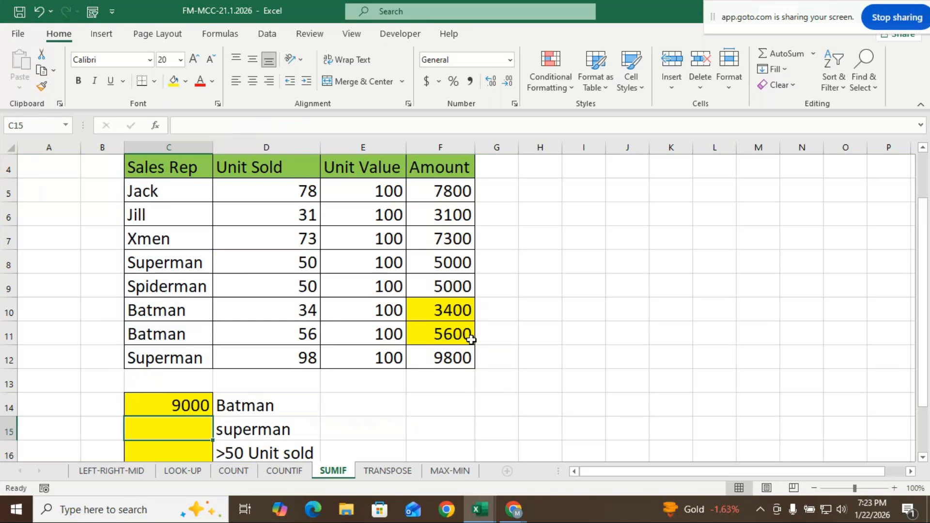
Total Superman's sales amounts in cell C15 with the formula =SUMIF(C5:C12,"SUPERMAN",F5:F12).
{"action": "scroll", "coordinate": [444, 339], "scroll_direction": "down", "scroll_amount": 1}
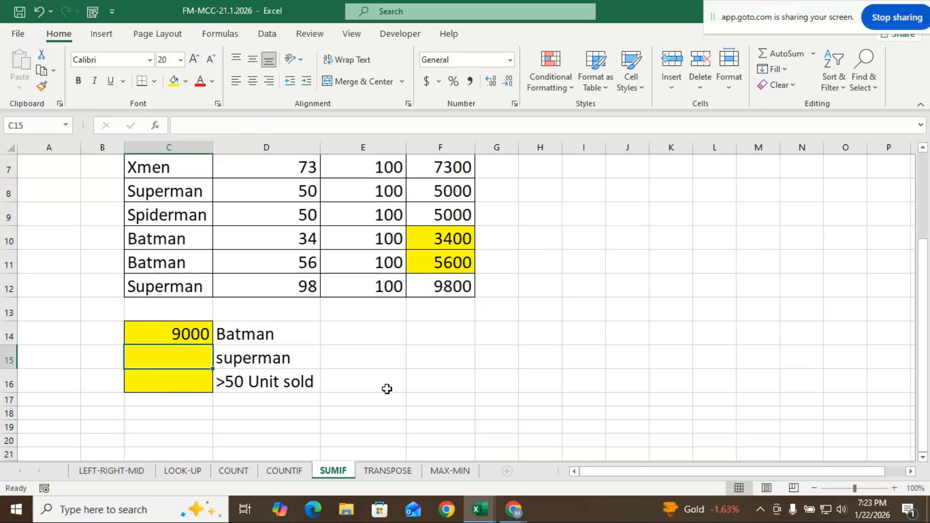
{"action": "scroll", "coordinate": [398, 381], "scroll_direction": "up", "scroll_amount": 1}
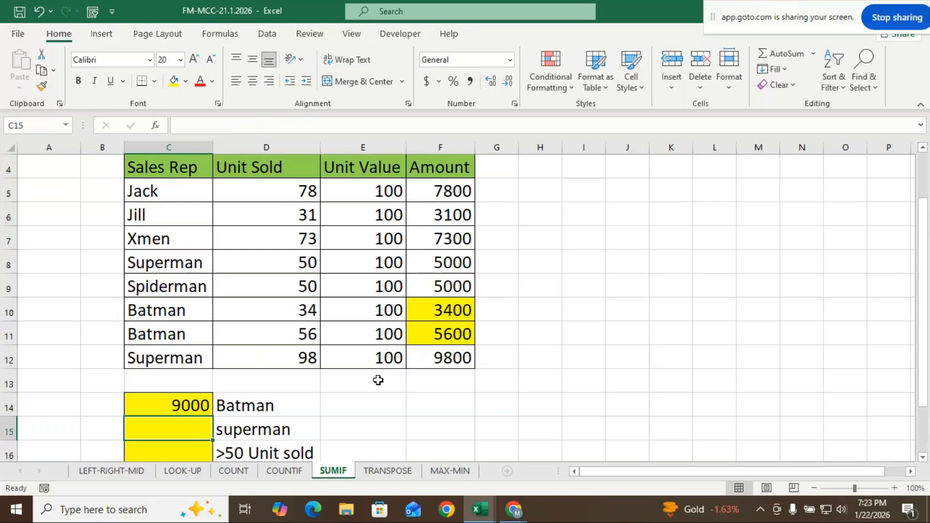
{"action": "scroll", "coordinate": [378, 380], "scroll_direction": "down", "scroll_amount": 1}
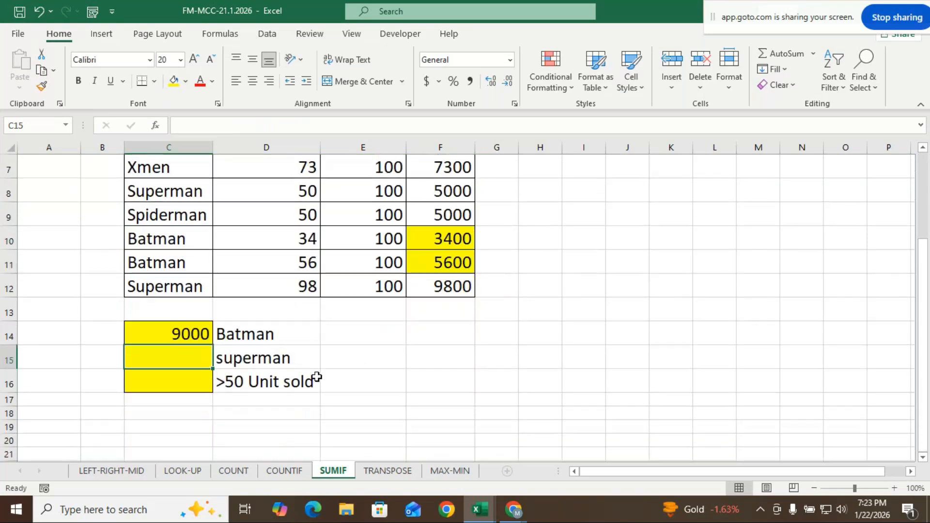
{"action": "type", "text": "=S"}
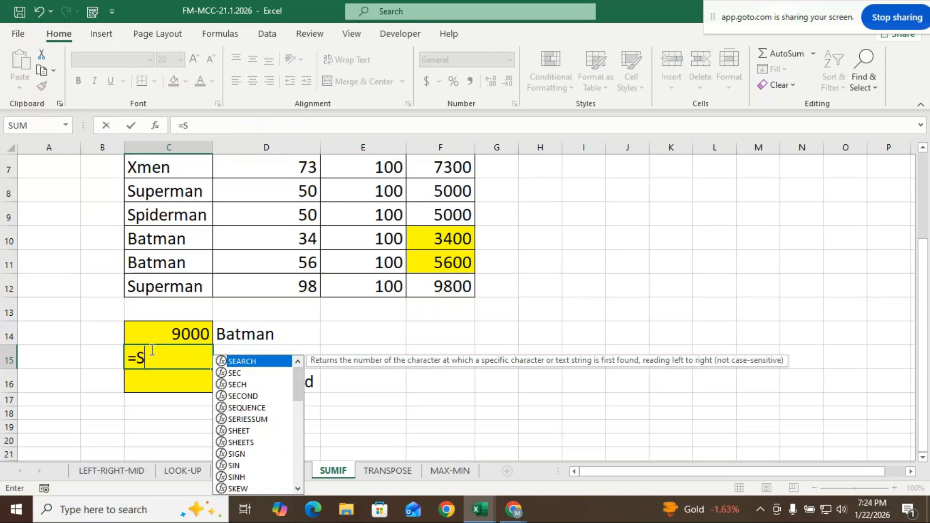
{"action": "type", "text": "UM"}
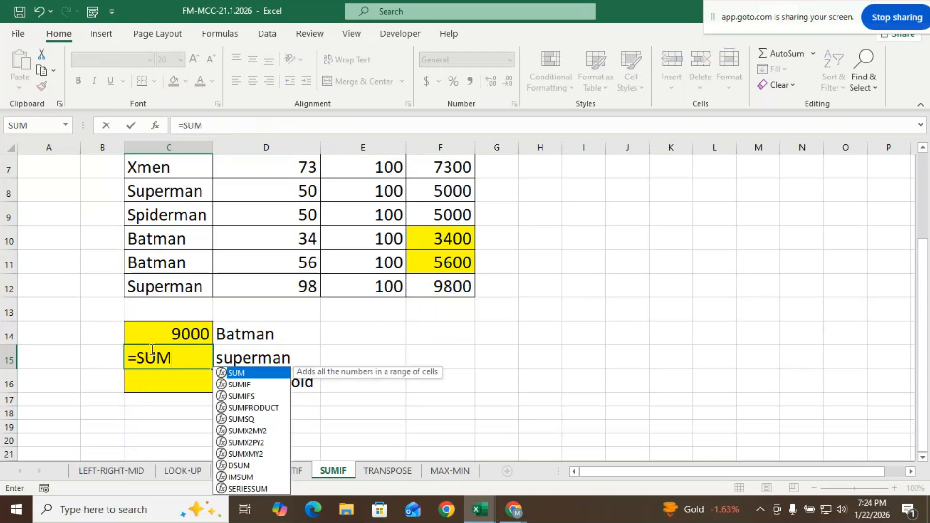
{"action": "double_click", "coordinate": [245, 384]}
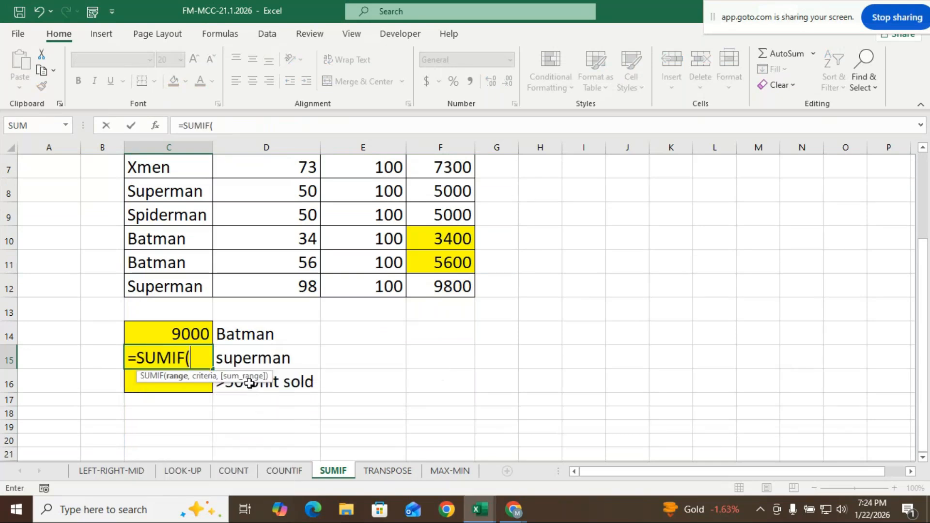
{"action": "scroll", "coordinate": [219, 325], "scroll_direction": "up", "scroll_amount": 2}
{"action": "left_click_drag", "start_coordinate": [182, 272], "coordinate": [179, 420]}
{"action": "scroll", "coordinate": [284, 421], "scroll_direction": "down", "scroll_amount": 2}
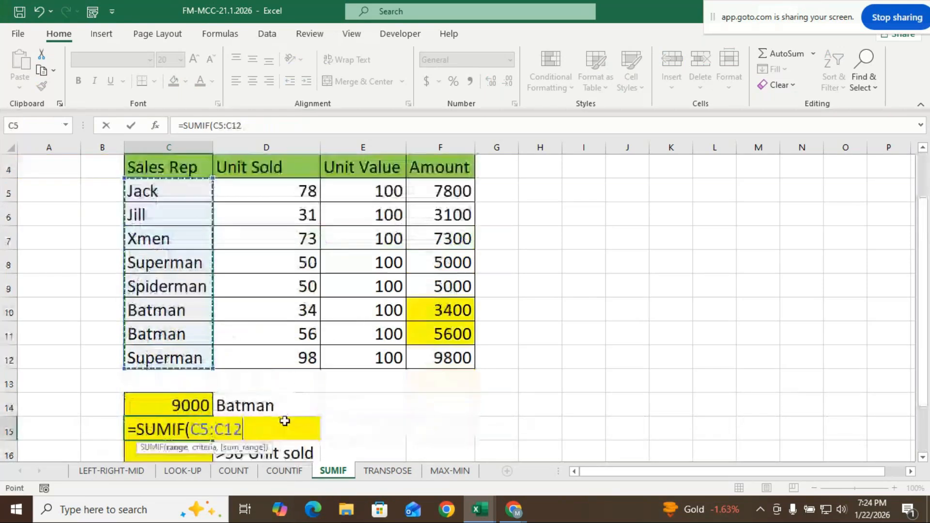
{"action": "type", "text": ",\""}
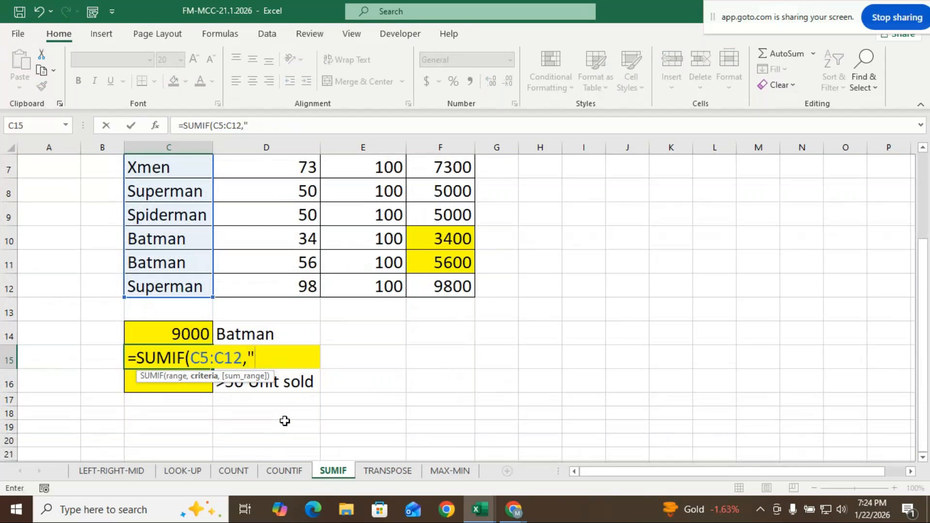
{"action": "type", "text": "SUPER"}
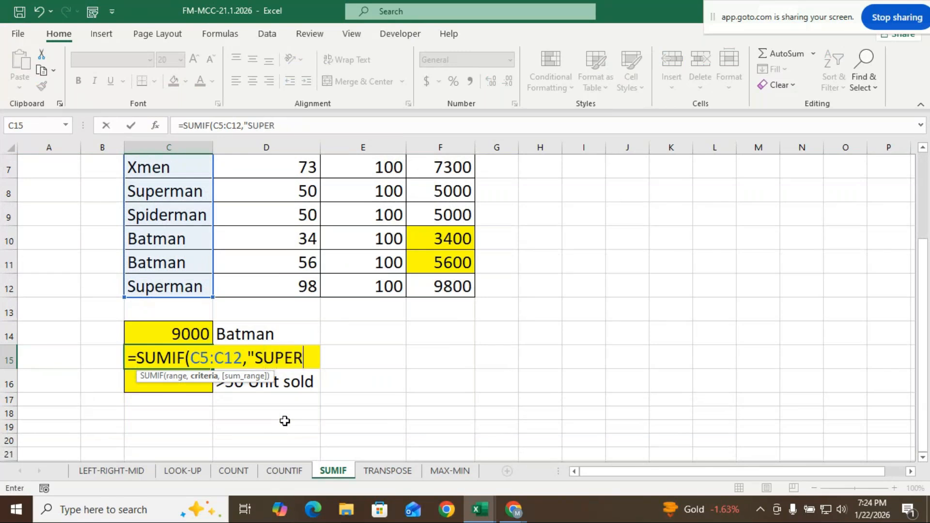
{"action": "type", "text": "MAN"}
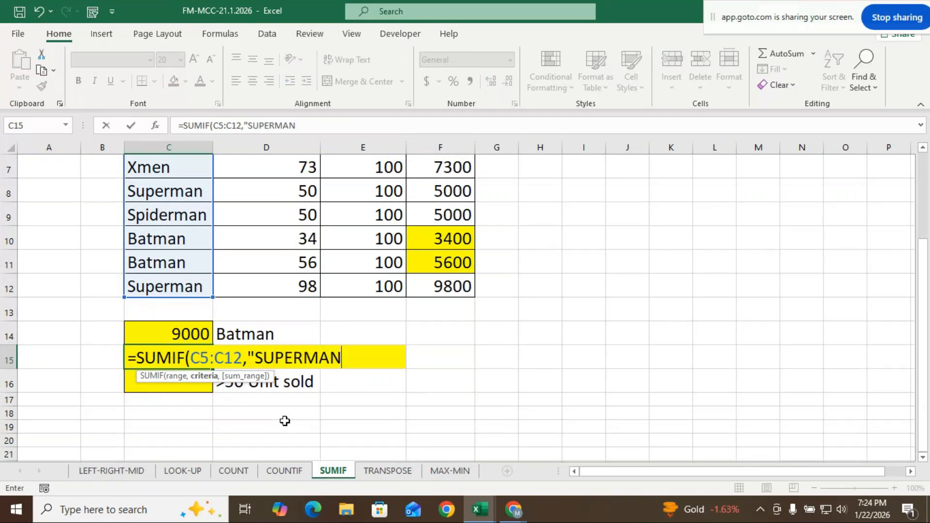
{"action": "type", "text": "\","}
{"action": "scroll", "coordinate": [285, 421], "scroll_direction": "up", "scroll_amount": 2}
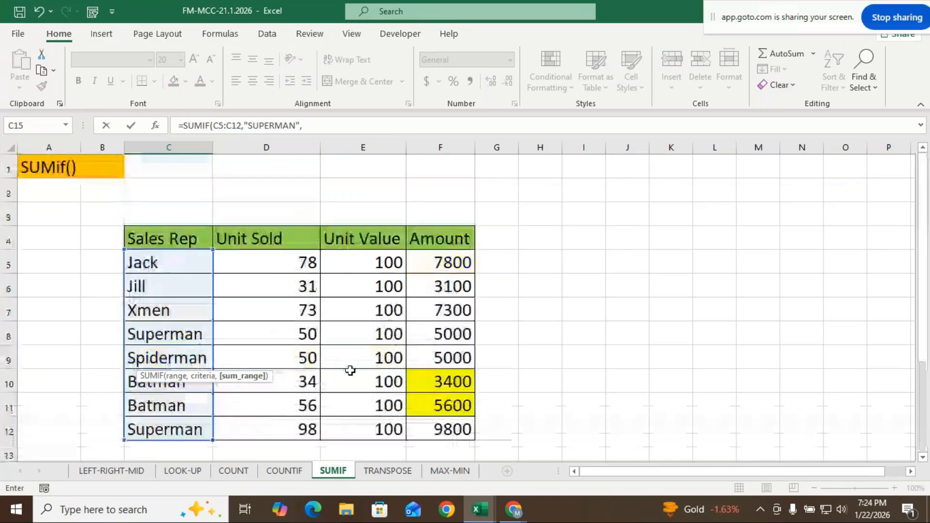
{"action": "left_click_drag", "start_coordinate": [447, 264], "coordinate": [442, 425]}
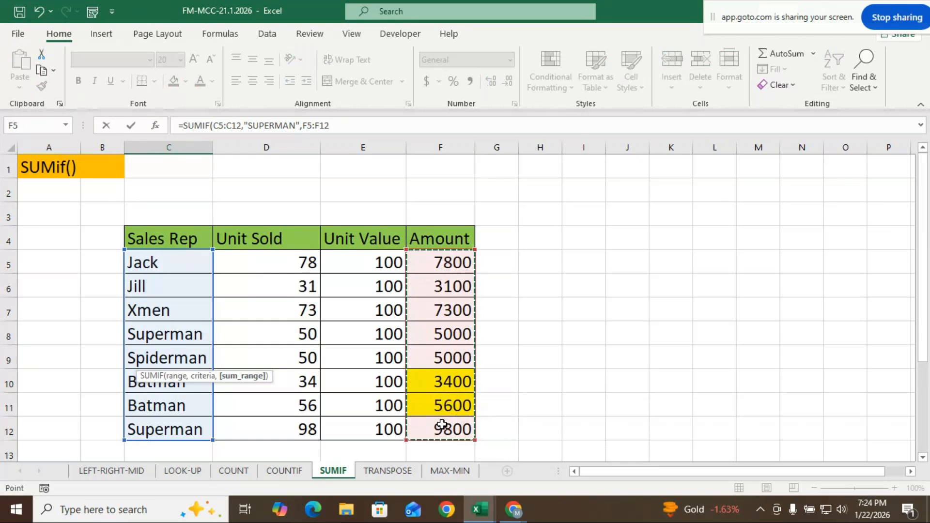
{"action": "scroll", "coordinate": [443, 425], "scroll_direction": "down", "scroll_amount": 2}
{"action": "type", "text": ")"}
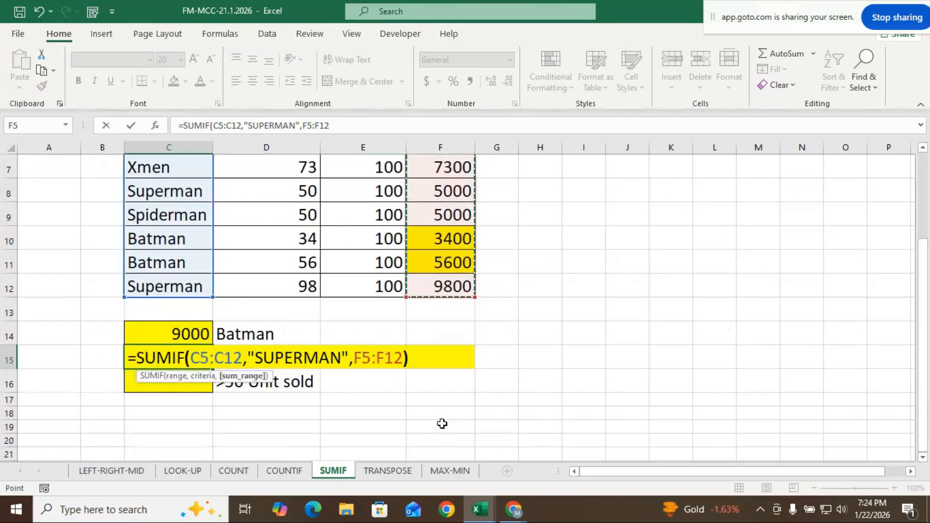
{"action": "key", "text": "Return"}
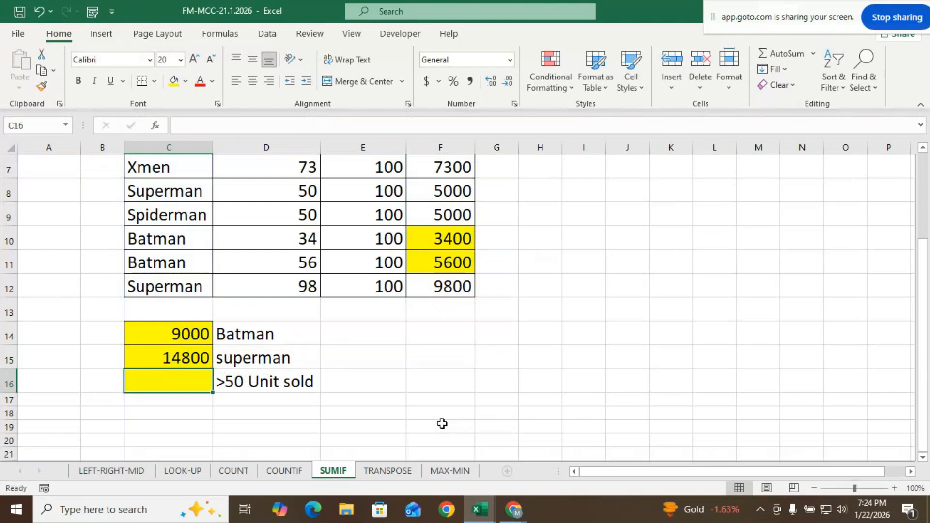
Sum the units sold above 50 in cell C16 with the formula =SUMIF(D5:D12,">50").
{"action": "type", "text": "="}
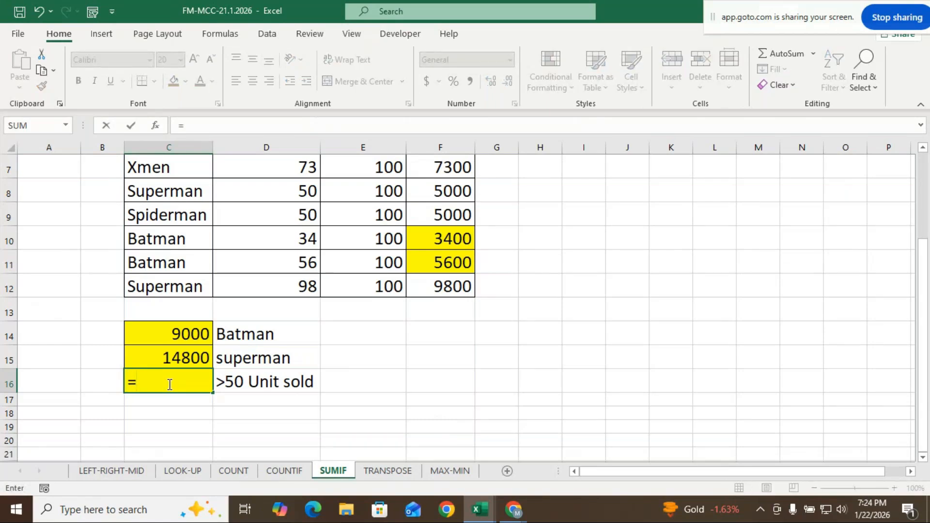
{"action": "type", "text": "SUMIF"}
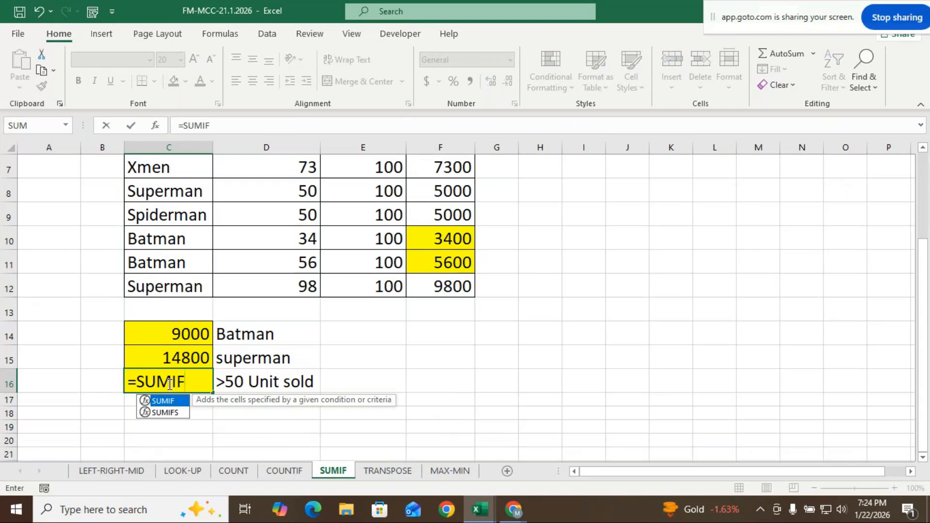
{"action": "type", "text": "("}
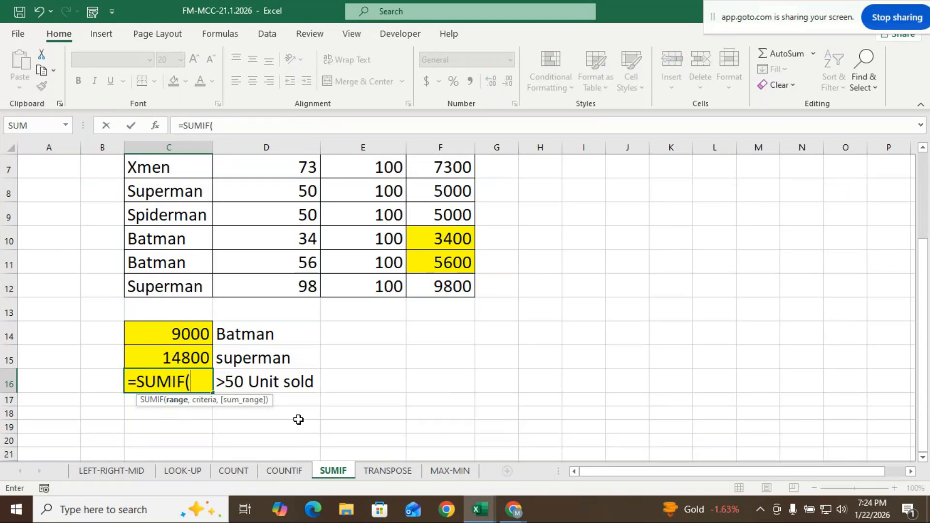
{"action": "scroll", "coordinate": [302, 402], "scroll_direction": "up", "scroll_amount": 1}
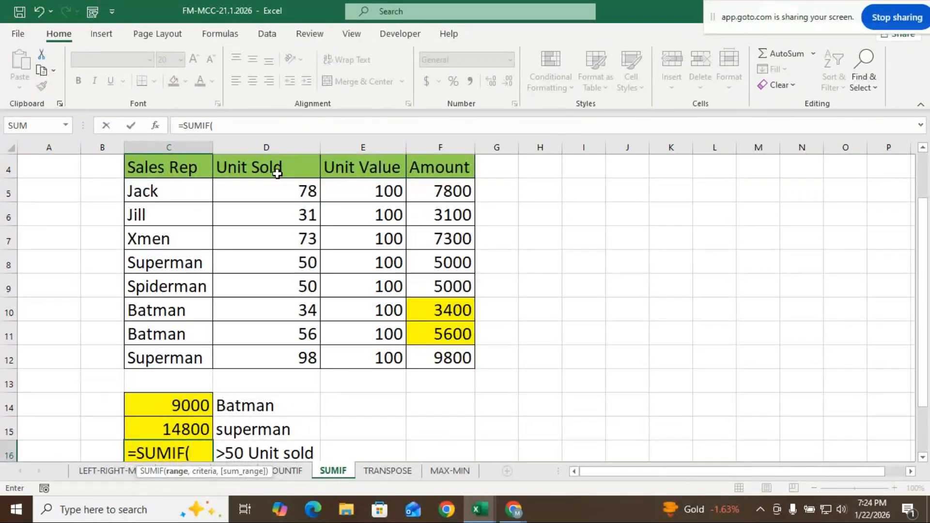
{"action": "scroll", "coordinate": [228, 333], "scroll_direction": "down", "scroll_amount": 1}
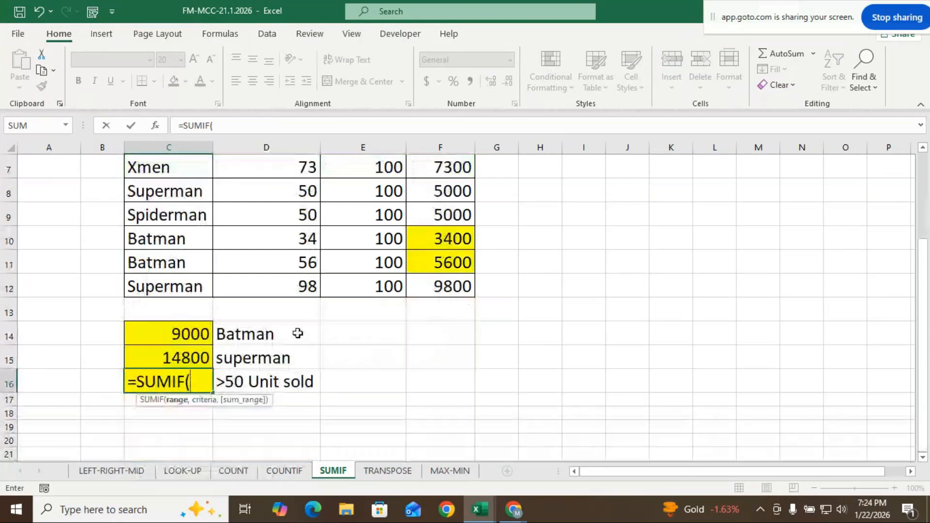
{"action": "scroll", "coordinate": [299, 332], "scroll_direction": "up", "scroll_amount": 1}
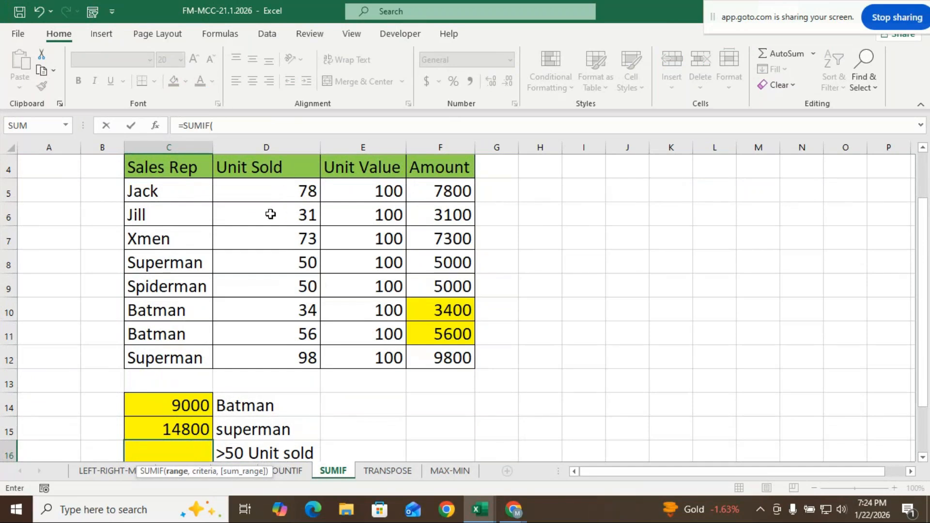
{"action": "scroll", "coordinate": [272, 212], "scroll_direction": "down", "scroll_amount": 1}
{"action": "scroll", "coordinate": [283, 165], "scroll_direction": "up", "scroll_amount": 1}
{"action": "left_click_drag", "start_coordinate": [284, 194], "coordinate": [291, 357]}
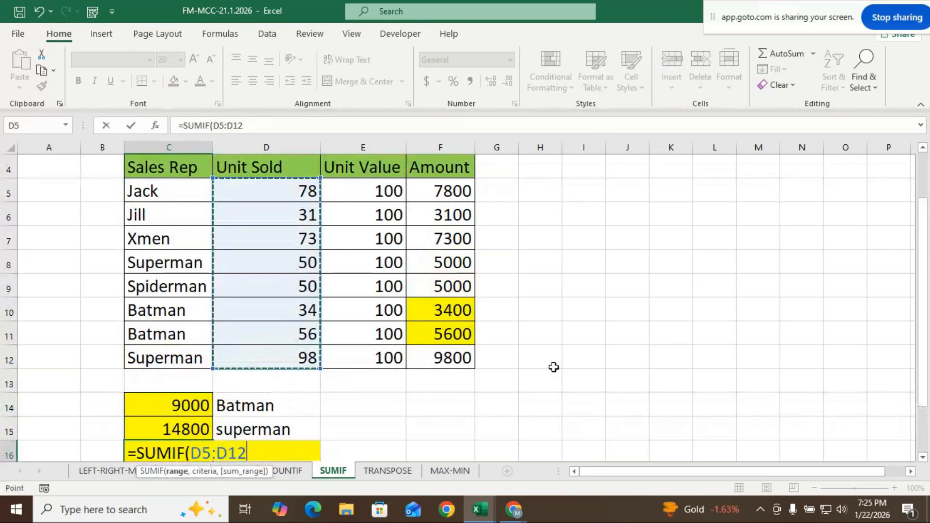
{"action": "type", "text": ","}
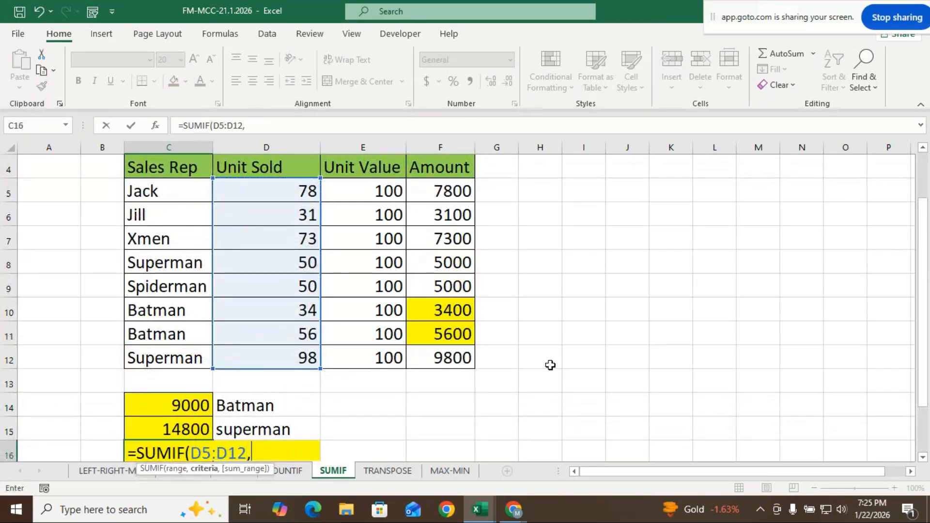
{"action": "scroll", "coordinate": [551, 365], "scroll_direction": "down", "scroll_amount": 1}
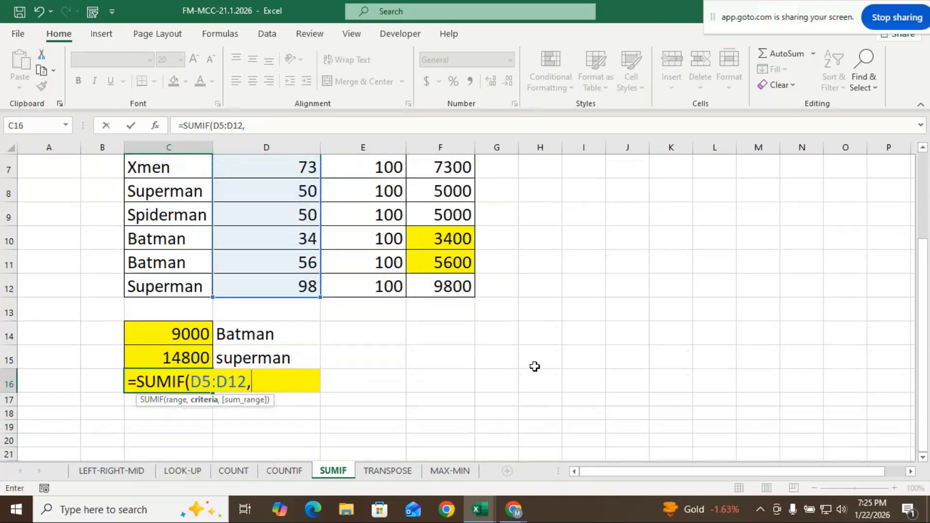
{"action": "type", "text": "\">50\""}
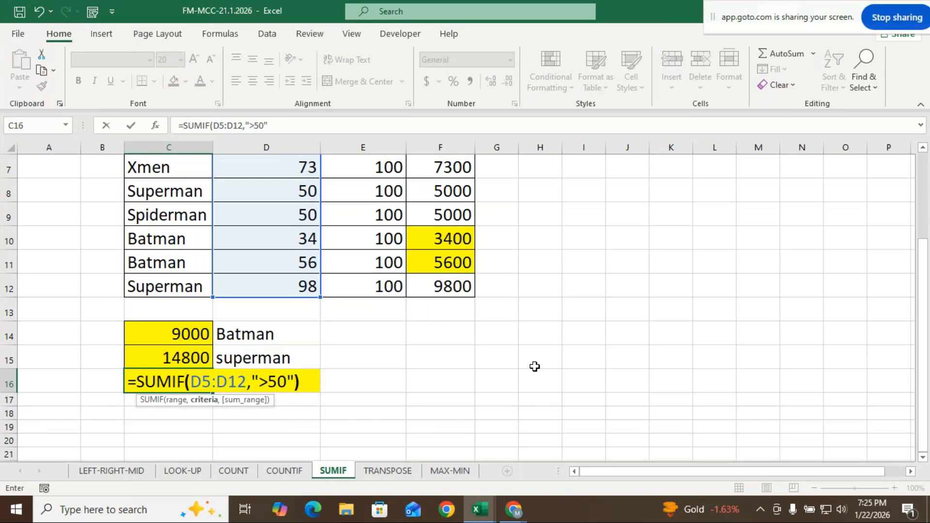
{"action": "type", "text": ")"}
{"action": "key", "text": "Return"}
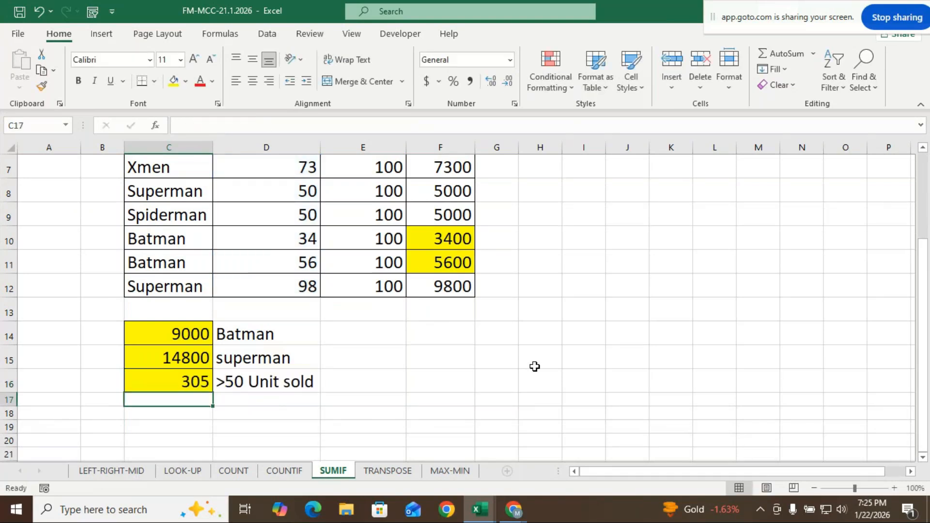
Check the individual Unit Sold values in column D against the >50 condition.
{"action": "scroll", "coordinate": [416, 405], "scroll_direction": "up", "scroll_amount": 2}
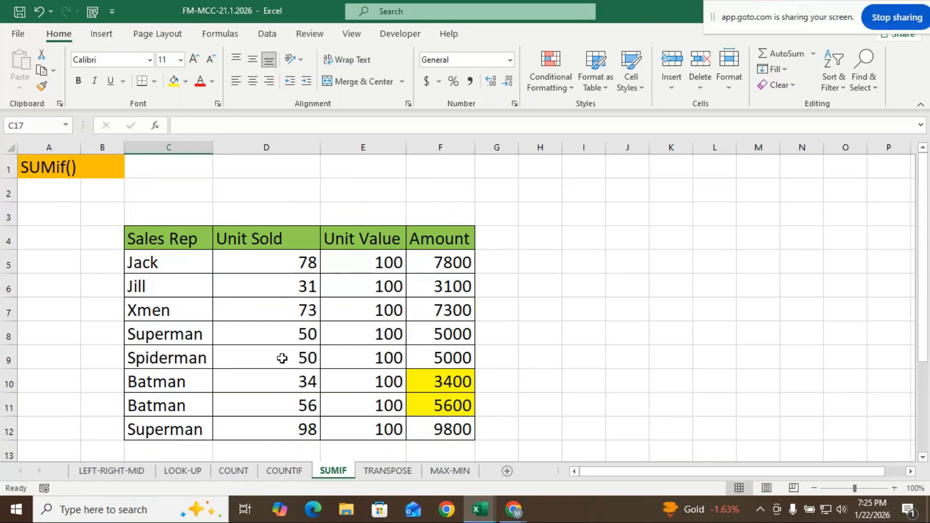
{"action": "left_click", "coordinate": [289, 384]}
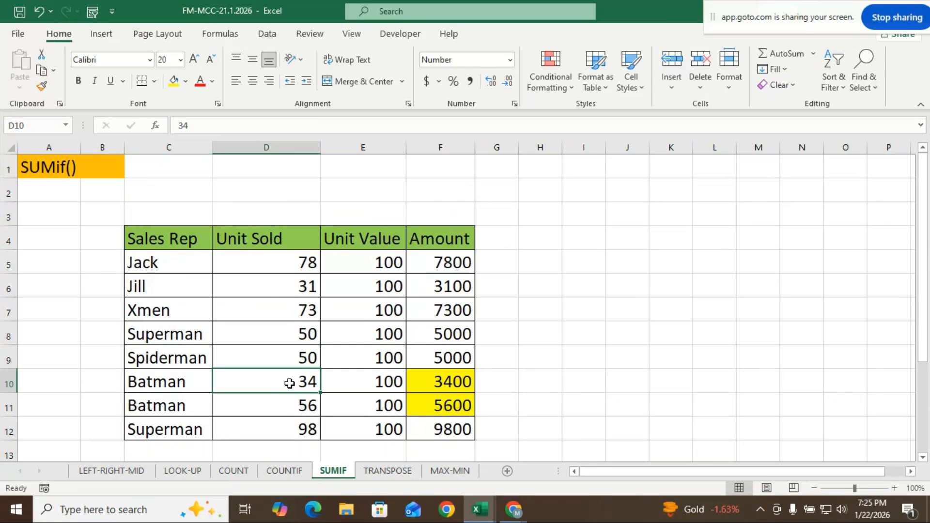
{"action": "left_click", "coordinate": [292, 406]}
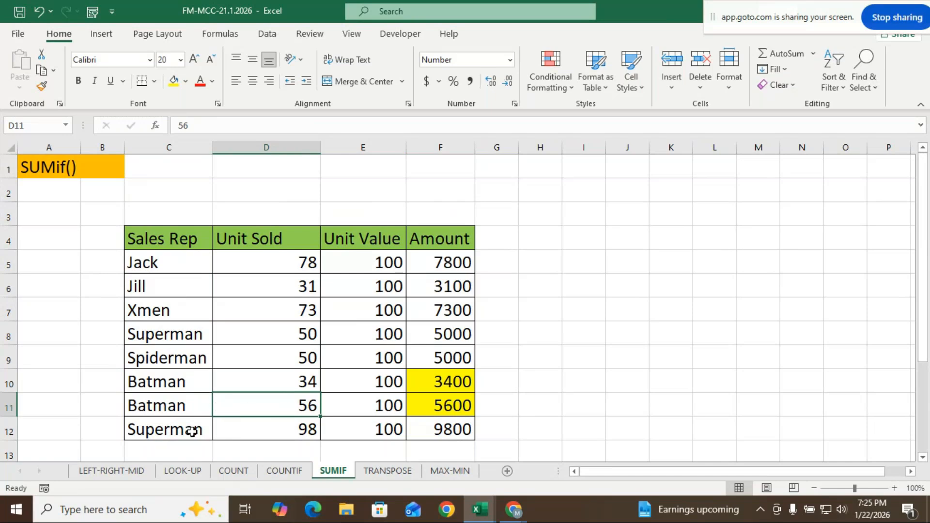
{"action": "left_click", "coordinate": [237, 426]}
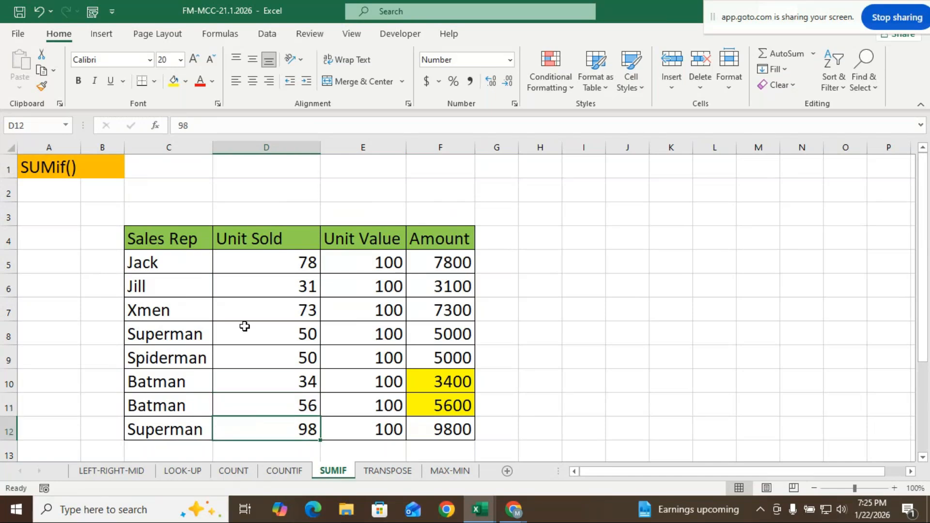
{"action": "left_click", "coordinate": [251, 309]}
{"action": "left_click", "coordinate": [259, 292]}
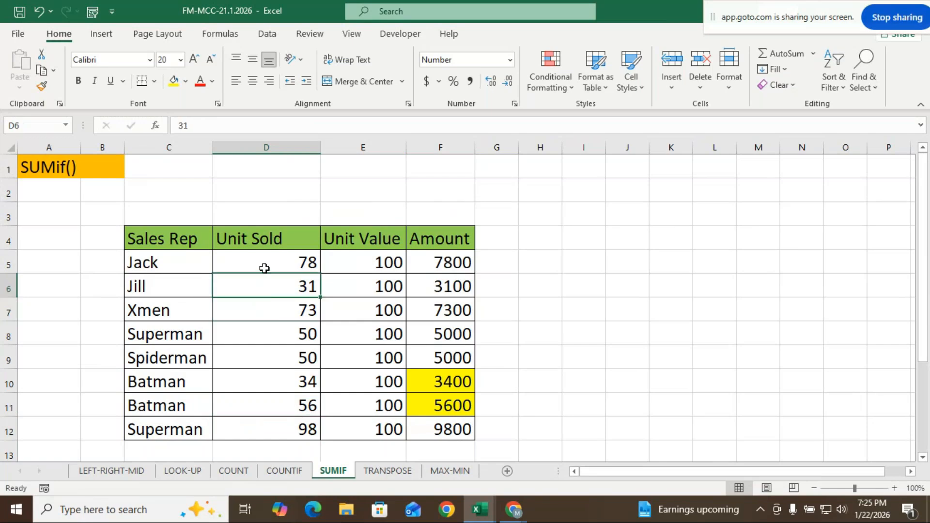
{"action": "left_click", "coordinate": [267, 256]}
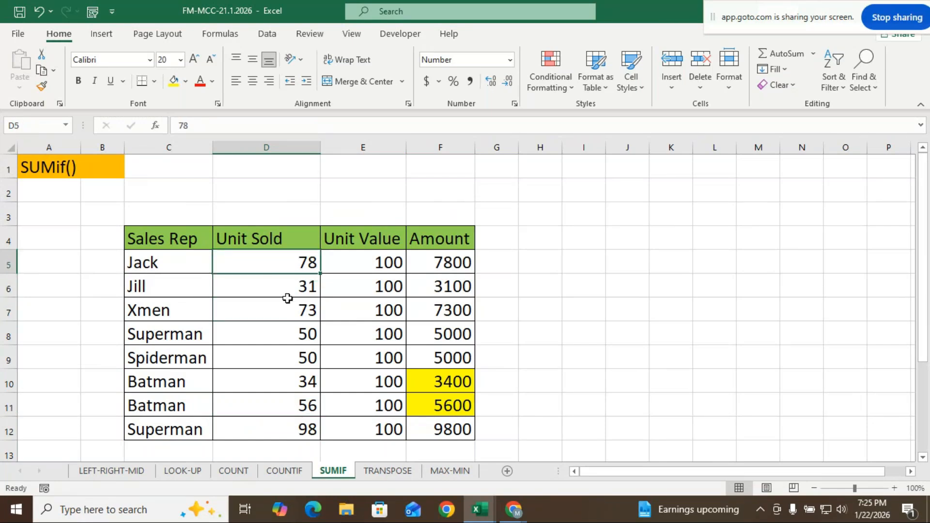
Open the SUMIF formula in cell C16 and examine the Unit Sold range it refers to.
{"action": "scroll", "coordinate": [288, 302], "scroll_direction": "down", "scroll_amount": 2}
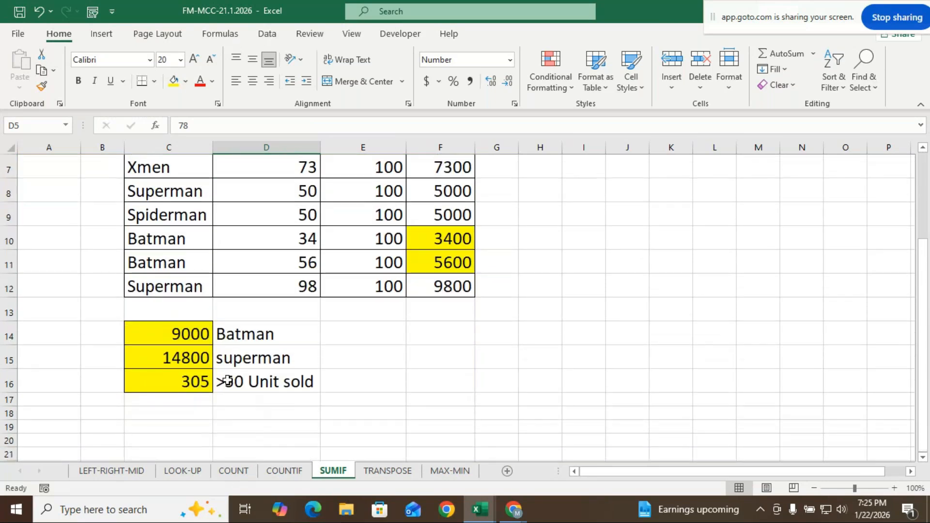
{"action": "left_click", "coordinate": [174, 386]}
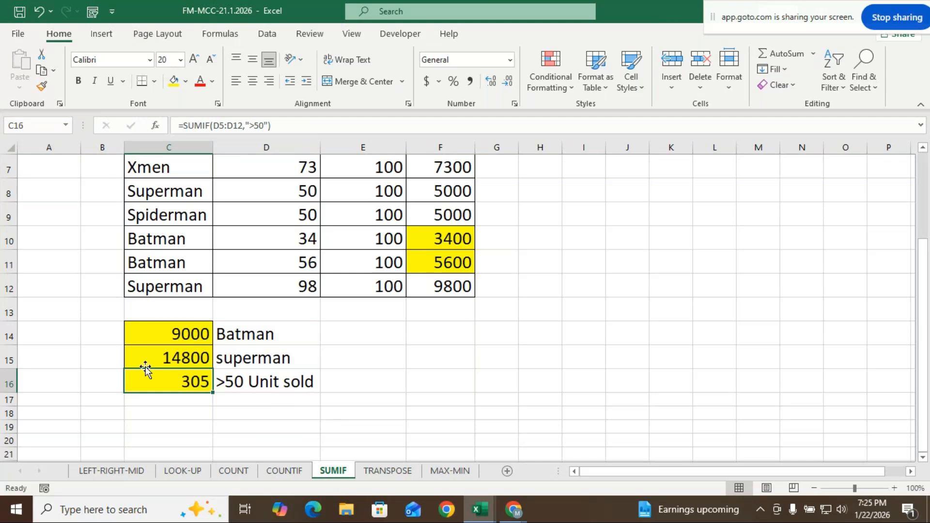
{"action": "double_click", "coordinate": [156, 382]}
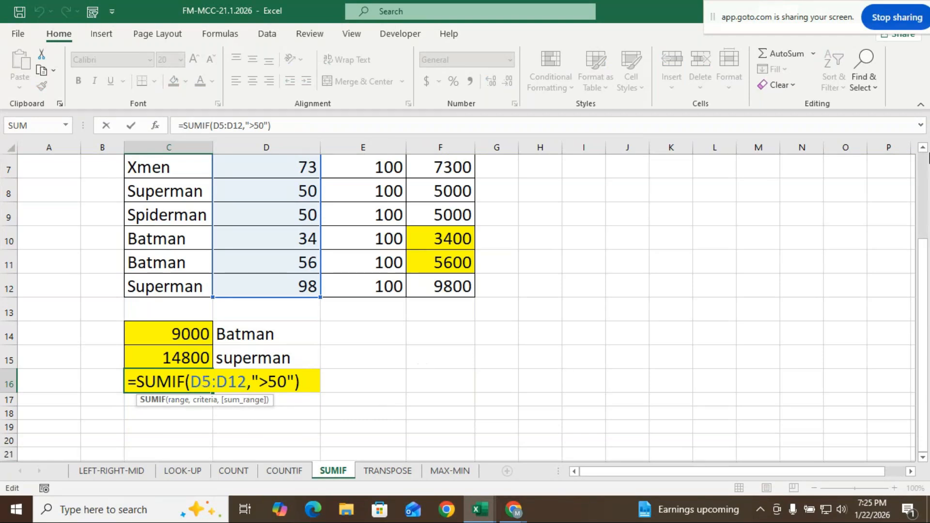
{"action": "left_click", "coordinate": [923, 148]}
{"action": "left_click", "coordinate": [923, 147]}
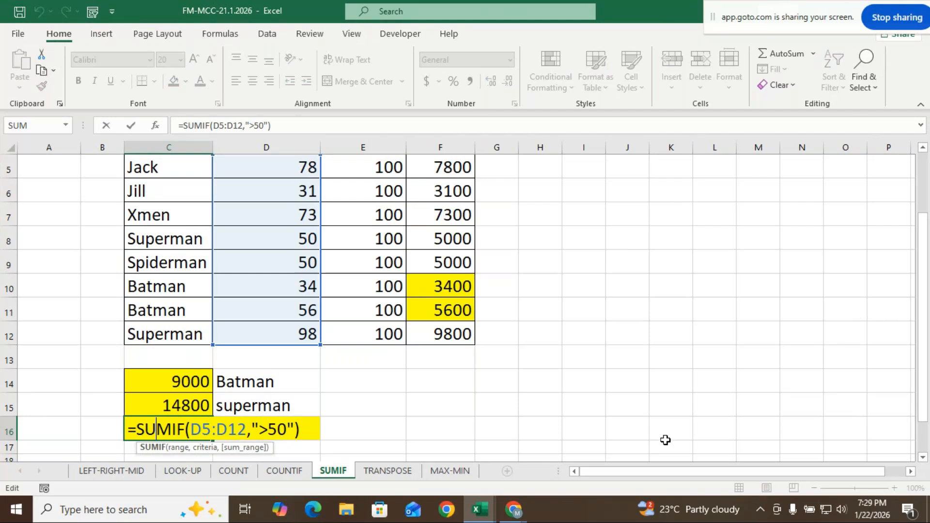
Leave the C16 formula and highlight the sales amount in cell F6 with yellow fill.
{"action": "left_click", "coordinate": [636, 446]}
{"action": "left_click_drag", "start_coordinate": [447, 190], "coordinate": [446, 214]}
{"action": "left_click", "coordinate": [459, 190]}
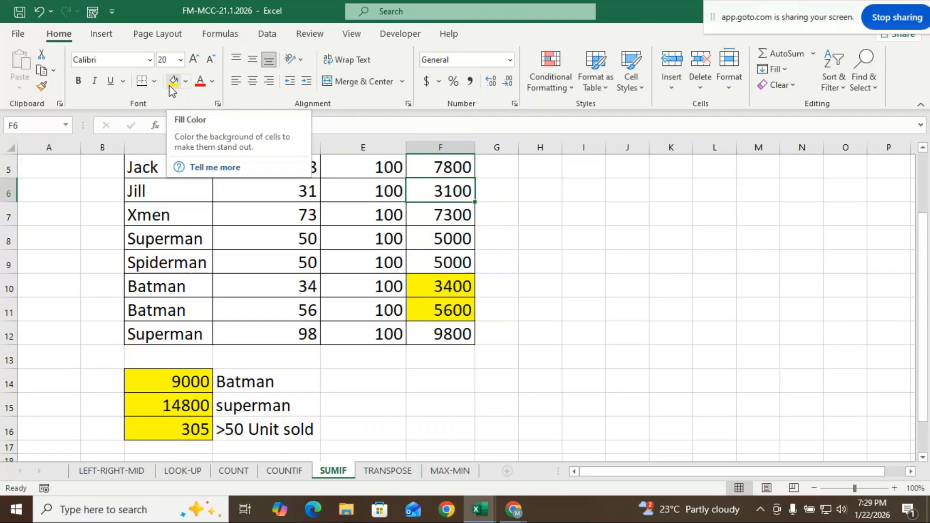
{"action": "left_click", "coordinate": [170, 84]}
{"action": "left_click", "coordinate": [491, 232]}
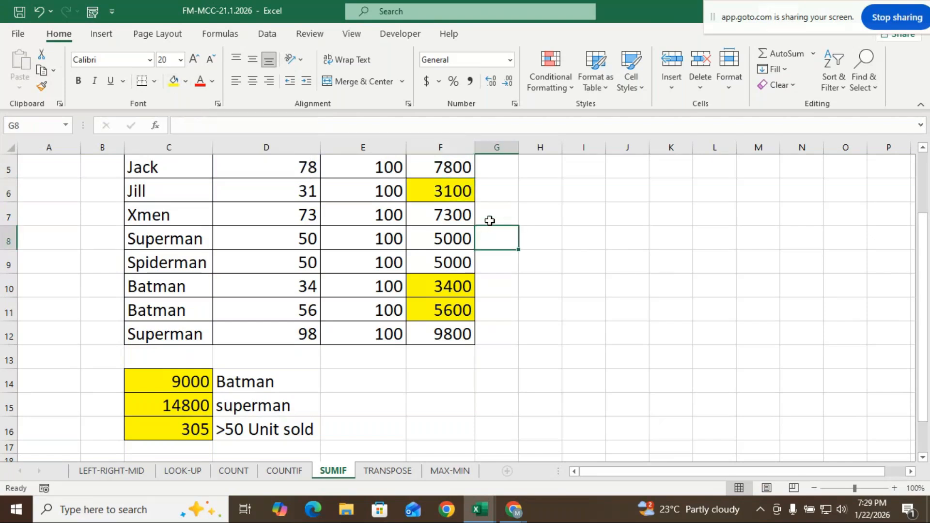
Remove the fill color from the sales amounts in cells F6:F11.
{"action": "left_click_drag", "start_coordinate": [465, 193], "coordinate": [462, 312]}
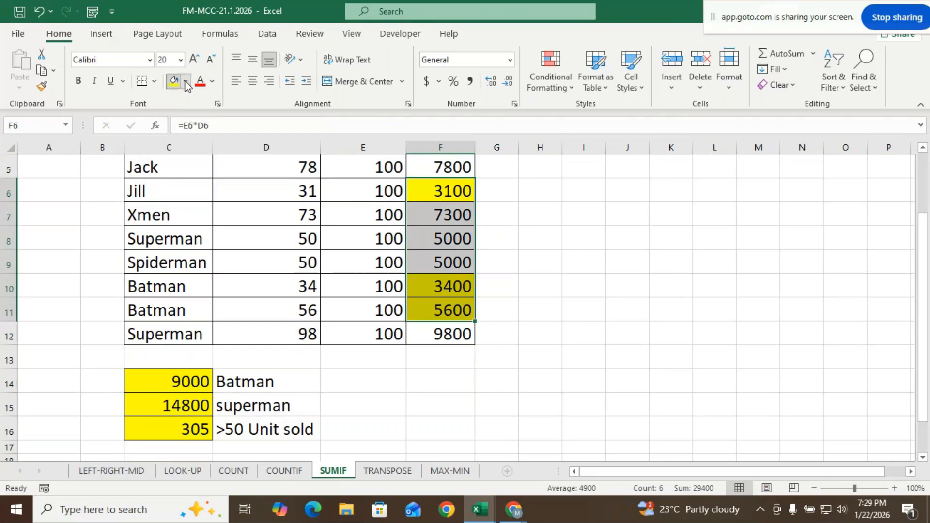
{"action": "left_click", "coordinate": [186, 82]}
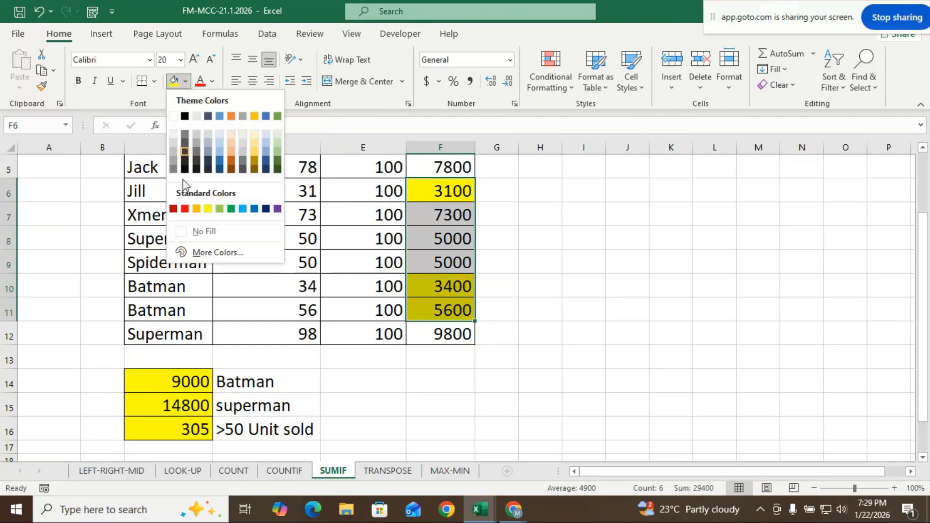
{"action": "left_click", "coordinate": [205, 232]}
{"action": "left_click", "coordinate": [638, 307]}
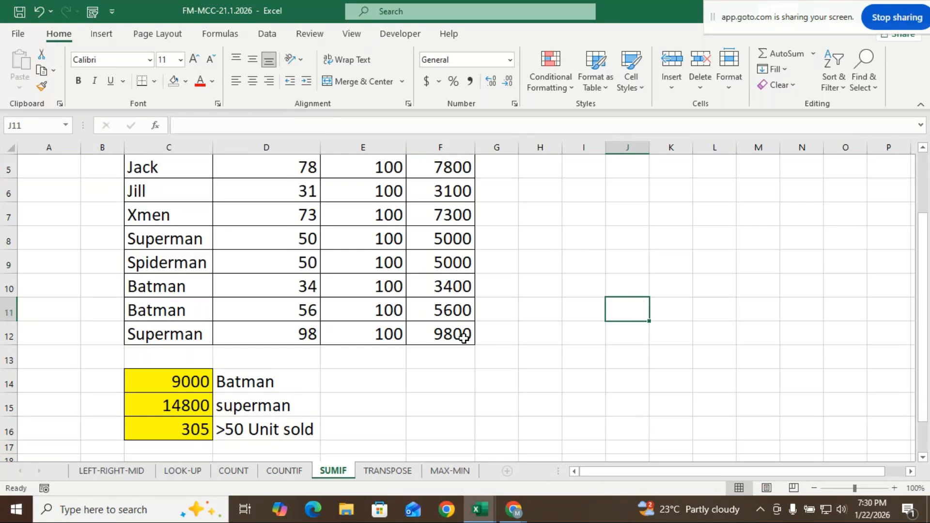
Copy the Credit Cards Issued table in A3:C16 on the TRANSPOSE sheet.
{"action": "left_click", "coordinate": [411, 471]}
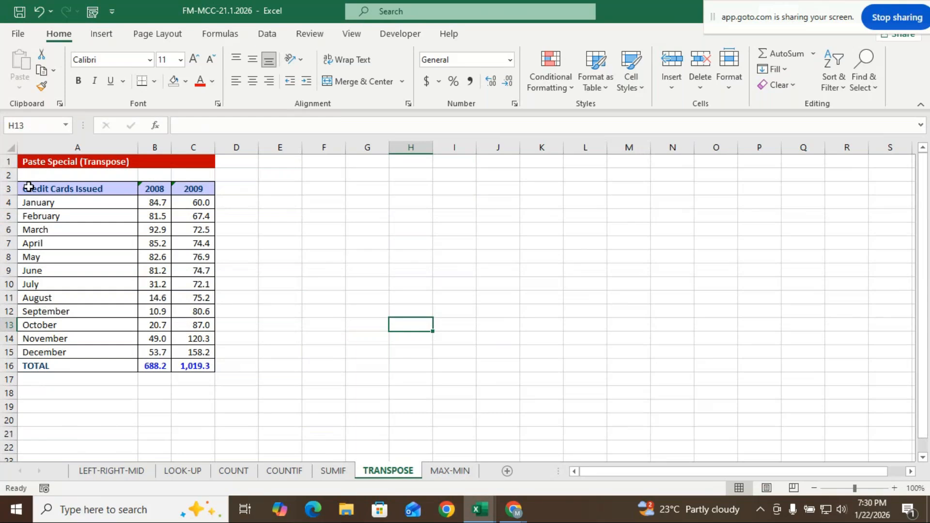
{"action": "left_click_drag", "start_coordinate": [29, 188], "coordinate": [192, 370]}
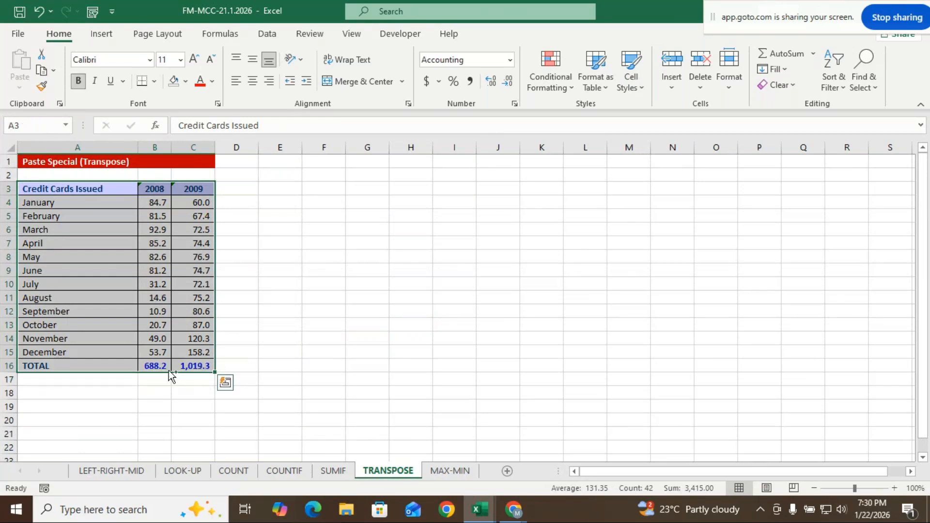
{"action": "key", "text": "ctrl+c"}
{"action": "left_click", "coordinate": [167, 368], "text": "ctrl"}
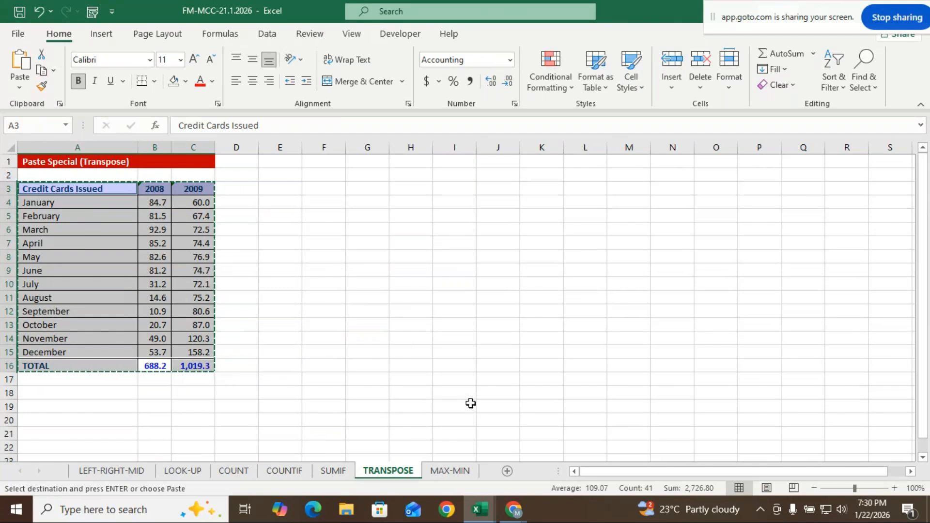
Try pasting the copied table at E5 with only formulas and number formatting, autofit column E, and undo both changes.
{"action": "left_click", "coordinate": [281, 214]}
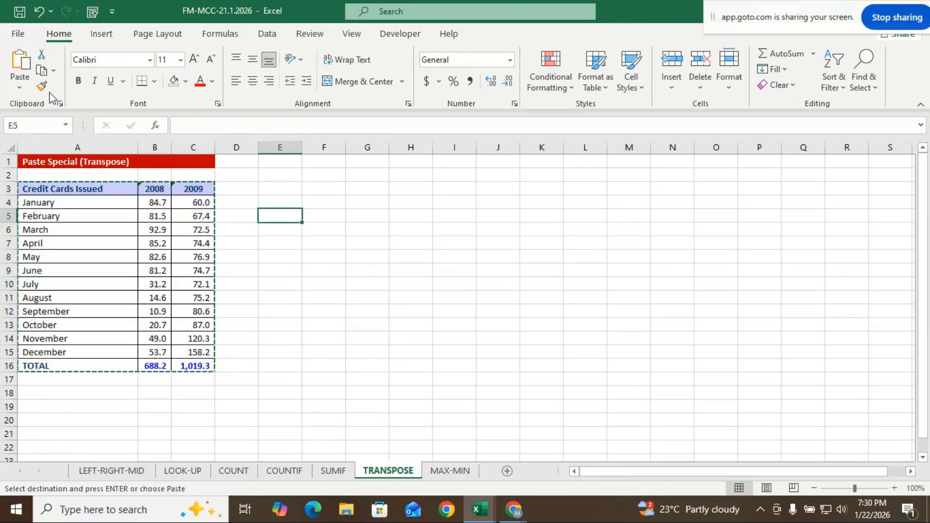
{"action": "left_click", "coordinate": [20, 86]}
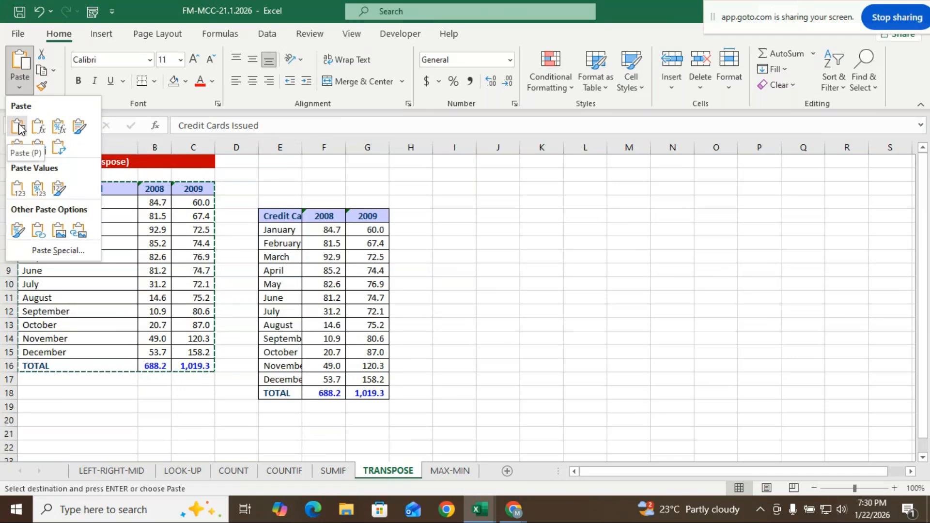
{"action": "left_click", "coordinate": [60, 128]}
{"action": "left_click", "coordinate": [597, 322]}
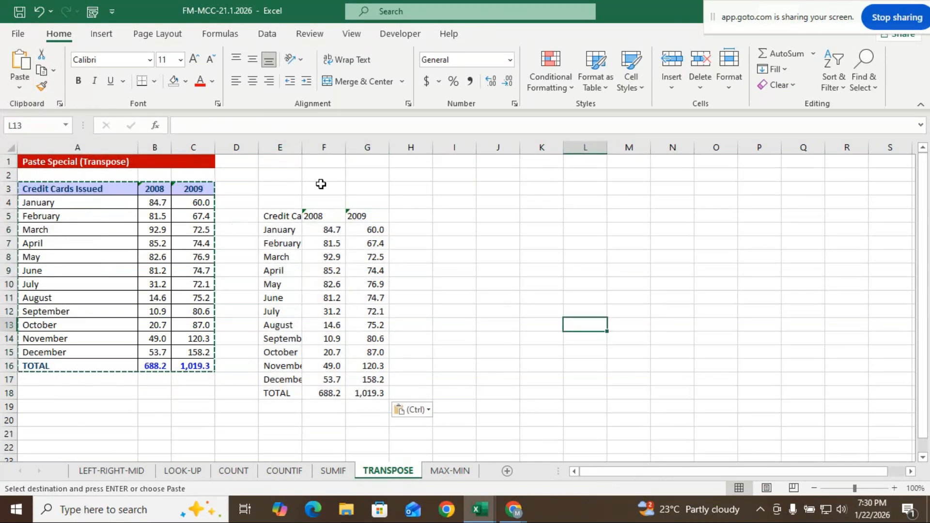
{"action": "double_click", "coordinate": [302, 146]}
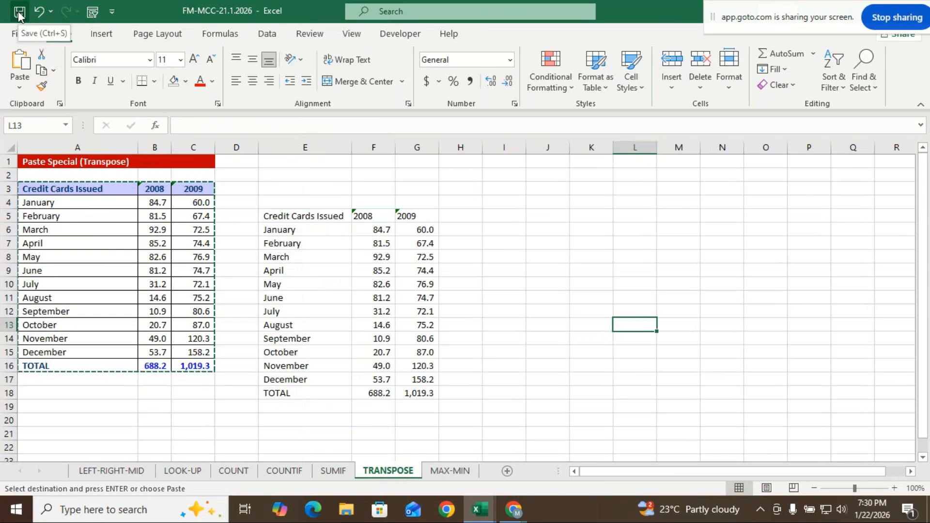
{"action": "key", "text": "ctrl+z"}
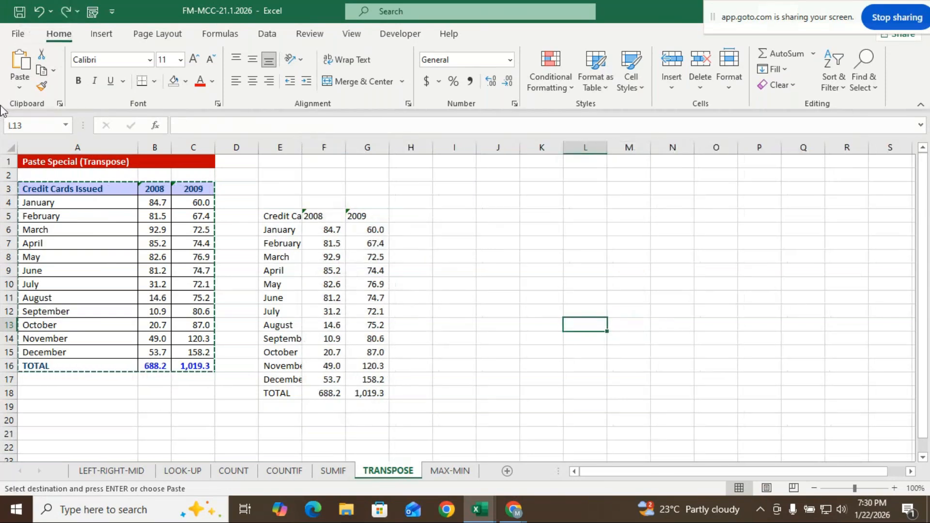
{"action": "key", "text": "ctrl+z"}
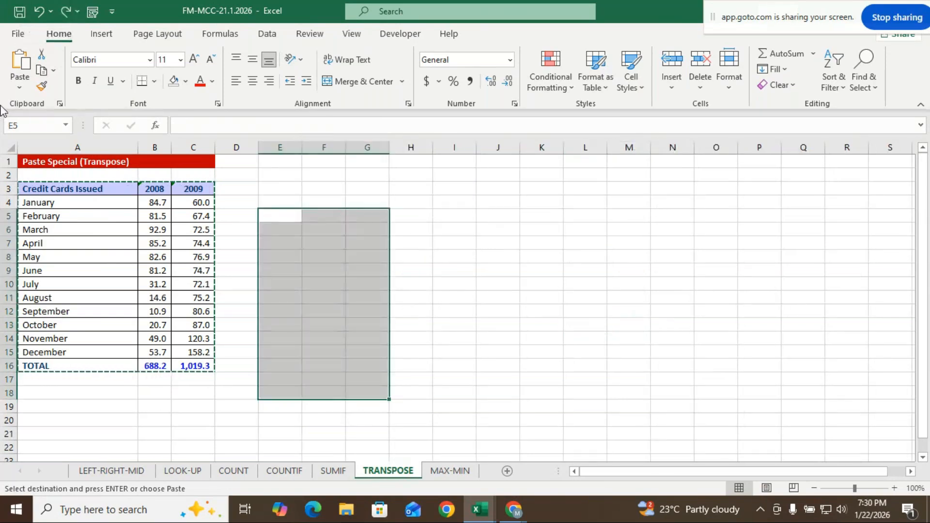
Try pasting the copied table at E5 with its source column widths kept, and undo that paste.
{"action": "left_click", "coordinate": [25, 81]}
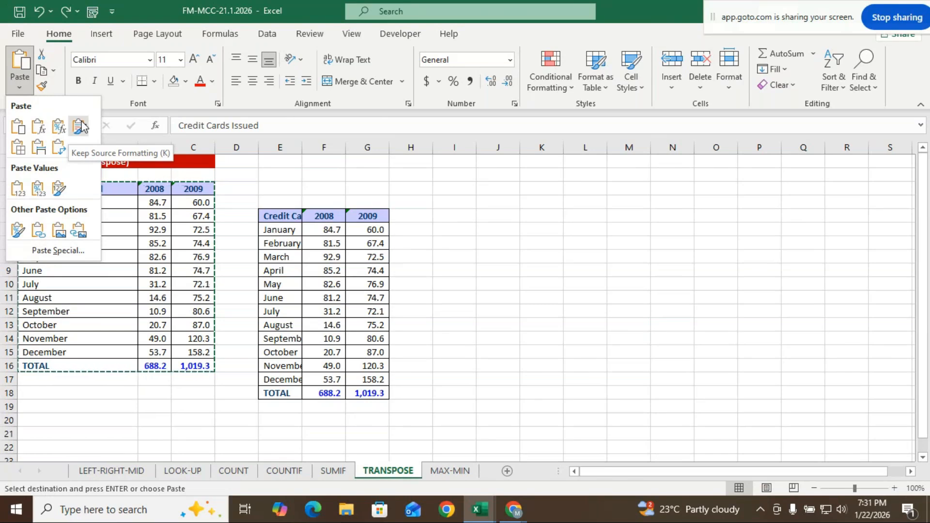
{"action": "left_click", "coordinate": [41, 149]}
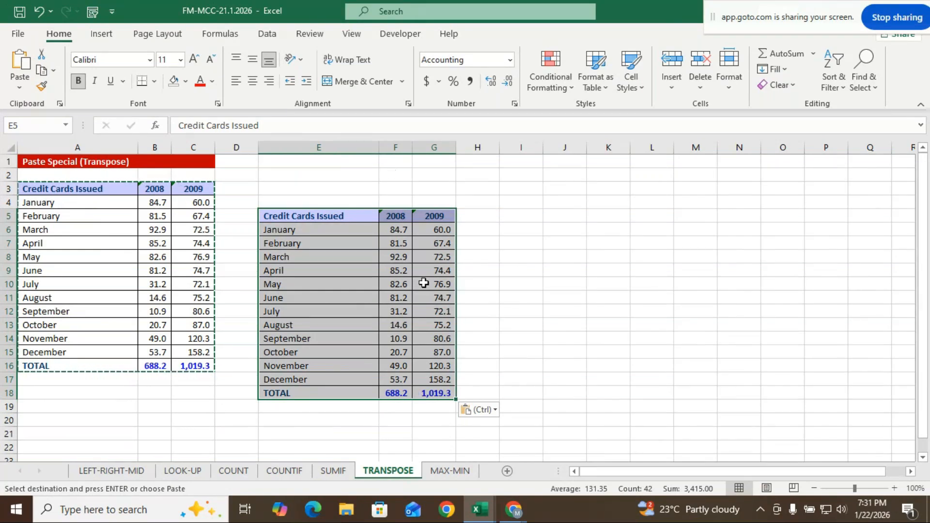
{"action": "key", "text": "ctrl+z"}
Try the standard paste of the copied table at E5 and compare it with the original.
{"action": "left_click", "coordinate": [19, 88]}
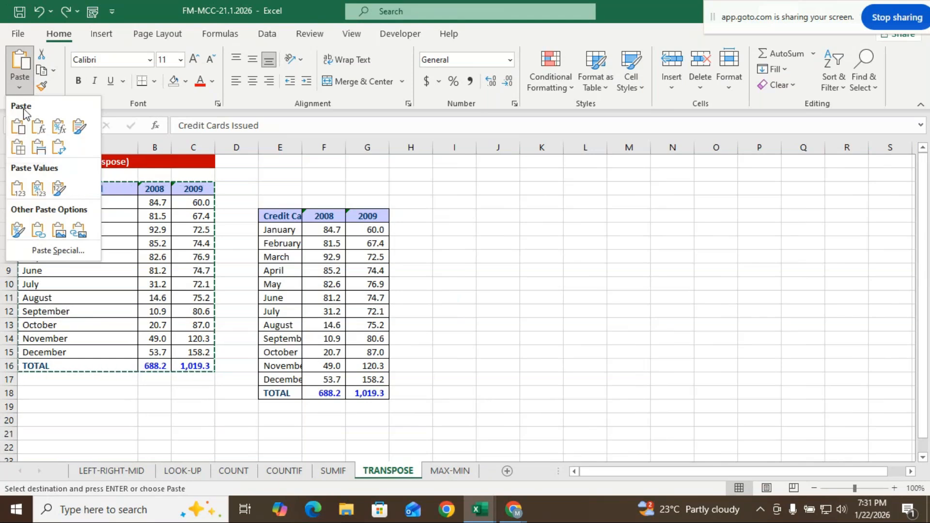
{"action": "left_click", "coordinate": [19, 126]}
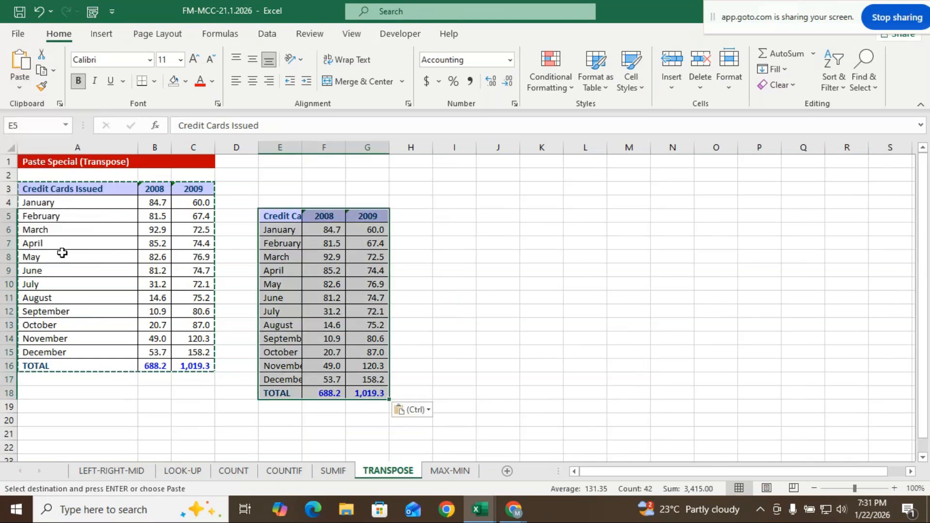
{"action": "left_click", "coordinate": [77, 274]}
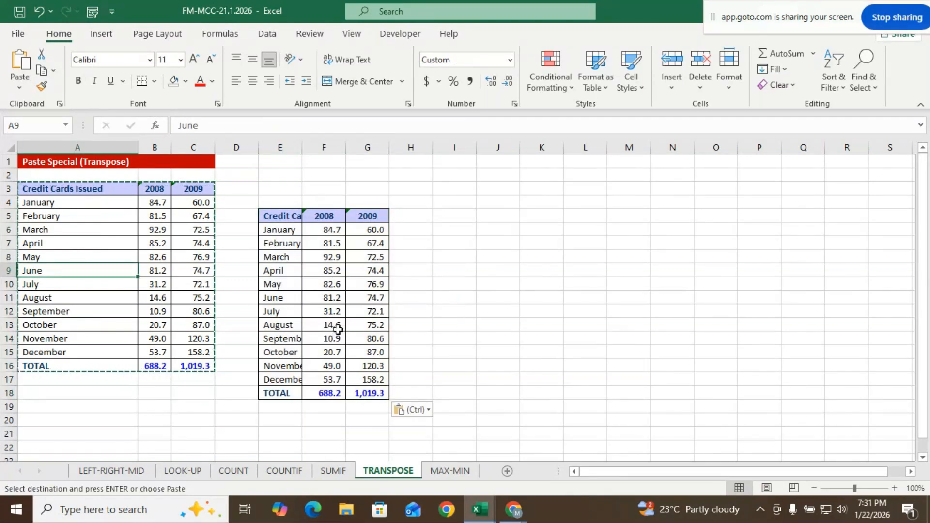
Paste the copied Credit Cards Issued table transposed starting at cell E5 and end copy mode.
{"action": "left_click_drag", "start_coordinate": [280, 216], "coordinate": [367, 393]}
{"action": "left_click", "coordinate": [20, 87]}
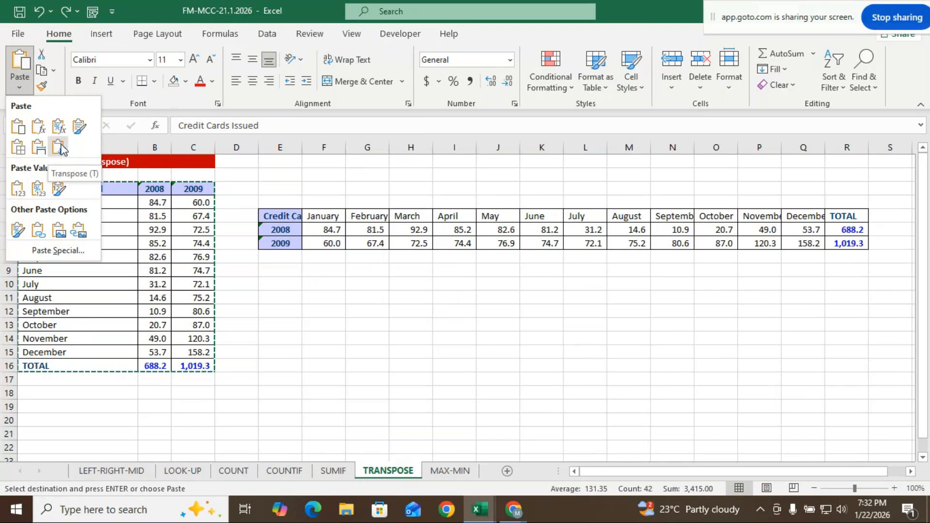
{"action": "left_click", "coordinate": [59, 147]}
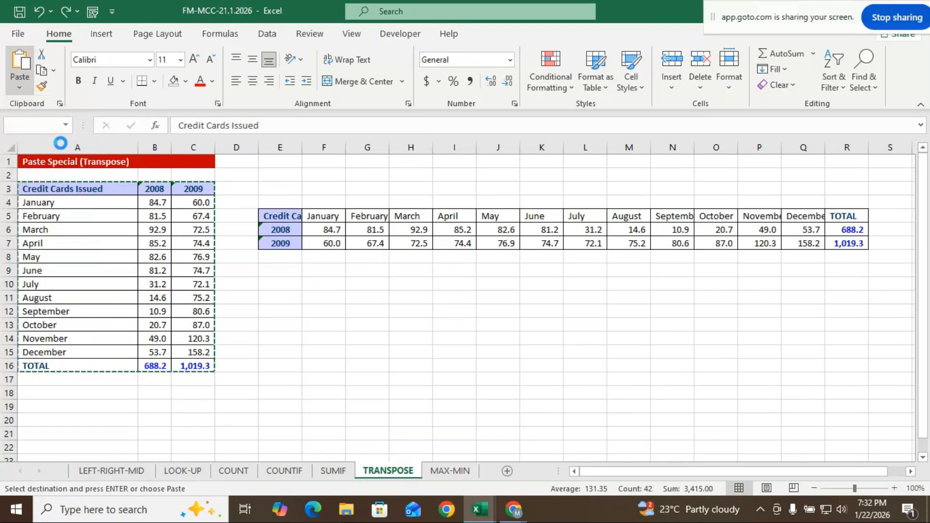
{"action": "left_click", "coordinate": [458, 377]}
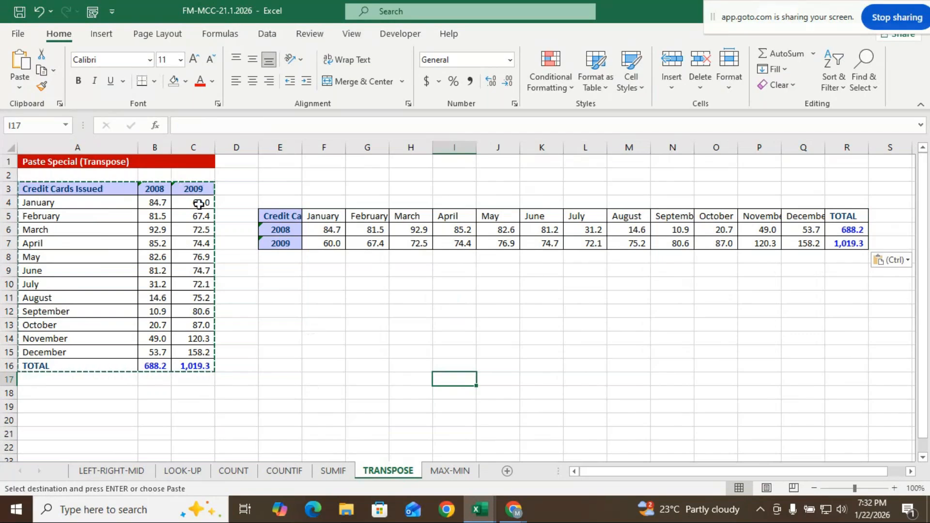
{"action": "key", "text": "Escape"}
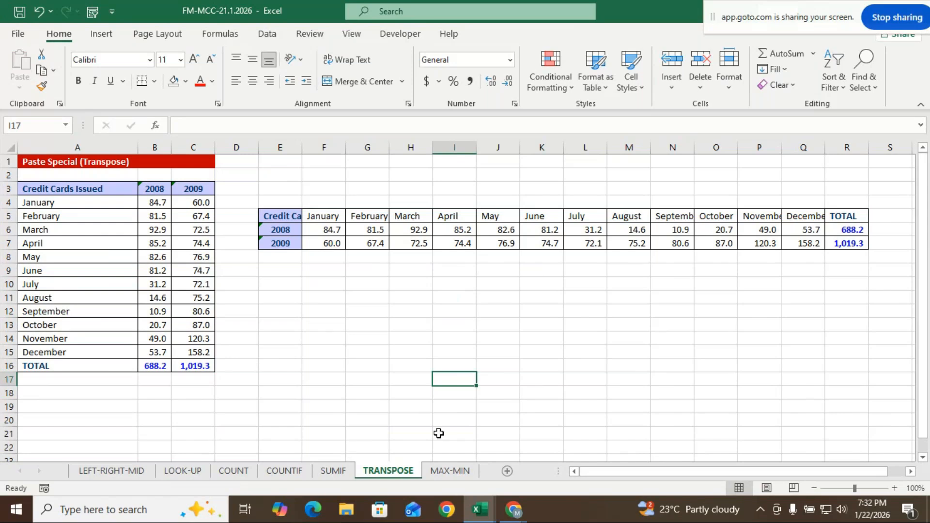
Switch to the FM-MCC-22.1.2026 workbook and look through its ADVANCED FILTER, SORT, FILTER and POWER sheets.
{"action": "mouse_move", "coordinate": [475, 518]}
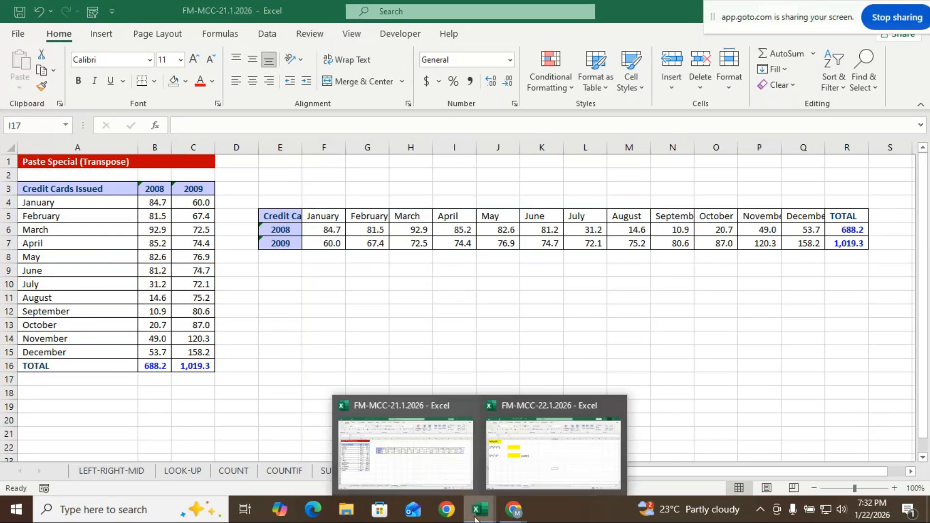
{"action": "left_click", "coordinate": [531, 463]}
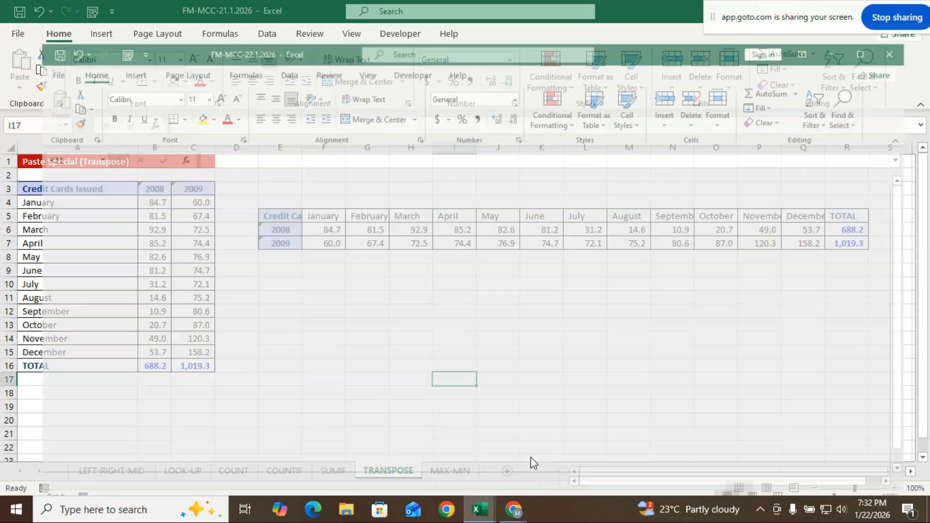
{"action": "left_click", "coordinate": [145, 471]}
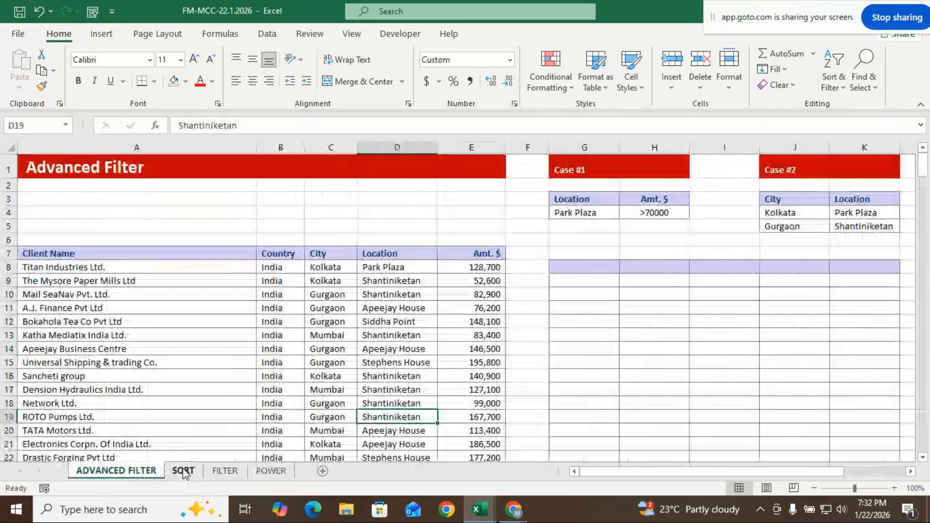
{"action": "left_click", "coordinate": [182, 471]}
{"action": "left_click", "coordinate": [225, 471]}
{"action": "left_click", "coordinate": [269, 471]}
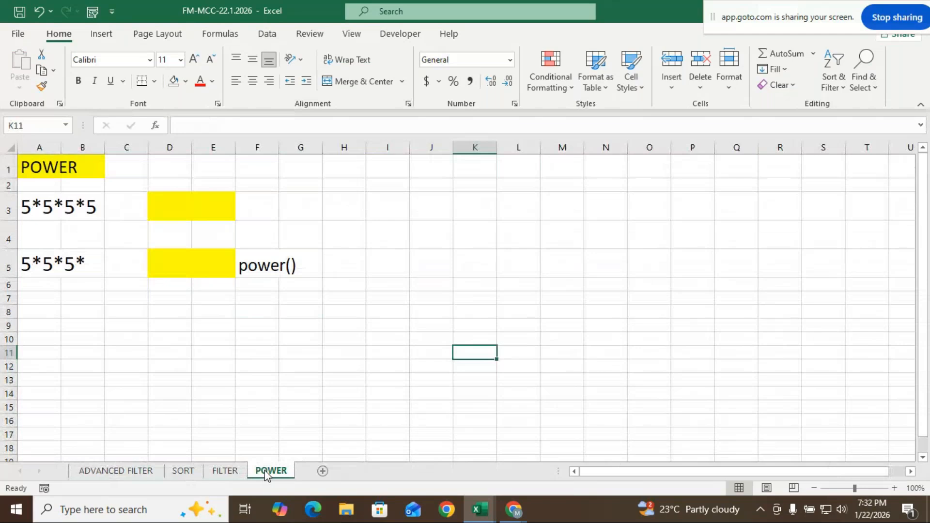
{"action": "left_click", "coordinate": [183, 470]}
{"action": "left_click", "coordinate": [239, 477]}
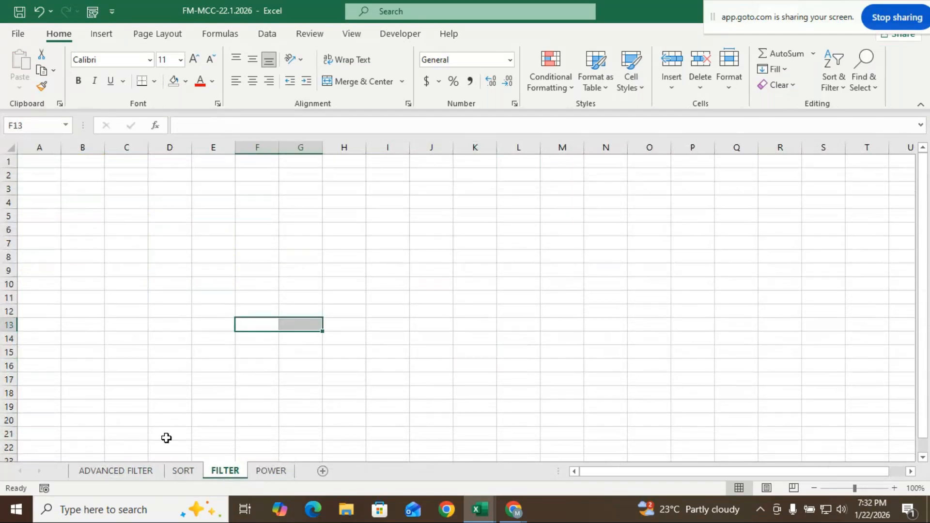
{"action": "left_click", "coordinate": [120, 471]}
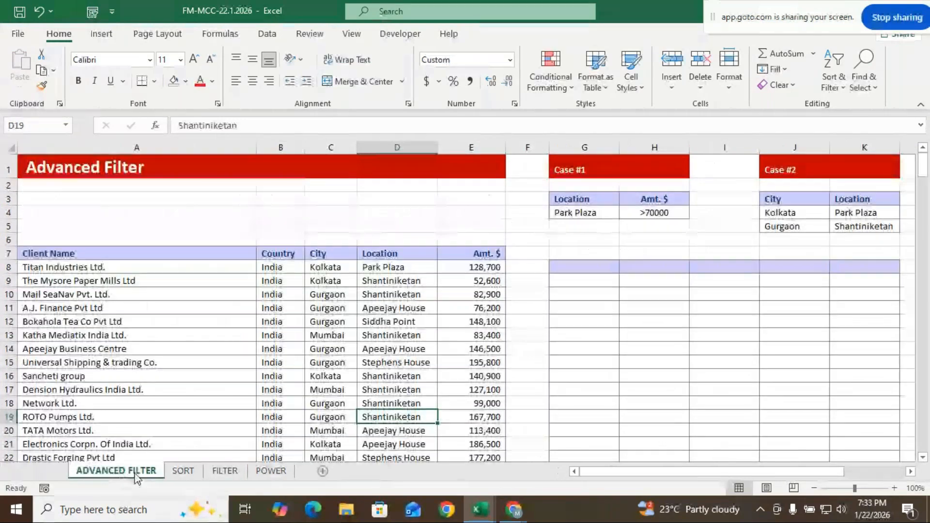
Enter the heading NAMES in cell A4 of the SORT sheet.
{"action": "left_click", "coordinate": [194, 470]}
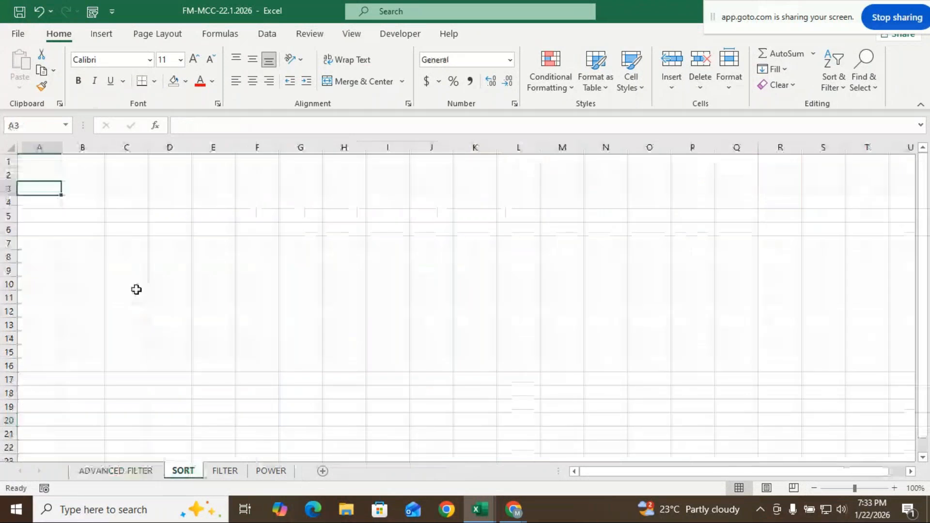
{"action": "left_click", "coordinate": [53, 202]}
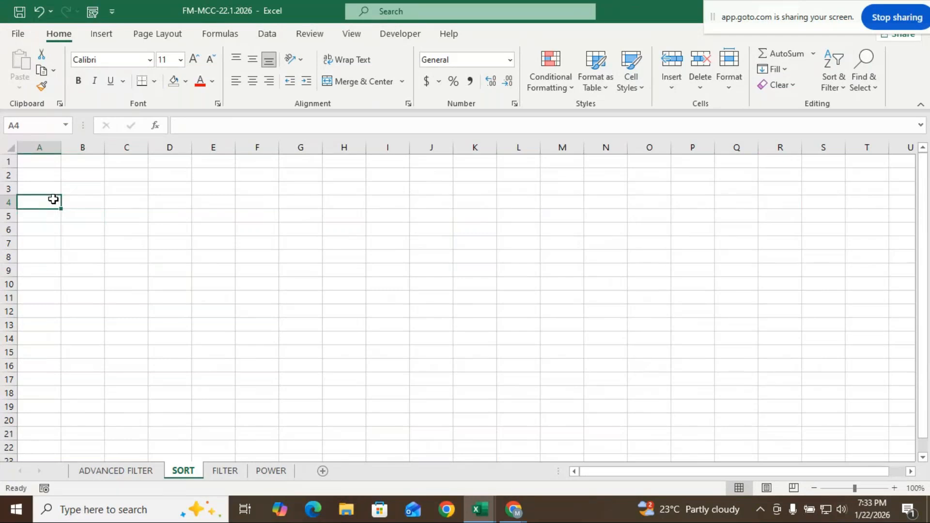
{"action": "type", "text": "NAM"}
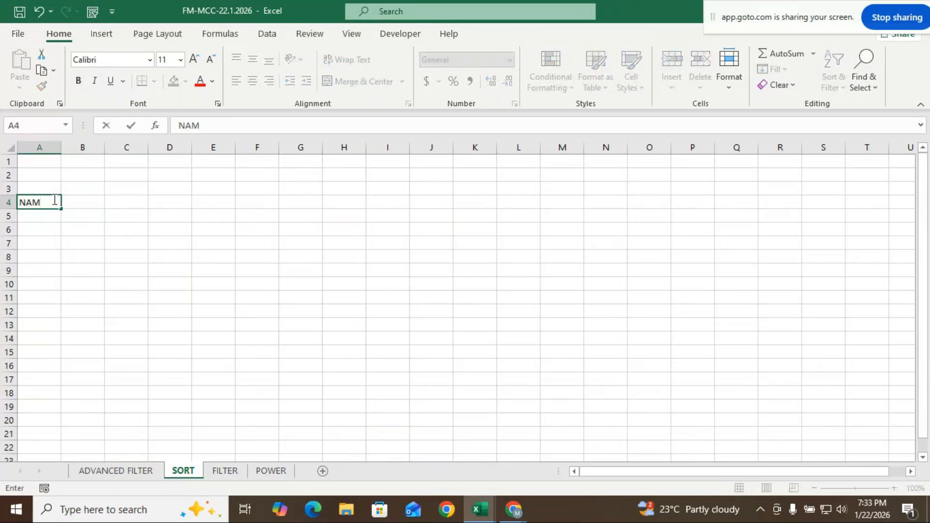
{"action": "type", "text": "ES"}
{"action": "left_click", "coordinate": [91, 221]}
{"action": "left_click", "coordinate": [90, 201]}
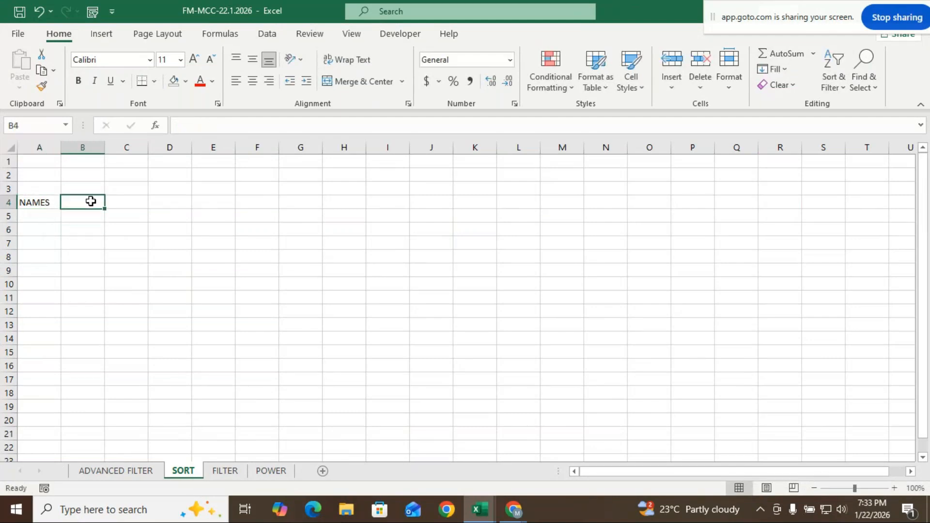
{"action": "left_click", "coordinate": [53, 201]}
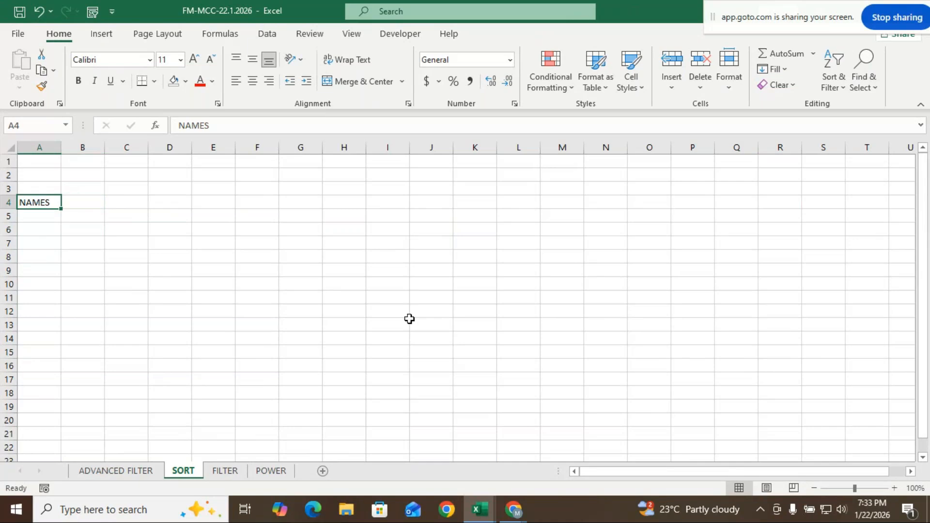
Enter the heading MARKS in cell B4 of the SORT sheet.
{"action": "left_click", "coordinate": [894, 487]}
{"action": "left_click", "coordinate": [895, 487]}
{"action": "left_click", "coordinate": [895, 487]}
{"action": "left_click", "coordinate": [895, 487]}
{"action": "left_click_drag", "start_coordinate": [234, 359], "coordinate": [237, 341]}
{"action": "left_click", "coordinate": [68, 229]}
{"action": "left_click", "coordinate": [110, 223]}
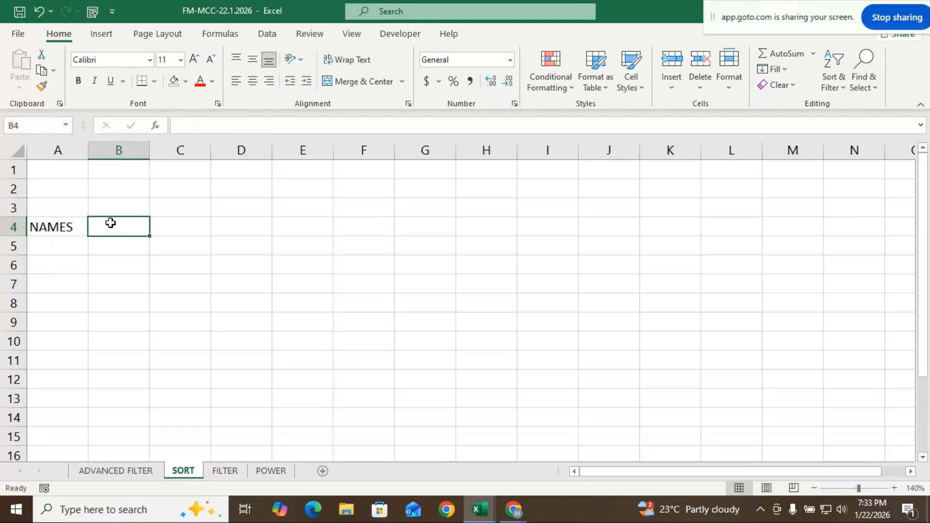
{"action": "type", "text": "MARKW"}
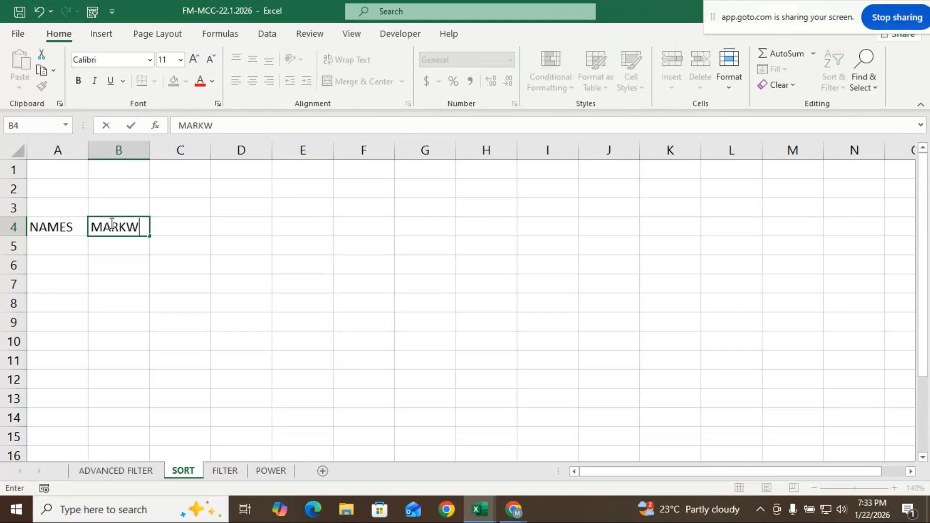
{"action": "key", "text": "BackSpace"}
{"action": "type", "text": "S"}
{"action": "left_click", "coordinate": [66, 279]}
Fill cells A5 to A9 under the NAMES heading with five students' first names.
{"action": "left_click", "coordinate": [59, 249]}
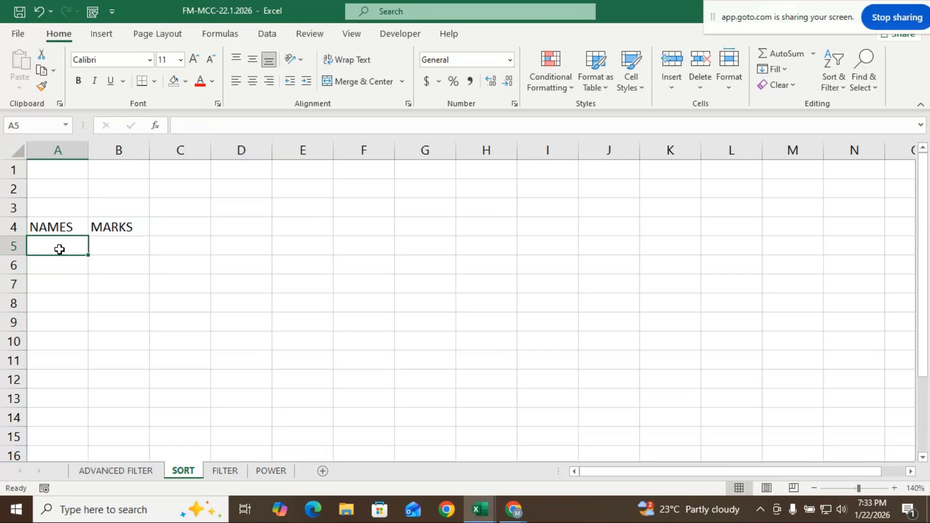
{"action": "type", "text": "S"}
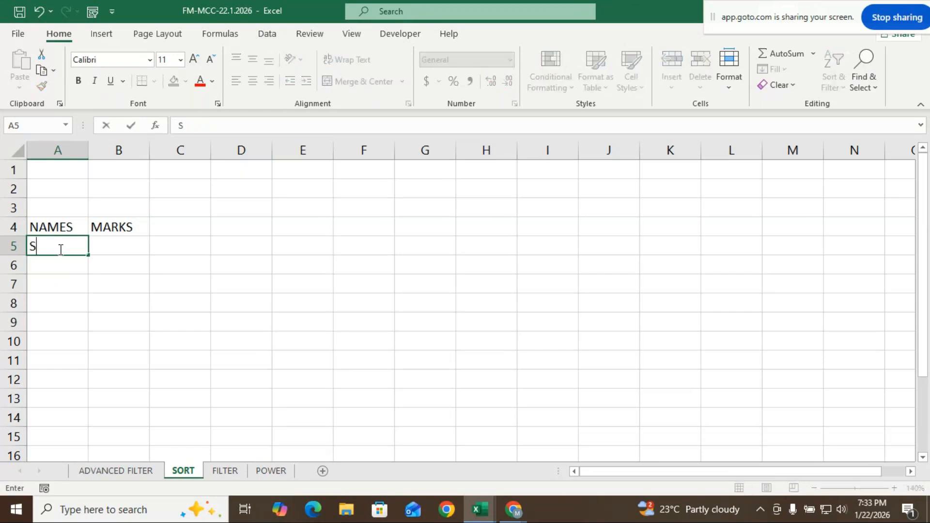
{"action": "type", "text": "HARAN"}
{"action": "key", "text": "Return"}
{"action": "type", "text": "GAN"}
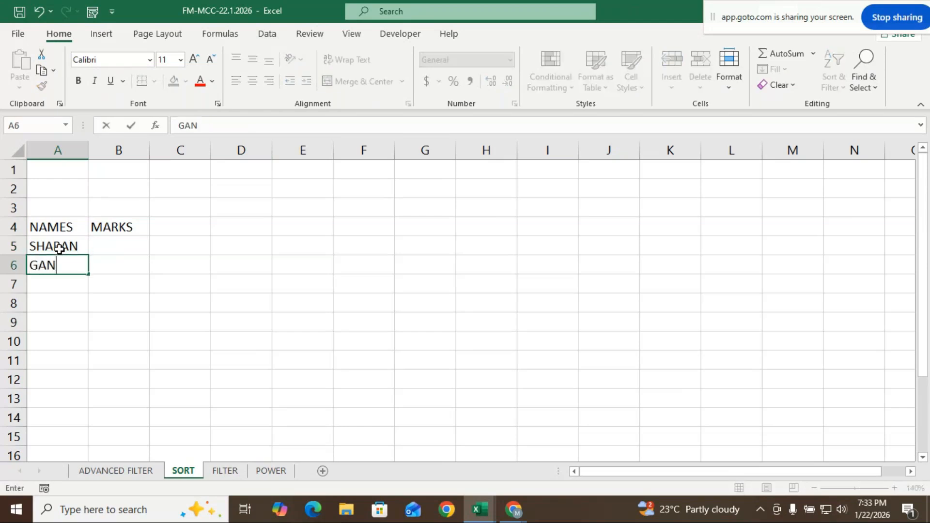
{"action": "type", "text": "ESH"}
{"action": "key", "text": "Return"}
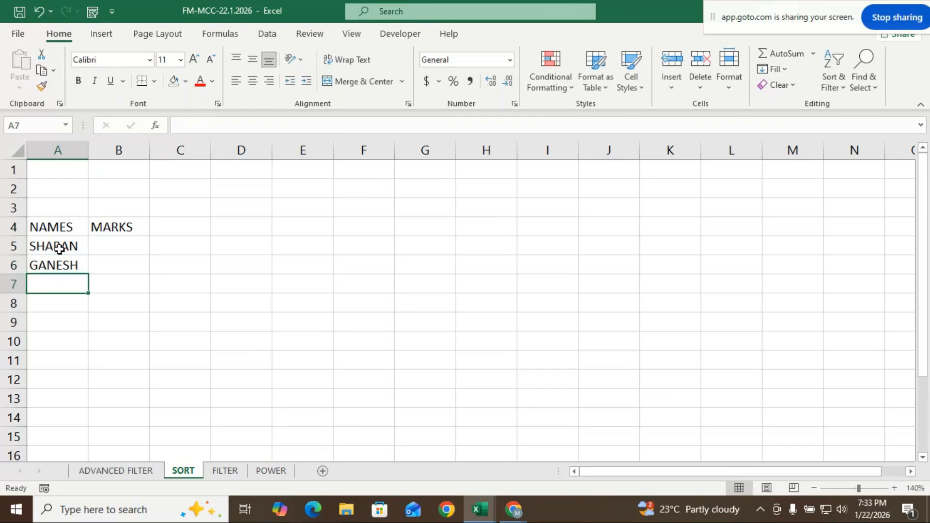
{"action": "type", "text": "AADV"}
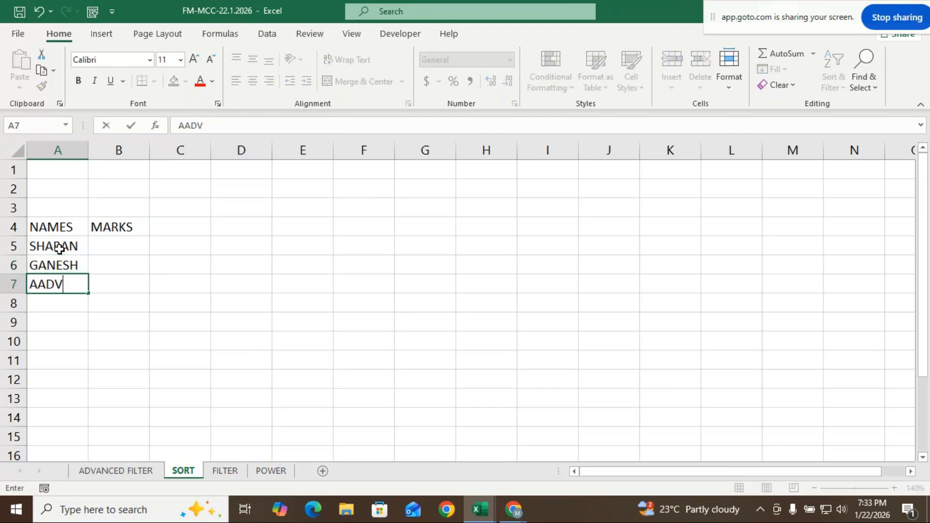
{"action": "type", "text": "IK"}
{"action": "key", "text": "Return"}
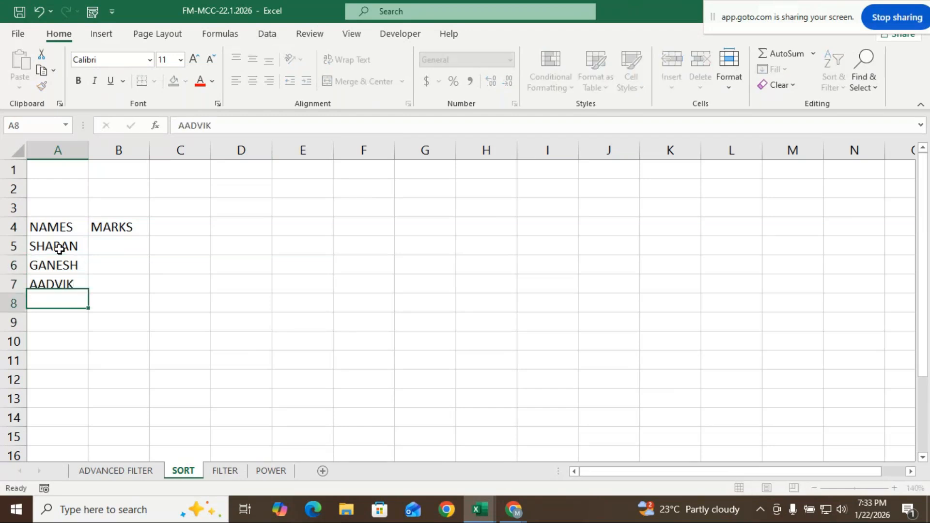
{"action": "type", "text": "K"}
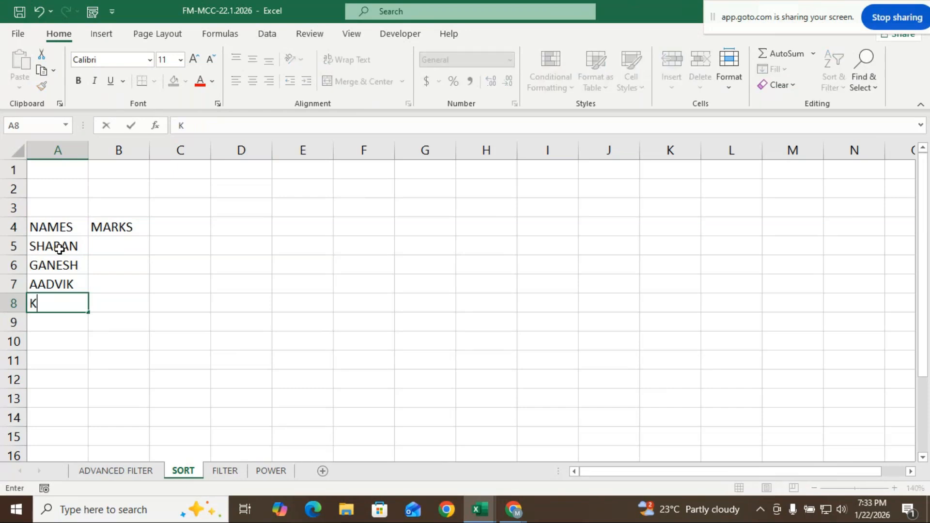
{"action": "type", "text": "RISHNA"}
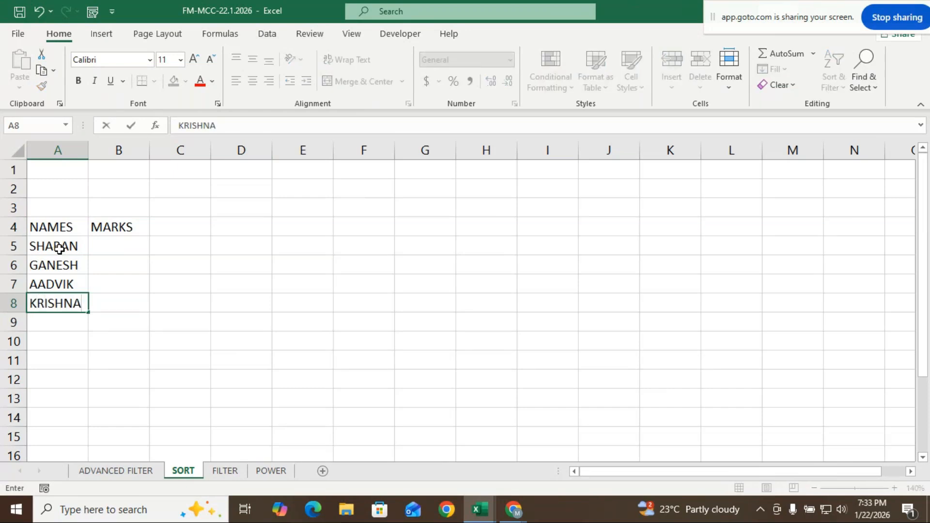
{"action": "key", "text": "Return"}
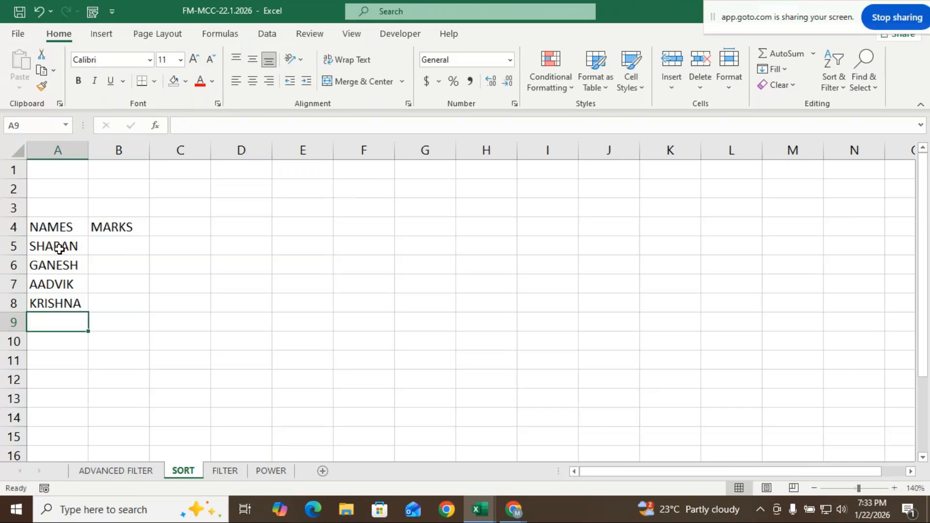
{"action": "type", "text": "SA"}
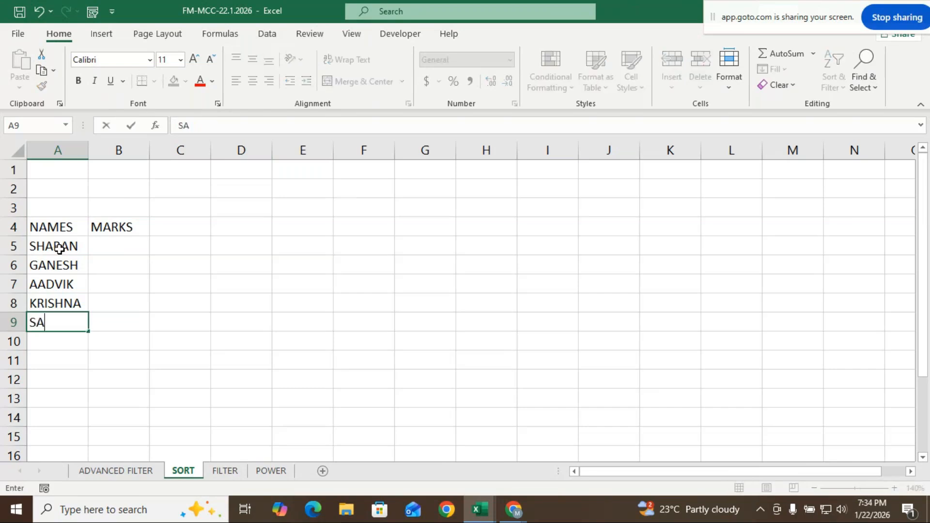
{"action": "type", "text": "THYA"}
{"action": "left_click", "coordinate": [169, 321]}
Enter the marks 58, 78, 63, 50 and 89 in cells B5 to B9.
{"action": "left_click", "coordinate": [128, 259]}
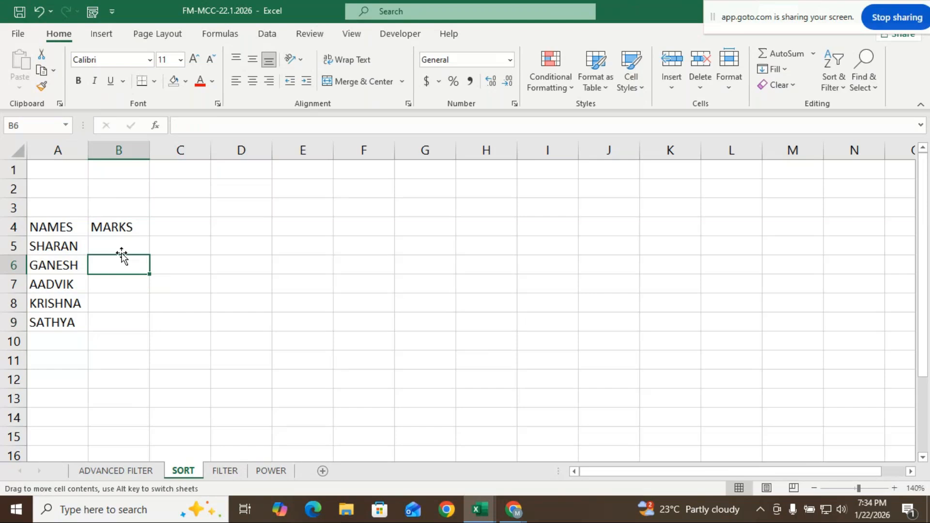
{"action": "left_click", "coordinate": [121, 249]}
{"action": "type", "text": "58"}
{"action": "key", "text": "Return"}
{"action": "type", "text": "7"}
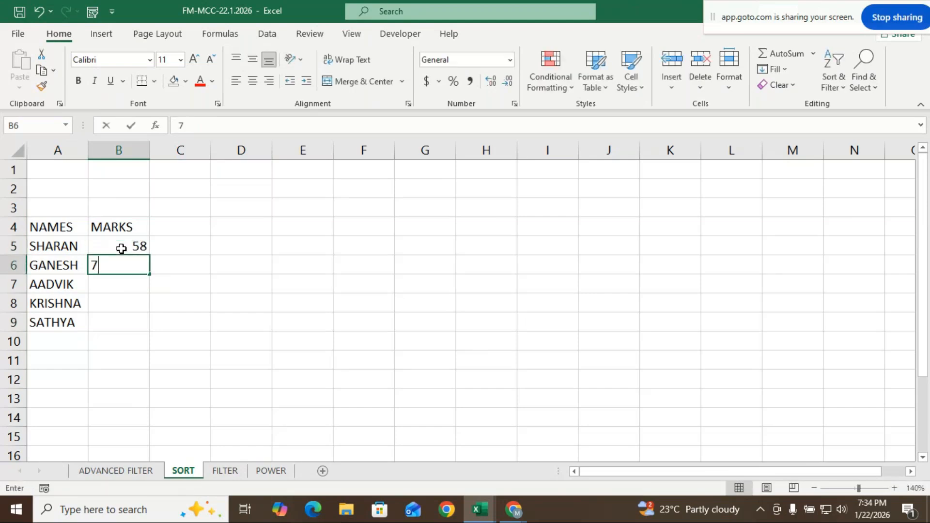
{"action": "type", "text": "8"}
{"action": "key", "text": "Return"}
{"action": "type", "text": "63"}
{"action": "key", "text": "Return"}
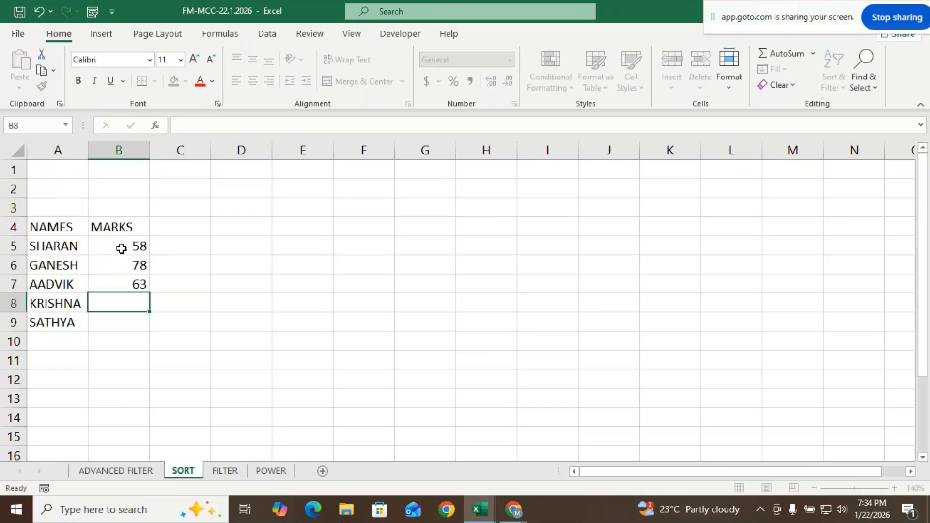
{"action": "type", "text": "50"}
{"action": "key", "text": "Return"}
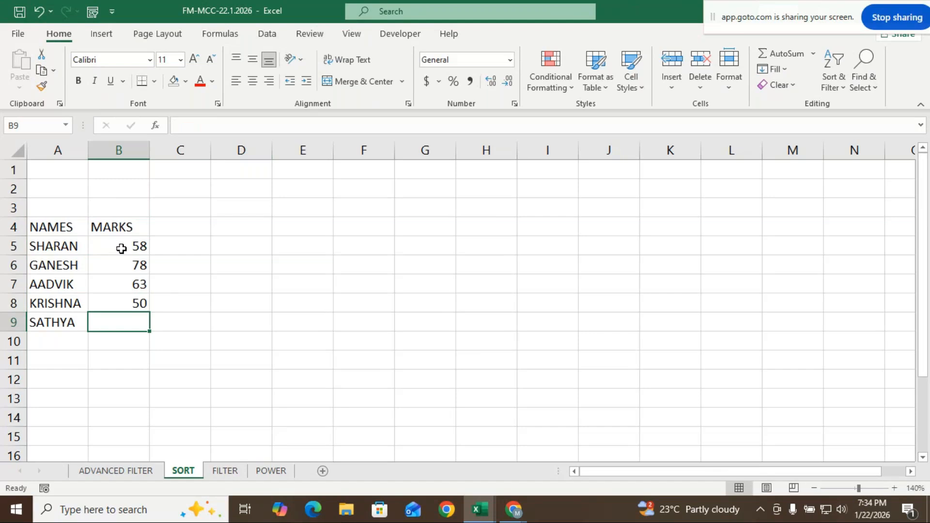
{"action": "type", "text": "89"}
{"action": "key", "text": "Return"}
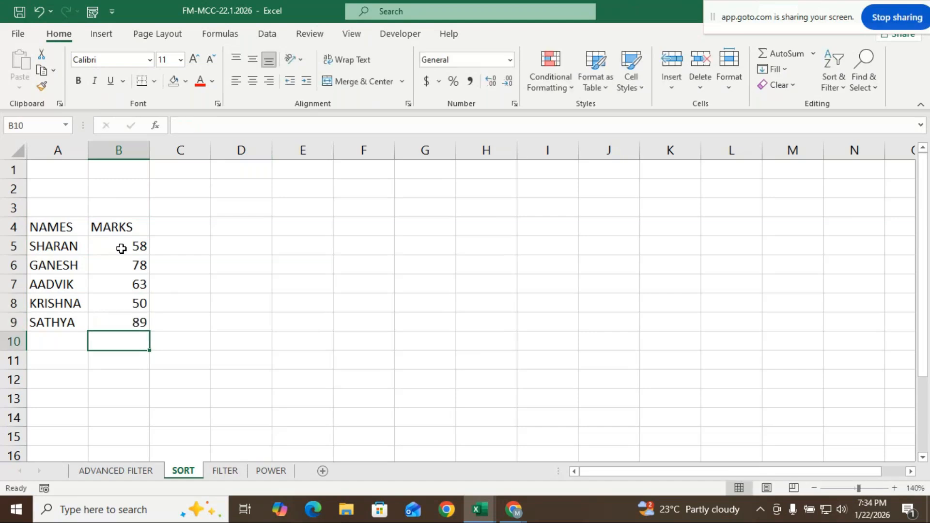
Center the contents of the names and marks table in A4:B9 horizontally.
{"action": "left_click", "coordinate": [175, 276]}
{"action": "left_click_drag", "start_coordinate": [36, 228], "coordinate": [135, 322]}
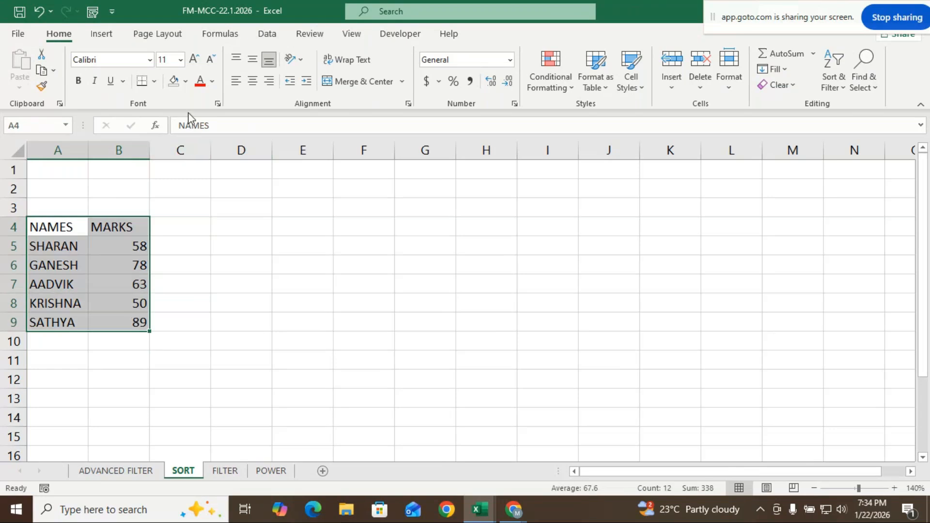
{"action": "left_click", "coordinate": [252, 81]}
{"action": "left_click", "coordinate": [237, 226]}
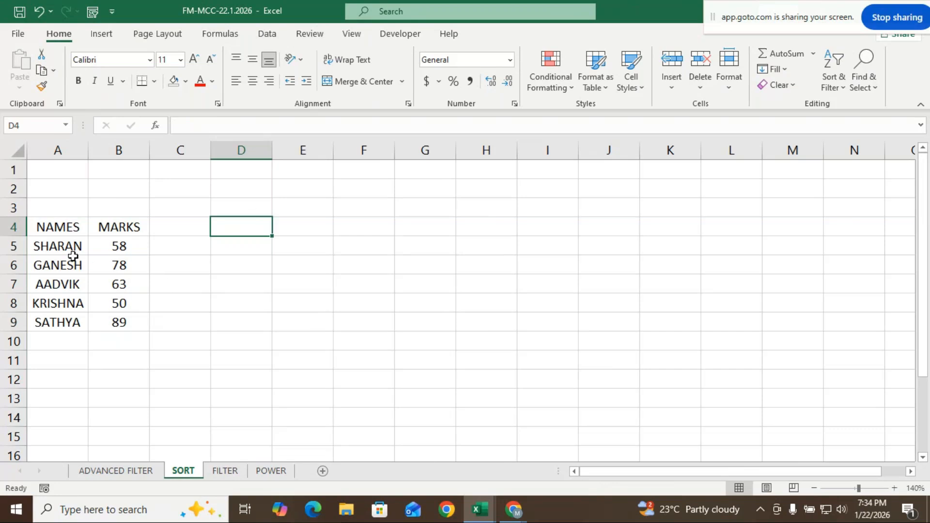
{"action": "left_click", "coordinate": [45, 244]}
{"action": "left_click_drag", "start_coordinate": [43, 231], "coordinate": [115, 327]}
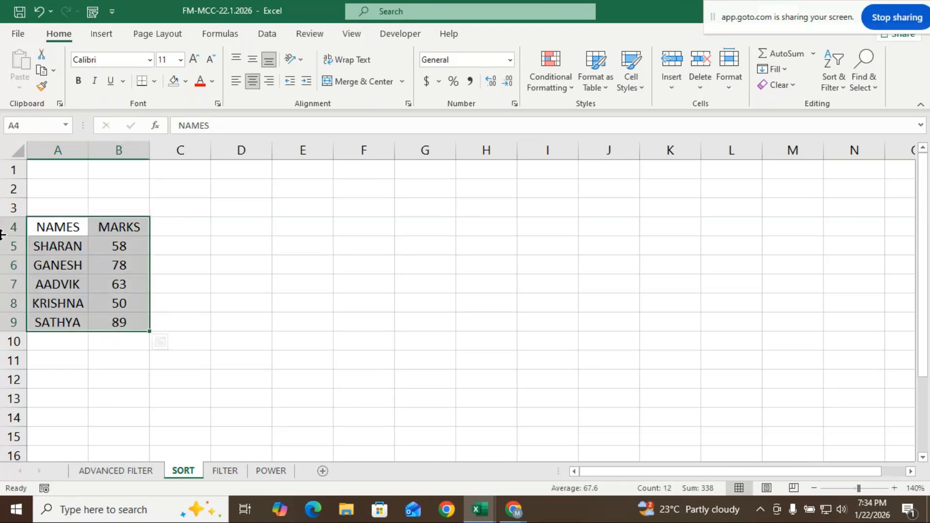
{"action": "left_click", "coordinate": [66, 246]}
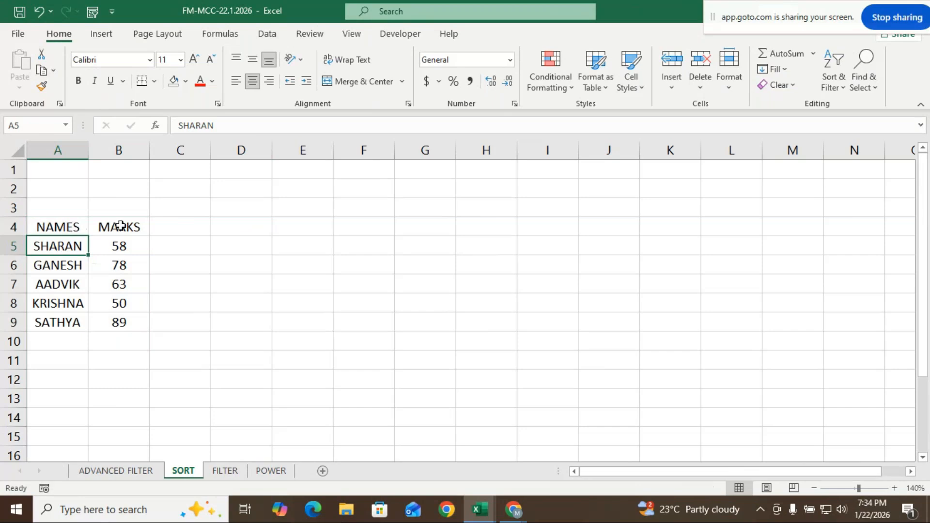
{"action": "left_click", "coordinate": [62, 282]}
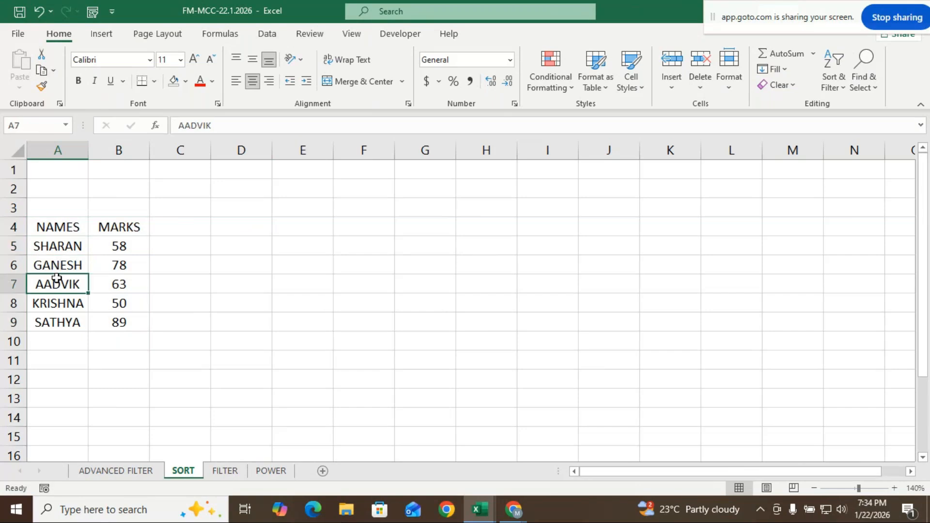
Sort the data rows A5:B9 by name from A to Z and undo the sort.
{"action": "left_click", "coordinate": [64, 247]}
{"action": "left_click_drag", "start_coordinate": [64, 248], "coordinate": [126, 324]}
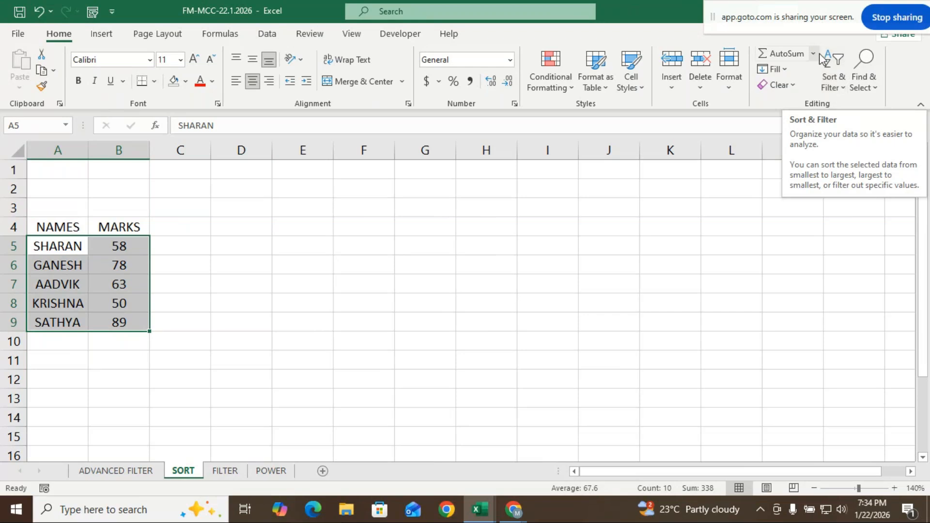
{"action": "left_click", "coordinate": [831, 89]}
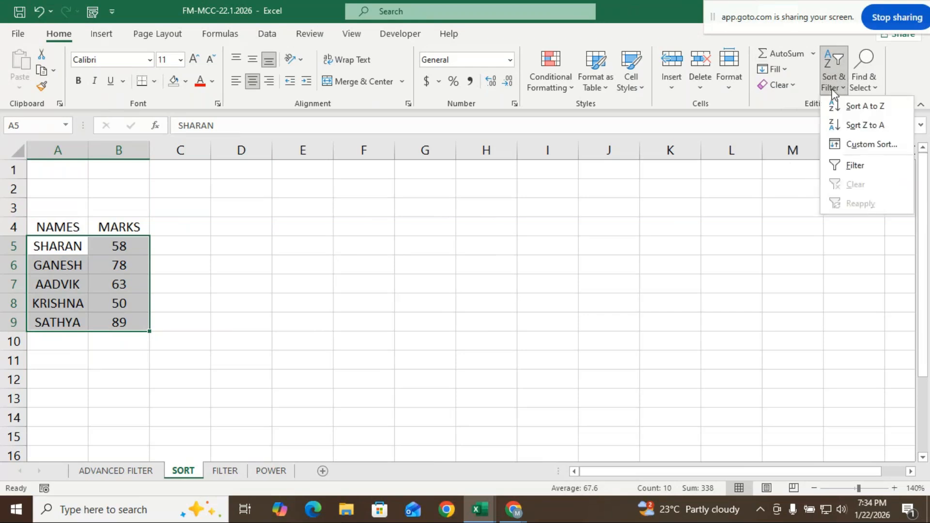
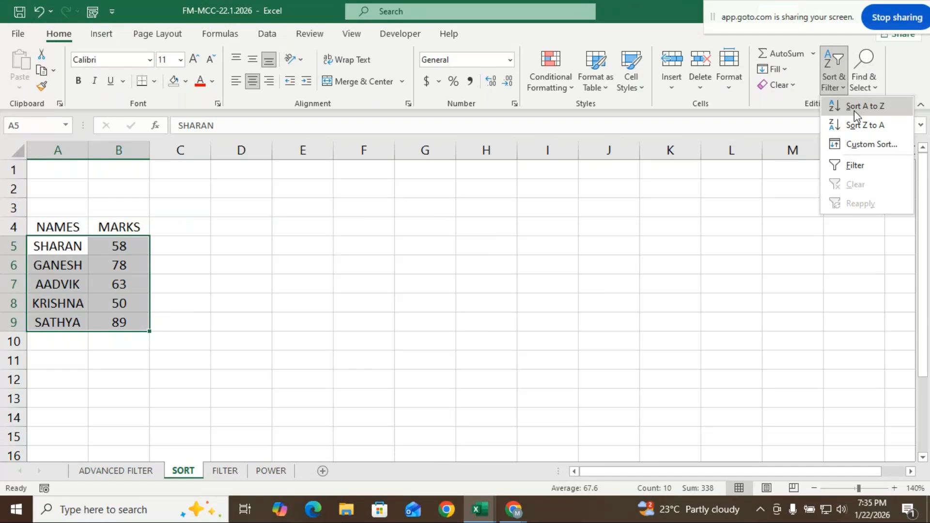
{"action": "left_click", "coordinate": [854, 110]}
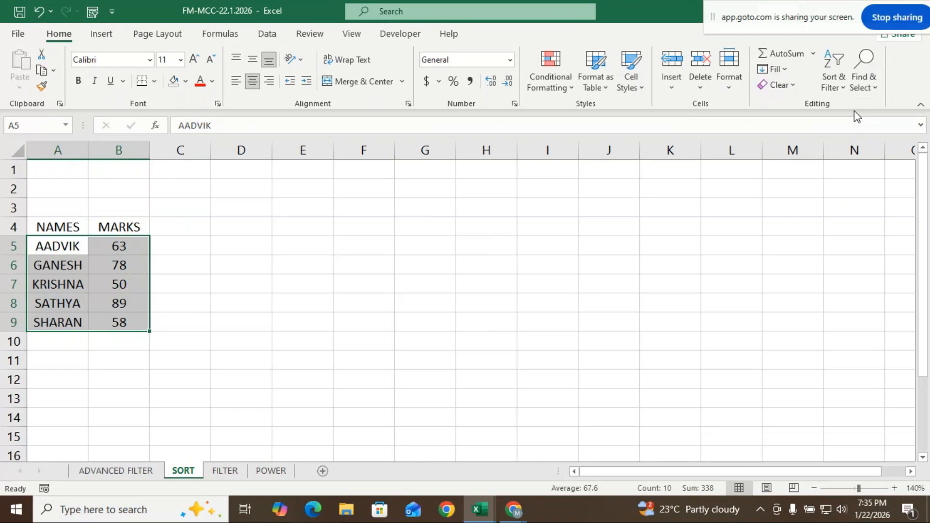
{"action": "key", "text": "ctrl+z"}
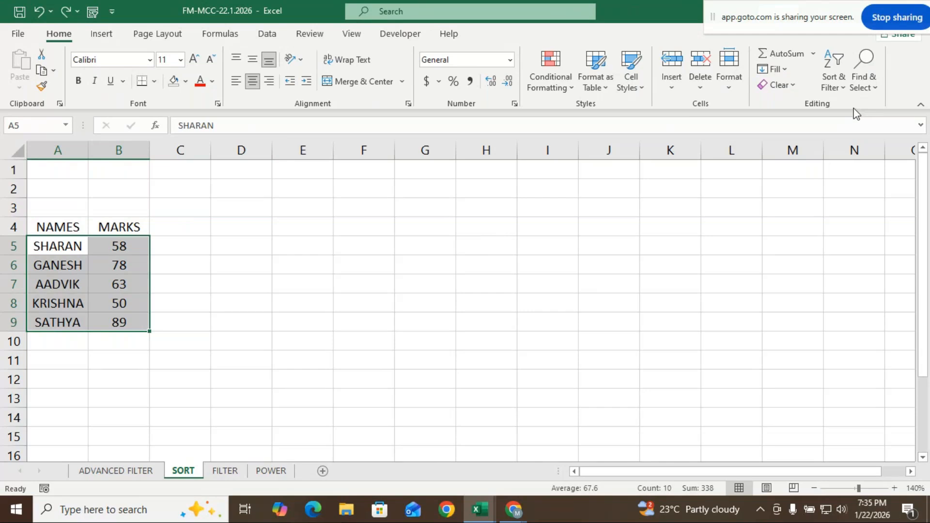
Apply the A to Z sort to rows A5:B9 again and deselect the range.
{"action": "left_click", "coordinate": [842, 91]}
{"action": "left_click", "coordinate": [845, 106]}
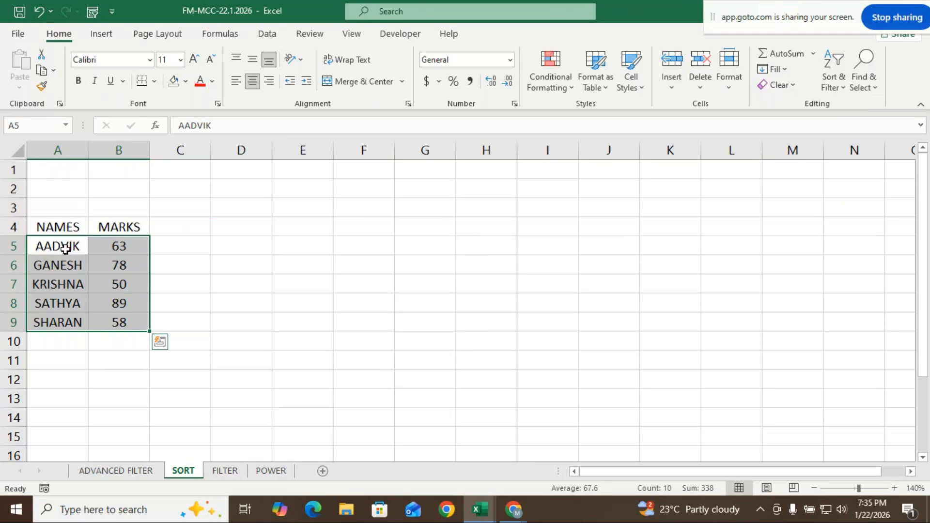
{"action": "left_click_drag", "start_coordinate": [181, 265], "coordinate": [234, 273]}
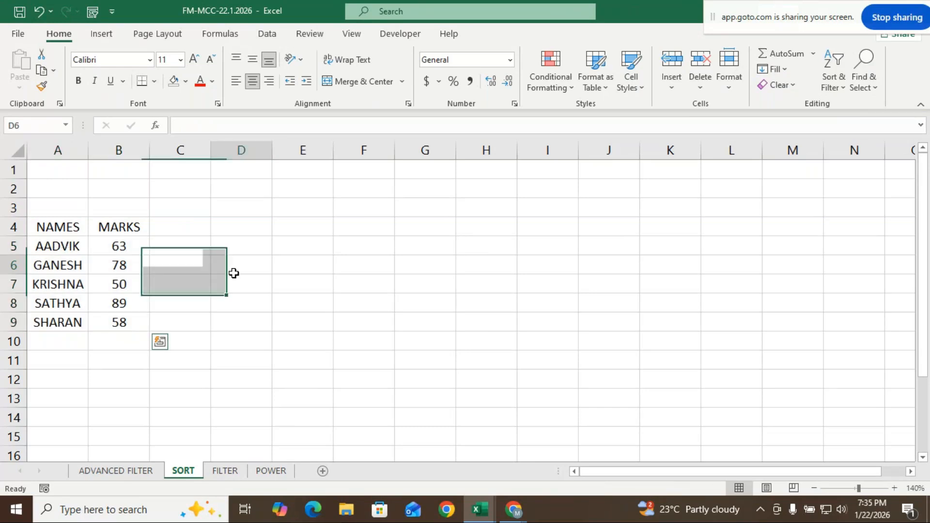
{"action": "left_click", "coordinate": [234, 273]}
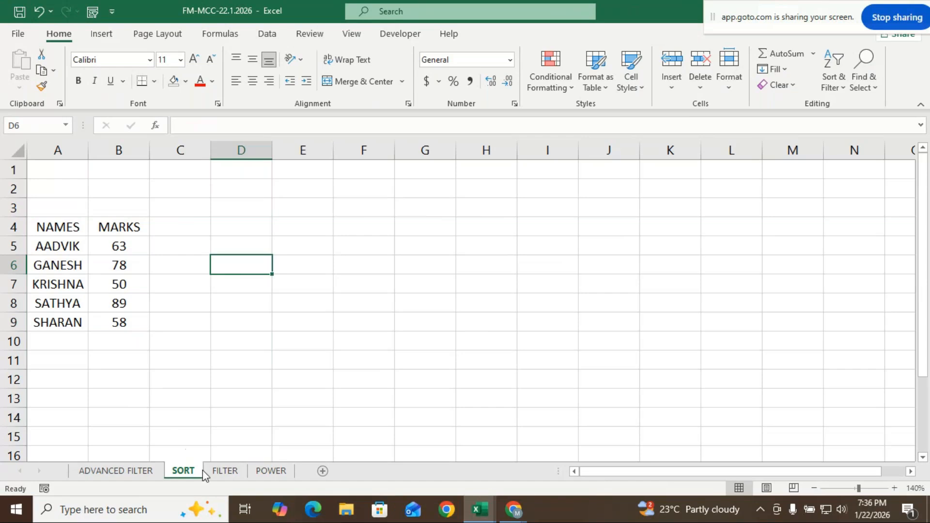
{"action": "left_click", "coordinate": [133, 471]}
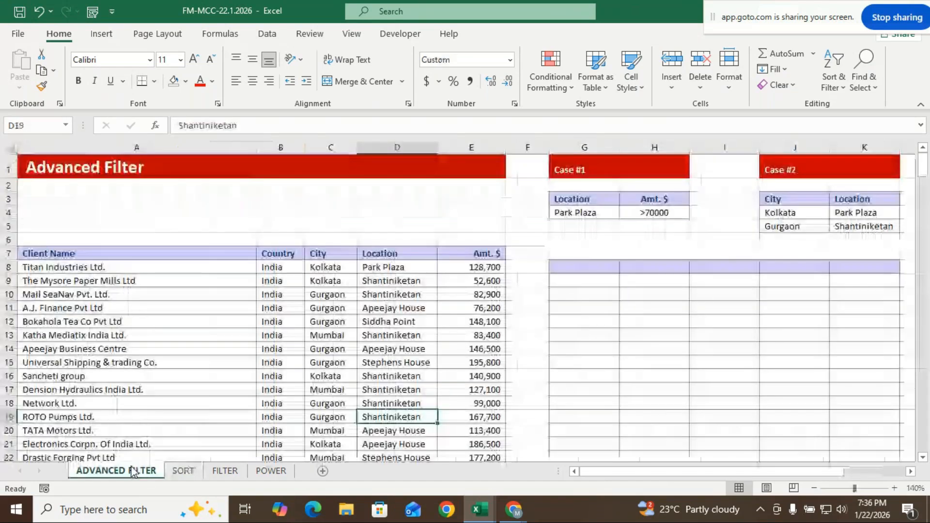
{"action": "left_click", "coordinate": [182, 474]}
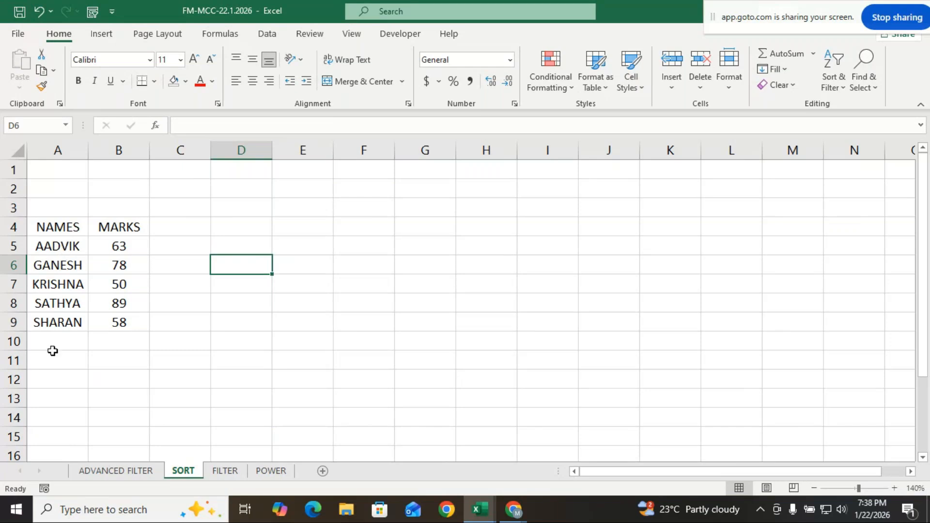
Sort the data rows A5:B9 by name in descending order, from Z to A.
{"action": "left_click_drag", "start_coordinate": [60, 245], "coordinate": [136, 343]}
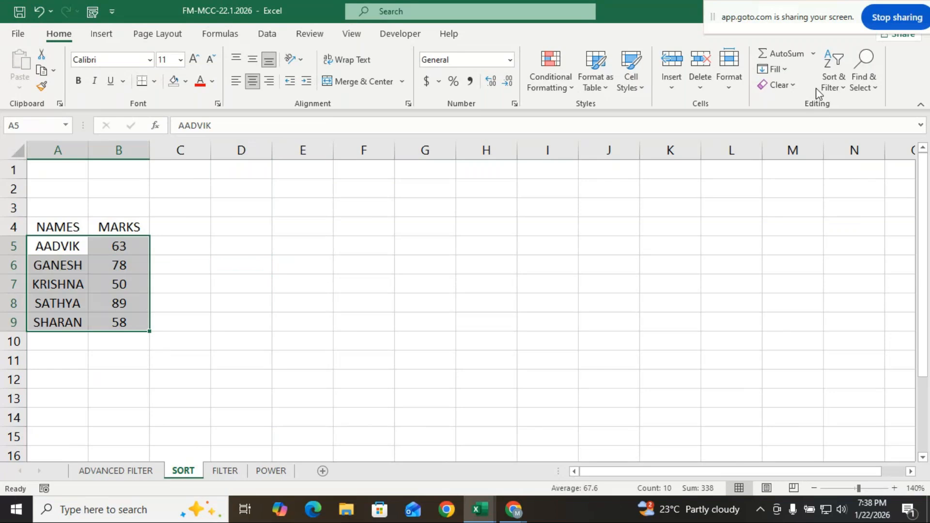
{"action": "left_click", "coordinate": [835, 78]}
{"action": "left_click", "coordinate": [853, 124]}
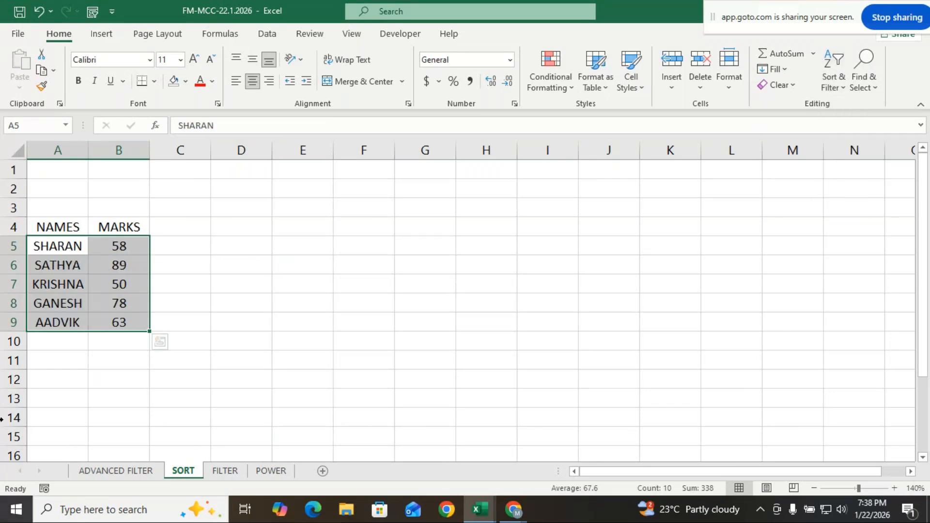
{"action": "left_click", "coordinate": [302, 413]}
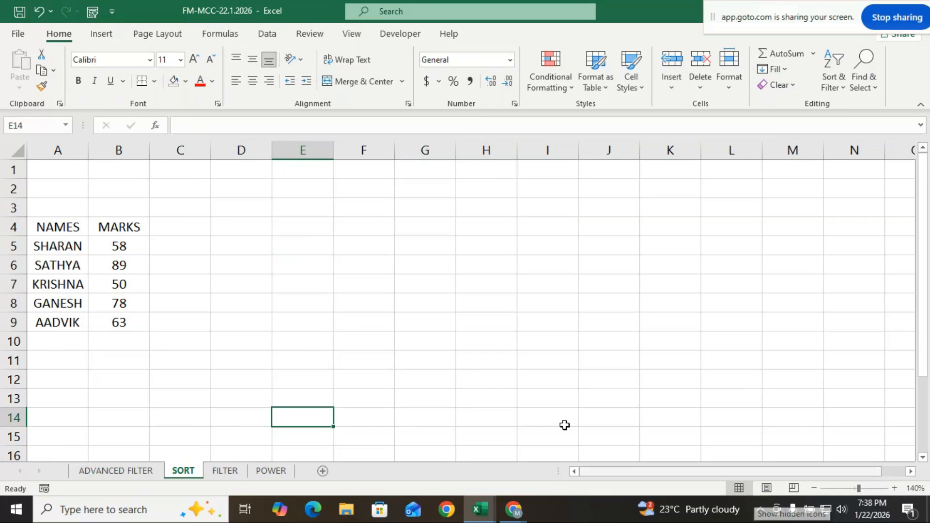
{"action": "left_click", "coordinate": [841, 69]}
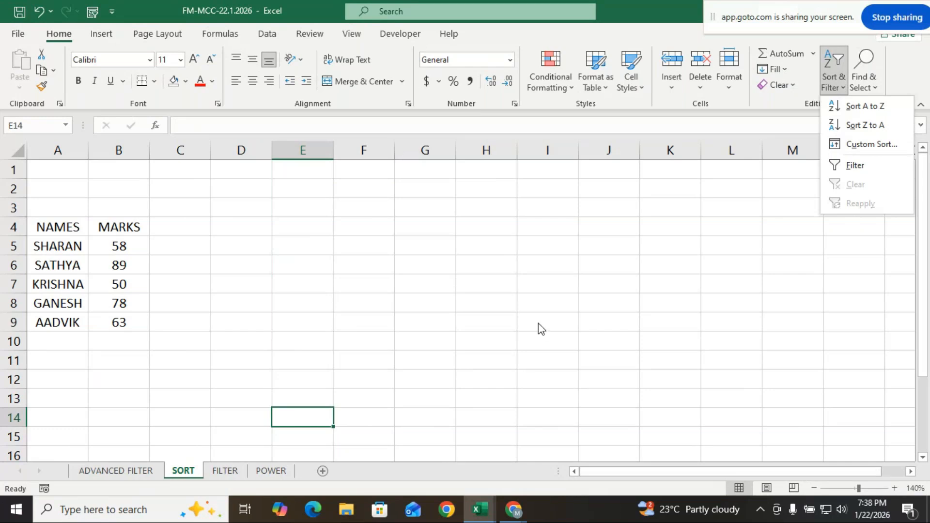
{"action": "left_click", "coordinate": [226, 316]}
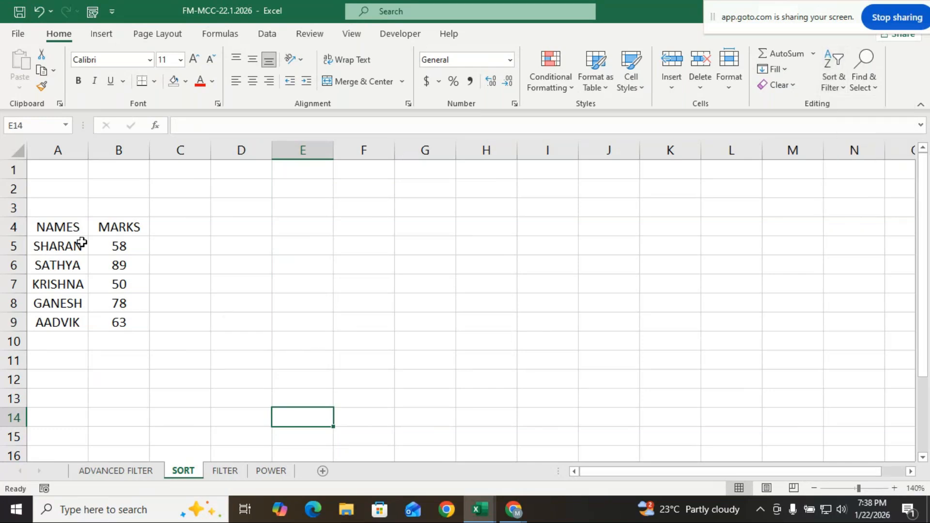
{"action": "left_click", "coordinate": [71, 231]}
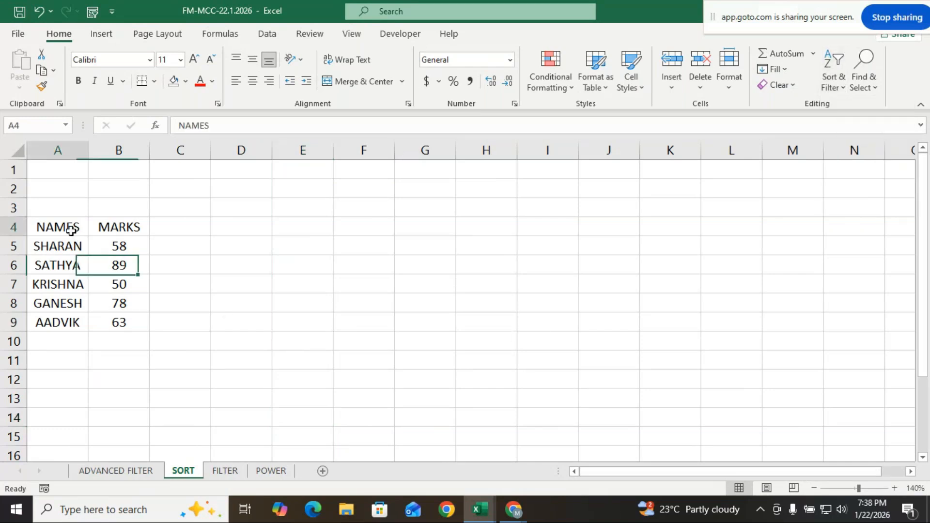
{"action": "left_click", "coordinate": [73, 279]}
{"action": "left_click_drag", "start_coordinate": [62, 247], "coordinate": [141, 326]}
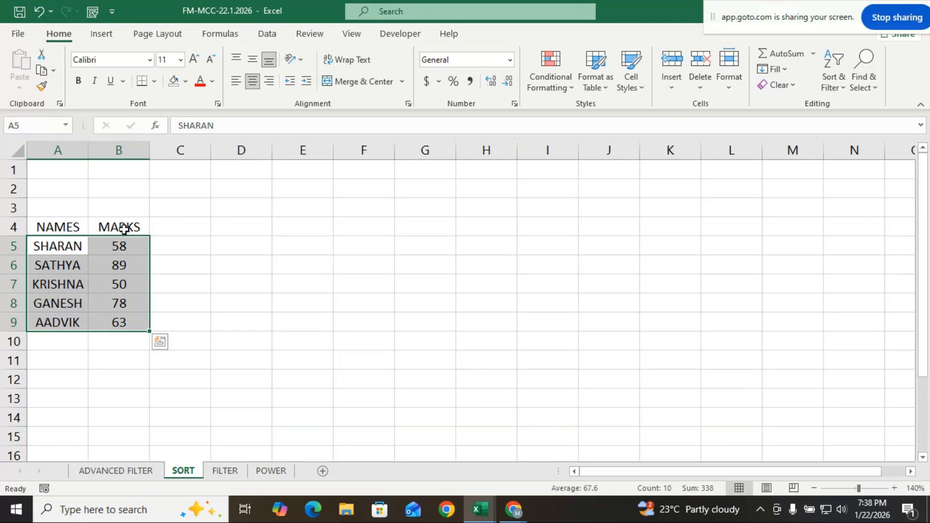
{"action": "left_click", "coordinate": [617, 270]}
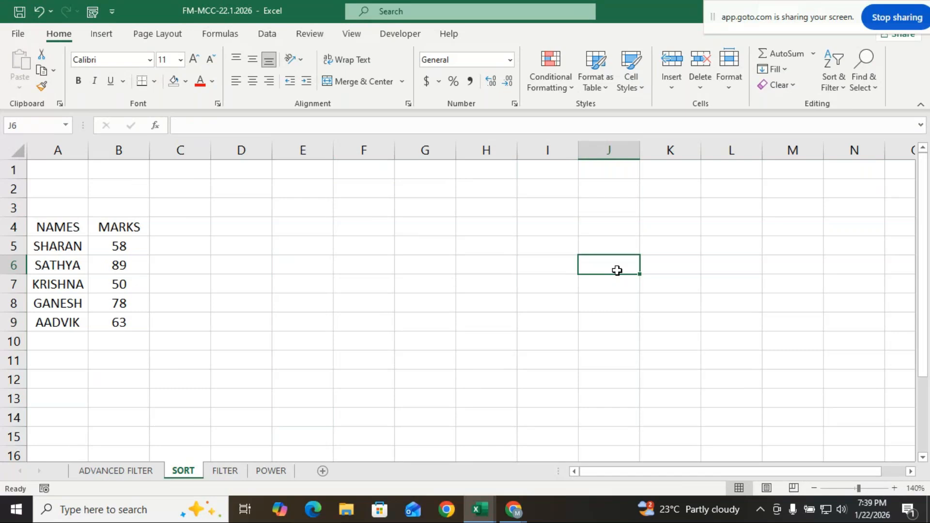
{"action": "left_click", "coordinate": [237, 421]}
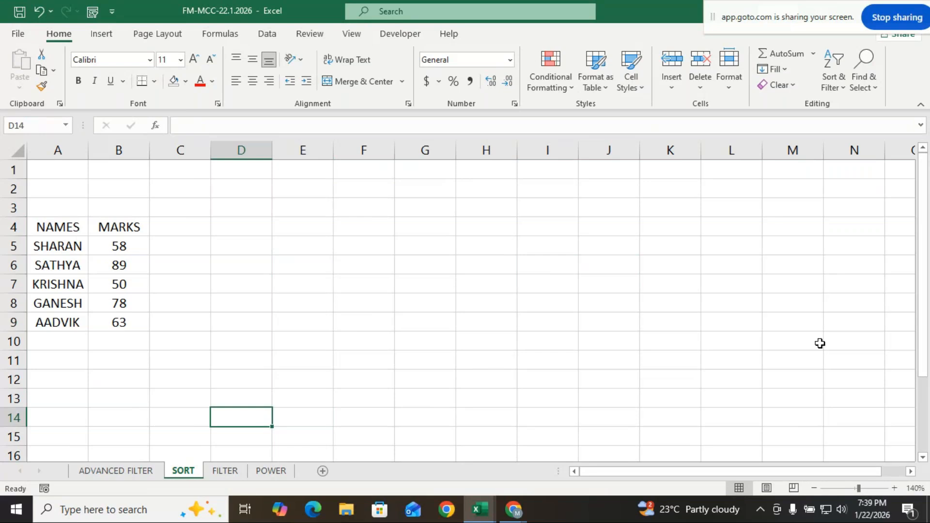
Sort the data rows A5:B9 by name from A to Z, then deselect the range.
{"action": "left_click_drag", "start_coordinate": [30, 243], "coordinate": [124, 322]}
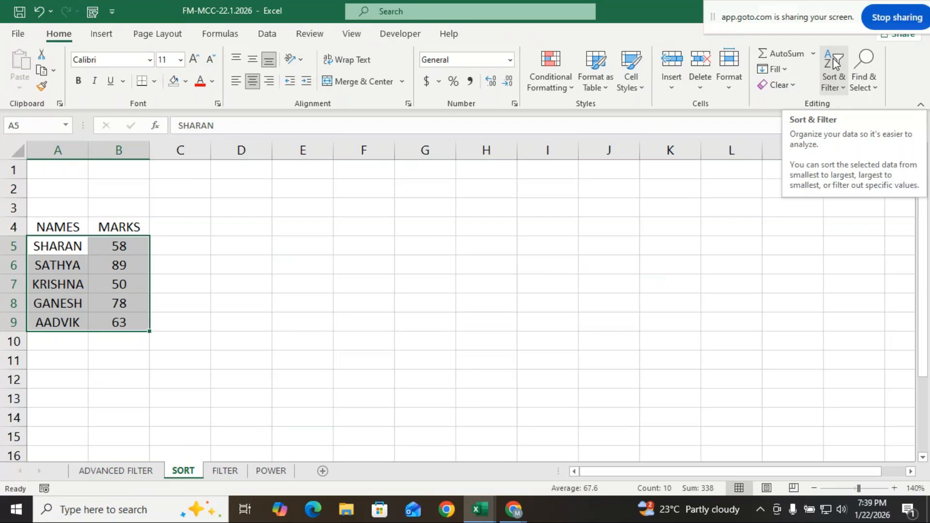
{"action": "left_click", "coordinate": [841, 94]}
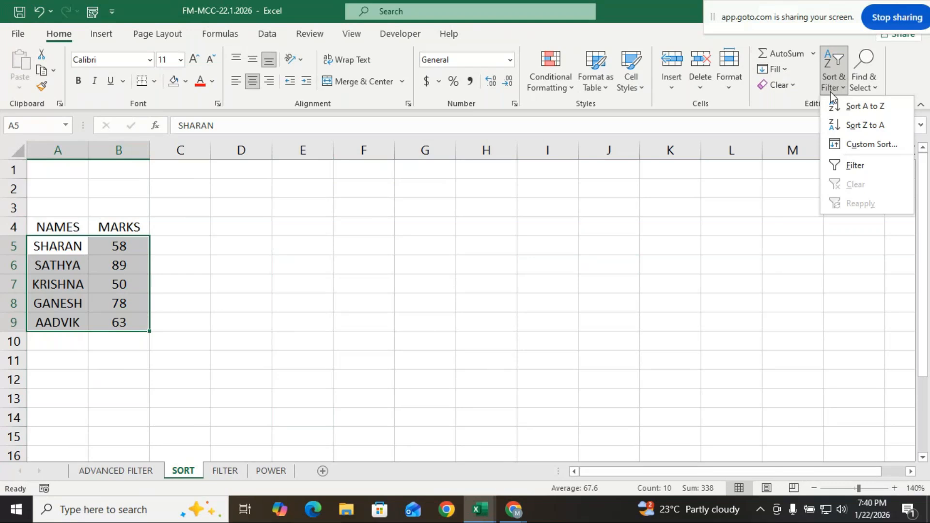
{"action": "left_click", "coordinate": [847, 105]}
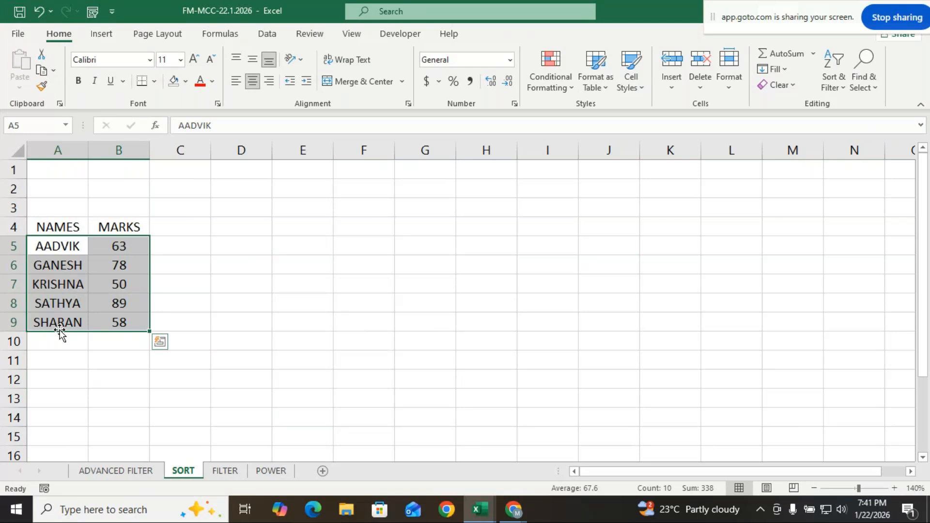
{"action": "left_click", "coordinate": [124, 390]}
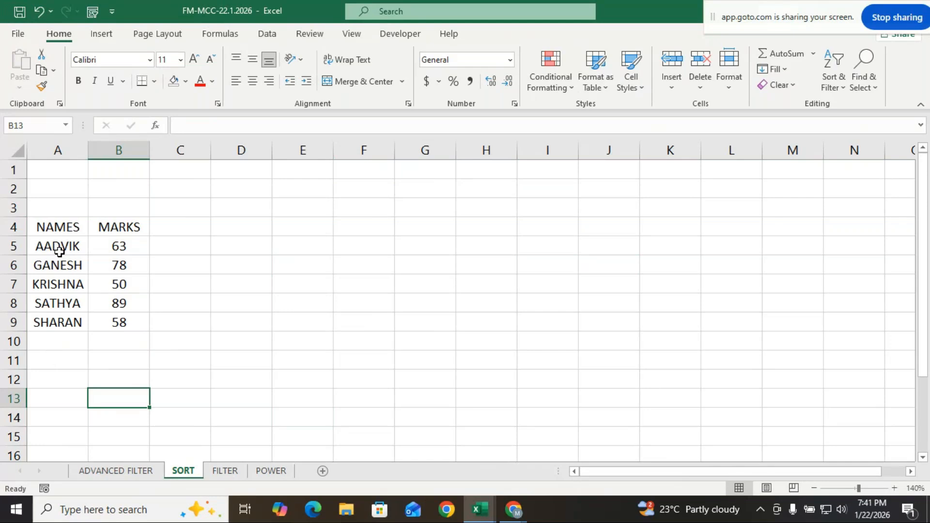
Start a custom sort of rows A5:B9 by NAMES on cell values, with a custom list as the order.
{"action": "left_click_drag", "start_coordinate": [62, 249], "coordinate": [106, 327]}
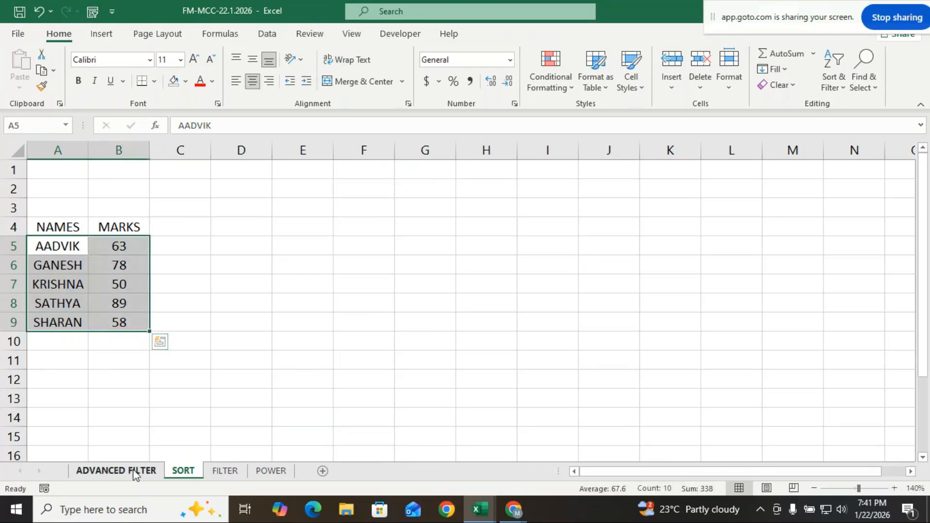
{"action": "left_click", "coordinate": [838, 74]}
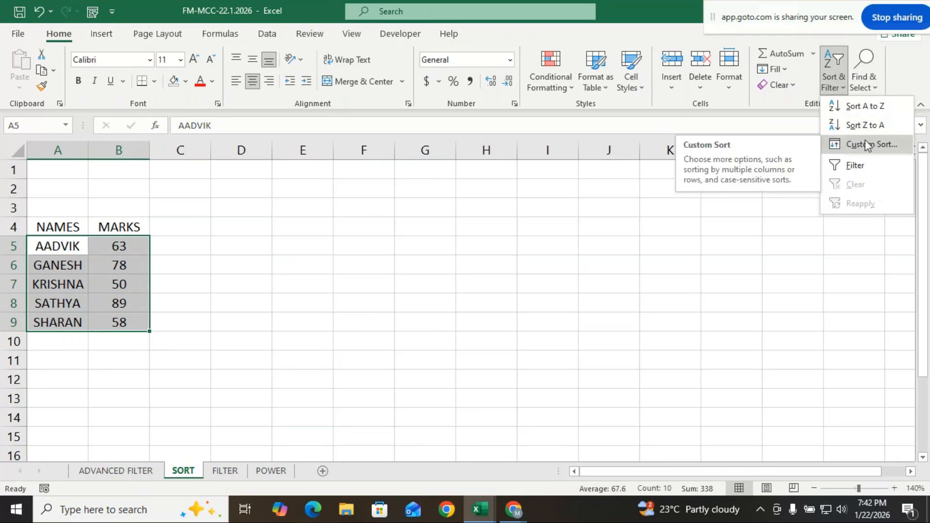
{"action": "left_click", "coordinate": [865, 144]}
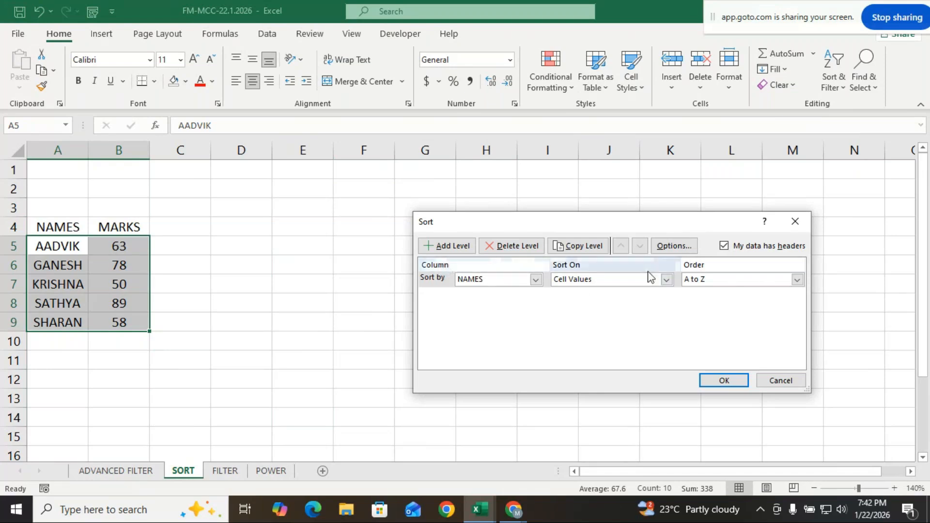
{"action": "left_click", "coordinate": [797, 281]}
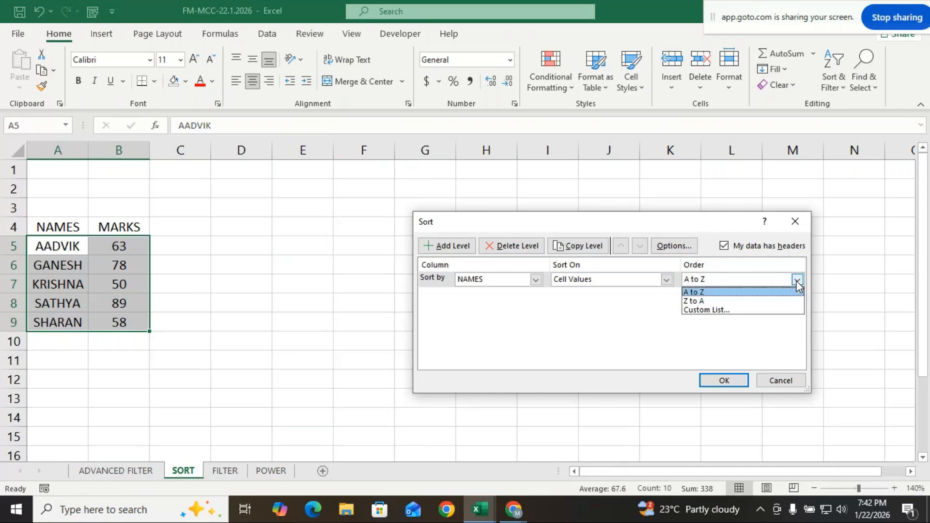
{"action": "left_click", "coordinate": [707, 310]}
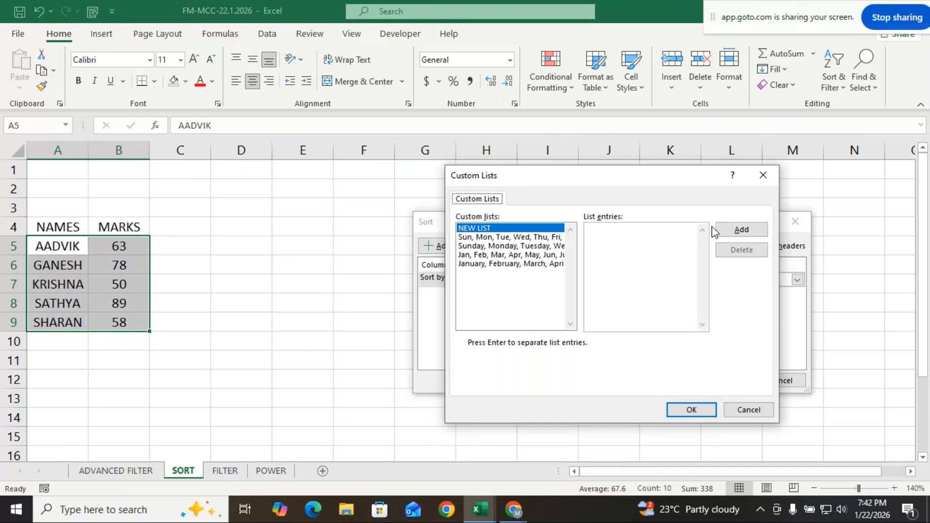
Enter the five names as new custom list entries, in the order of cells A7, A5, A9, A6 and A8.
{"action": "left_click", "coordinate": [598, 235]}
{"action": "type", "text": "KRISHNA"}
{"action": "key", "text": "Return"}
{"action": "type", "text": "AADVIK "}
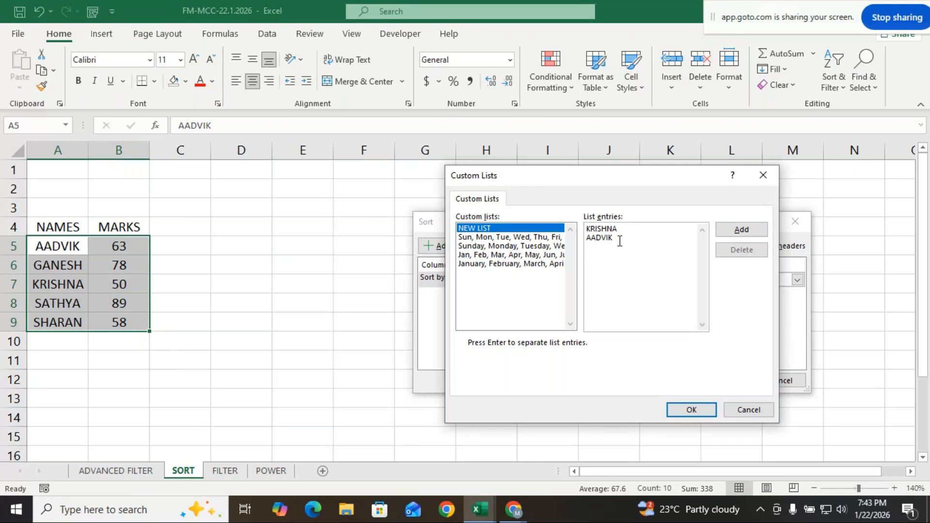
{"action": "type", "text": "SHARAN"}
{"action": "key", "text": "Return"}
{"action": "type", "text": "G"}
{"action": "type", "text": "ANES"}
{"action": "type", "text": "H "}
{"action": "type", "text": "S"}
{"action": "type", "text": "ATHYA"}
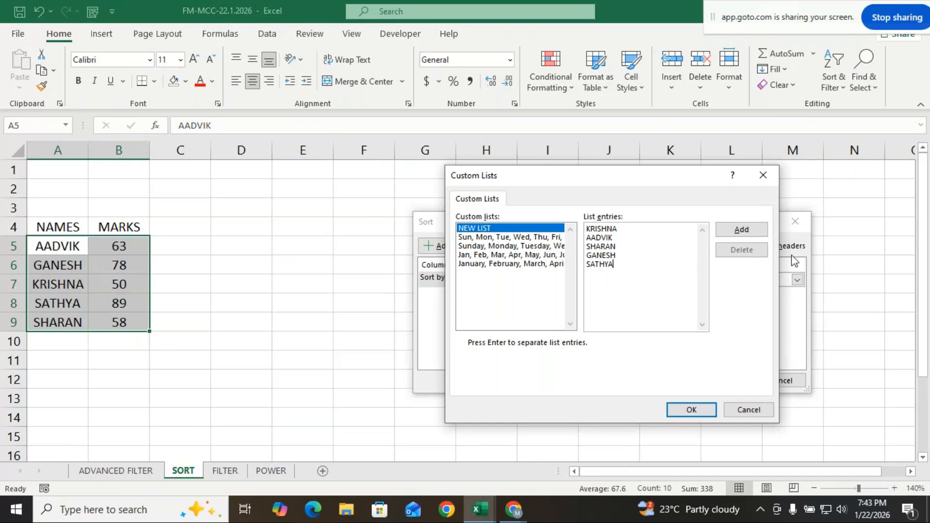
Add the entries as a custom list and sort rows A5:B9 in that order.
{"action": "left_click", "coordinate": [737, 232]}
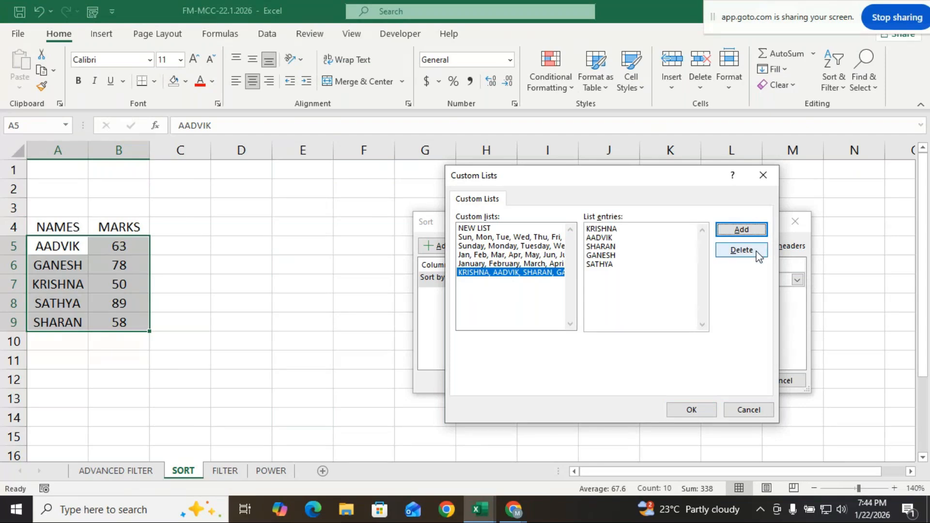
{"action": "left_click", "coordinate": [692, 410]}
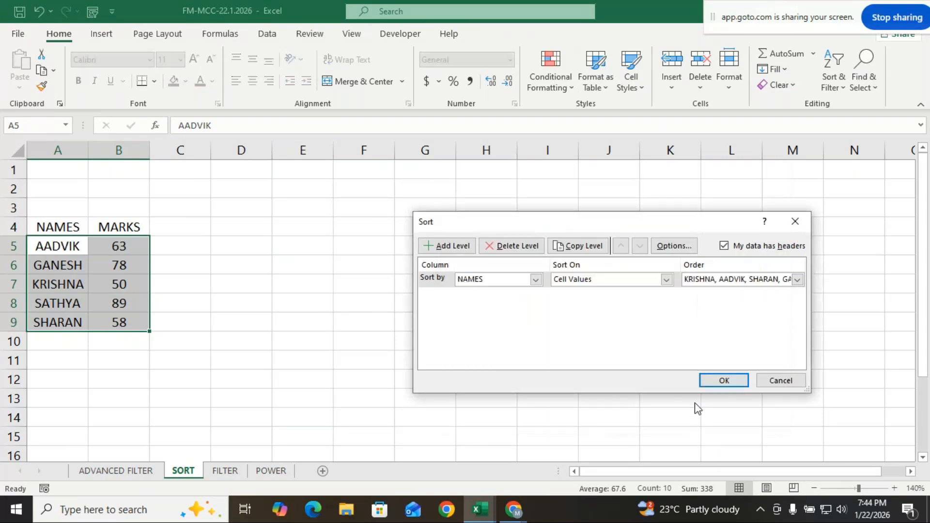
{"action": "left_click", "coordinate": [725, 382]}
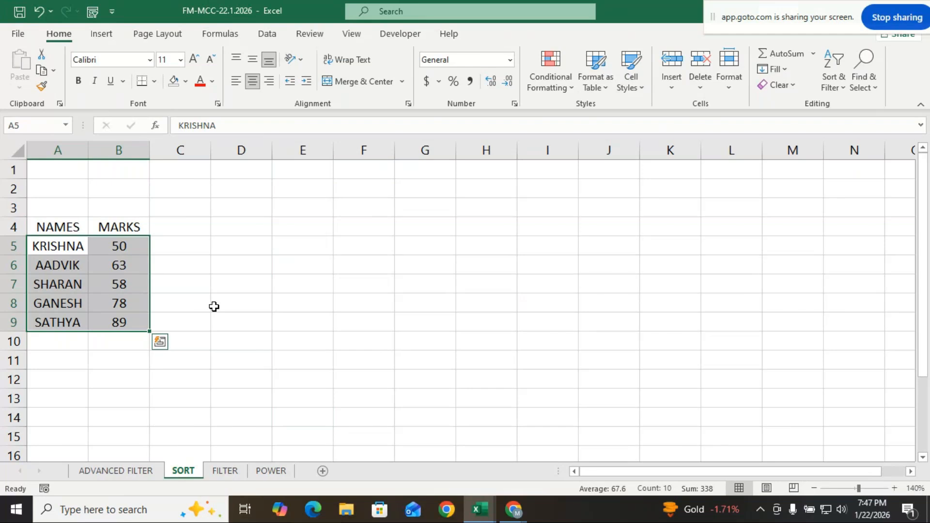
Check the GoTo Meeting window and return to the FM-MCC-22.1.2026 workbook in Excel.
{"action": "left_click", "coordinate": [514, 511]}
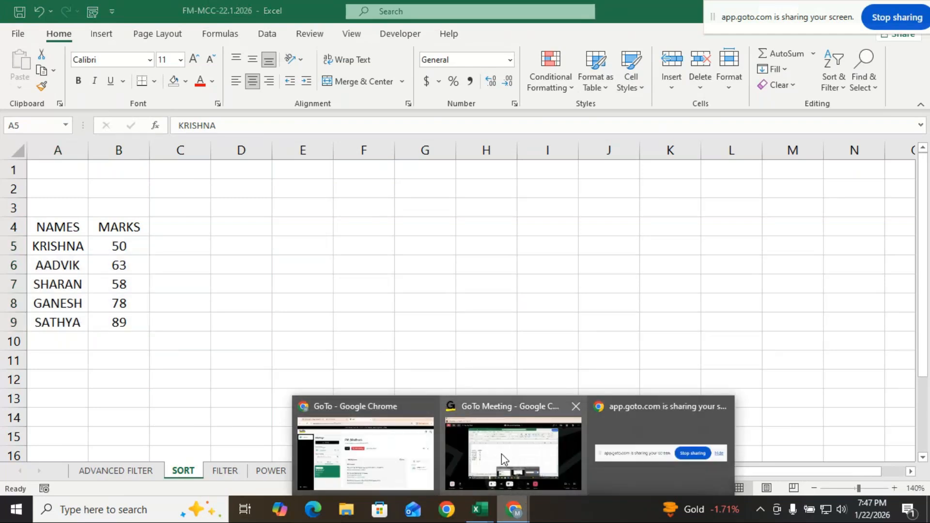
{"action": "left_click", "coordinate": [501, 454]}
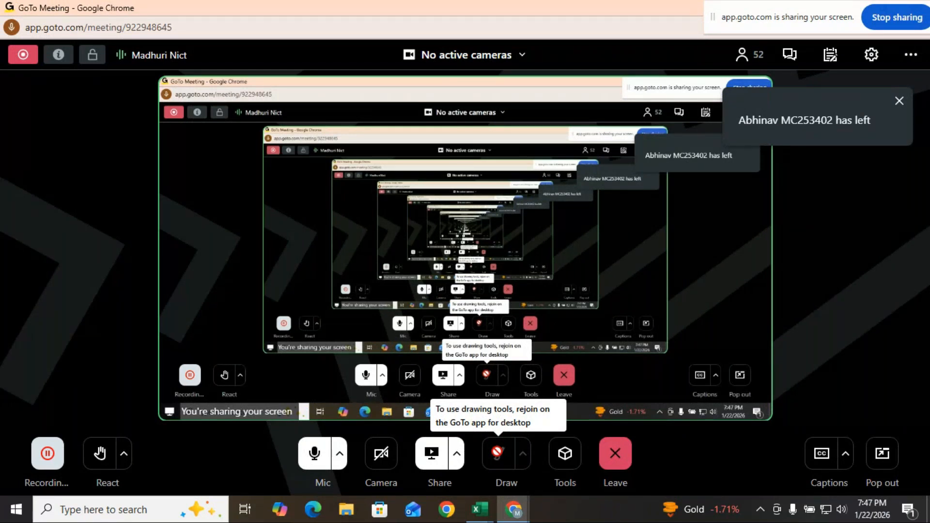
{"action": "mouse_move", "coordinate": [506, 512]}
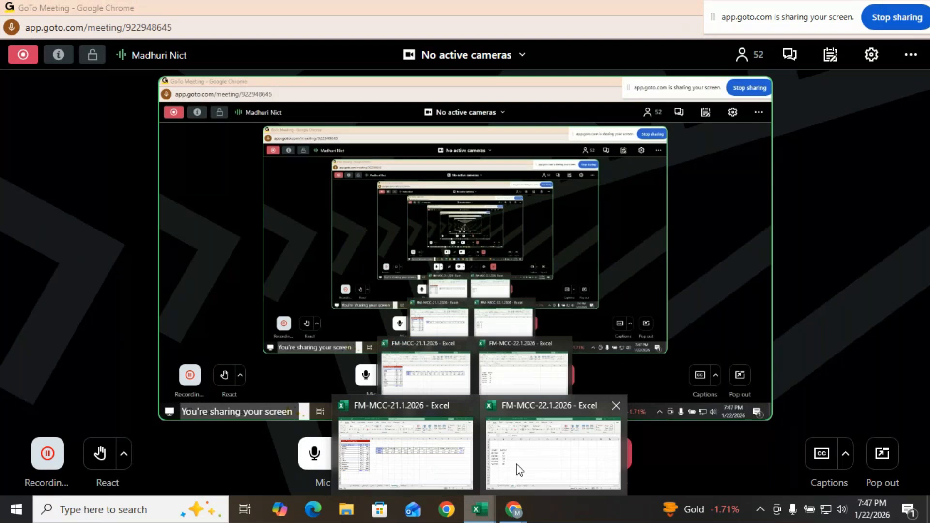
{"action": "left_click", "coordinate": [516, 464]}
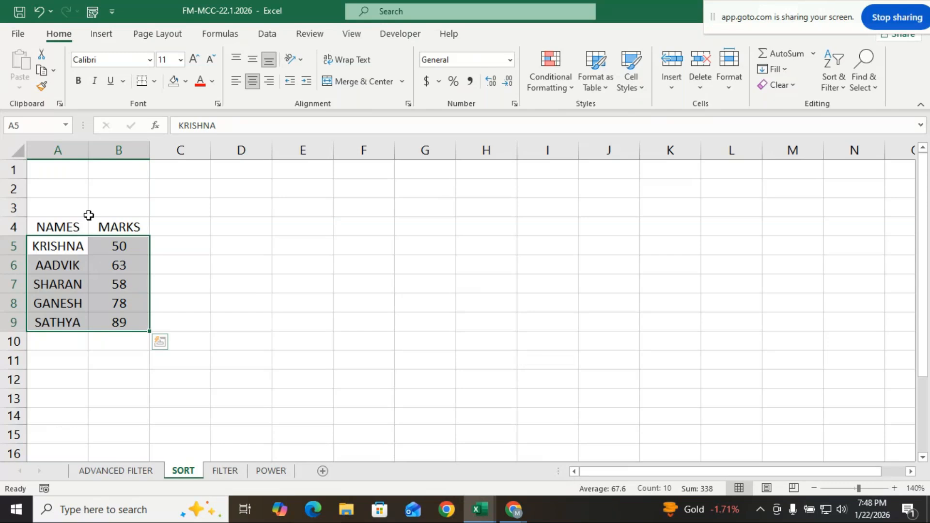
Replace the heading in B4 with ACCOUNTS and fit column B to its contents.
{"action": "left_click", "coordinate": [104, 342]}
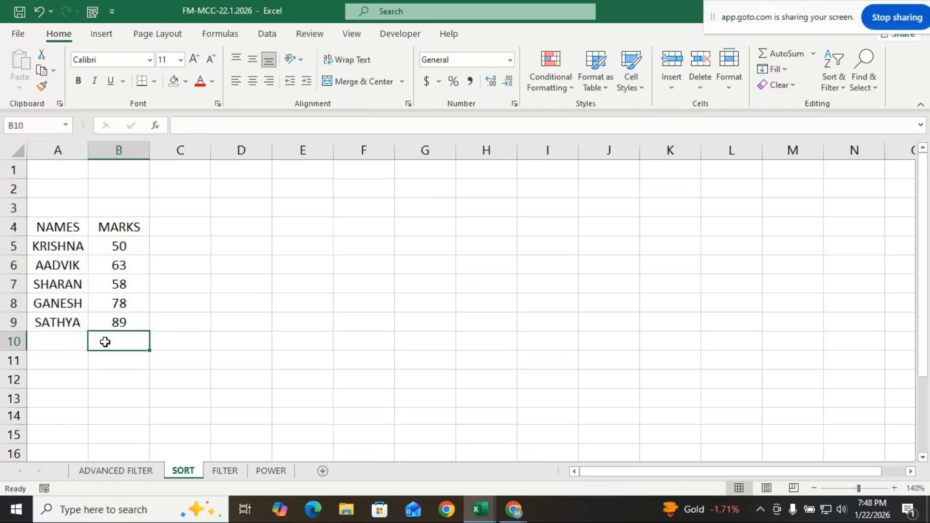
{"action": "left_click", "coordinate": [140, 225]}
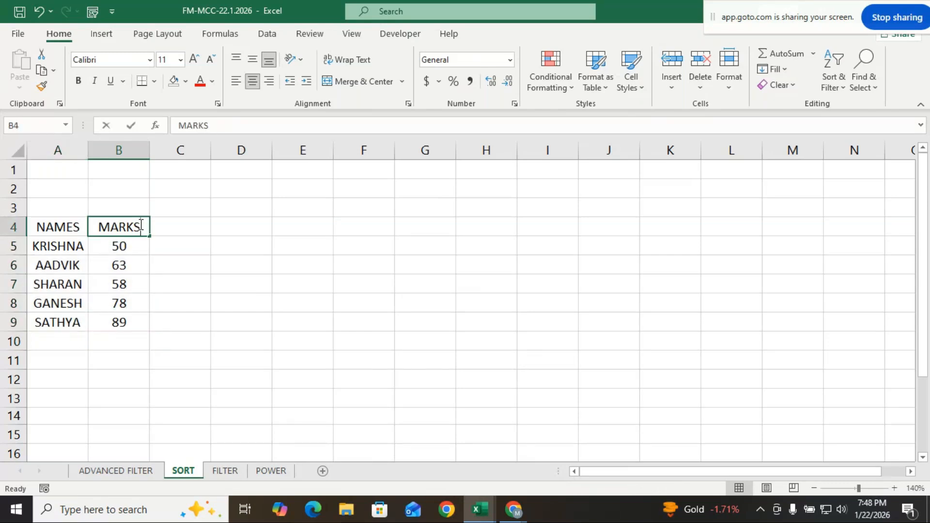
{"action": "key", "text": "BackSpace"}
{"action": "type", "text": "AC"}
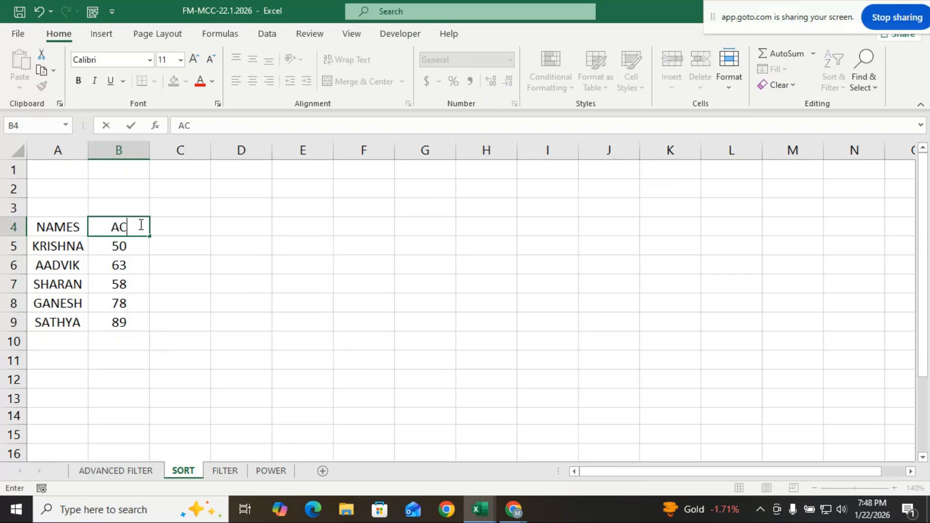
{"action": "type", "text": "COUNTS"}
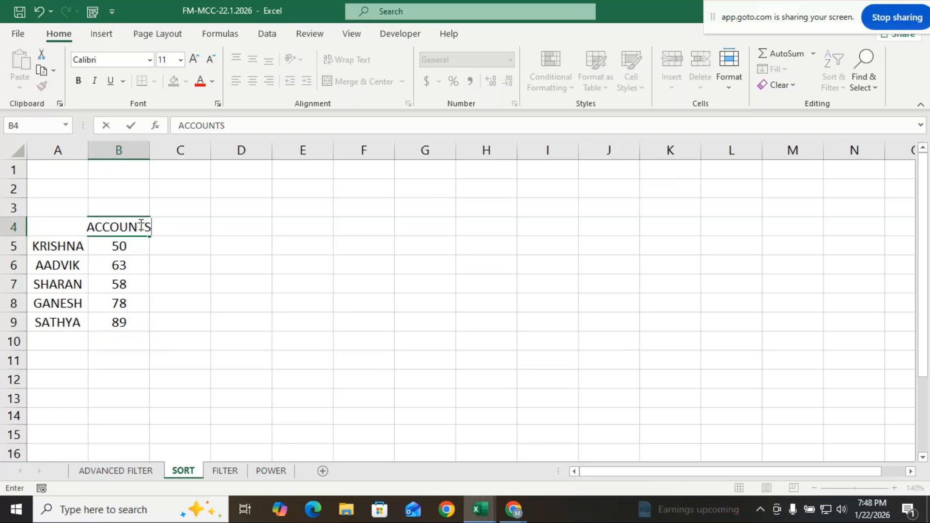
{"action": "left_click", "coordinate": [191, 297]}
{"action": "double_click", "coordinate": [149, 147]}
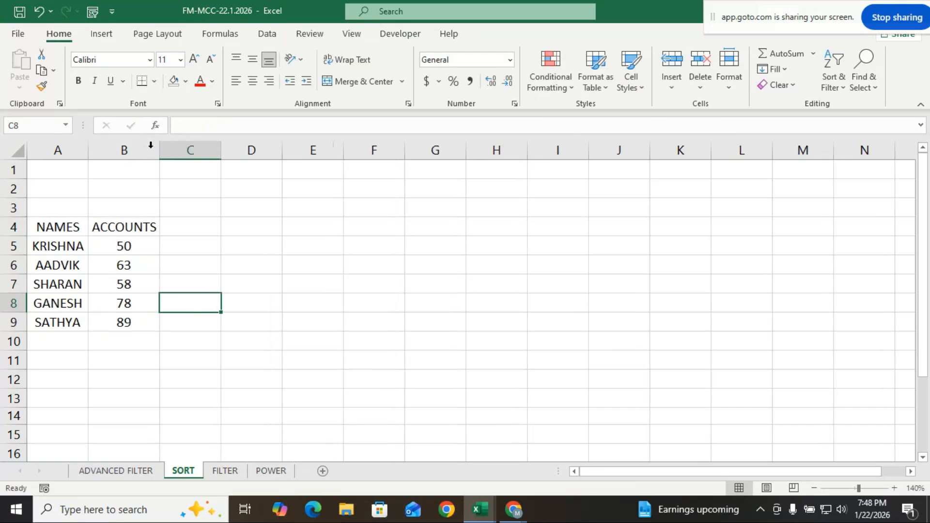
Enter the heading ECONOMICS in C4 and fit column C to its contents.
{"action": "left_click", "coordinate": [203, 227]}
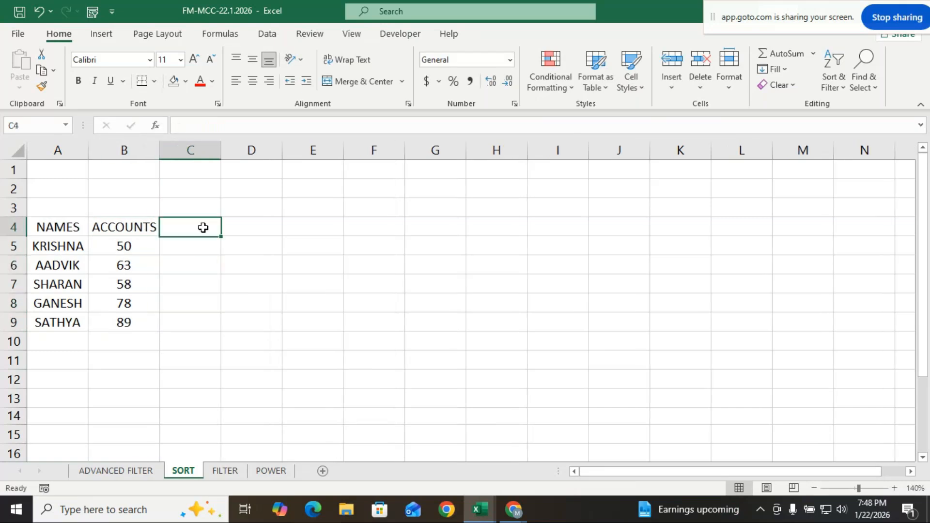
{"action": "type", "text": "ECONOMICS"}
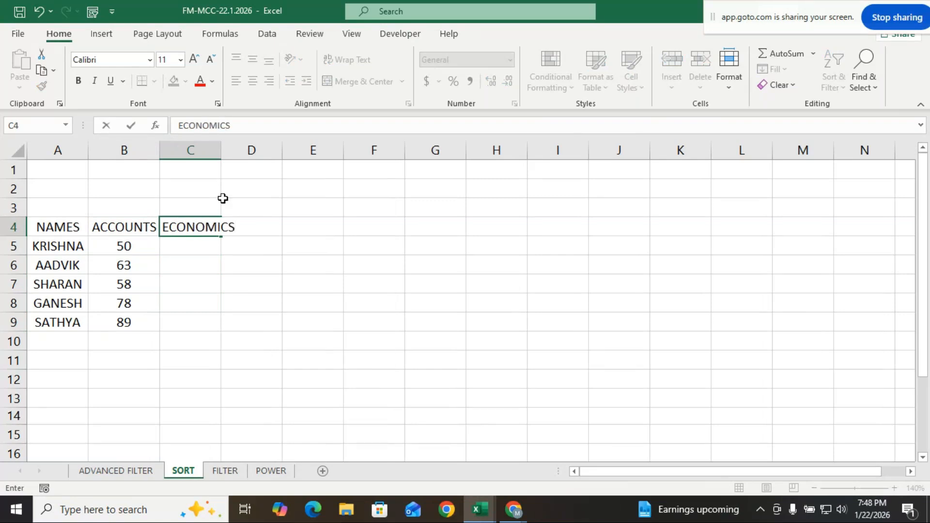
{"action": "left_click", "coordinate": [217, 149]}
{"action": "double_click", "coordinate": [221, 150]}
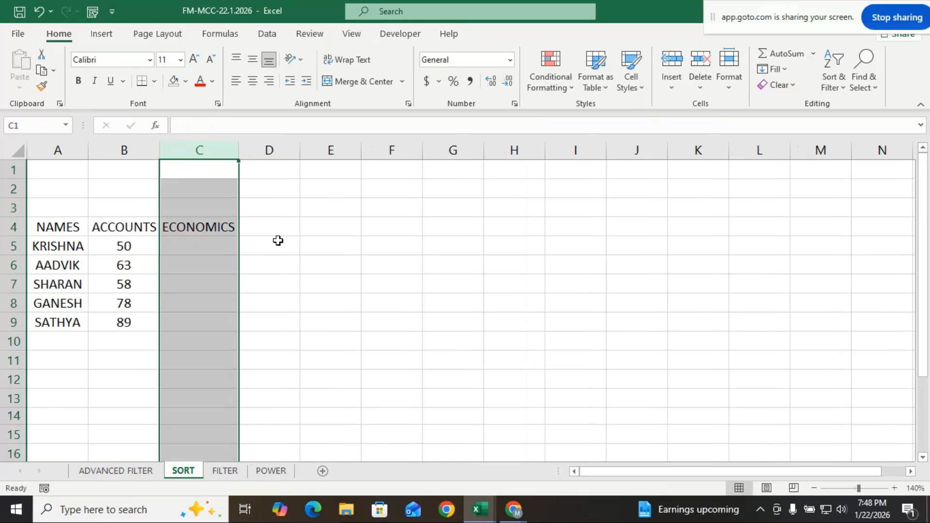
Enter the heading B.STUDIES in D4 beside the ECONOMICS heading.
{"action": "left_click", "coordinate": [278, 241]}
{"action": "left_click", "coordinate": [278, 224]}
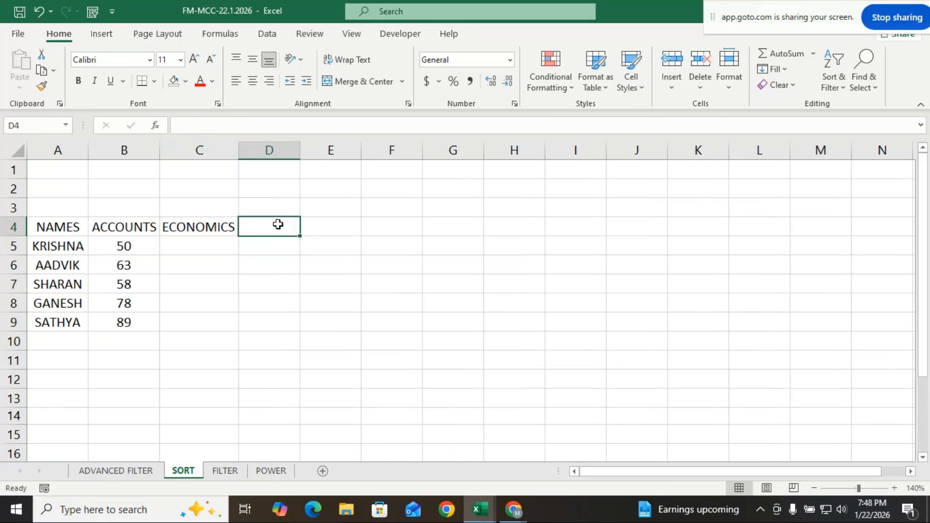
{"action": "type", "text": "B."}
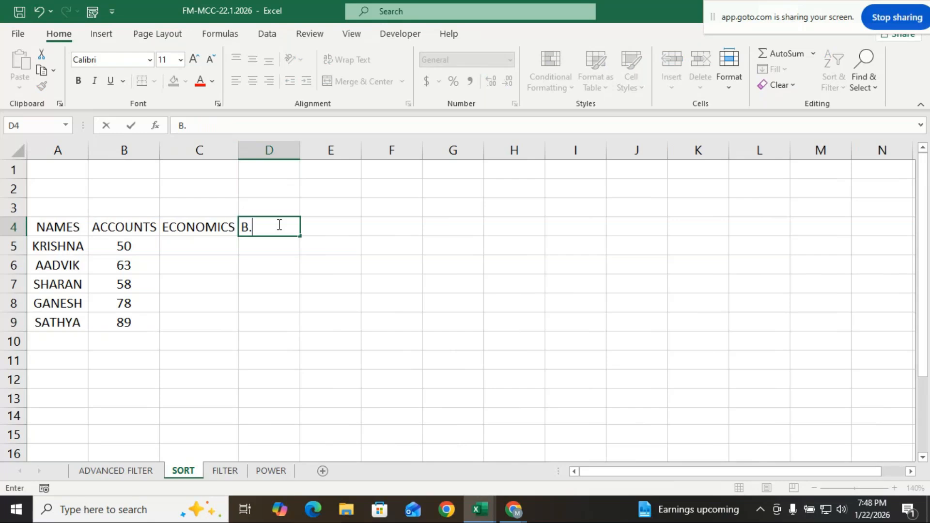
{"action": "type", "text": "STUDIES"}
{"action": "left_click", "coordinate": [301, 150]}
{"action": "left_click", "coordinate": [352, 308]}
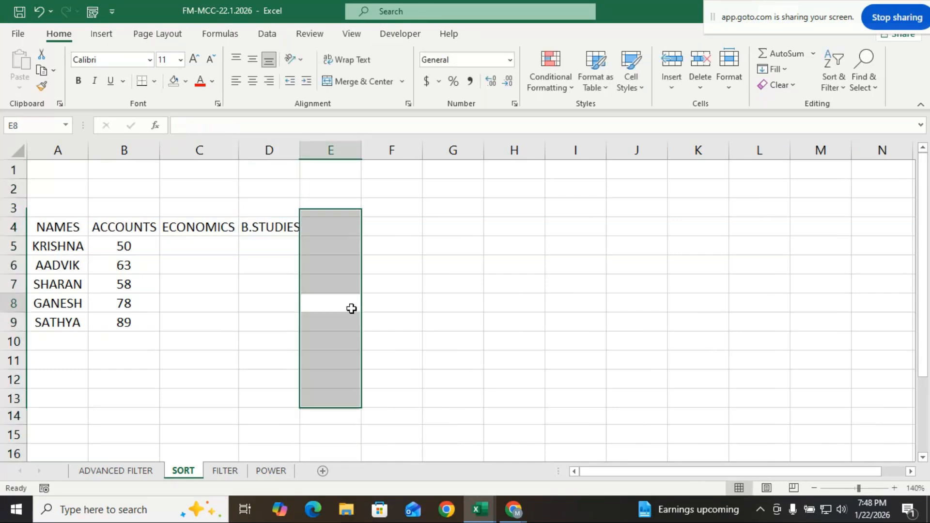
Enter the heading STATISTICS in E4 and widen columns D and E to fit their headings.
{"action": "left_click", "coordinate": [352, 227]}
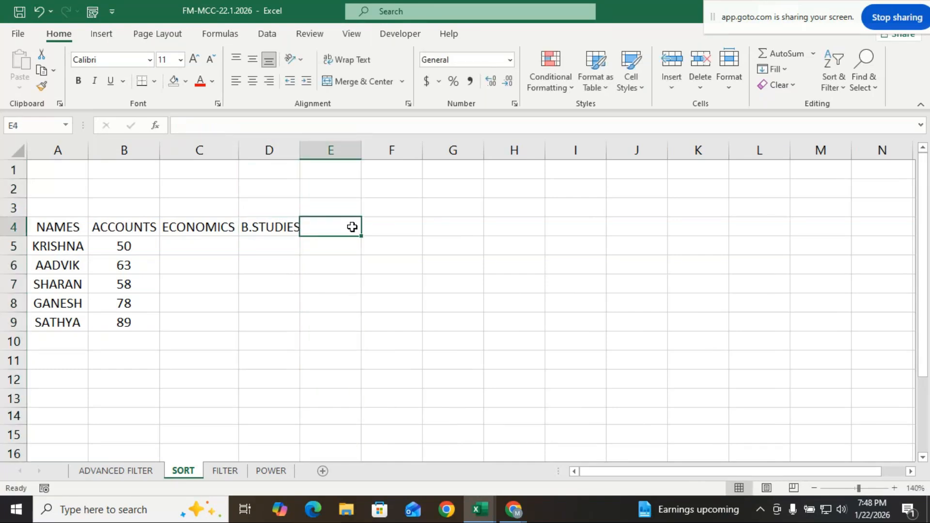
{"action": "type", "text": "STAT"}
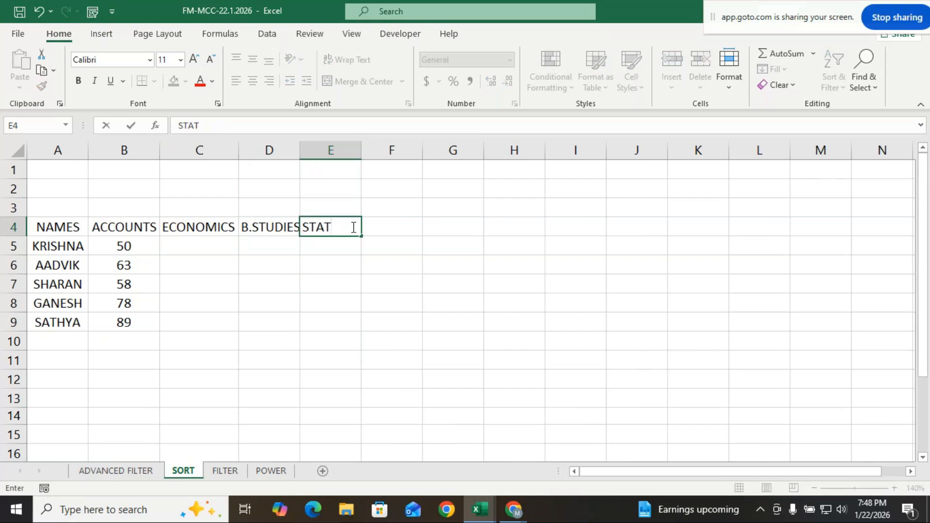
{"action": "type", "text": "ISTICS"}
{"action": "left_click", "coordinate": [386, 309]}
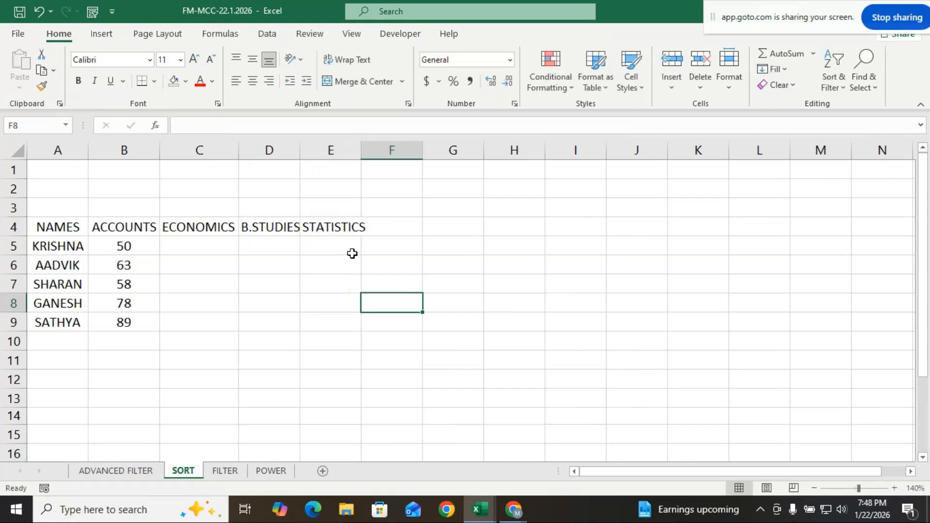
{"action": "left_click_drag", "start_coordinate": [298, 157], "coordinate": [303, 152]}
{"action": "left_click", "coordinate": [419, 251]}
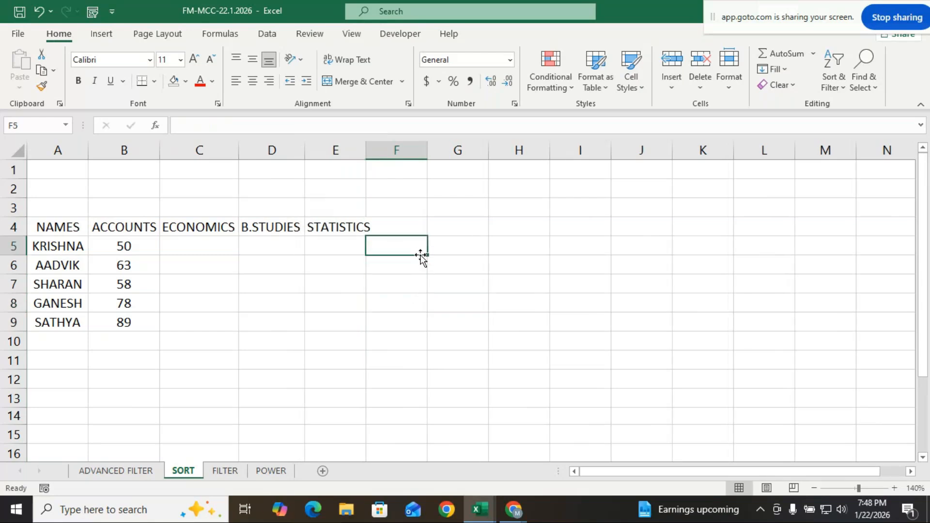
{"action": "left_click_drag", "start_coordinate": [367, 145], "coordinate": [377, 145]}
{"action": "left_click", "coordinate": [307, 303]}
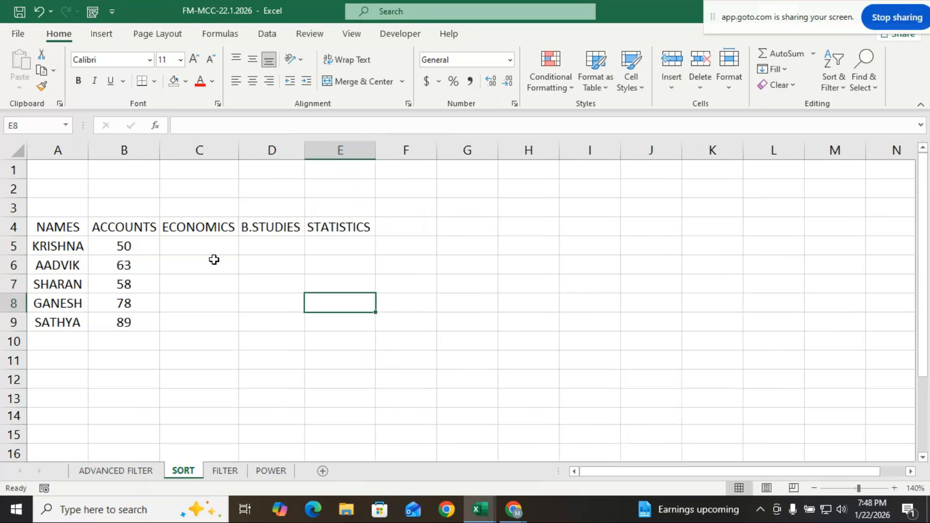
Fill the ECONOMICS marks in C5 to C9 with 67, 56, 67, 65 and 78.
{"action": "left_click", "coordinate": [218, 242]}
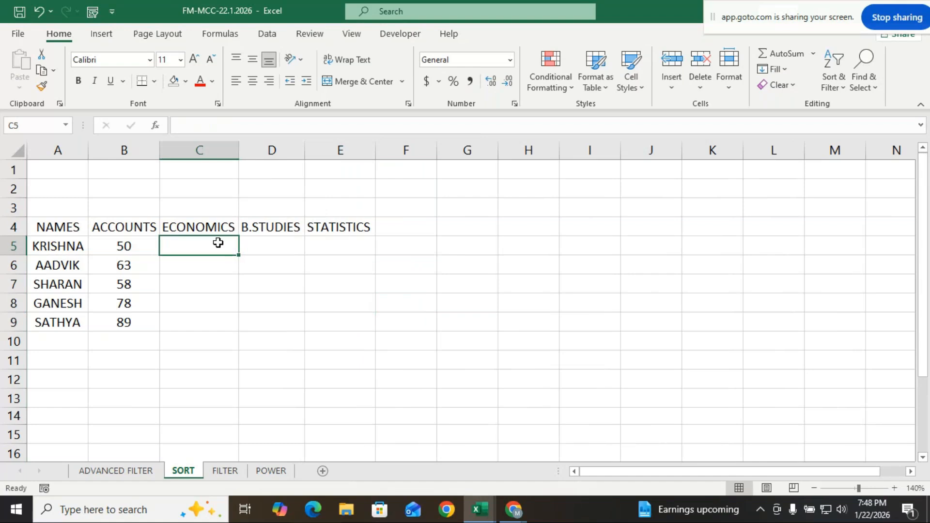
{"action": "type", "text": "67"}
{"action": "key", "text": "Return"}
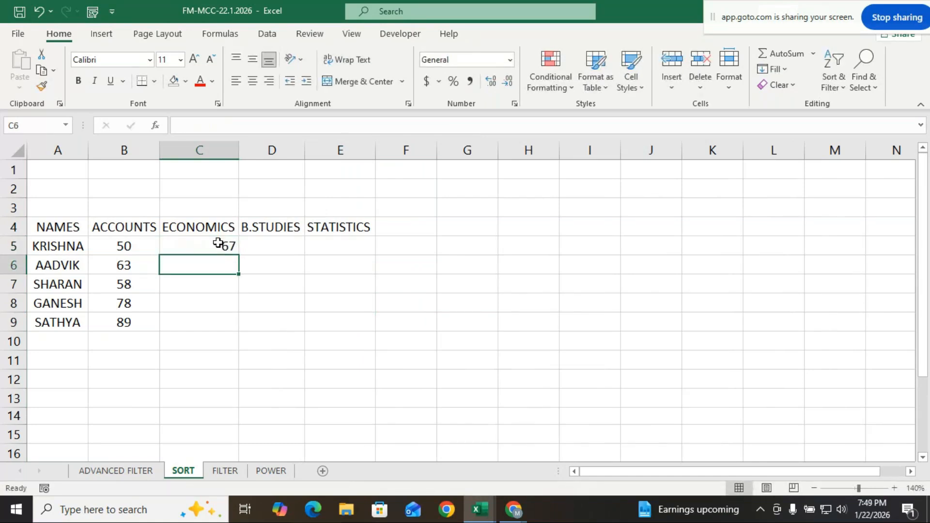
{"action": "type", "text": "56"}
{"action": "key", "text": "Return"}
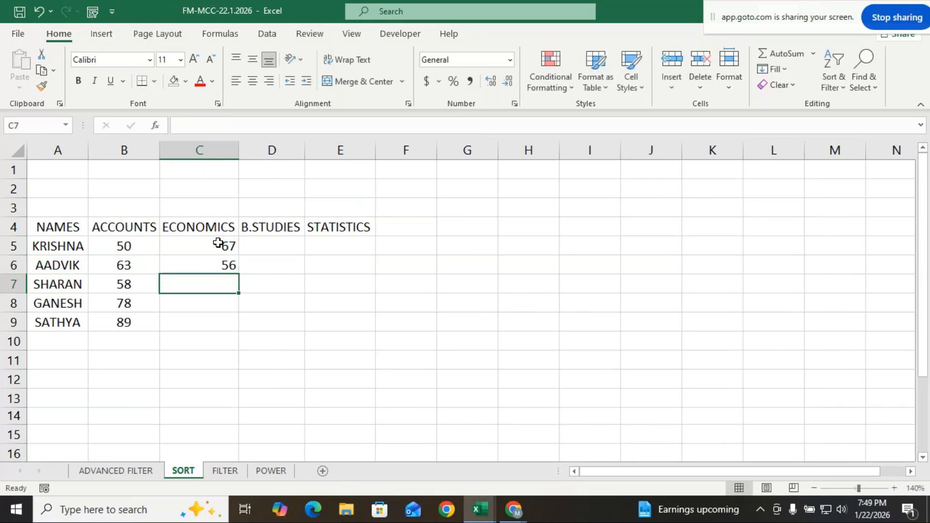
{"action": "type", "text": "67"}
{"action": "key", "text": "Return"}
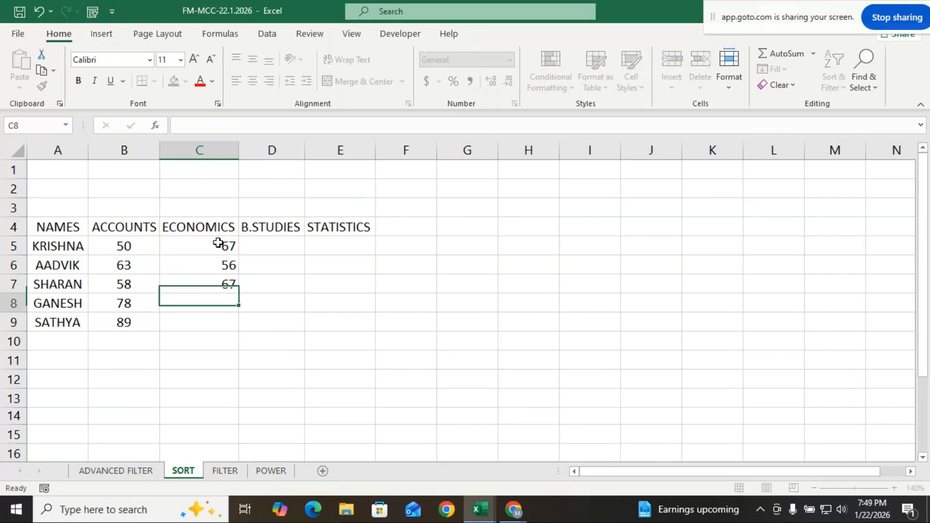
{"action": "type", "text": "65"}
{"action": "key", "text": "Return"}
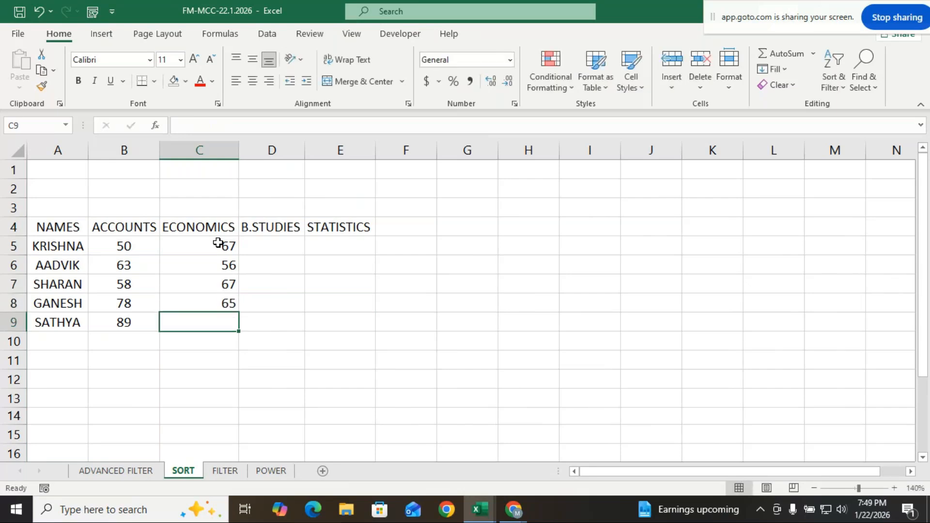
{"action": "type", "text": "78"}
{"action": "key", "text": "Return"}
Fill the B.STUDIES marks in D5 to D9 with 50, 71, 69, 63 and 70.
{"action": "left_click", "coordinate": [272, 249]}
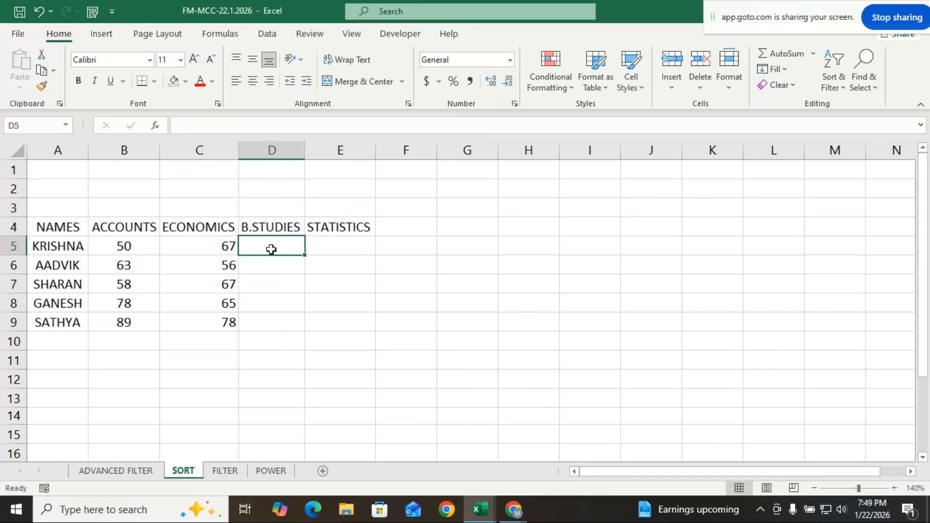
{"action": "type", "text": "50"}
{"action": "key", "text": "Return"}
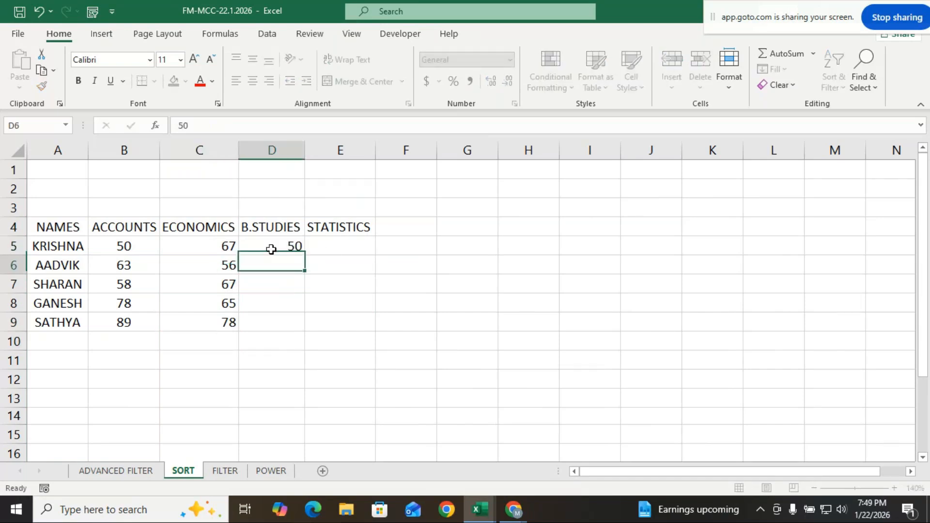
{"action": "type", "text": "71"}
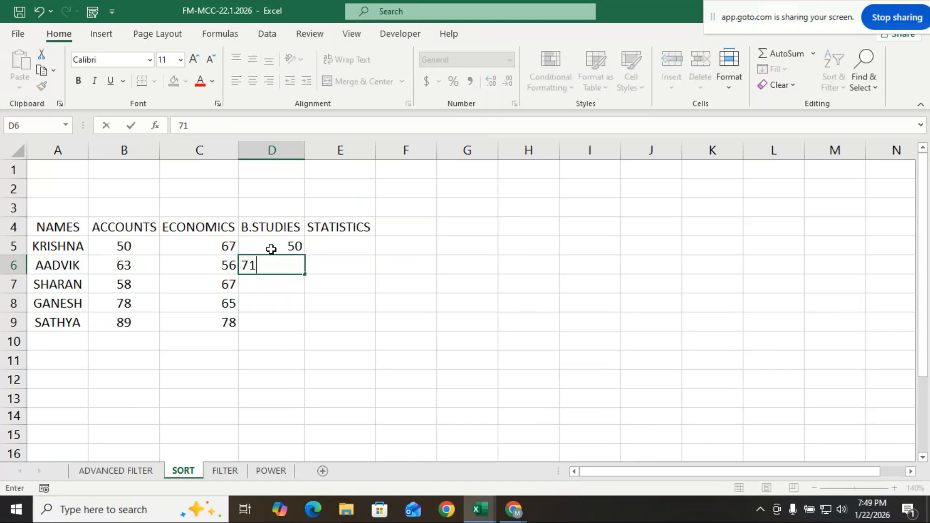
{"action": "key", "text": "Return"}
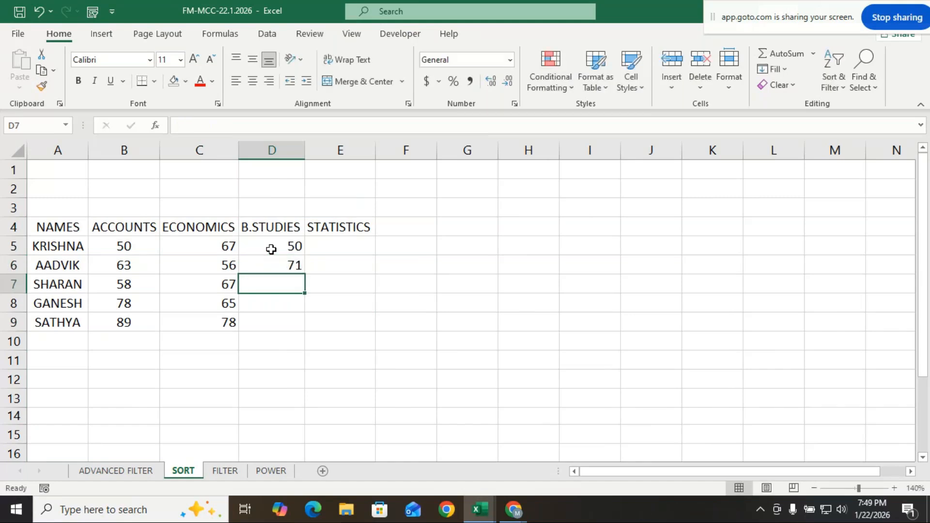
{"action": "type", "text": "69"}
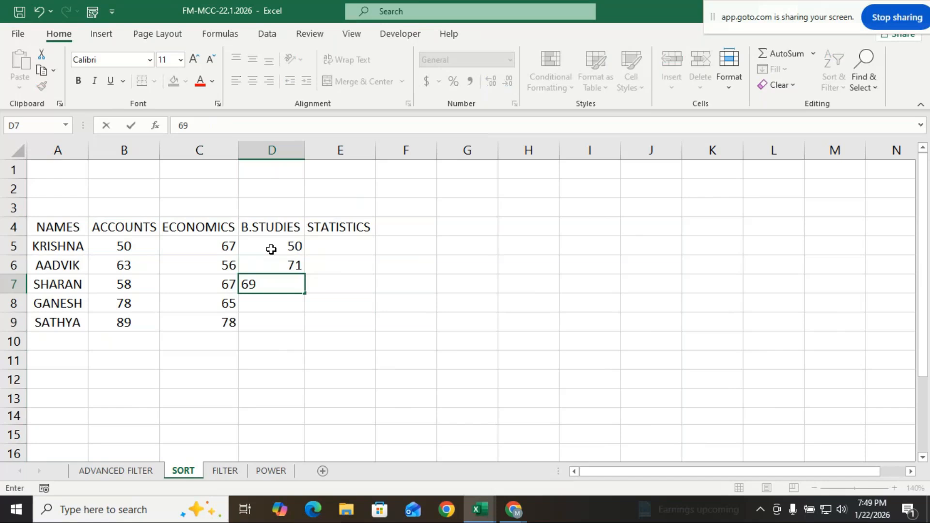
{"action": "key", "text": "Return"}
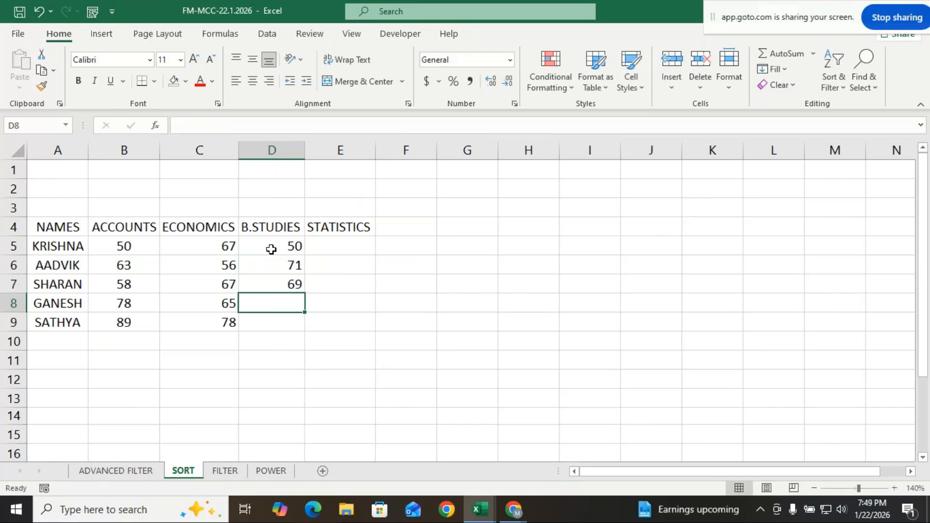
{"action": "type", "text": "63"}
{"action": "key", "text": "ctrl+Return"}
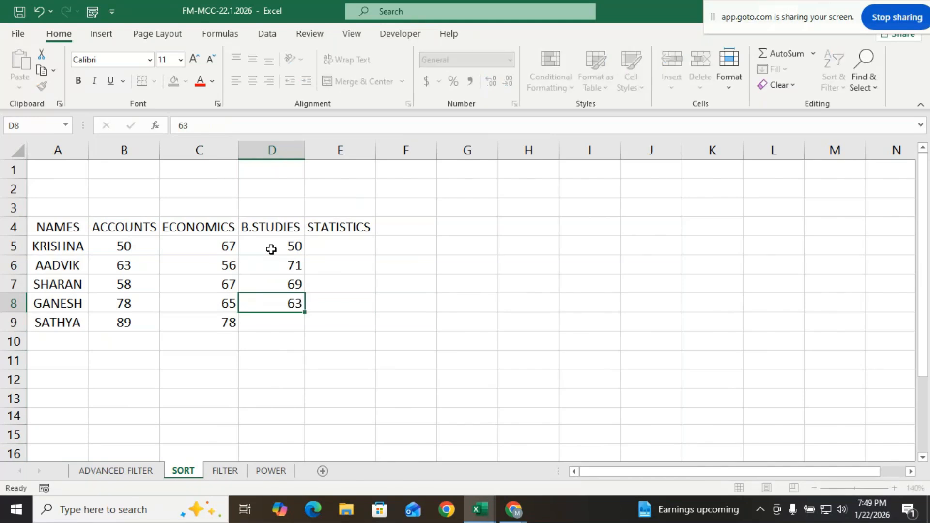
{"action": "key", "text": "Return"}
{"action": "type", "text": "70"}
{"action": "key", "text": "Return"}
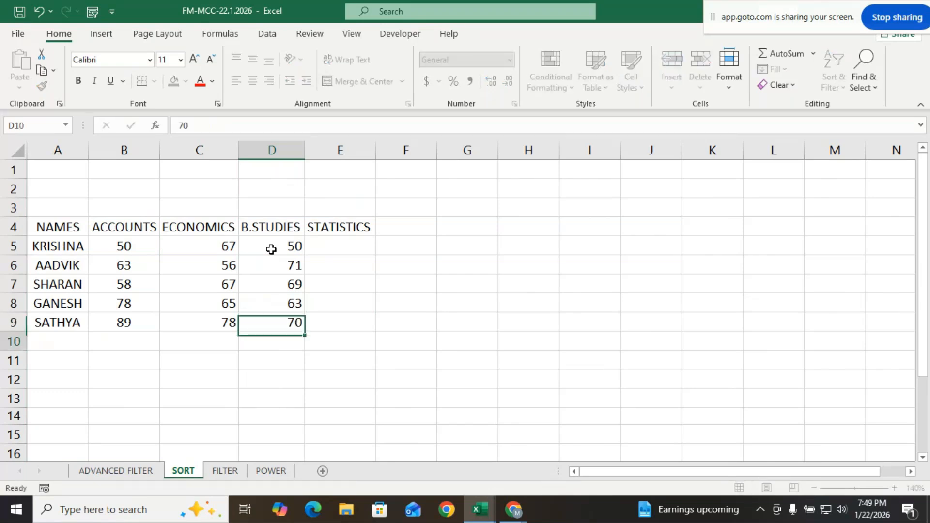
Fill the STATISTICS marks in E5 to E9 with 68, 60, 70, 71 and 69.
{"action": "left_click", "coordinate": [333, 248]}
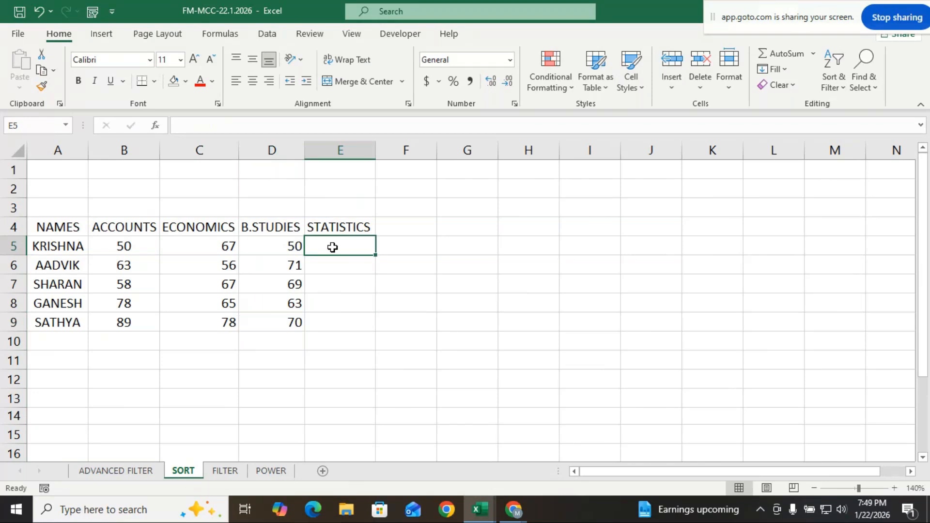
{"action": "type", "text": "68"}
{"action": "key", "text": "Return"}
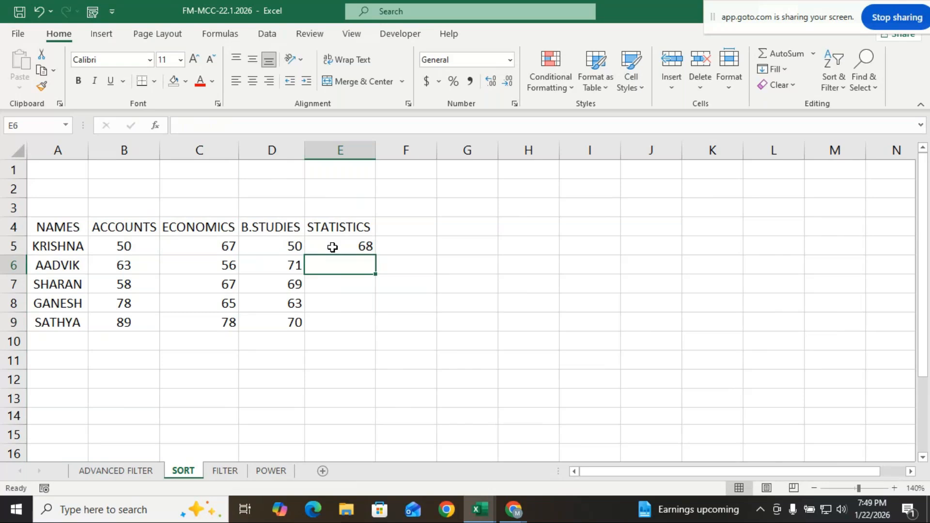
{"action": "type", "text": "60"}
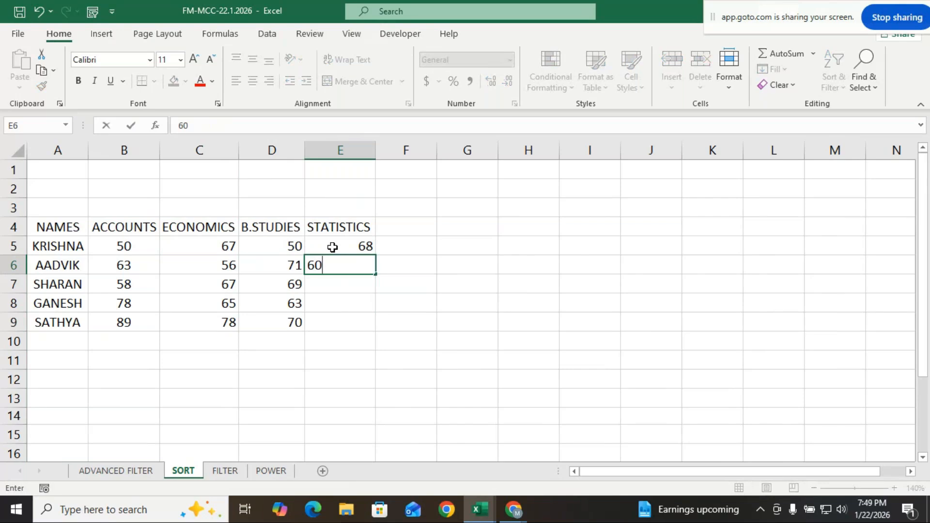
{"action": "key", "text": "Return"}
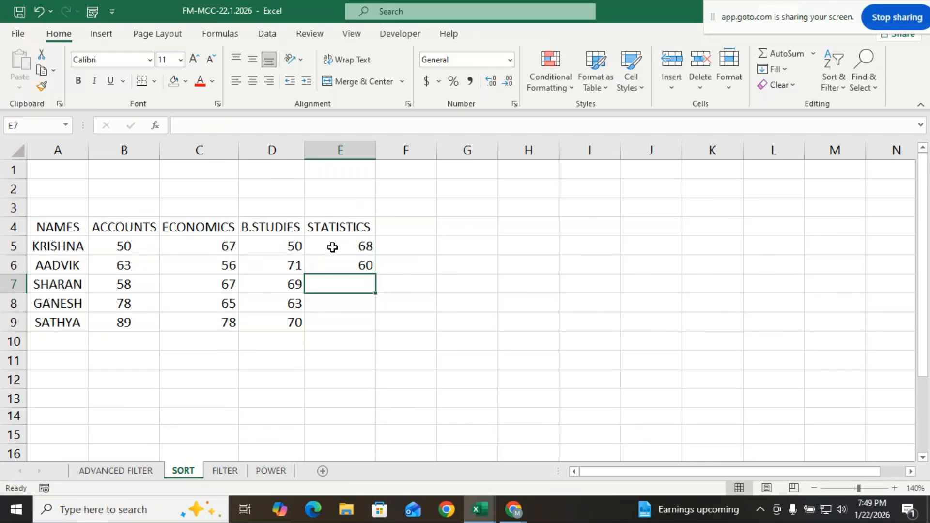
{"action": "type", "text": "70"}
{"action": "key", "text": "Return"}
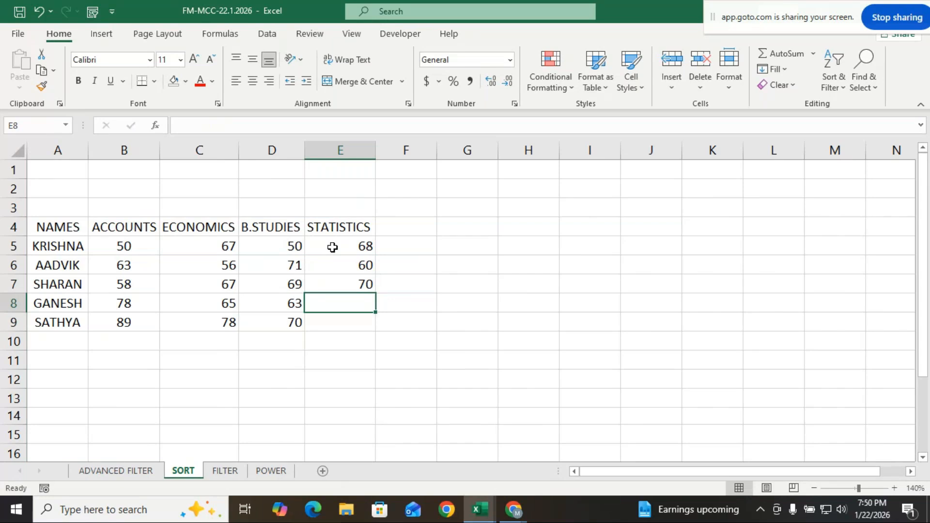
{"action": "type", "text": "71"}
{"action": "key", "text": "ctrl+Return"}
{"action": "key", "text": "Down"}
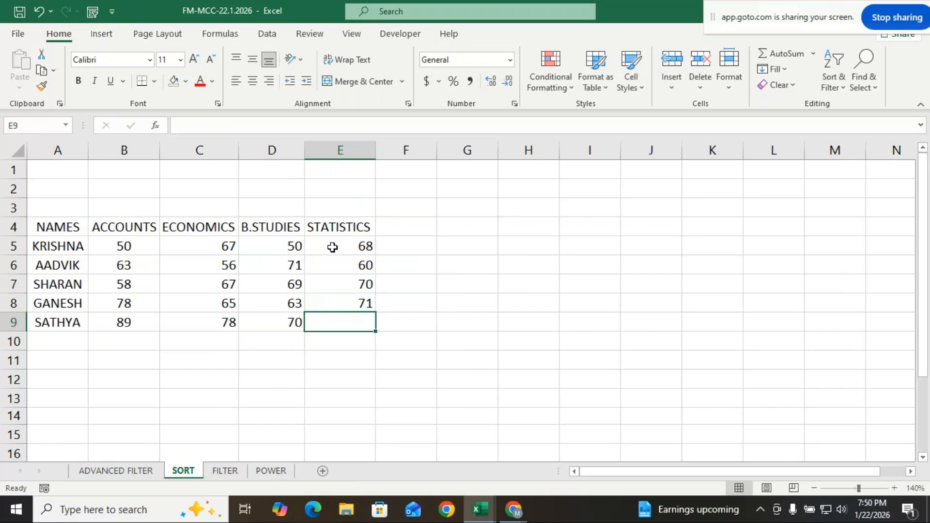
{"action": "type", "text": "69"}
{"action": "key", "text": "Return"}
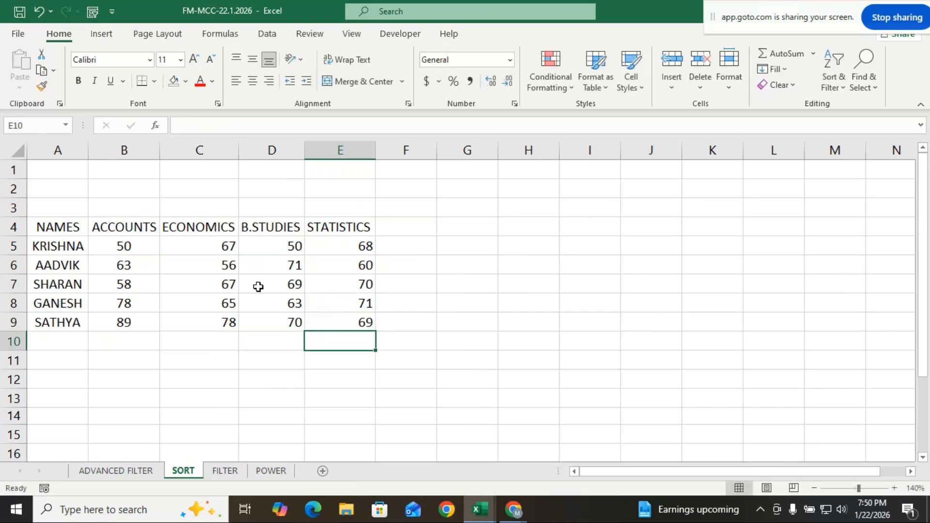
Centre the marks horizontally in the range B5:E9.
{"action": "left_click", "coordinate": [142, 249]}
{"action": "left_click_drag", "start_coordinate": [169, 250], "coordinate": [342, 331]}
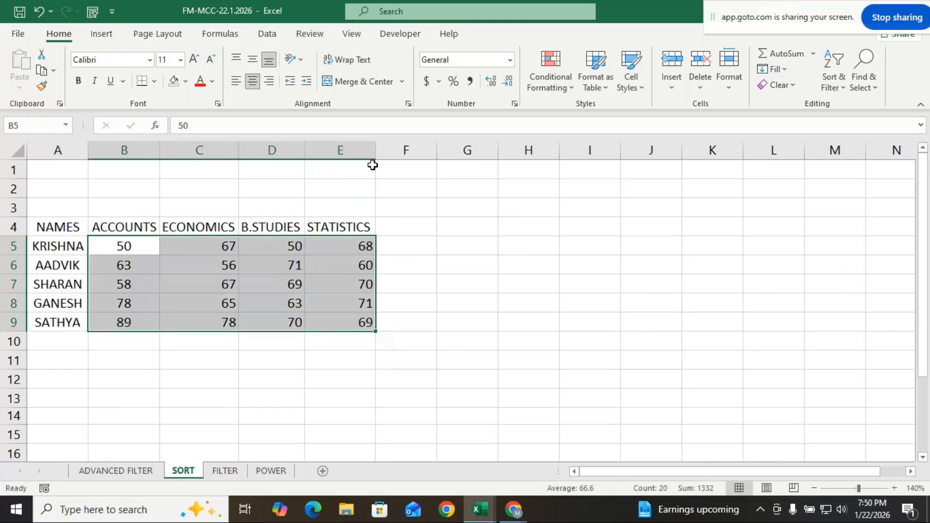
{"action": "left_click", "coordinate": [257, 81]}
{"action": "left_click", "coordinate": [440, 281]}
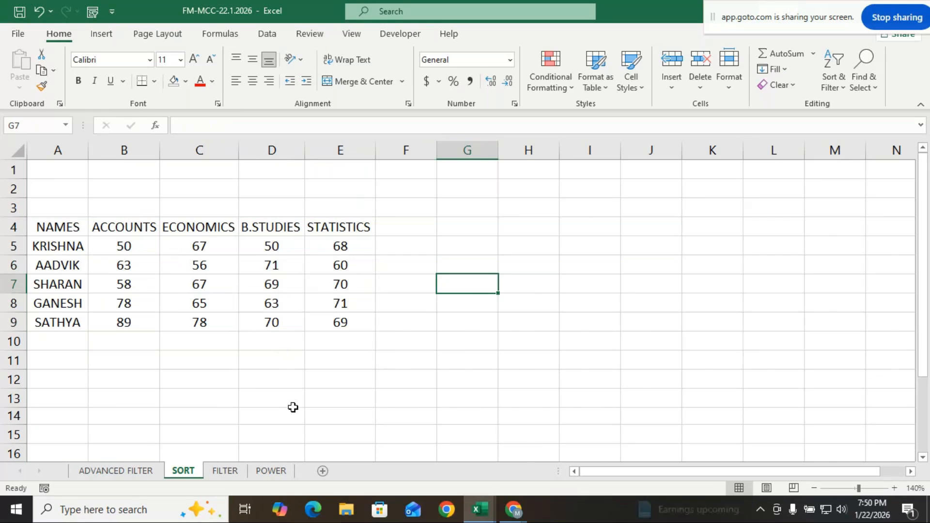
Check the GoTo Meeting window and return to the FM-MCC-22.1.2026 workbook in Excel.
{"action": "left_click", "coordinate": [269, 411]}
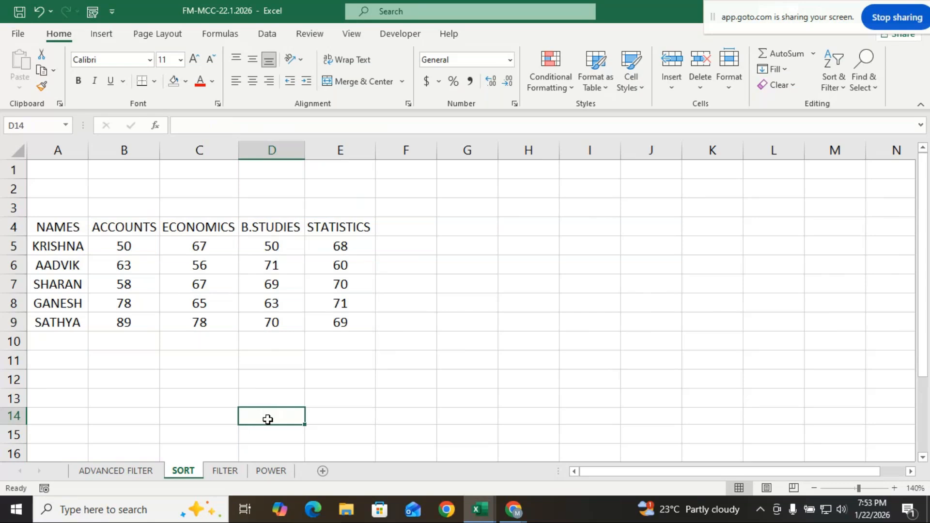
{"action": "left_click", "coordinate": [510, 517]}
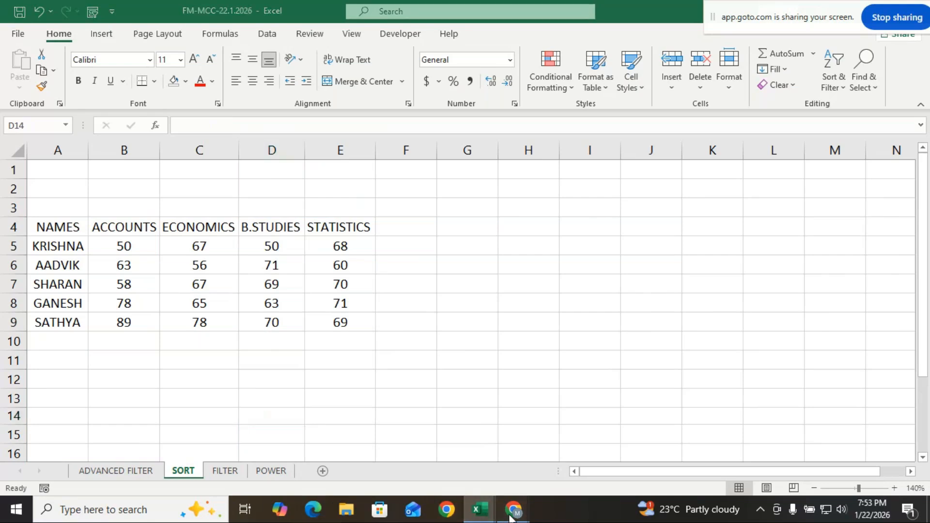
{"action": "left_click", "coordinate": [500, 453]}
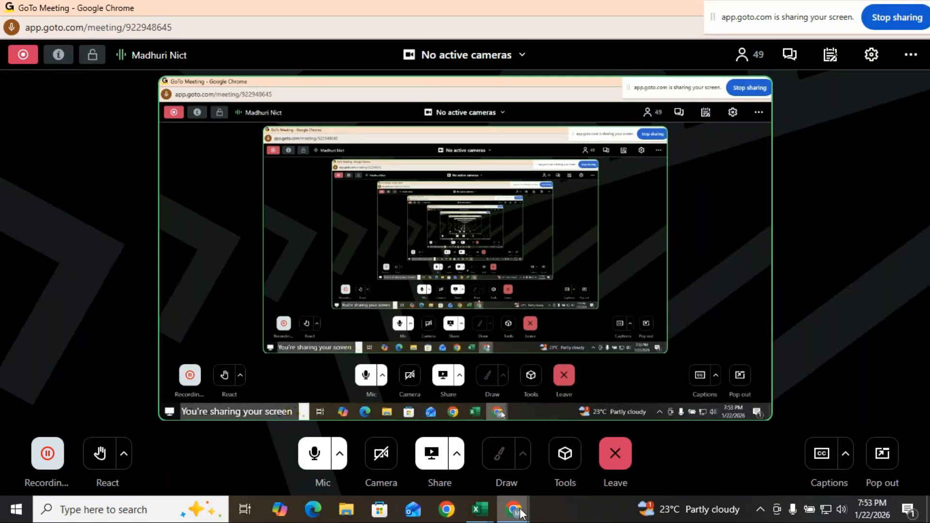
{"action": "mouse_move", "coordinate": [501, 513]}
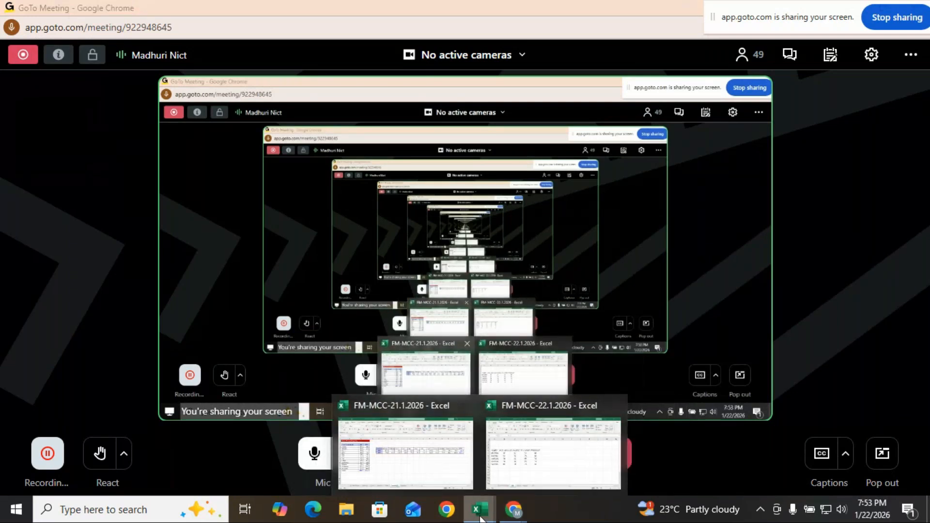
{"action": "left_click", "coordinate": [533, 461]}
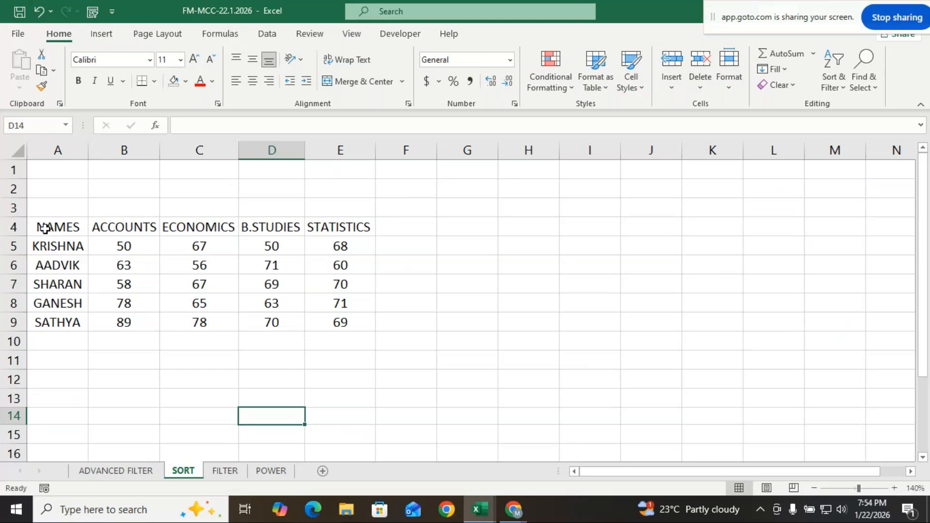
Turn on filtering for the subject columns in B4:E9, from ACCOUNTS to STATISTICS.
{"action": "left_click_drag", "start_coordinate": [109, 228], "coordinate": [353, 326]}
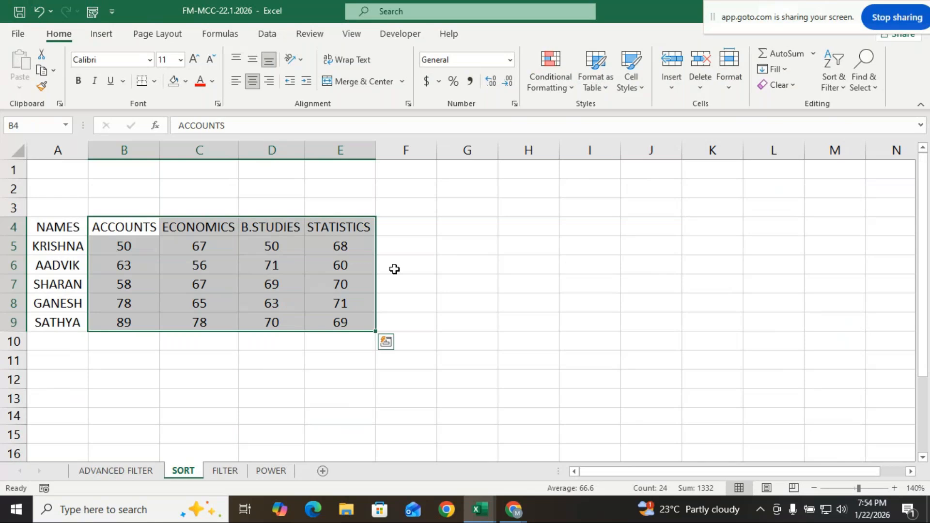
{"action": "left_click", "coordinate": [837, 87]}
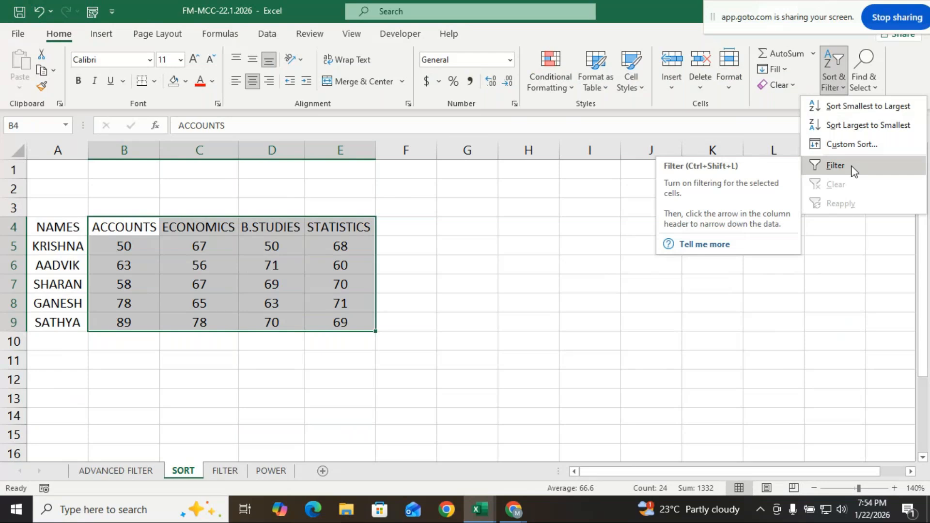
{"action": "left_click", "coordinate": [835, 165]}
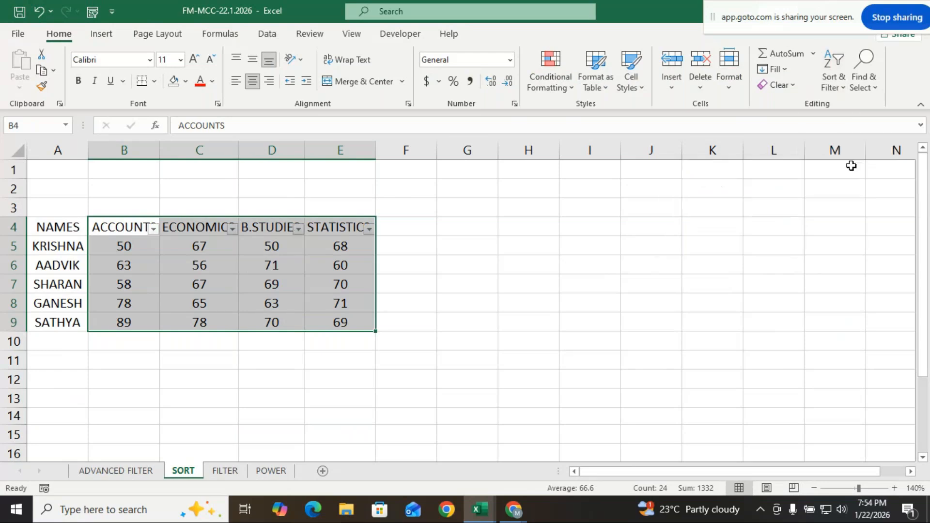
Review the sort and number filter options available for the ACCOUNTS column without applying any.
{"action": "left_click", "coordinate": [666, 306]}
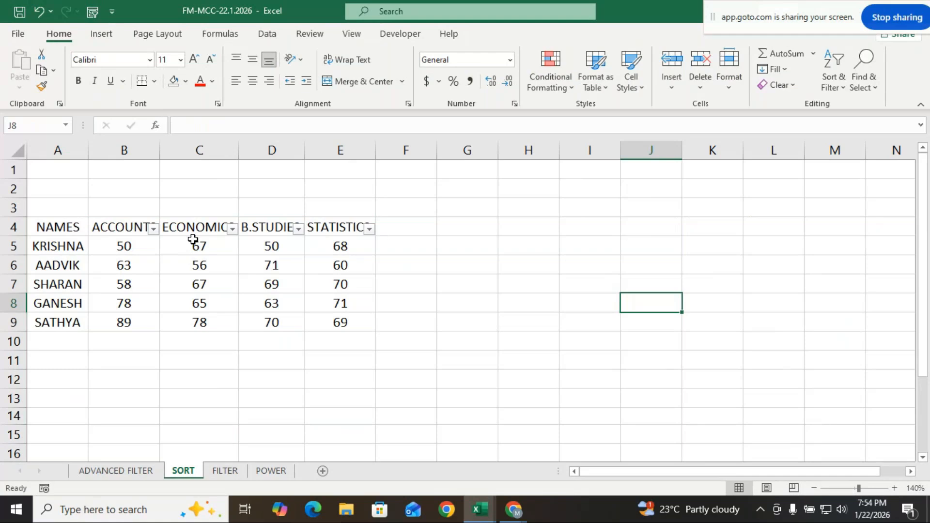
{"action": "left_click", "coordinate": [153, 229]}
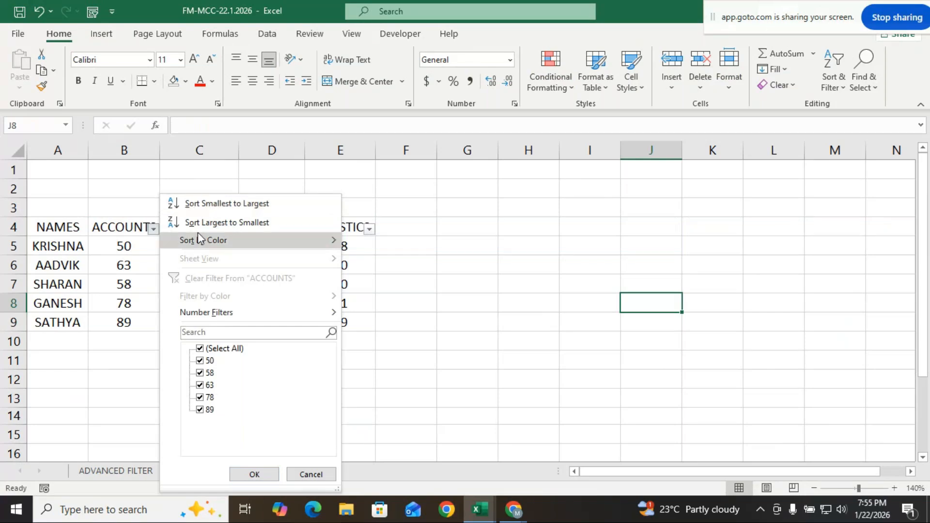
{"action": "mouse_move", "coordinate": [223, 242]}
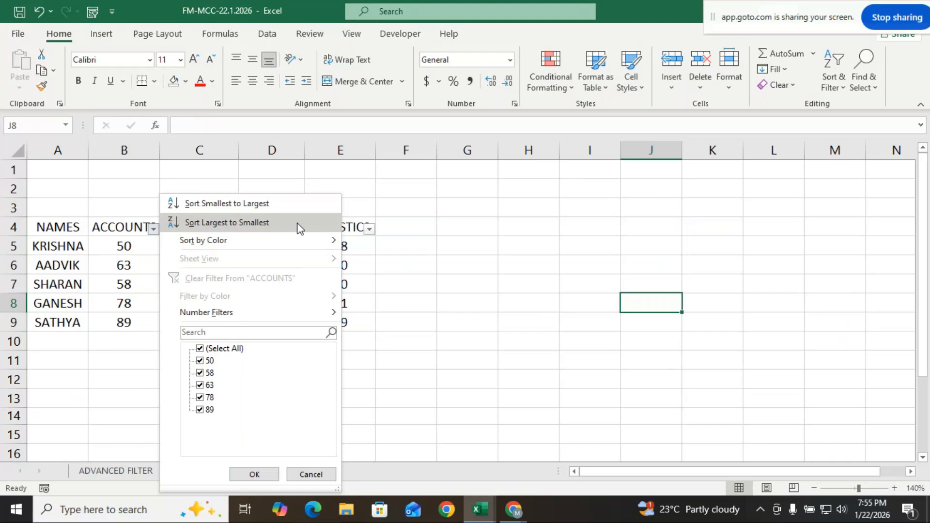
{"action": "mouse_move", "coordinate": [274, 313]}
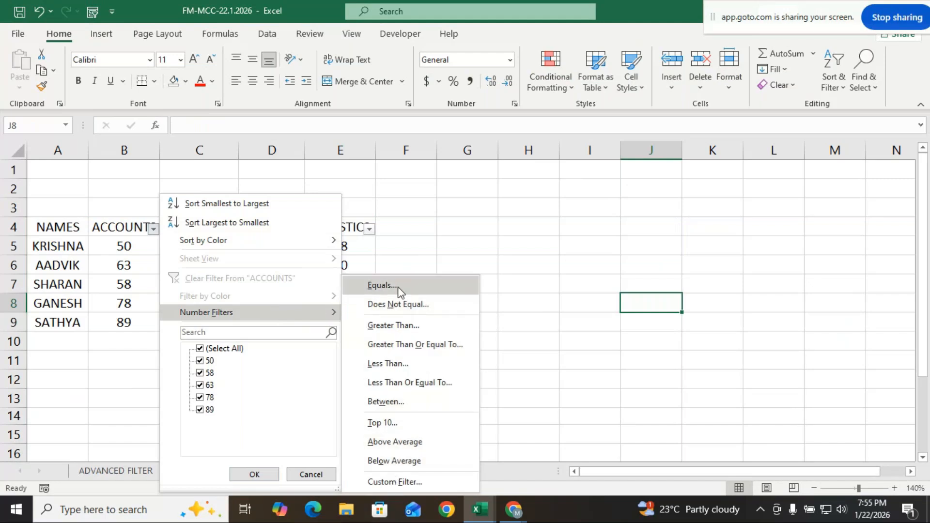
{"action": "left_click", "coordinate": [465, 201]}
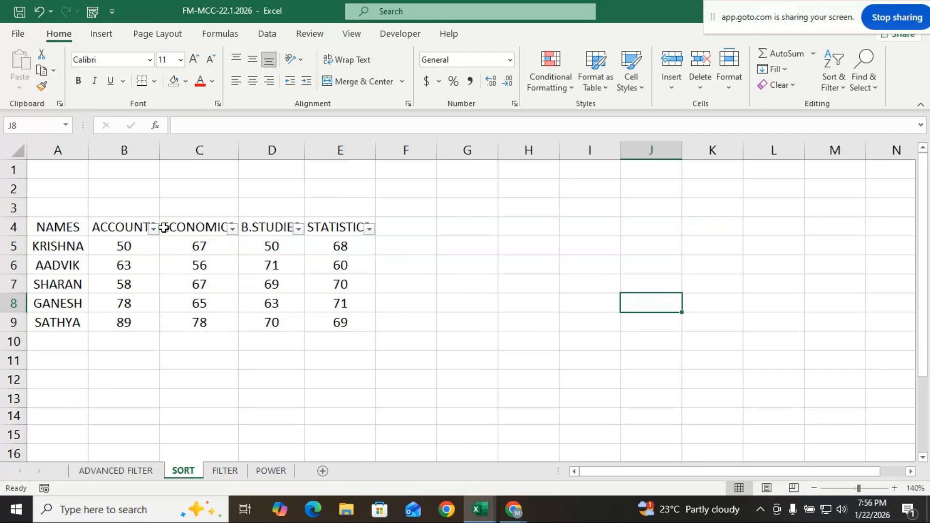
Apply a number filter to the ACCOUNTS column that shows only marks greater than 59.
{"action": "left_click", "coordinate": [152, 229]}
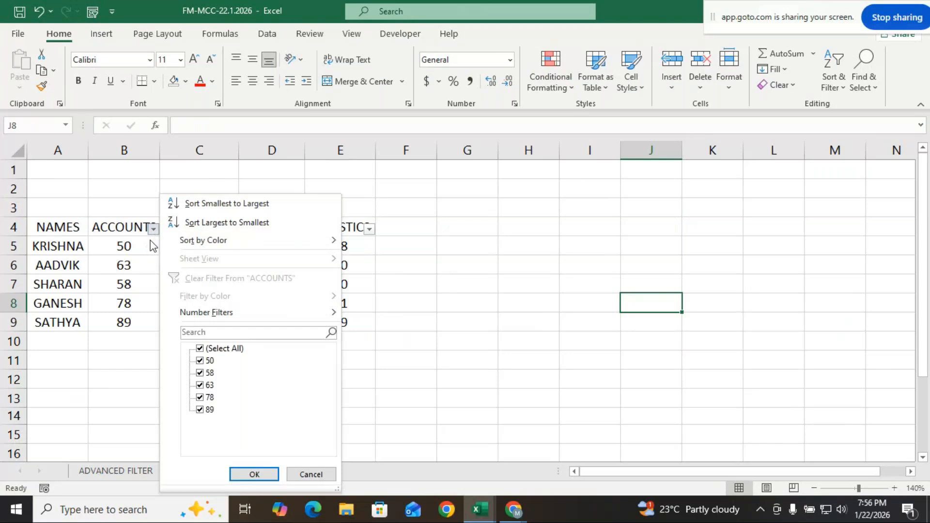
{"action": "mouse_move", "coordinate": [225, 318]}
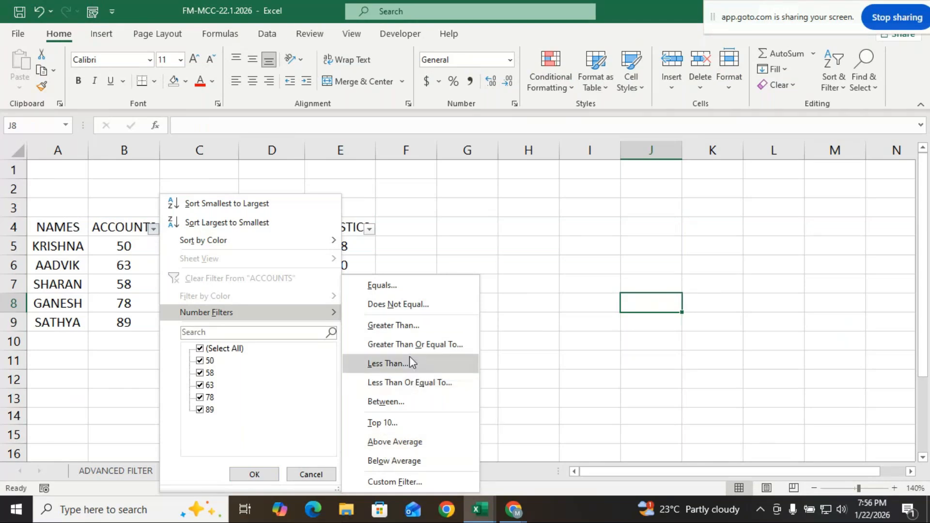
{"action": "left_click", "coordinate": [402, 327]}
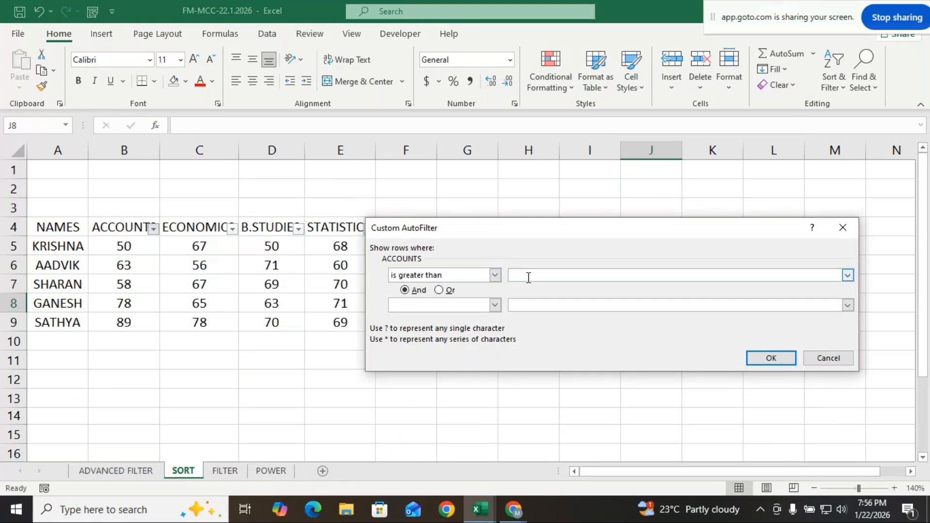
{"action": "type", "text": "50"}
{"action": "key", "text": "BackSpace"}
{"action": "key", "text": "BackSpace"}
{"action": "type", "text": "59"}
{"action": "left_click", "coordinate": [770, 360]}
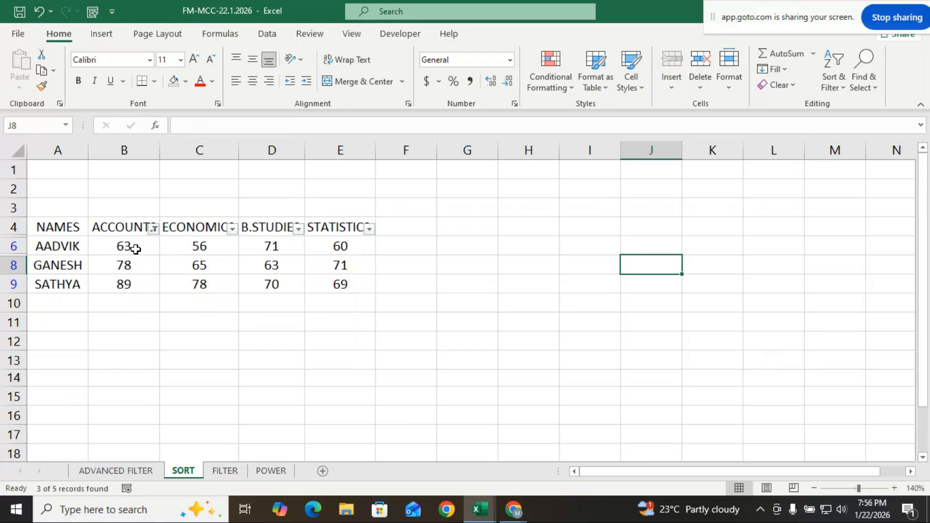
Go through the ACCOUNTS marks in the filtered rows one by one.
{"action": "left_click", "coordinate": [138, 254]}
{"action": "left_click", "coordinate": [137, 265]}
{"action": "left_click", "coordinate": [136, 285]}
{"action": "left_click", "coordinate": [144, 251]}
{"action": "left_click", "coordinate": [143, 265]}
{"action": "left_click", "coordinate": [138, 281]}
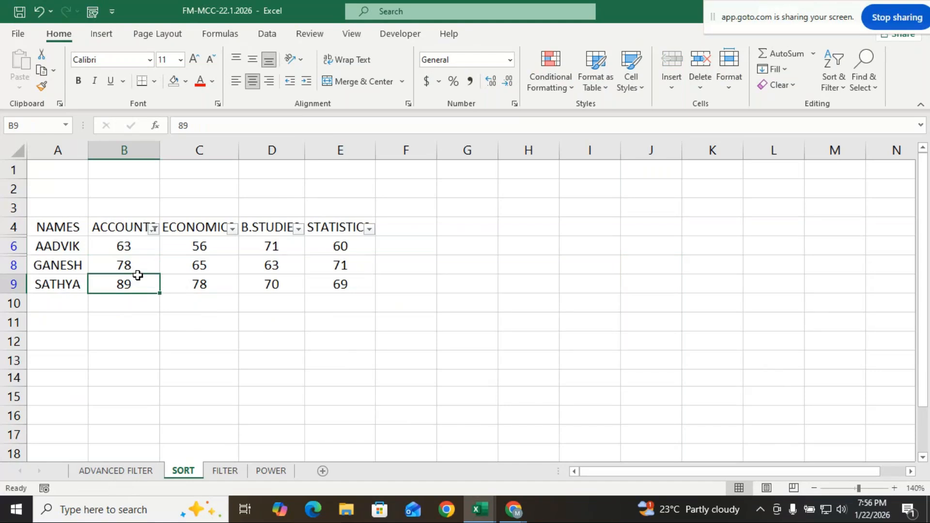
Undo the ACCOUNTS filter and revert the accidental fill-right in B9.
{"action": "key", "text": "ctrl+z"}
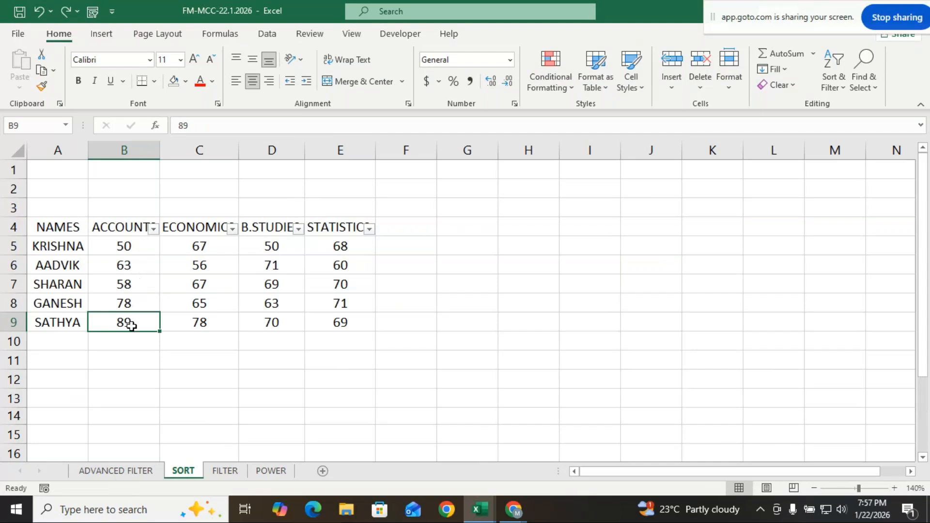
{"action": "key", "text": "ctrl+r"}
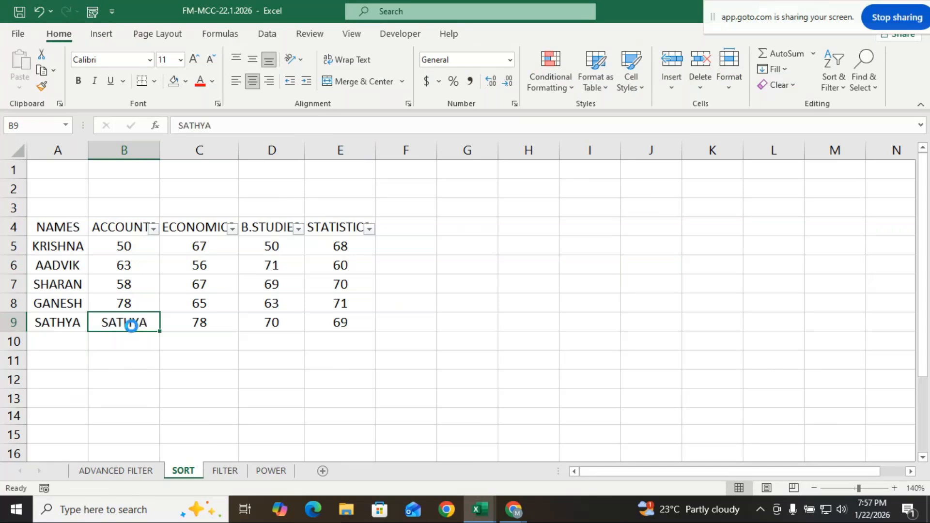
{"action": "key", "text": "ctrl+z"}
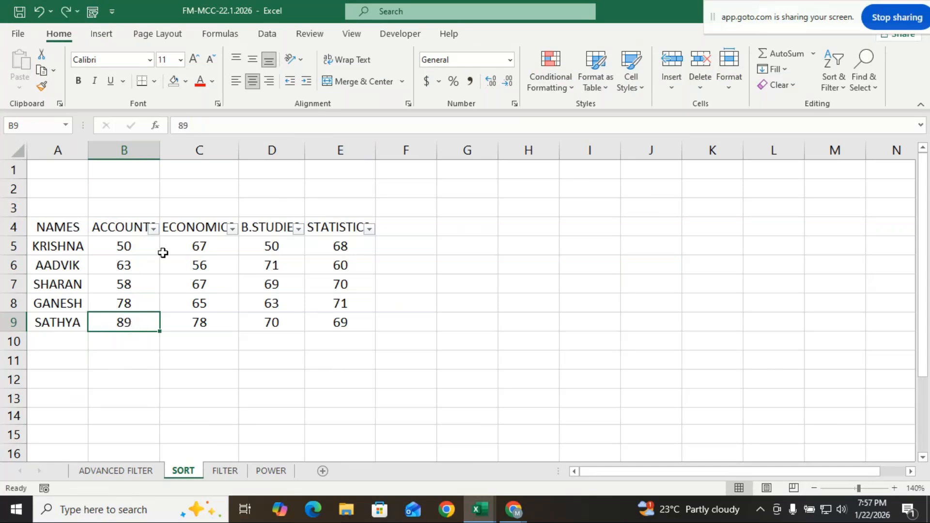
Filter the ACCOUNTS column again for marks greater than 59.
{"action": "left_click", "coordinate": [153, 228]}
{"action": "mouse_move", "coordinate": [266, 312]}
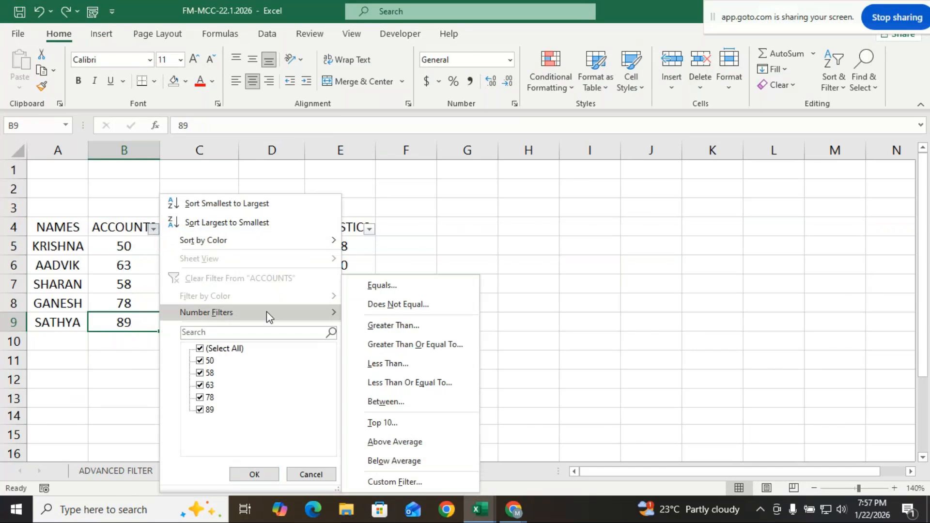
{"action": "left_click", "coordinate": [398, 324]}
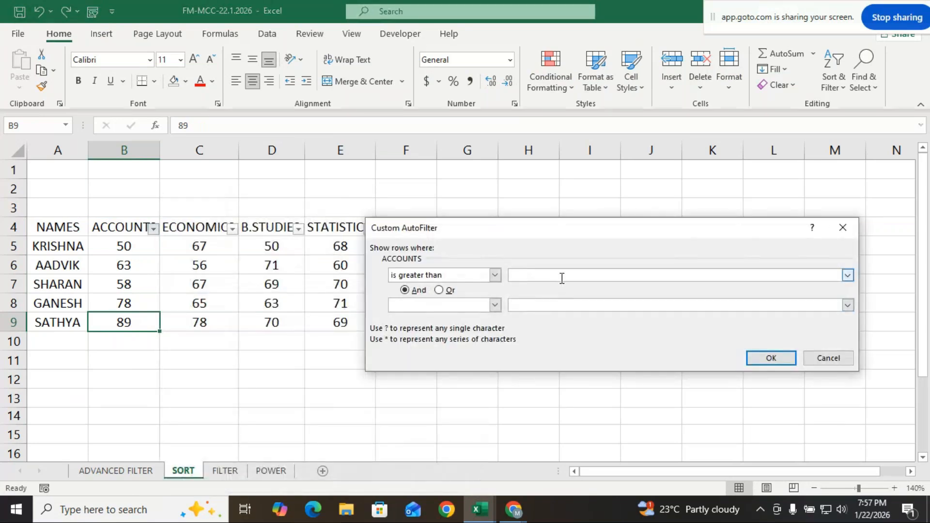
{"action": "type", "text": "59"}
{"action": "key", "text": "Return"}
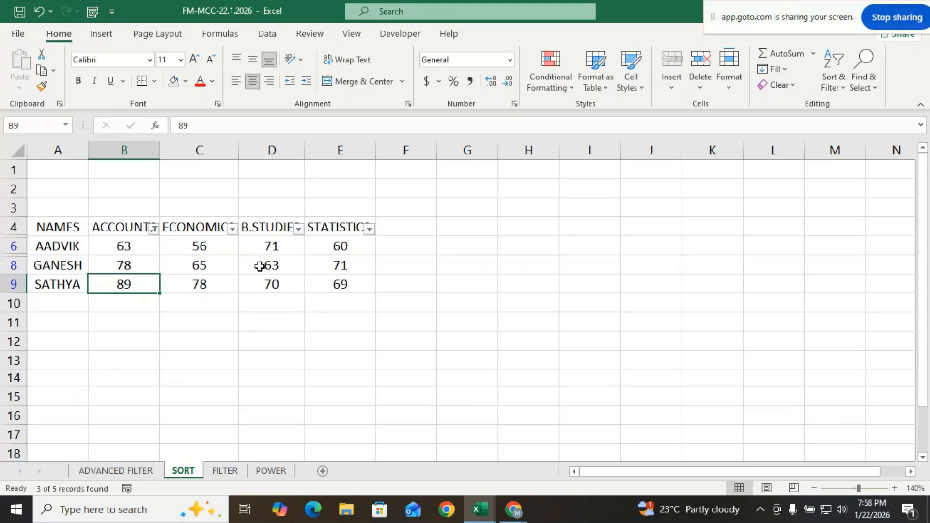
Clear the filter from the ACCOUNTS column and look over the general sort and filter commands.
{"action": "left_click", "coordinate": [227, 246]}
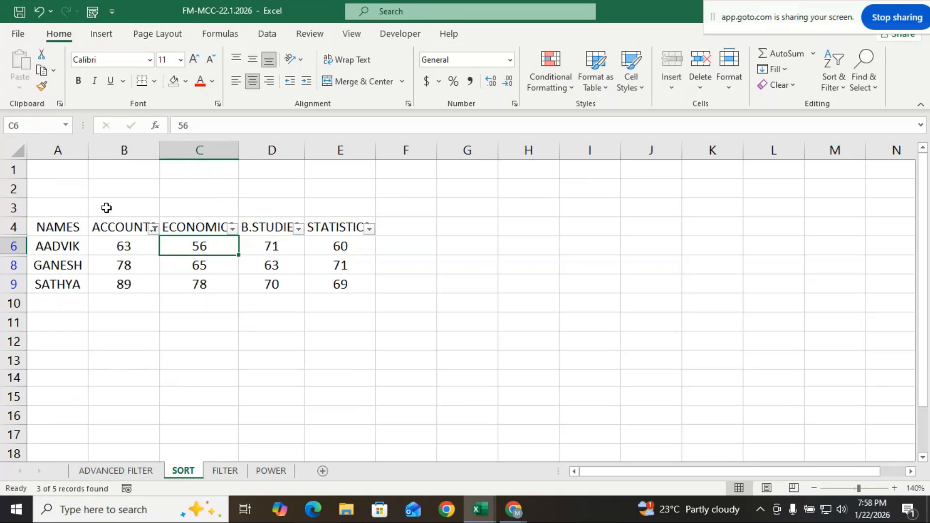
{"action": "left_click", "coordinate": [127, 222]}
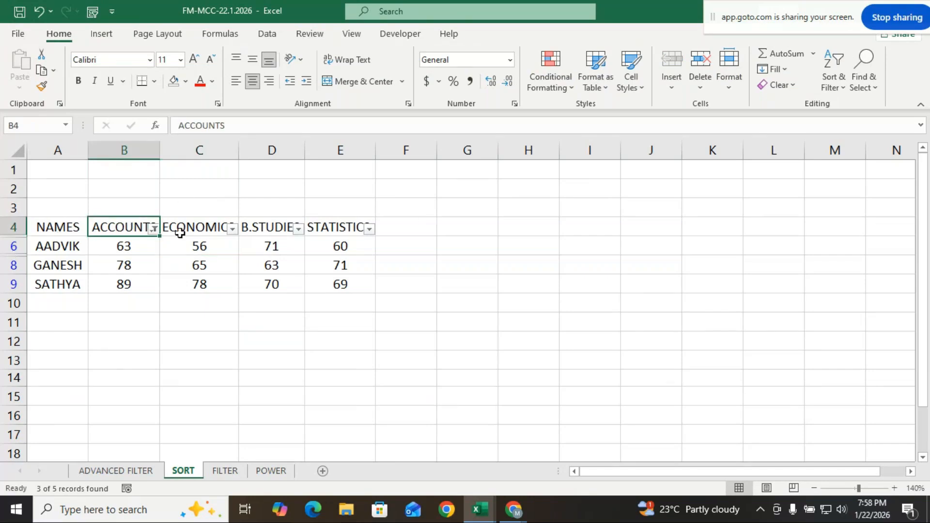
{"action": "left_click", "coordinate": [153, 228]}
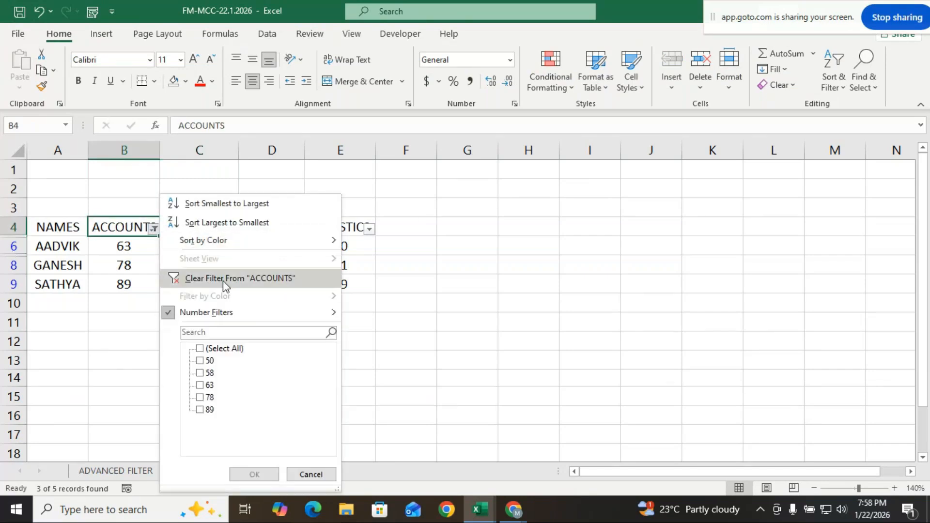
{"action": "left_click", "coordinate": [223, 281]}
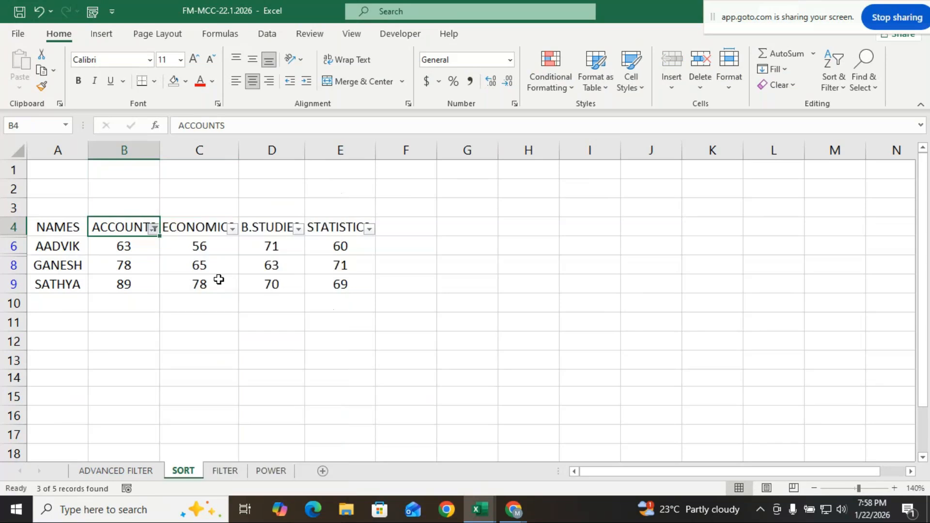
{"action": "left_click", "coordinate": [651, 340]}
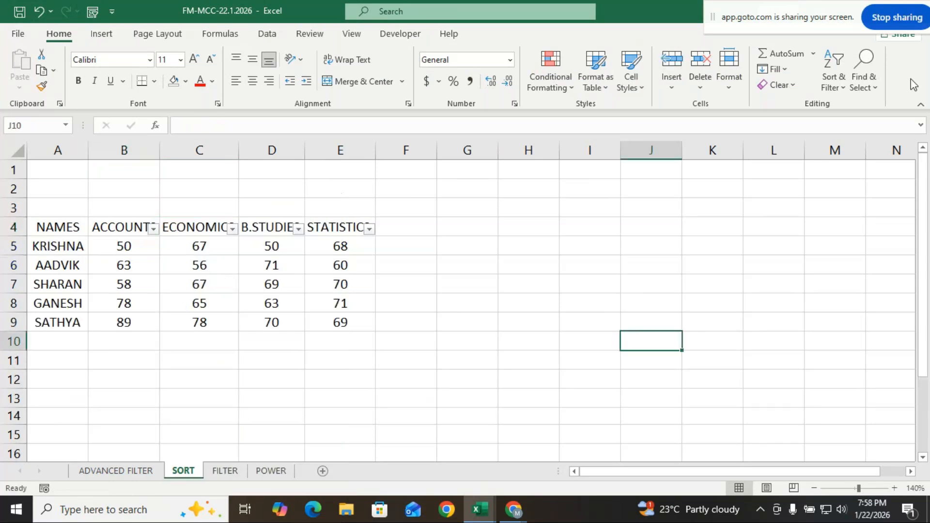
{"action": "left_click", "coordinate": [844, 80]}
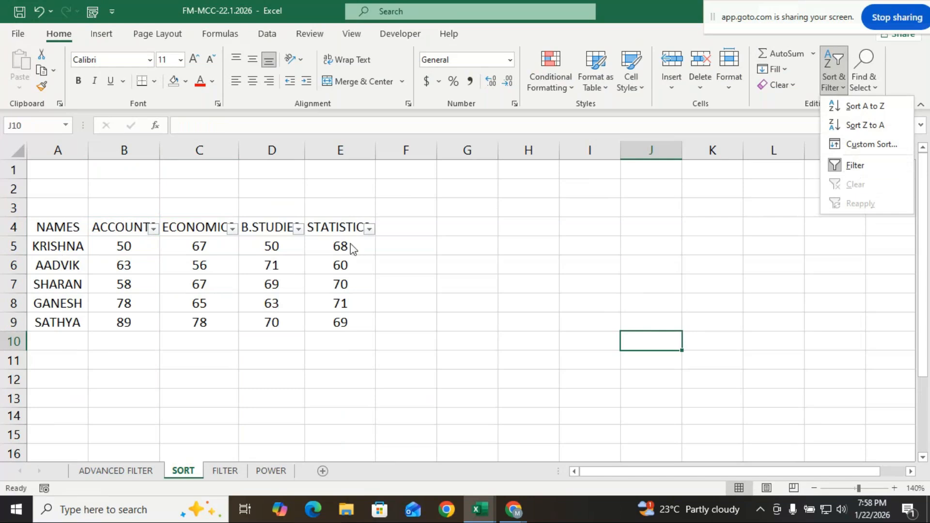
{"action": "left_click", "coordinate": [397, 352]}
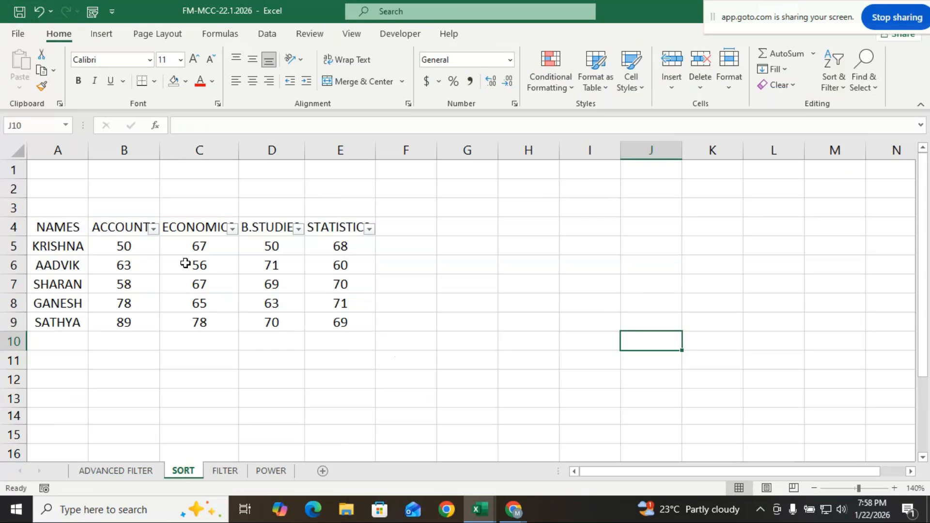
Apply a number filter to the ECONOMICS column that shows only marks less than 50.
{"action": "left_click", "coordinate": [232, 234]}
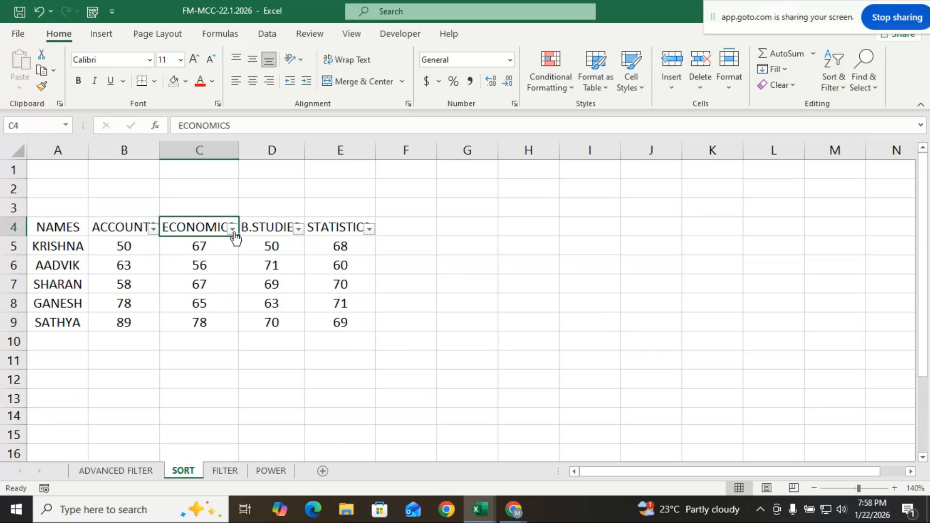
{"action": "left_click", "coordinate": [232, 229]}
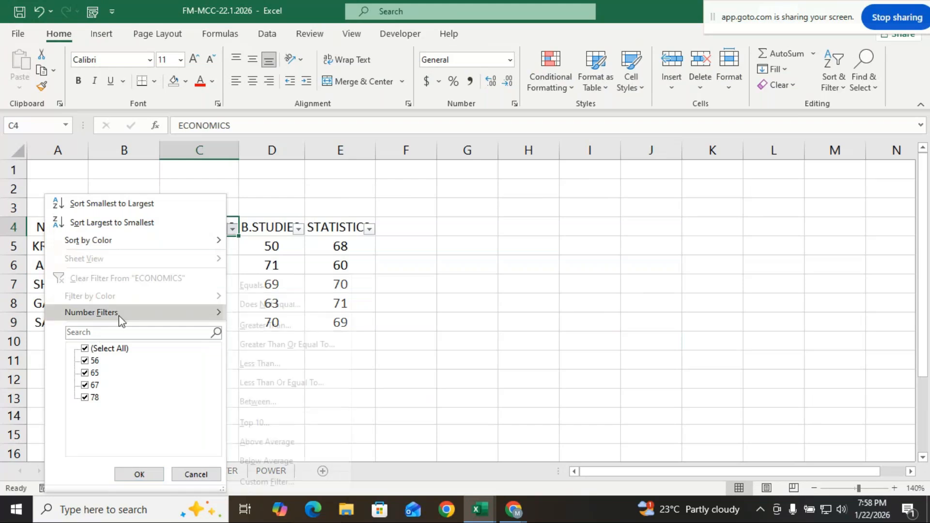
{"action": "mouse_move", "coordinate": [118, 315]}
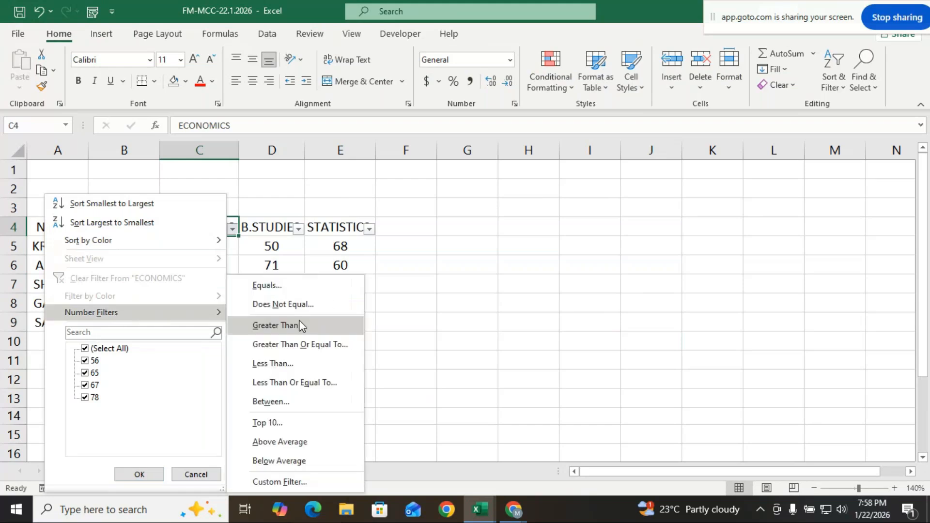
{"action": "left_click", "coordinate": [275, 369]}
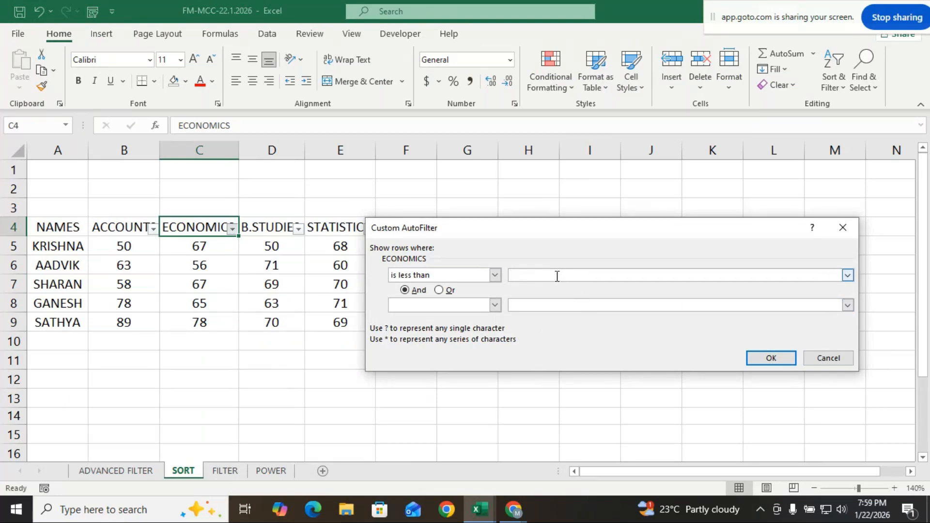
{"action": "type", "text": "50"}
{"action": "key", "text": "Return"}
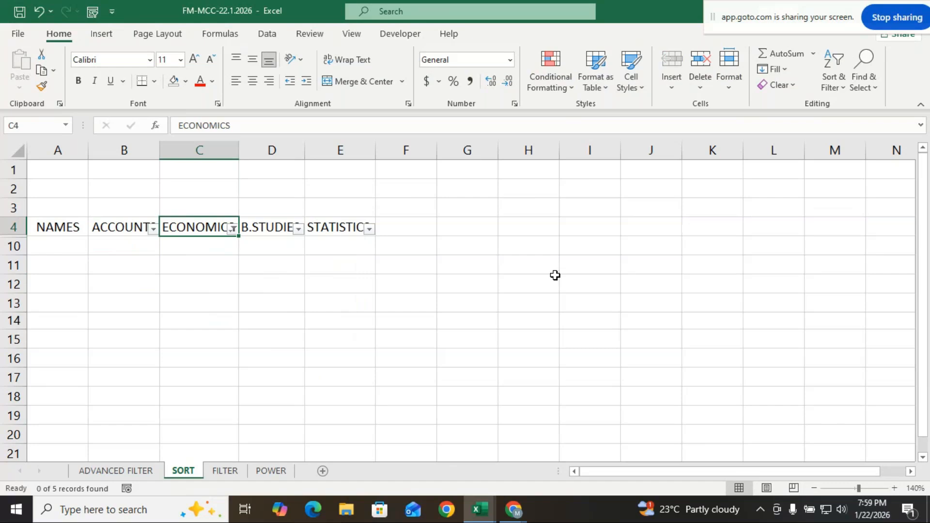
Clear the filter from the ECONOMICS column.
{"action": "left_click", "coordinate": [232, 228]}
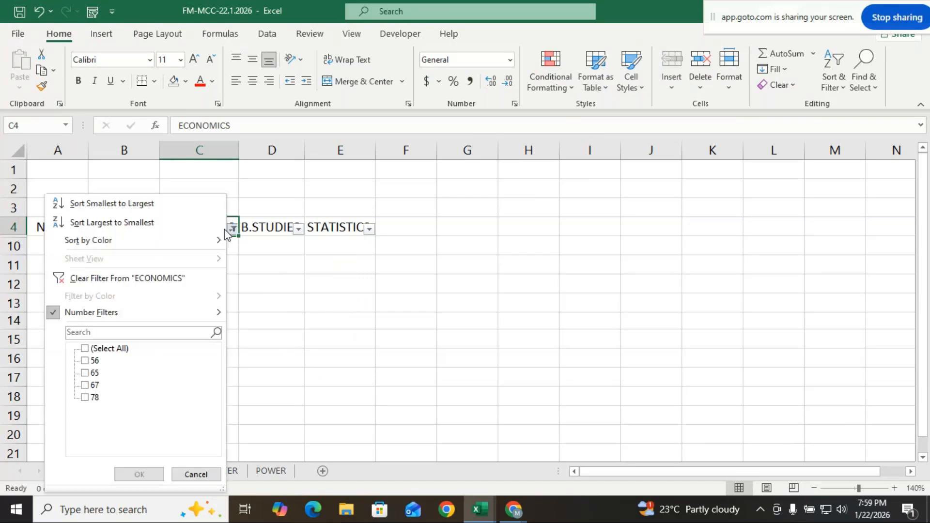
{"action": "left_click", "coordinate": [135, 276]}
{"action": "left_click", "coordinate": [545, 362]}
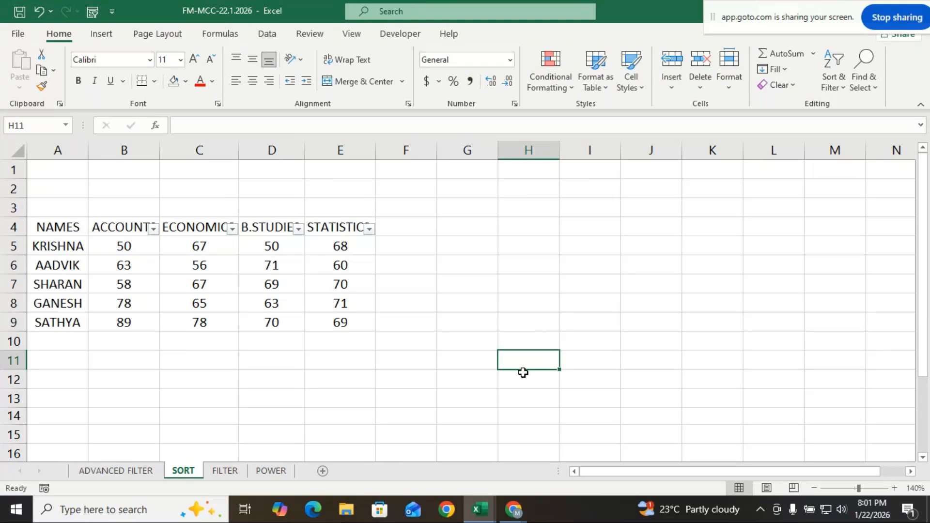
Look at the GoTo Meeting window and switch back to the FM-MCC-22.1.2026 workbook in Excel.
{"action": "mouse_move", "coordinate": [516, 506]}
{"action": "left_click", "coordinate": [554, 450]}
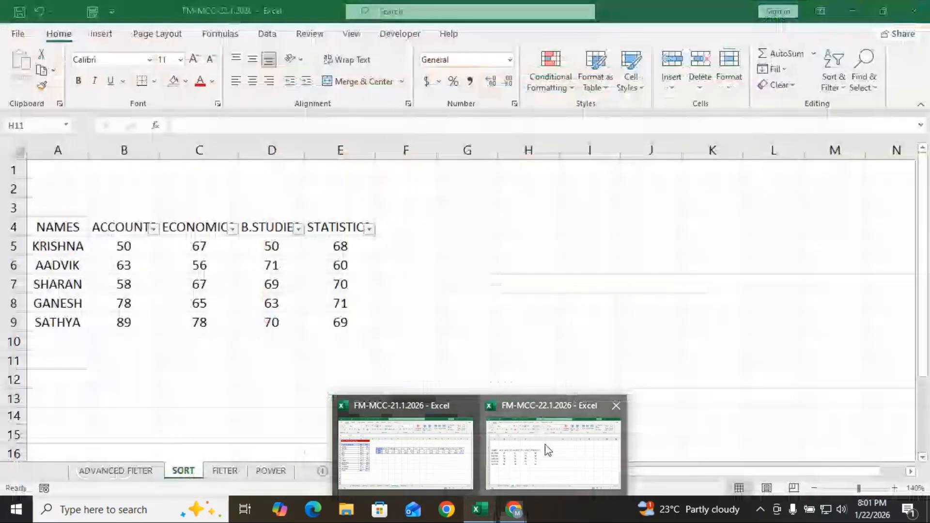
{"action": "left_click", "coordinate": [547, 450]}
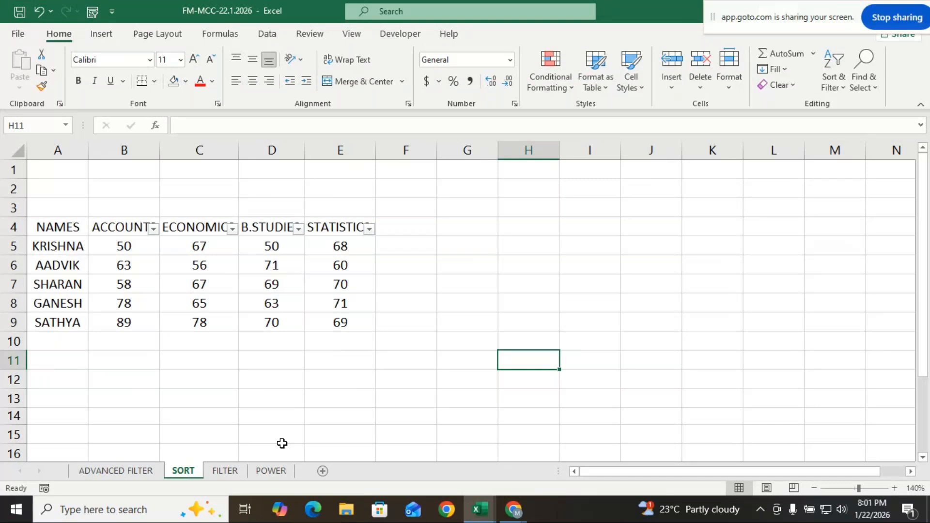
Bring up the open Chrome windows to switch to GoTo Meeting.
{"action": "left_click", "coordinate": [511, 513]}
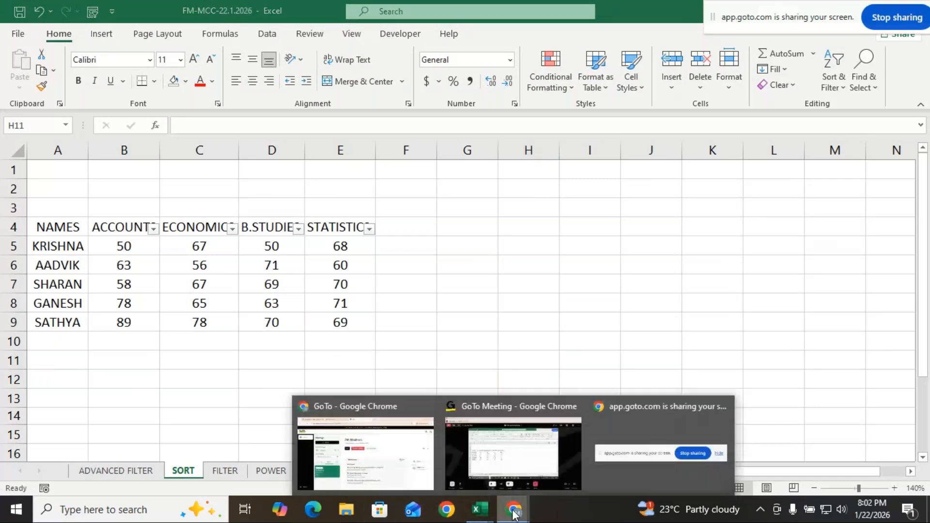